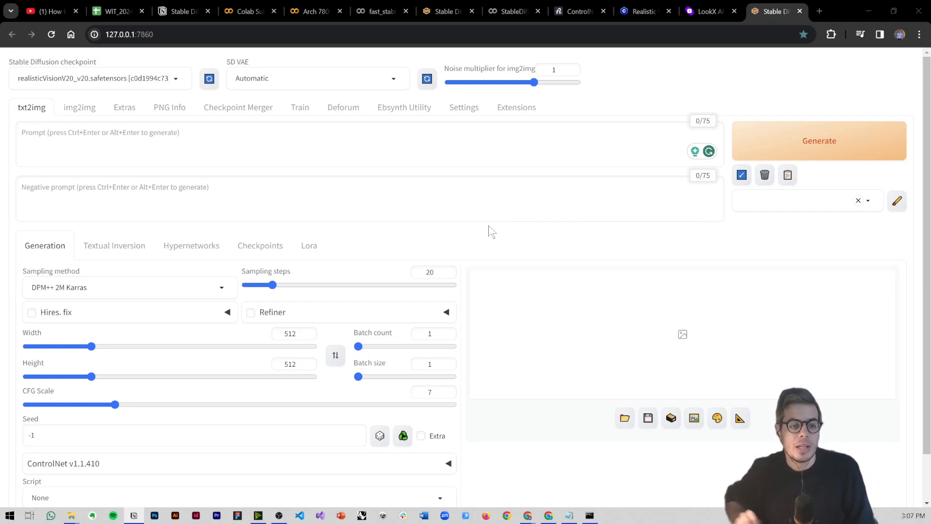
Look over the ControlNet section of the local web UI and the webui-user.bat console output with its local URL
{"action": "scroll", "coordinate": [192, 337], "scroll_direction": "down", "scroll_amount": 1}
{"action": "left_click", "coordinate": [92, 414]}
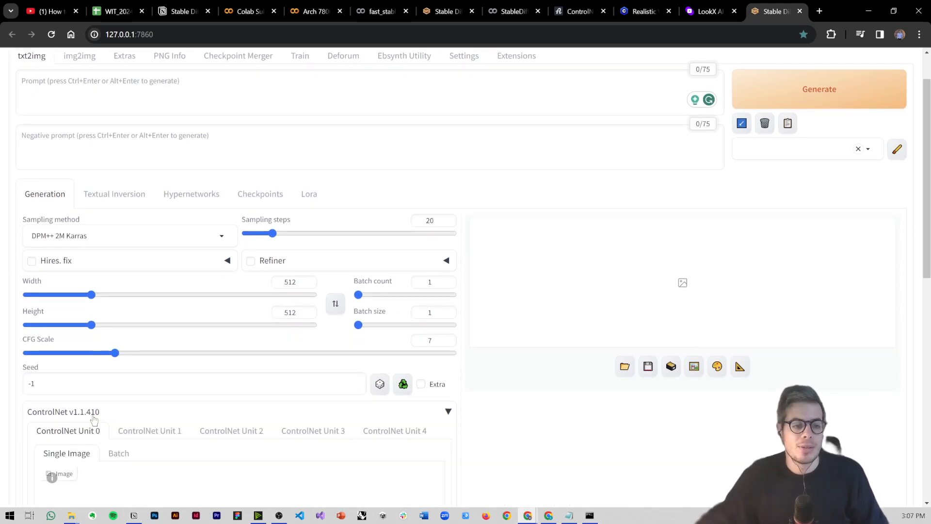
{"action": "left_click", "coordinate": [91, 414]}
{"action": "scroll", "coordinate": [255, 395], "scroll_direction": "up", "scroll_amount": 1}
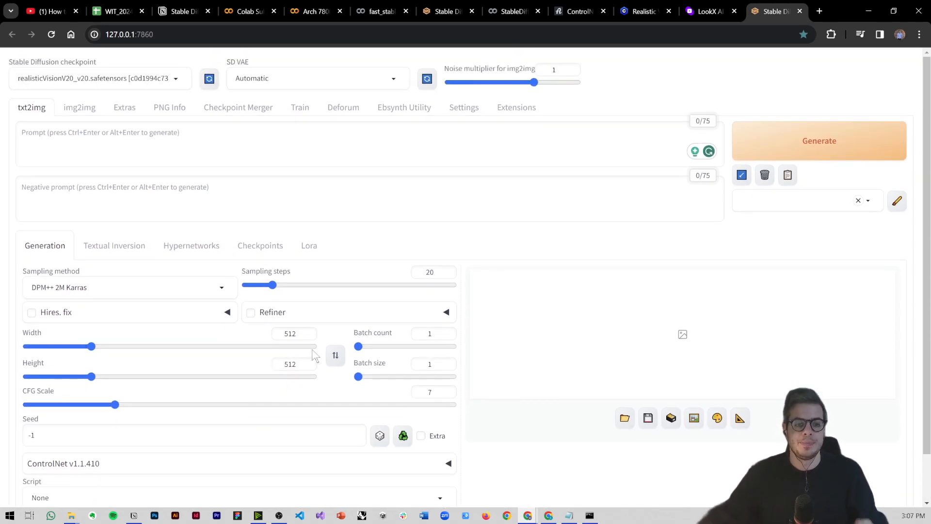
{"action": "left_click_drag", "start_coordinate": [930, 221], "coordinate": [458, 104]}
{"action": "scroll", "coordinate": [369, 260], "scroll_direction": "down", "scroll_amount": 3}
{"action": "scroll", "coordinate": [371, 262], "scroll_direction": "up", "scroll_amount": 3}
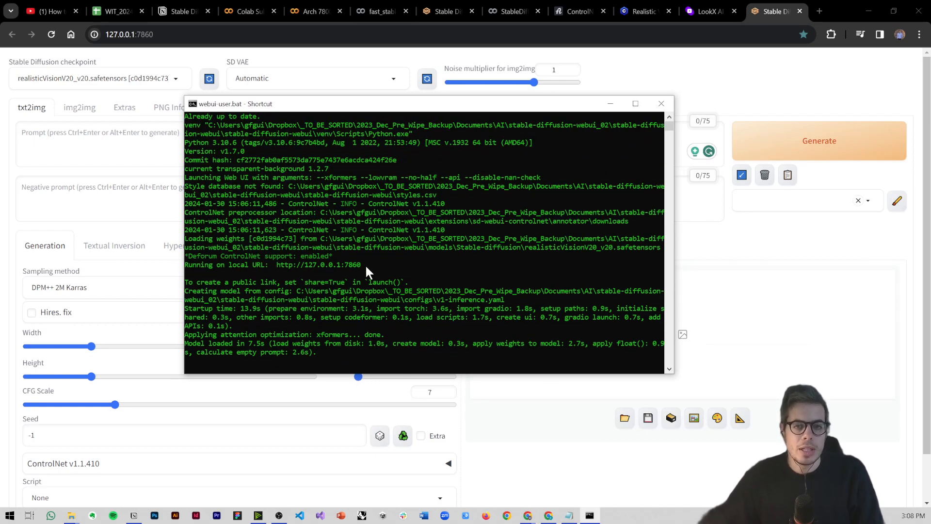
Search Google for "github automatic1111" in a new browser tab and open AUTOMATIC1111's stable-diffusion-webui repository
{"action": "left_click", "coordinate": [820, 11]}
{"action": "type", "text": "github auto"}
{"action": "key", "text": "Down"}
{"action": "key", "text": "Return"}
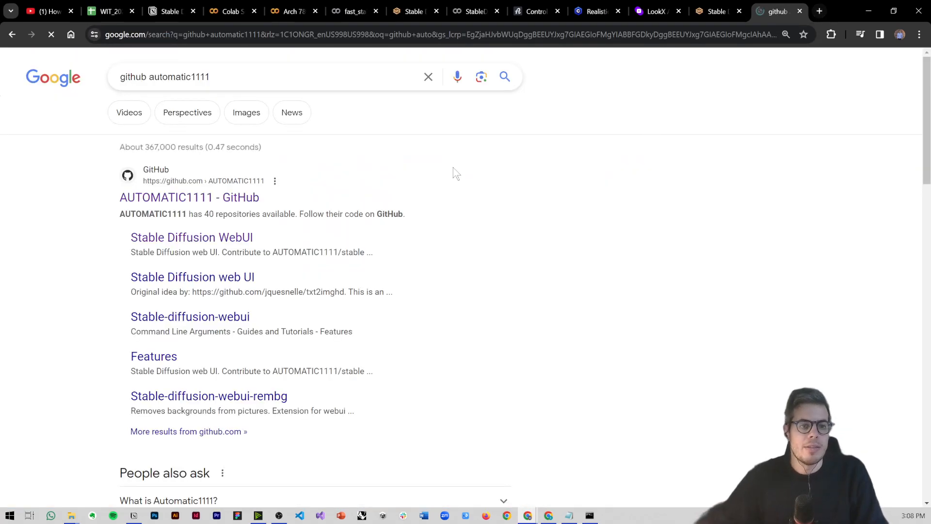
{"action": "left_click", "coordinate": [260, 198]}
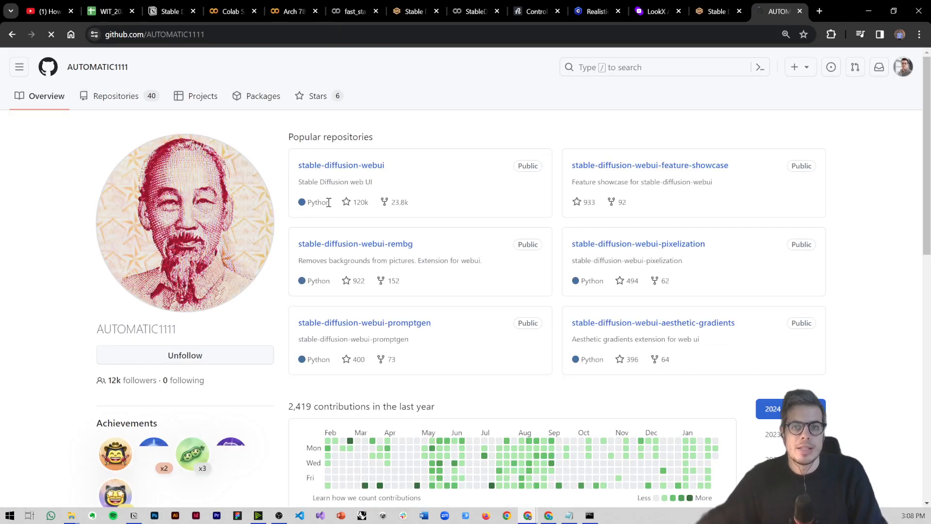
{"action": "left_click", "coordinate": [324, 166]}
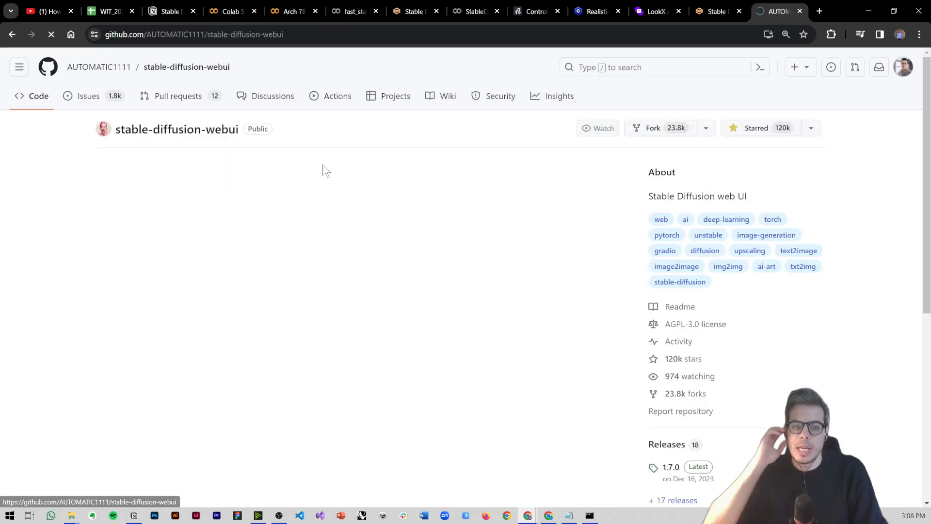
Examine the README's installation instructions for Windows with NVidia GPUs, automatic Windows installation and Linux
{"action": "scroll", "coordinate": [343, 330], "scroll_direction": "down", "scroll_amount": 15}
{"action": "scroll", "coordinate": [343, 330], "scroll_direction": "down", "scroll_amount": 20}
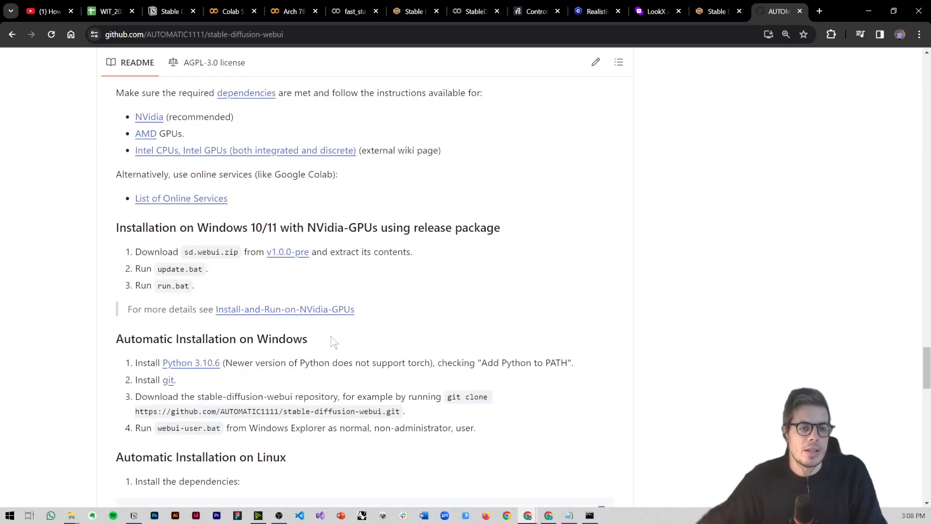
{"action": "left_click_drag", "start_coordinate": [209, 290], "coordinate": [129, 257]}
{"action": "left_click", "coordinate": [174, 257]}
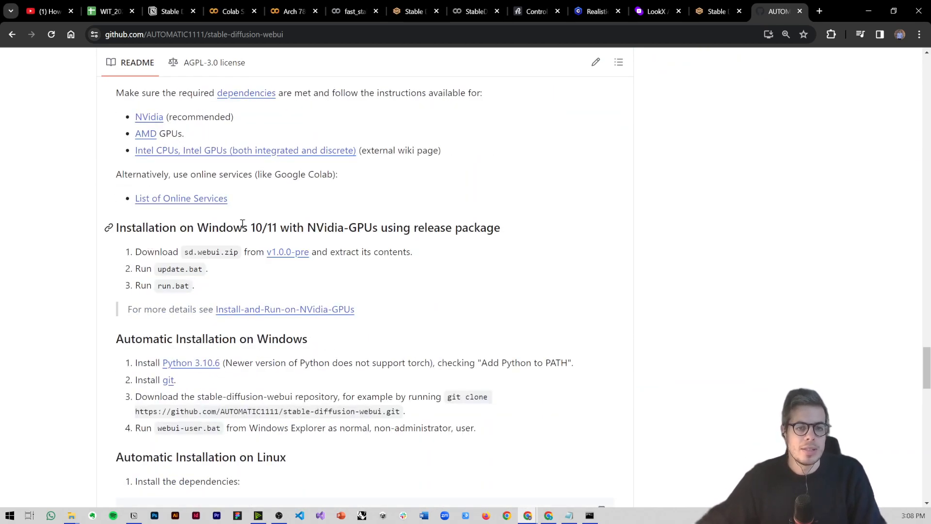
{"action": "scroll", "coordinate": [224, 404], "scroll_direction": "down", "scroll_amount": 7}
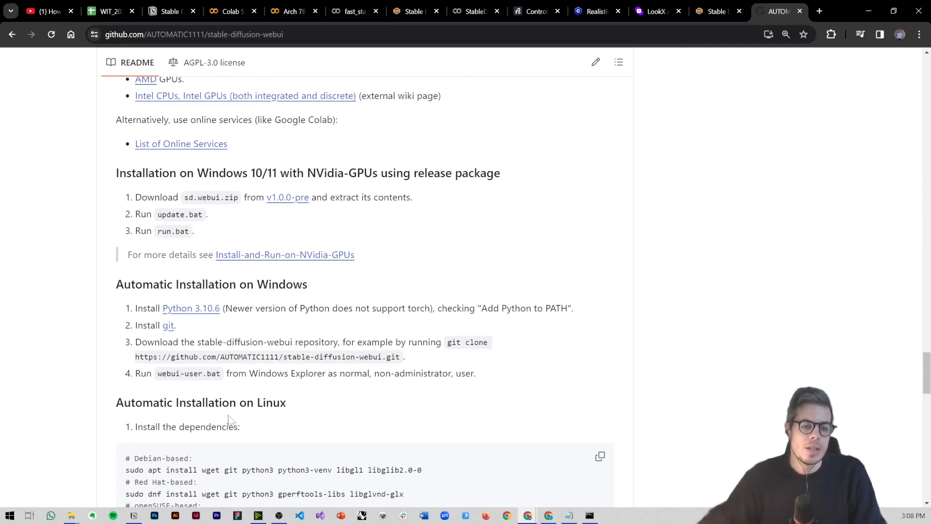
{"action": "left_click_drag", "start_coordinate": [163, 416], "coordinate": [269, 410]}
{"action": "left_click", "coordinate": [275, 410]}
{"action": "scroll", "coordinate": [408, 408], "scroll_direction": "up", "scroll_amount": 8}
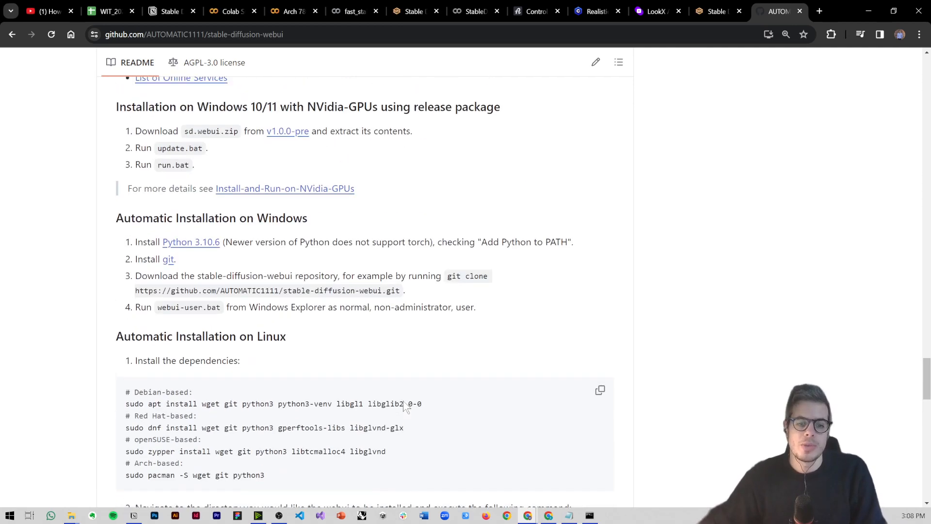
Switch to File Explorer and review the checkpoint files in the web UI's models/Stable-diffusion folder, then minimize the window
{"action": "mouse_move", "coordinate": [71, 515]}
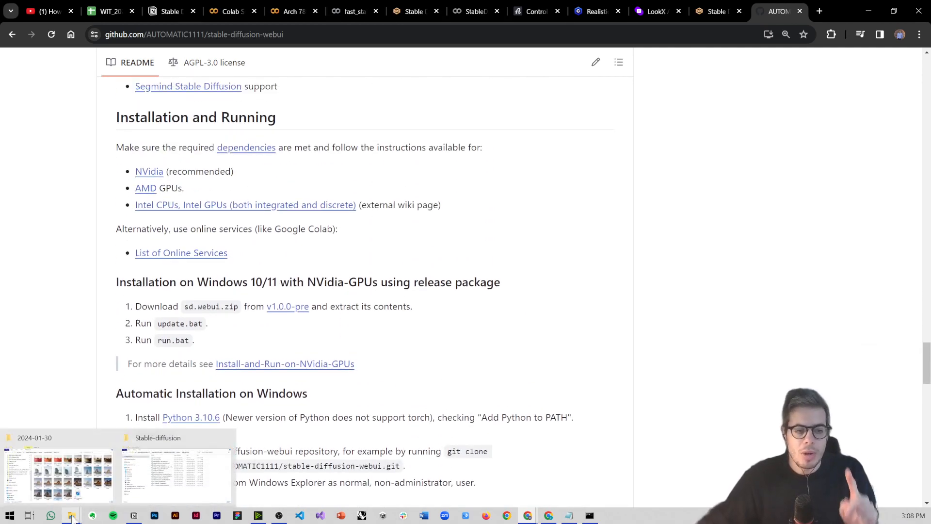
{"action": "left_click_drag", "start_coordinate": [930, 160], "coordinate": [227, 96]}
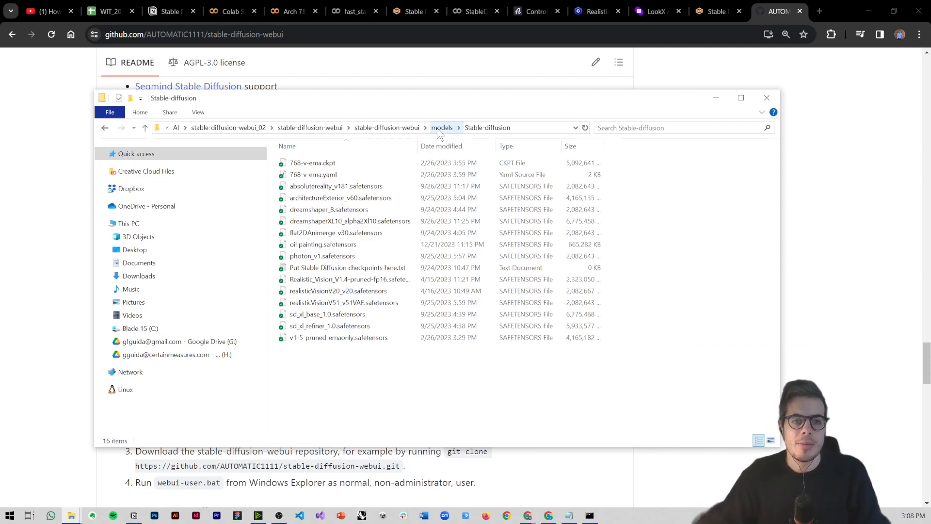
{"action": "left_click_drag", "start_coordinate": [441, 104], "coordinate": [428, 103]}
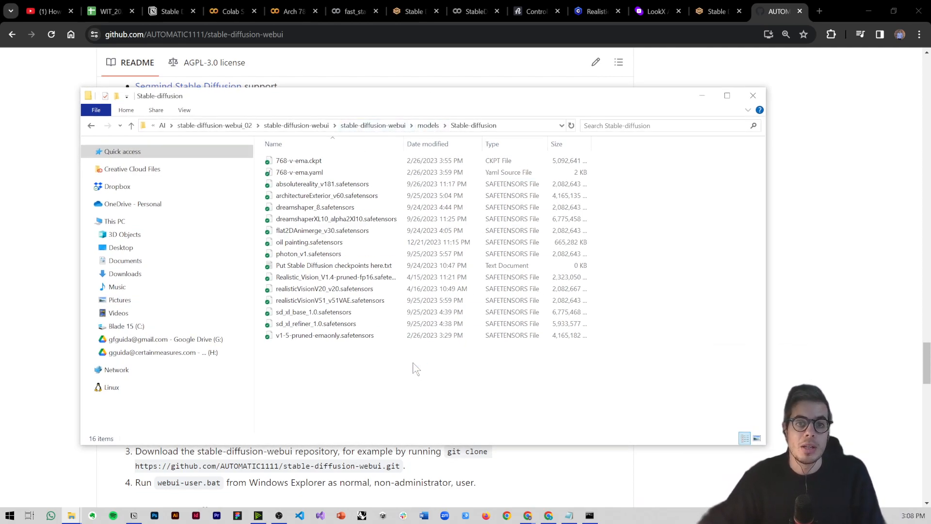
{"action": "left_click_drag", "start_coordinate": [413, 374], "coordinate": [323, 151]}
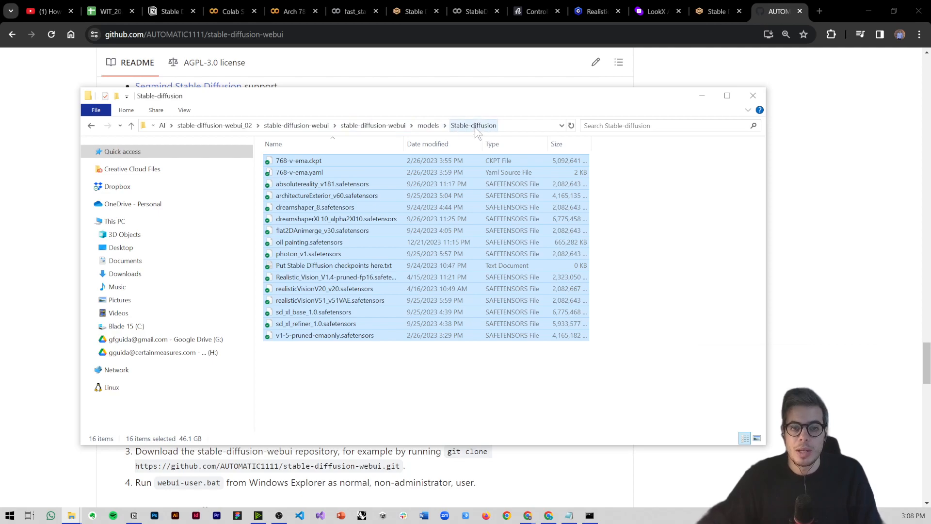
{"action": "left_click", "coordinate": [393, 364]}
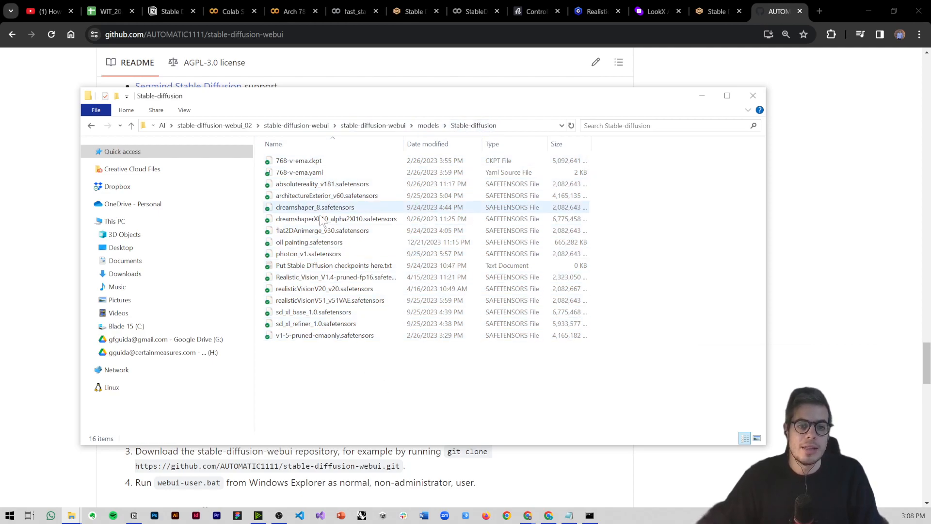
{"action": "left_click", "coordinate": [702, 96]}
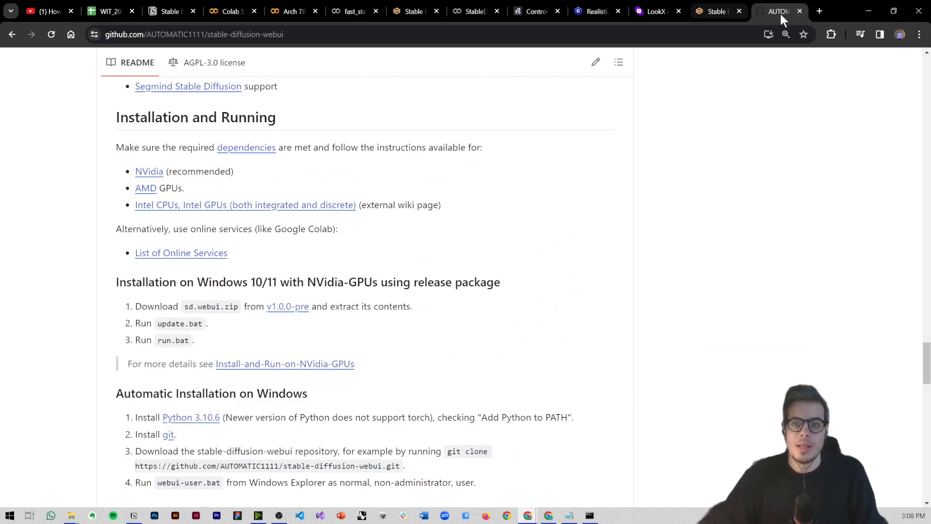
Close the AUTOMATIC1111 GitHub page and the local web UI page, and show the Stable Diffusion Quick Start Guide
{"action": "left_click", "coordinate": [800, 10]}
{"action": "left_click", "coordinate": [657, 11]}
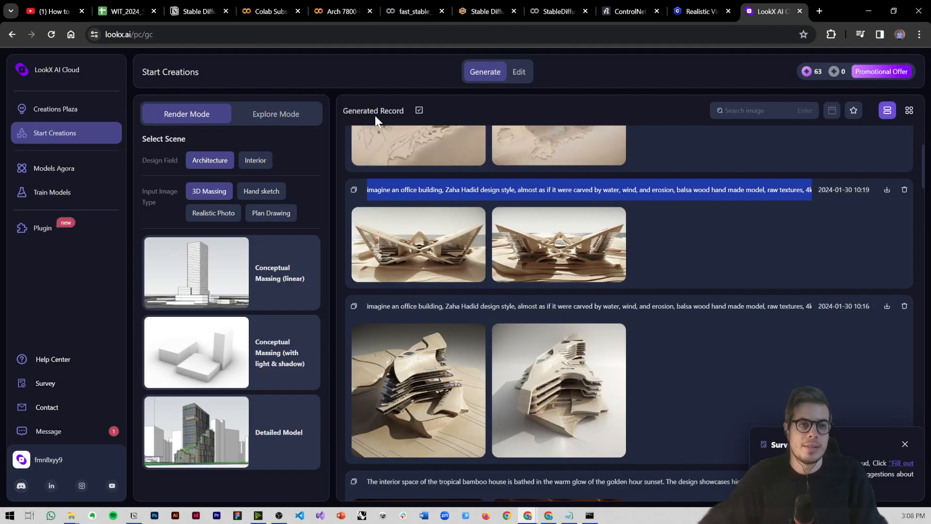
{"action": "left_click", "coordinate": [188, 12]}
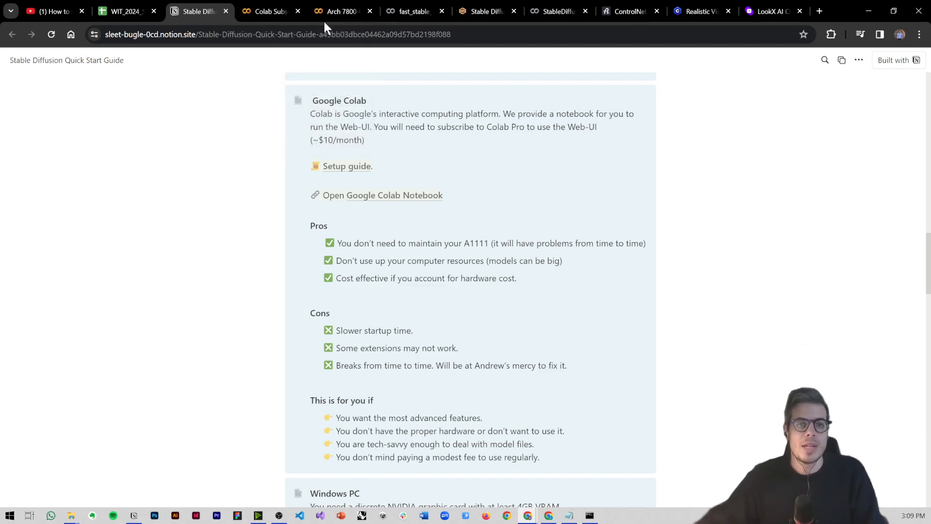
Examine the Colab Pro plan and its monthly price on the Google Colab signup page
{"action": "left_click", "coordinate": [267, 12]}
{"action": "scroll", "coordinate": [394, 139], "scroll_direction": "down", "scroll_amount": 1}
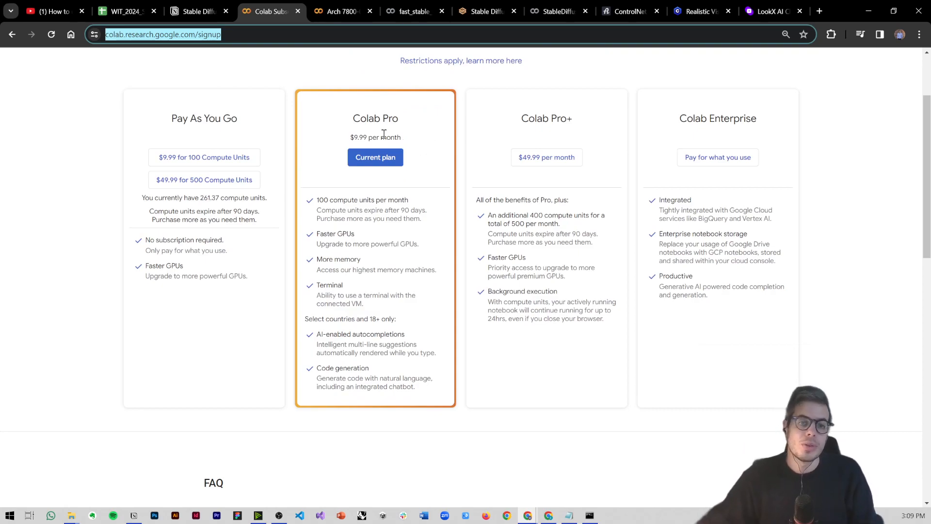
{"action": "left_click_drag", "start_coordinate": [349, 138], "coordinate": [401, 121]}
{"action": "left_click", "coordinate": [402, 122]}
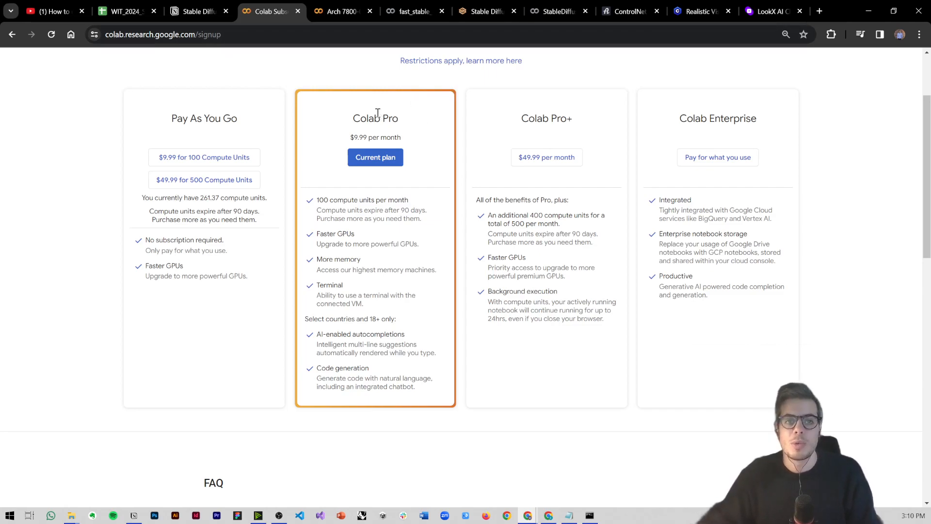
{"action": "left_click_drag", "start_coordinate": [382, 119], "coordinate": [378, 117]}
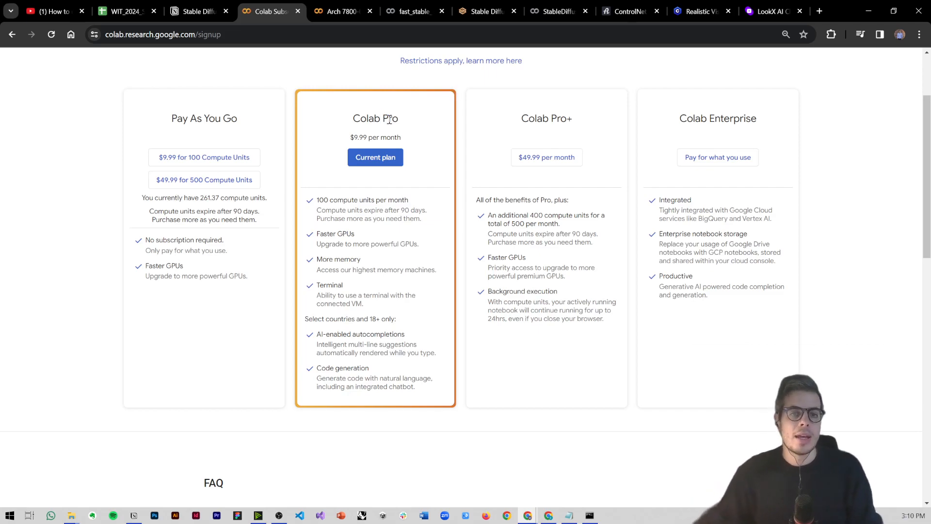
{"action": "left_click_drag", "start_coordinate": [383, 119], "coordinate": [379, 119]}
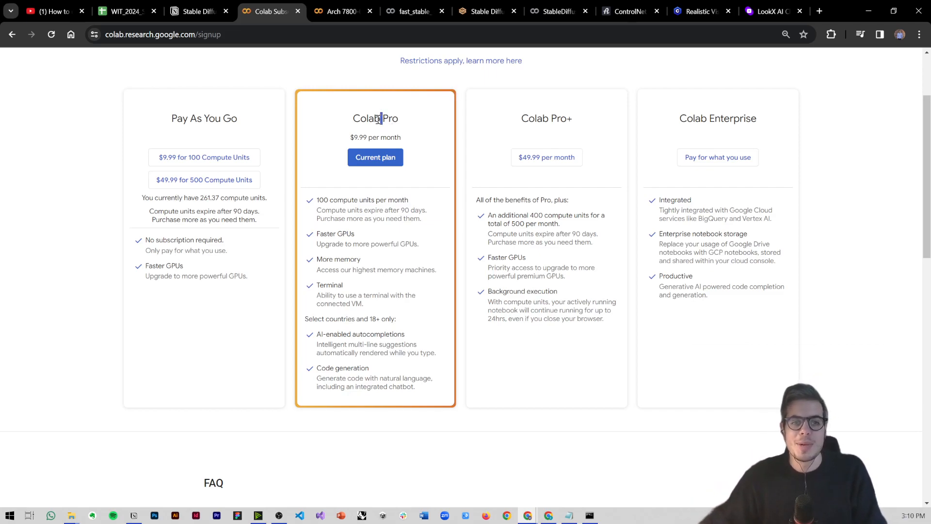
Locate the rows for Automatic1111 Web UI for Stable Diffusion using Google Colab, regular and CLEAN, in the course resources spreadsheet
{"action": "left_click", "coordinate": [333, 15]}
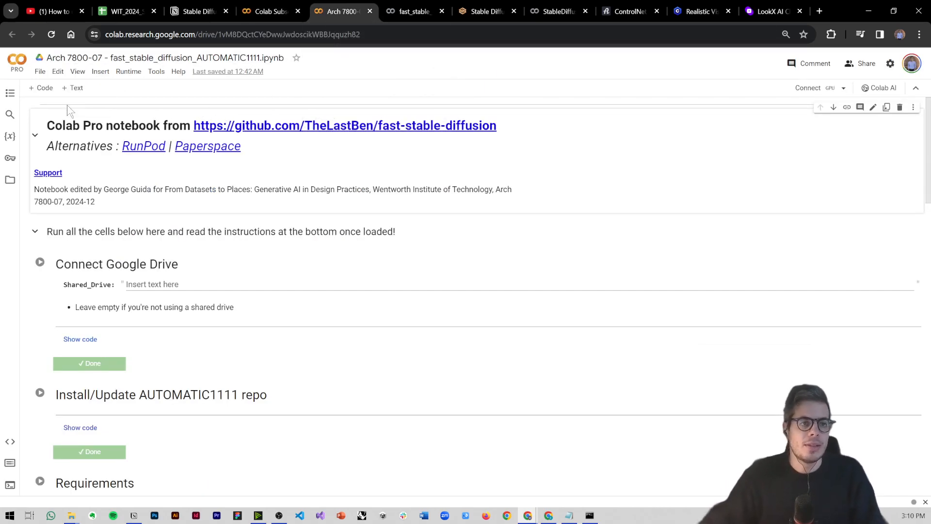
{"action": "left_click", "coordinate": [122, 12]}
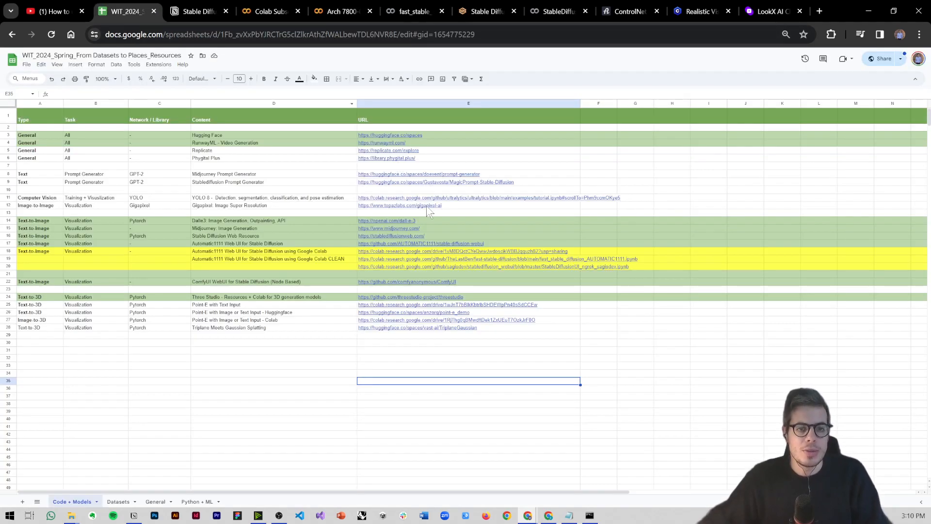
{"action": "left_click_drag", "start_coordinate": [322, 251], "coordinate": [429, 252]}
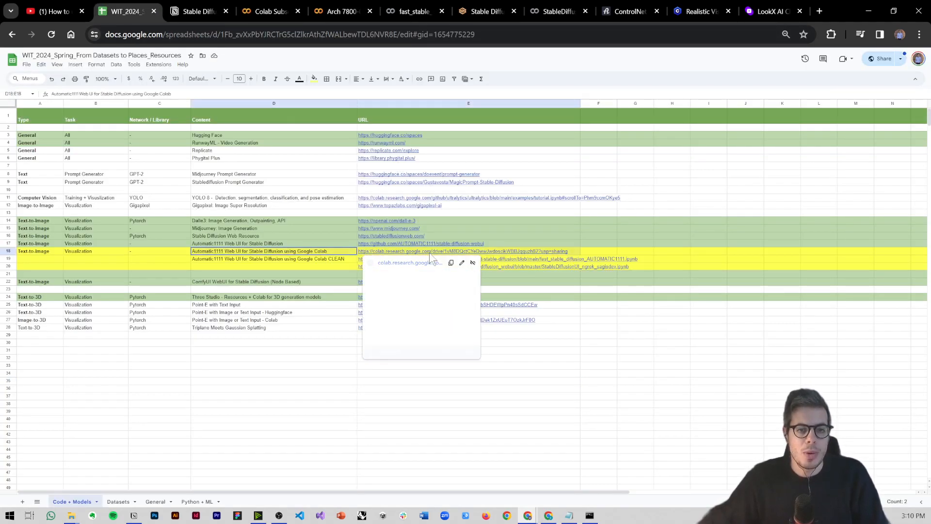
{"action": "left_click", "coordinate": [278, 361]}
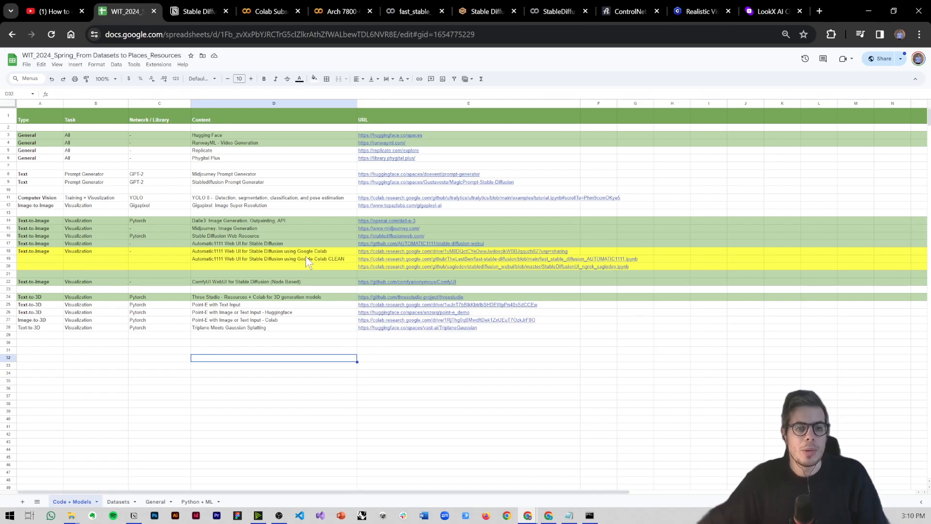
{"action": "left_click_drag", "start_coordinate": [308, 258], "coordinate": [385, 260]}
From the Arch 7800-07 notebook, open the linked fast-stable-diffusion GitHub repository and launch its Colab(pro)-AUTOMATIC1111 notebook
{"action": "left_click", "coordinate": [337, 12]}
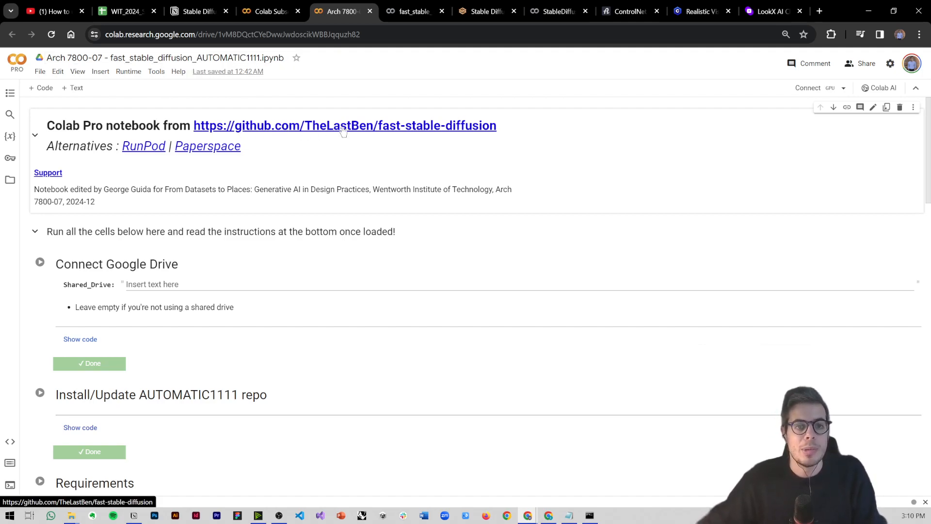
{"action": "left_click", "coordinate": [371, 126]}
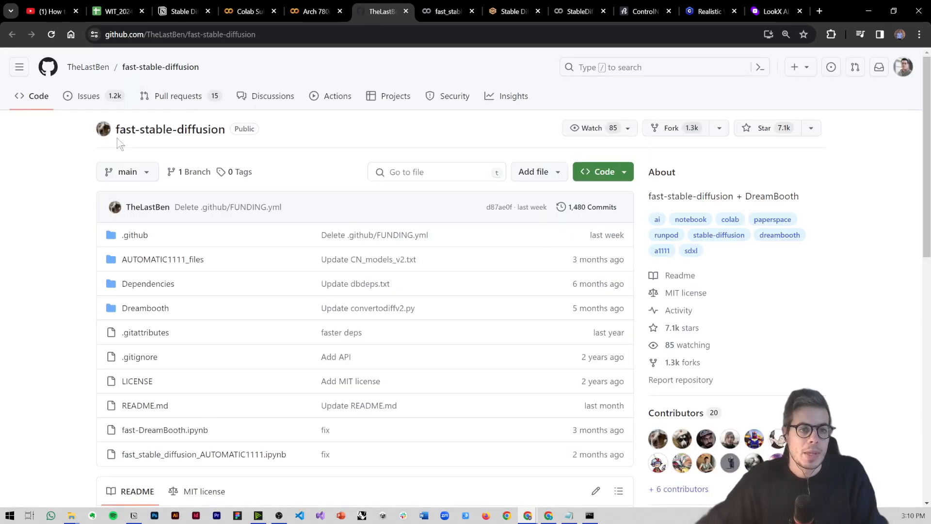
{"action": "scroll", "coordinate": [194, 150], "scroll_direction": "down", "scroll_amount": 9}
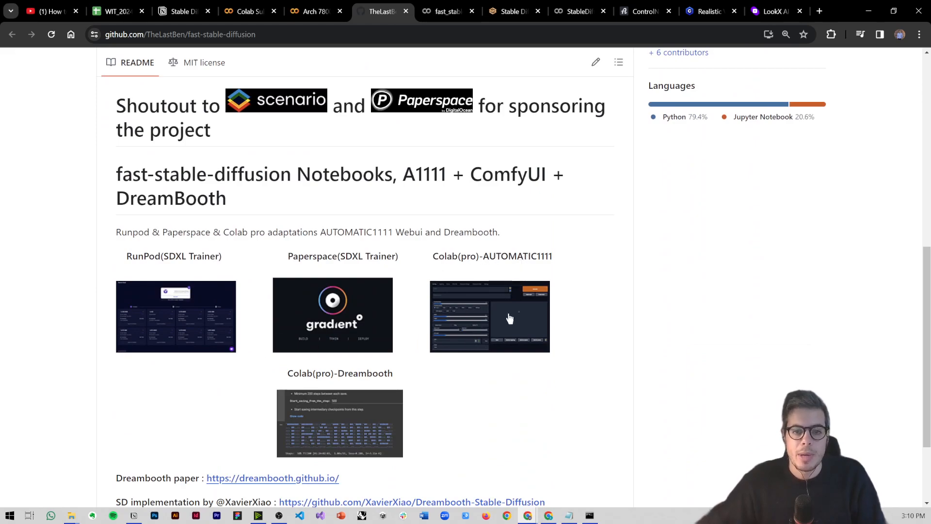
{"action": "left_click", "coordinate": [487, 313]}
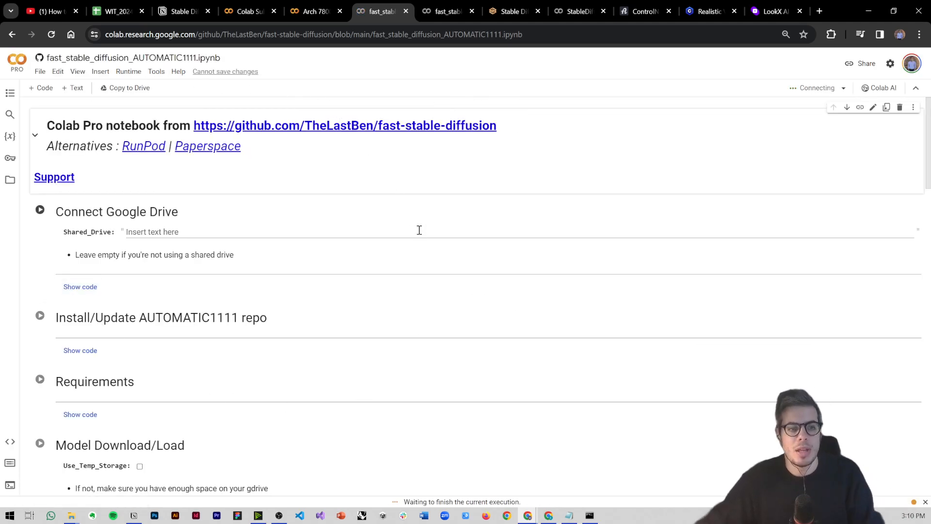
Inspect the Model Download/Load cell and its model version options in the original notebook, keeping SDXL selected
{"action": "scroll", "coordinate": [245, 277], "scroll_direction": "down", "scroll_amount": 5}
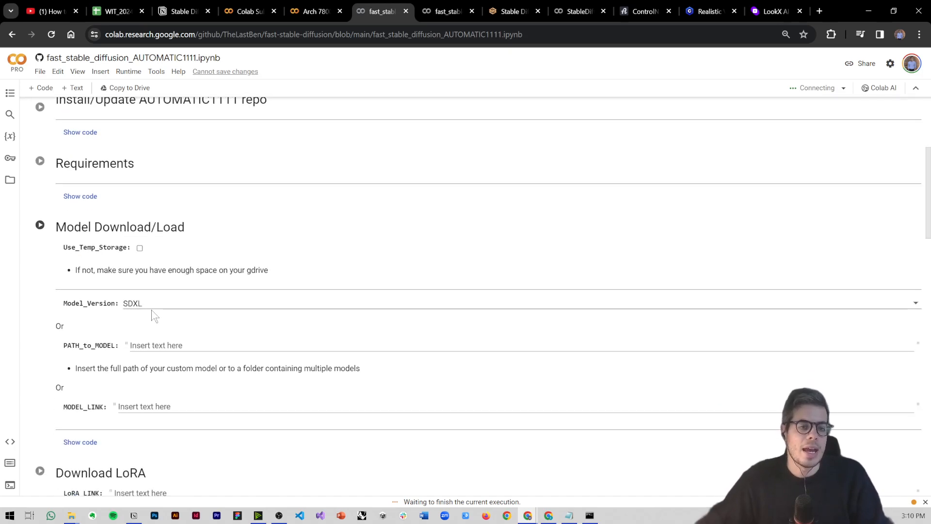
{"action": "left_click", "coordinate": [155, 304]}
{"action": "left_click", "coordinate": [157, 284]}
{"action": "scroll", "coordinate": [160, 282], "scroll_direction": "down", "scroll_amount": 1}
{"action": "scroll", "coordinate": [159, 281], "scroll_direction": "down", "scroll_amount": 1}
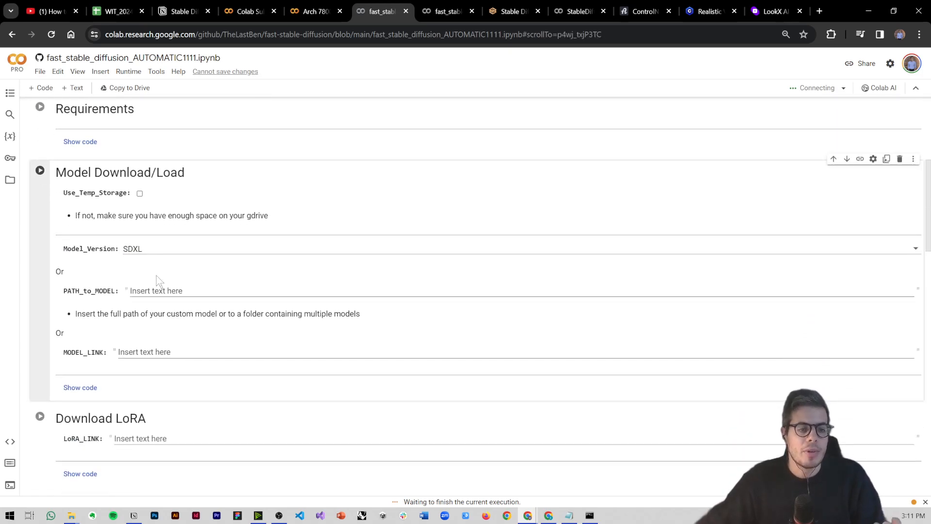
Close the newly opened notebook, confirming leaving the page, and view the output of the already running fast_stable_diffusion_AUTOMATIC1111 notebook
{"action": "left_click", "coordinate": [406, 13]}
{"action": "left_click", "coordinate": [512, 101]}
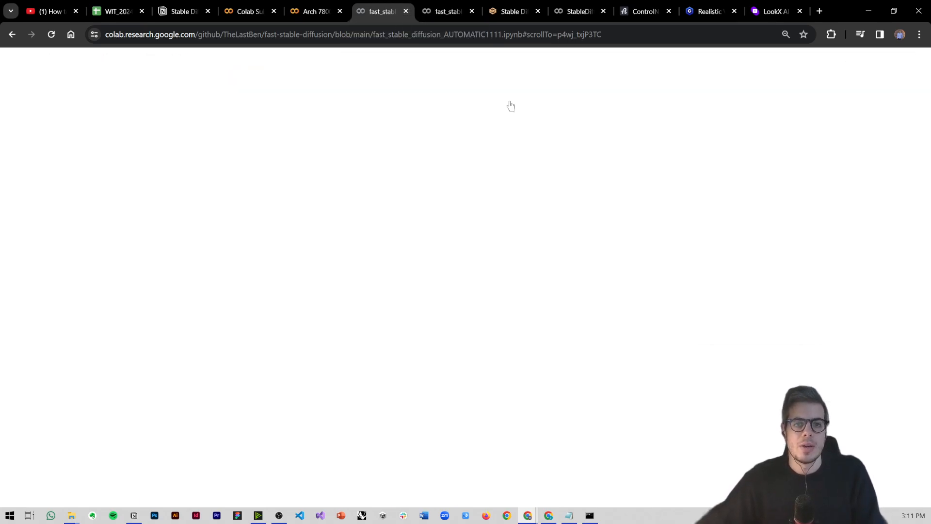
{"action": "left_click", "coordinate": [400, 13]}
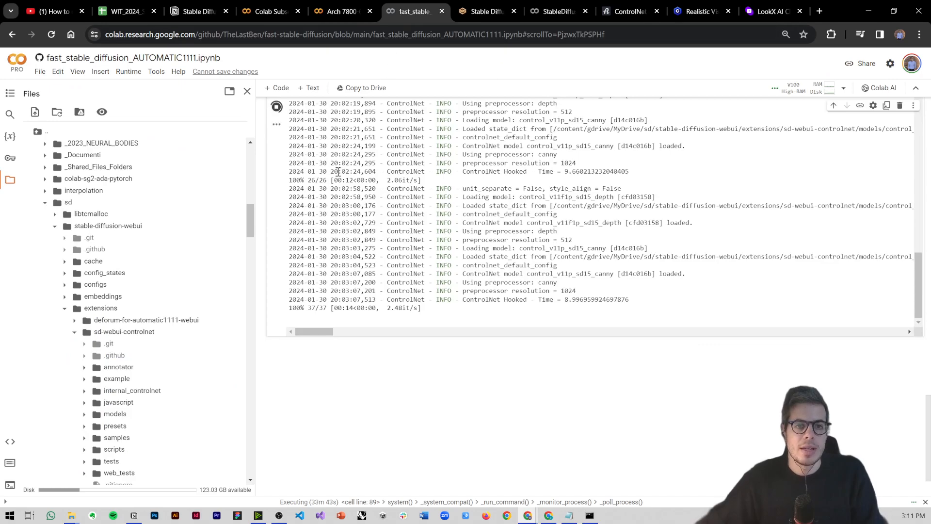
{"action": "scroll", "coordinate": [320, 226], "scroll_direction": "up", "scroll_amount": 10}
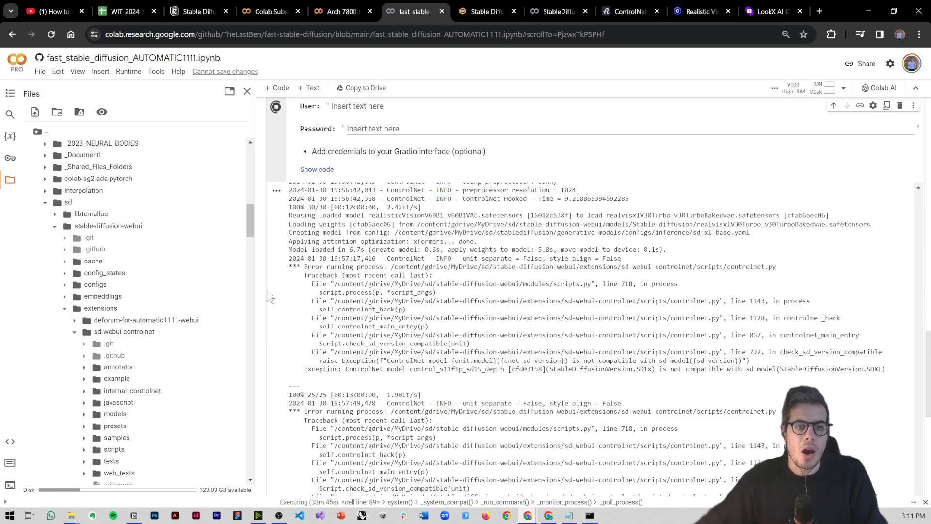
Return to the notebook's first setup cells and narrow the file browser beside them
{"action": "scroll", "coordinate": [274, 305], "scroll_direction": "up", "scroll_amount": 15}
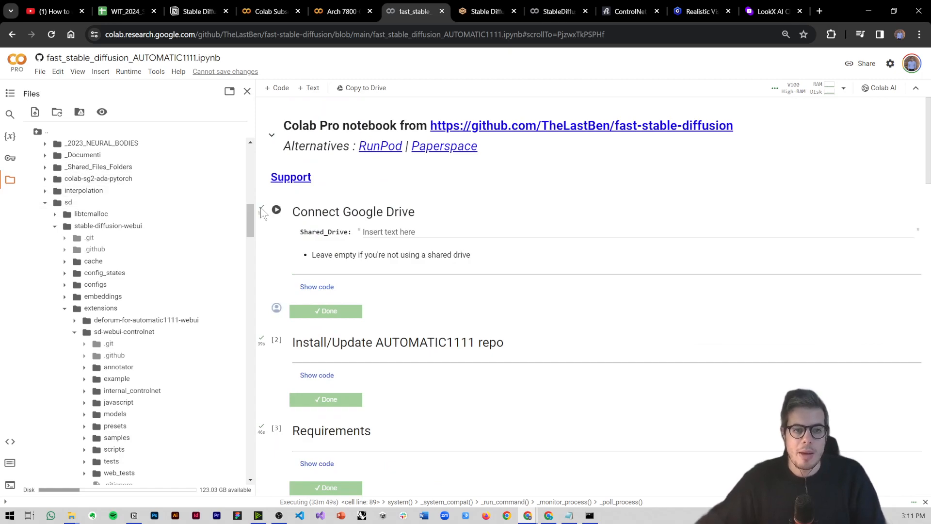
{"action": "left_click_drag", "start_coordinate": [256, 196], "coordinate": [223, 192]}
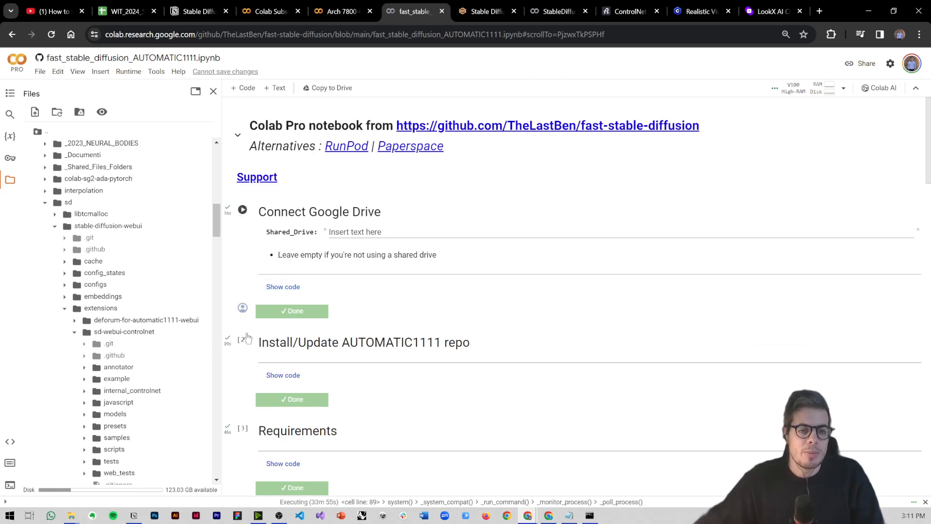
{"action": "scroll", "coordinate": [248, 338], "scroll_direction": "down", "scroll_amount": 2}
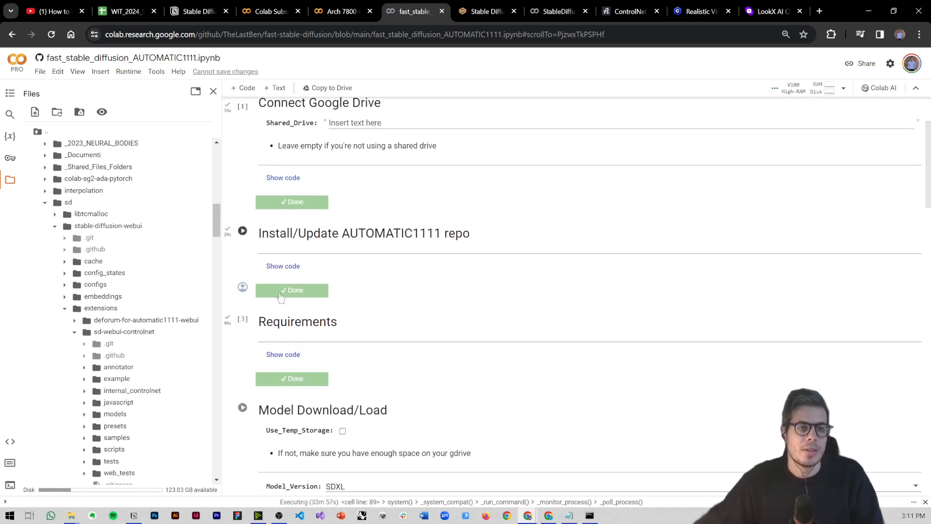
Examine the hardware accelerator choices in the runtime type settings, trying A100 GPU but cancelling the change to keep V100 GPU
{"action": "left_click", "coordinate": [128, 72]}
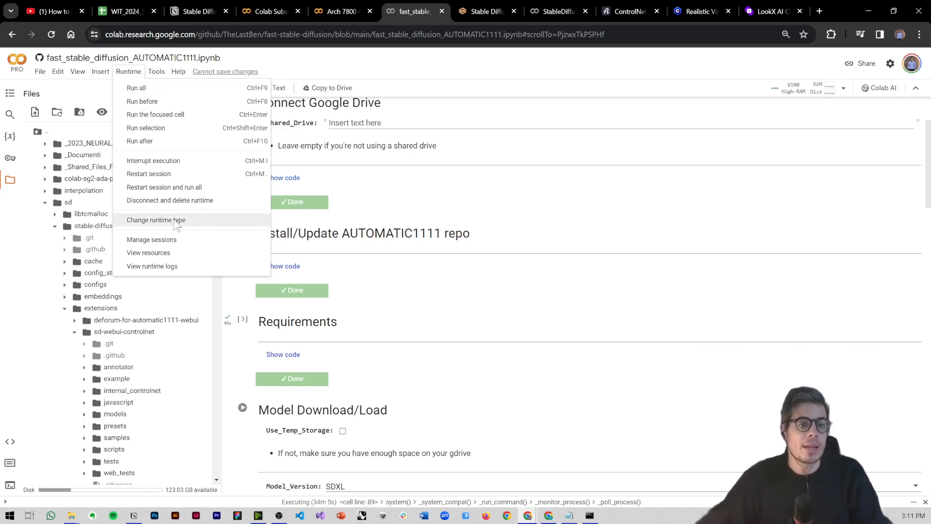
{"action": "left_click", "coordinate": [150, 221]}
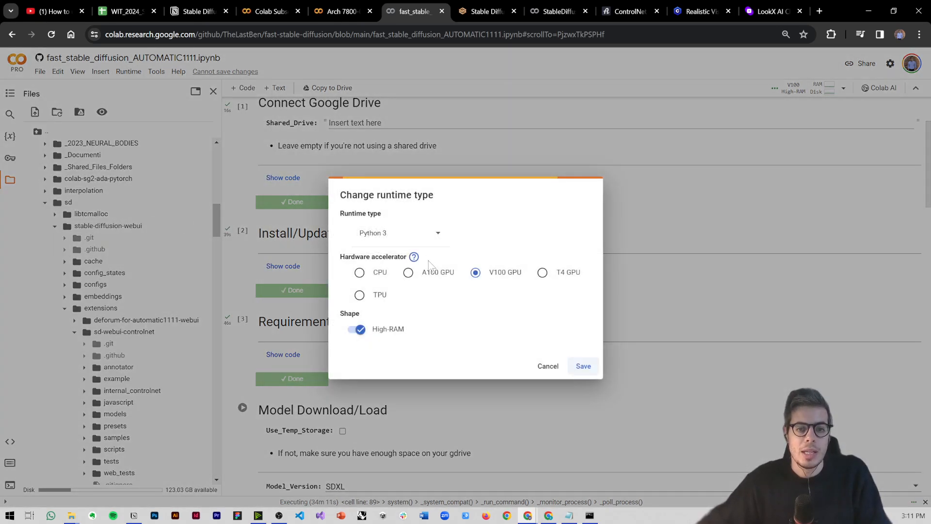
{"action": "left_click", "coordinate": [436, 276]}
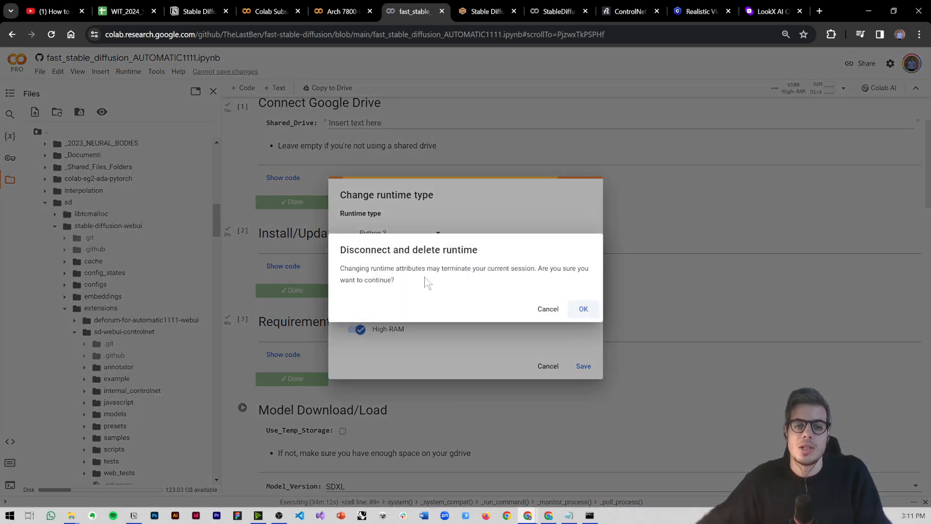
{"action": "left_click", "coordinate": [546, 307]}
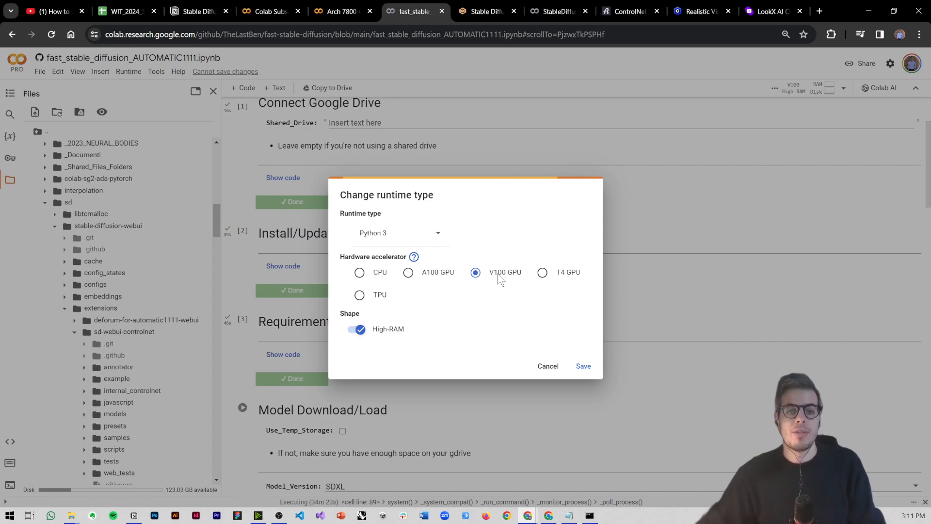
{"action": "left_click", "coordinate": [546, 367]}
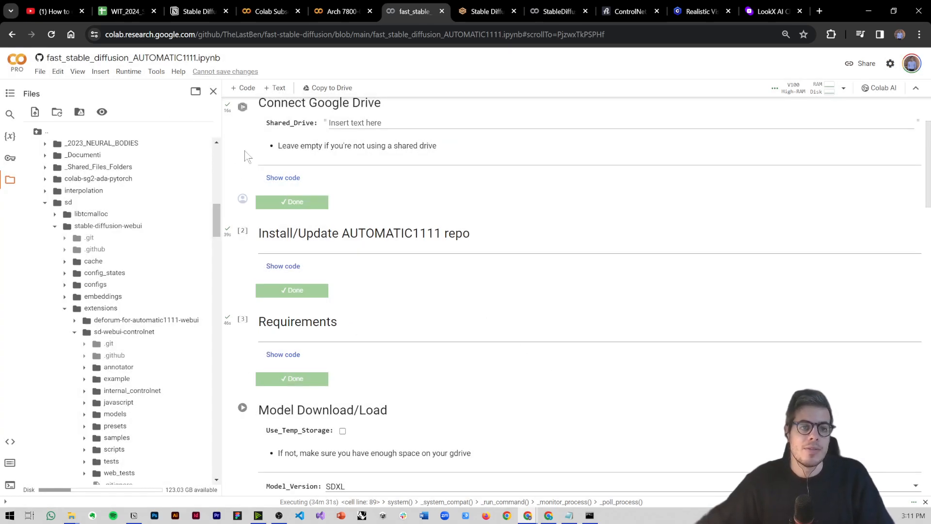
{"action": "left_click", "coordinate": [128, 71]}
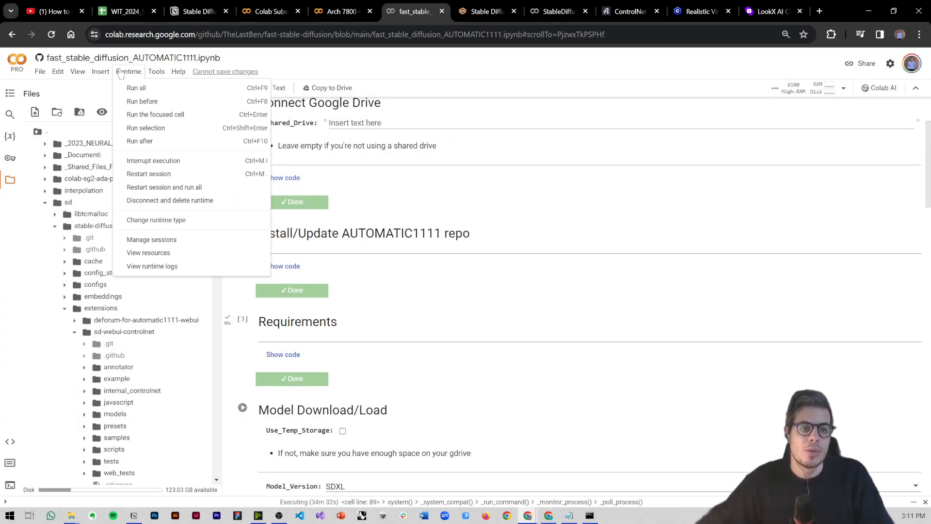
{"action": "left_click", "coordinate": [148, 221]}
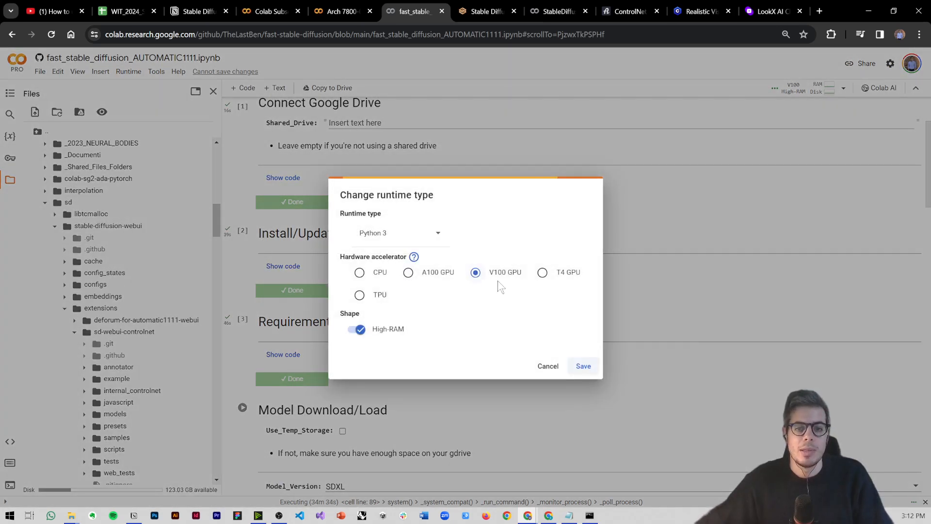
{"action": "left_click", "coordinate": [547, 366]}
Narrow the file browser slightly more and select the Connect Google Drive cell
{"action": "scroll", "coordinate": [433, 294], "scroll_direction": "up", "scroll_amount": 1}
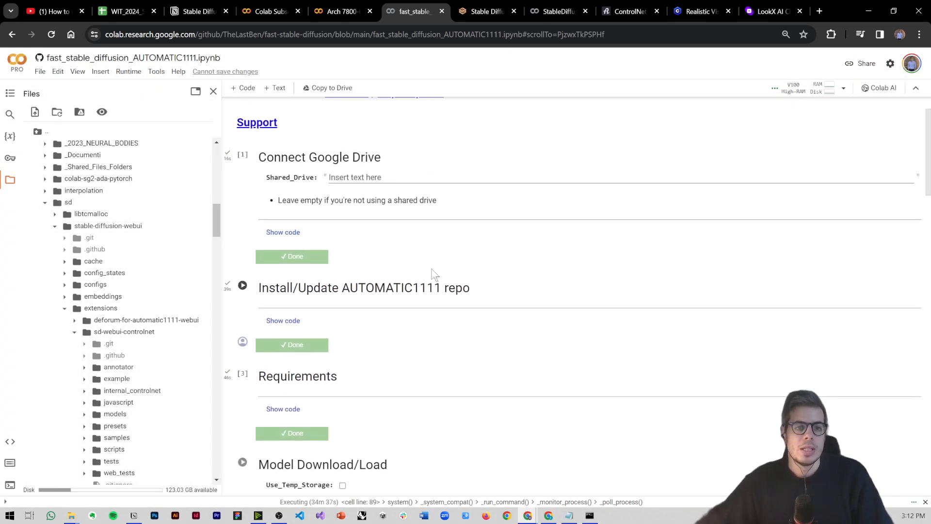
{"action": "left_click_drag", "start_coordinate": [220, 162], "coordinate": [213, 162]}
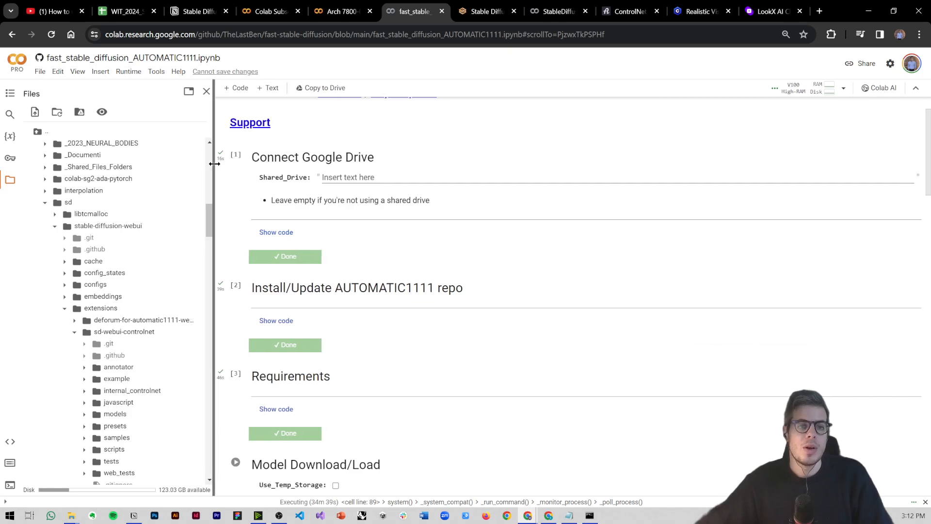
{"action": "left_click", "coordinate": [40, 71]}
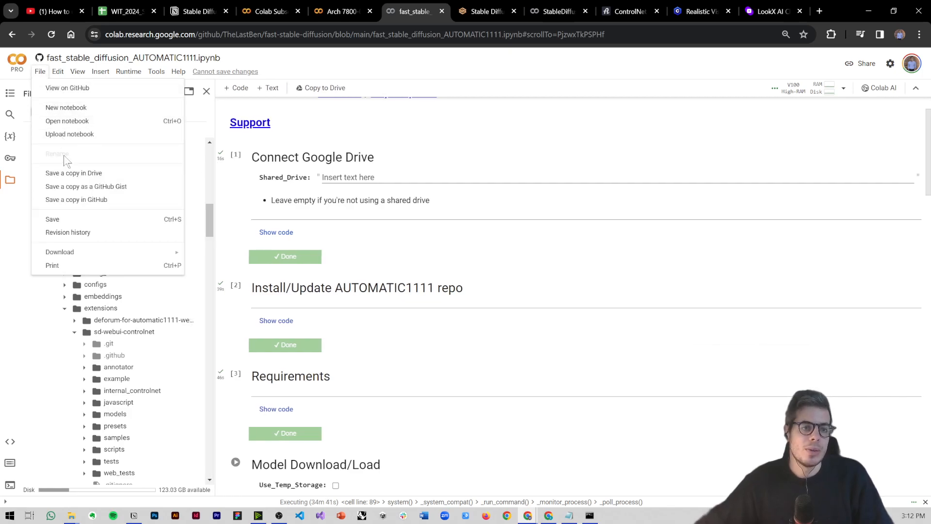
{"action": "left_click", "coordinate": [305, 154]}
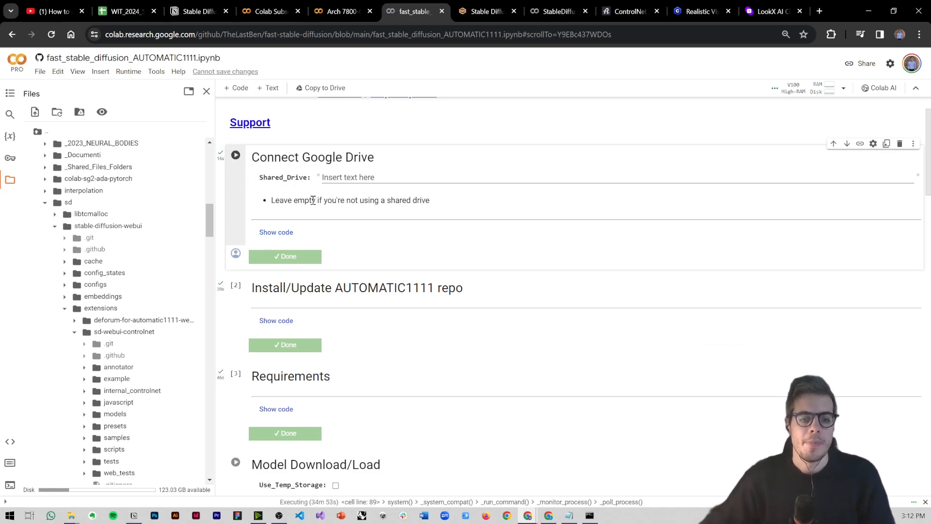
Select the Model Download/Load cell and examine its Model_Version options
{"action": "scroll", "coordinate": [330, 225], "scroll_direction": "down", "scroll_amount": 6}
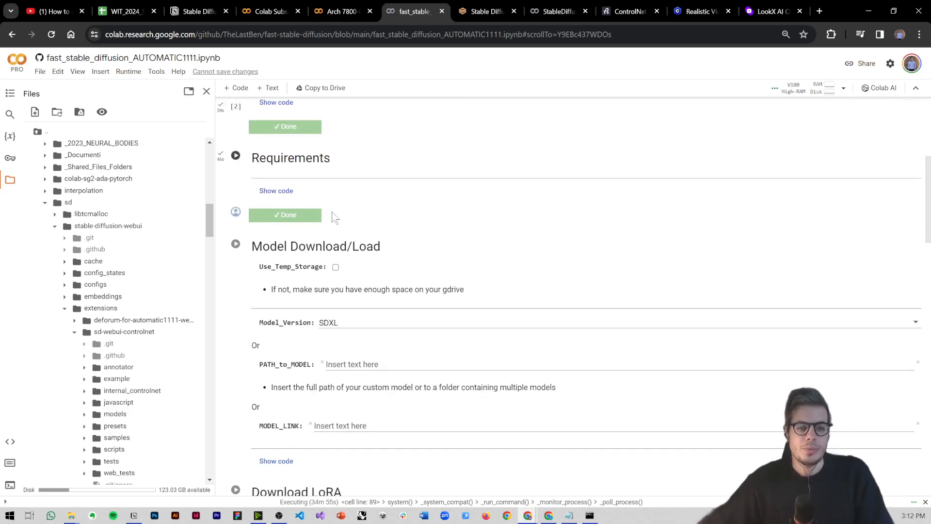
{"action": "left_click", "coordinate": [129, 71]}
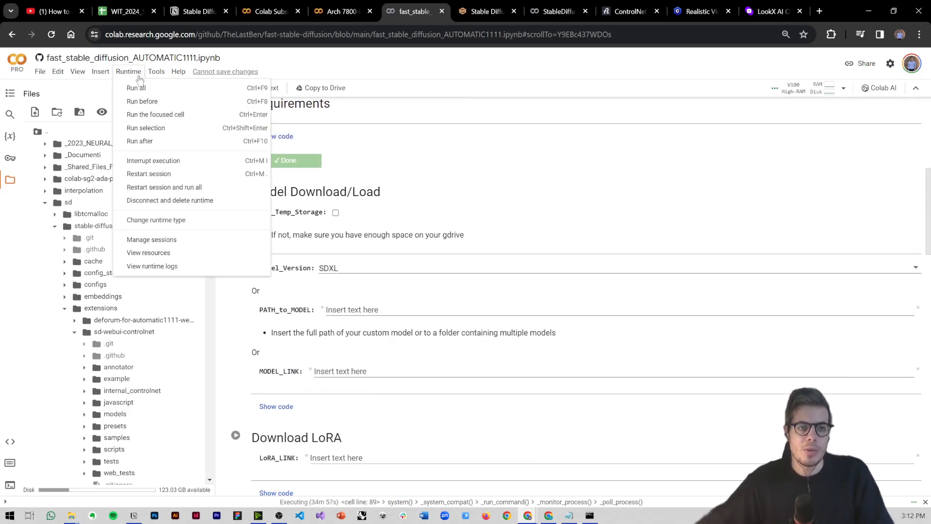
{"action": "left_click", "coordinate": [316, 196]}
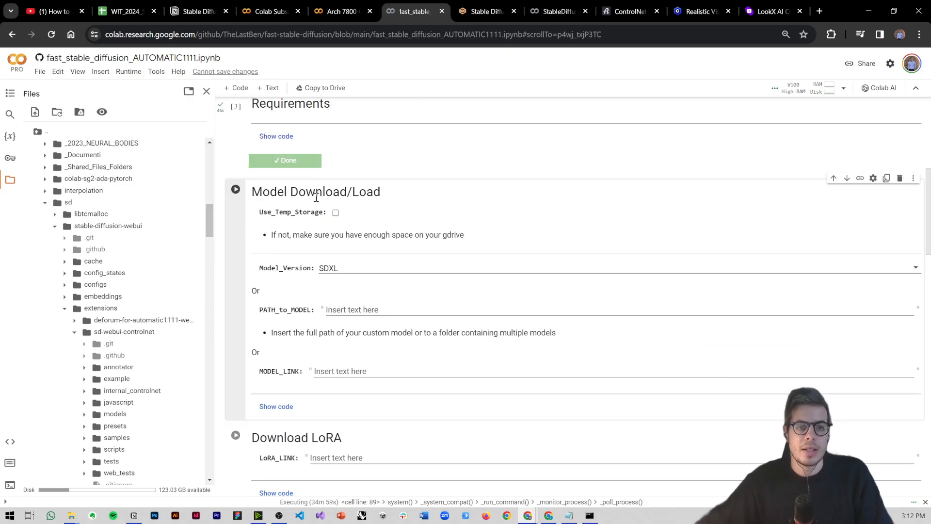
{"action": "scroll", "coordinate": [314, 194], "scroll_direction": "up", "scroll_amount": 2}
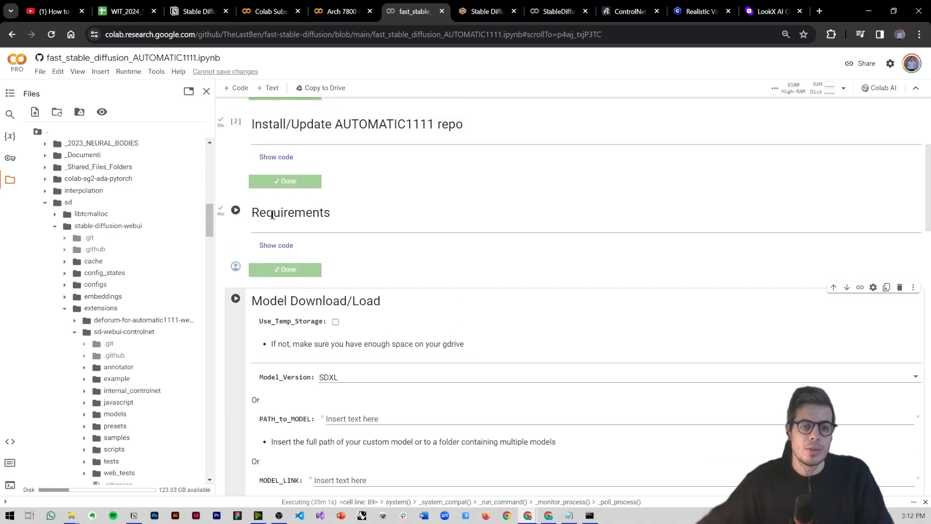
{"action": "scroll", "coordinate": [335, 211], "scroll_direction": "down", "scroll_amount": 2}
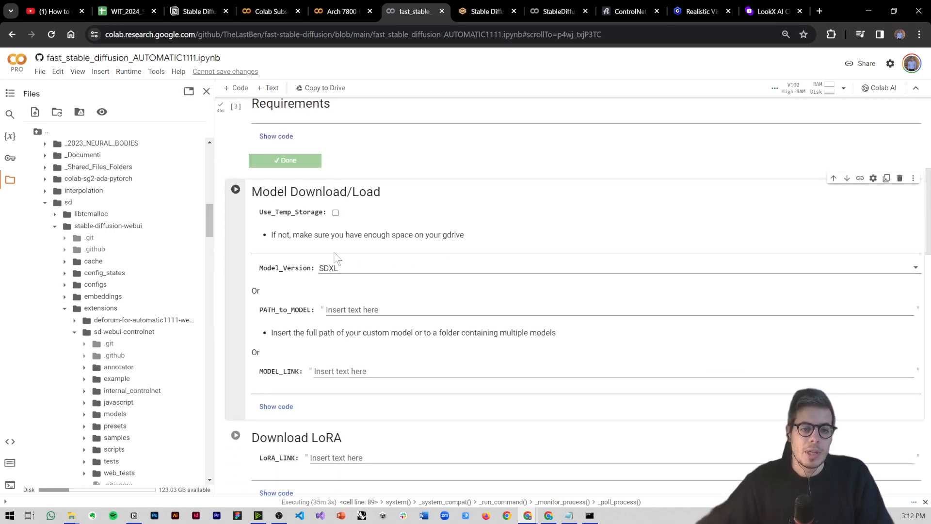
{"action": "left_click", "coordinate": [346, 272]}
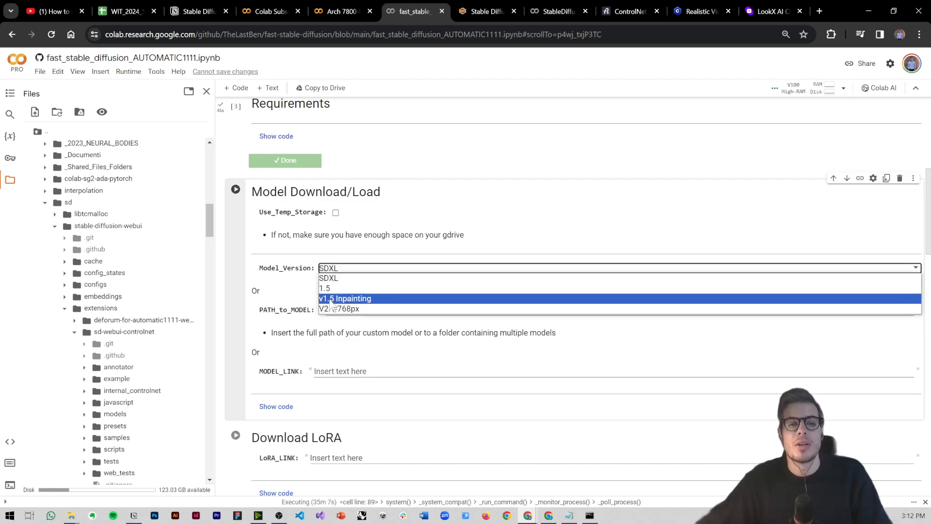
Switch to the Stable Diffusion ControlNET notes in Notion, maximize the window and locate the Models section
{"action": "key", "text": "alt+Tab"}
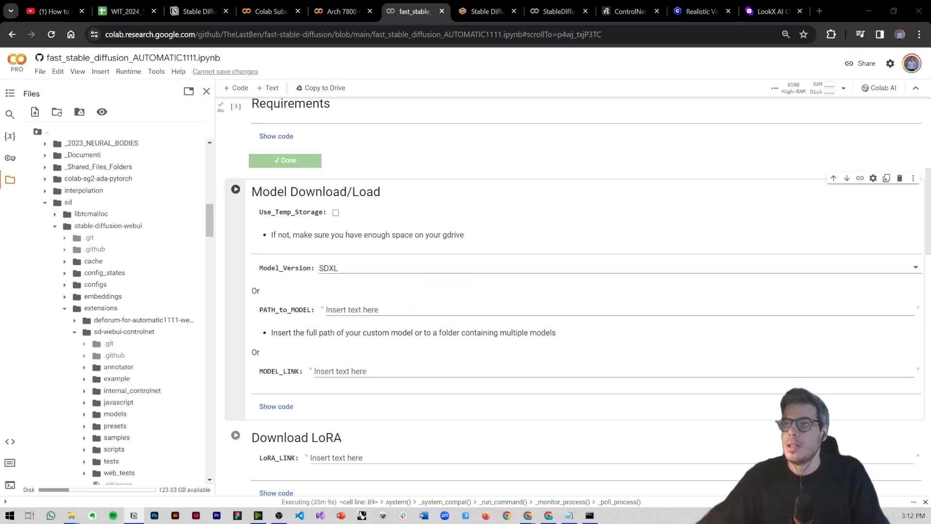
{"action": "left_click_drag", "start_coordinate": [930, 114], "coordinate": [358, 52]}
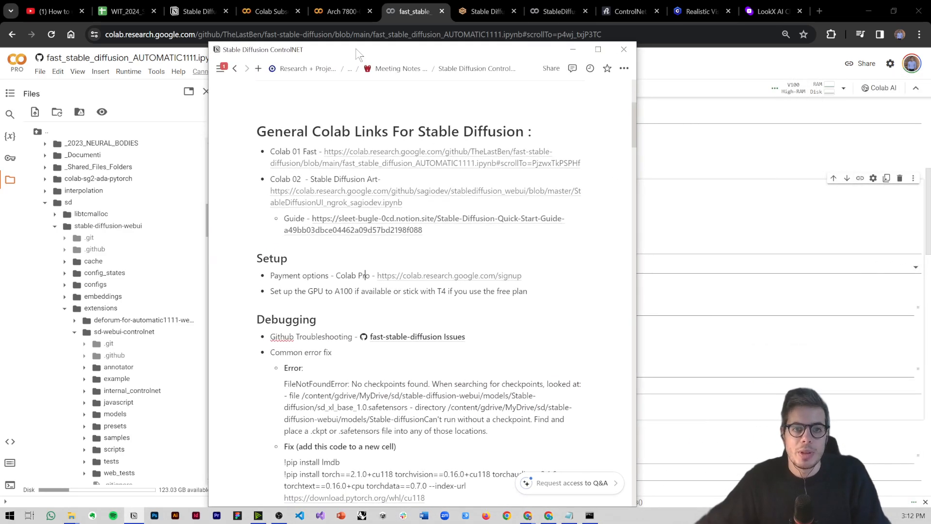
{"action": "double_click", "coordinate": [357, 49]}
{"action": "scroll", "coordinate": [449, 222], "scroll_direction": "up", "scroll_amount": 3}
{"action": "scroll", "coordinate": [447, 226], "scroll_direction": "down", "scroll_amount": 2}
{"action": "scroll", "coordinate": [442, 221], "scroll_direction": "down", "scroll_amount": 1}
{"action": "scroll", "coordinate": [446, 247], "scroll_direction": "down", "scroll_amount": 1}
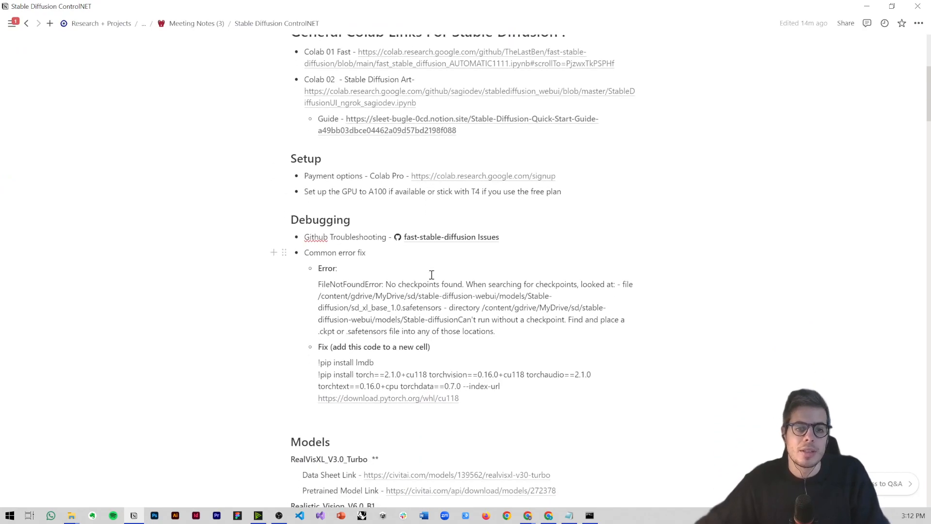
{"action": "scroll", "coordinate": [403, 303], "scroll_direction": "down", "scroll_amount": 4}
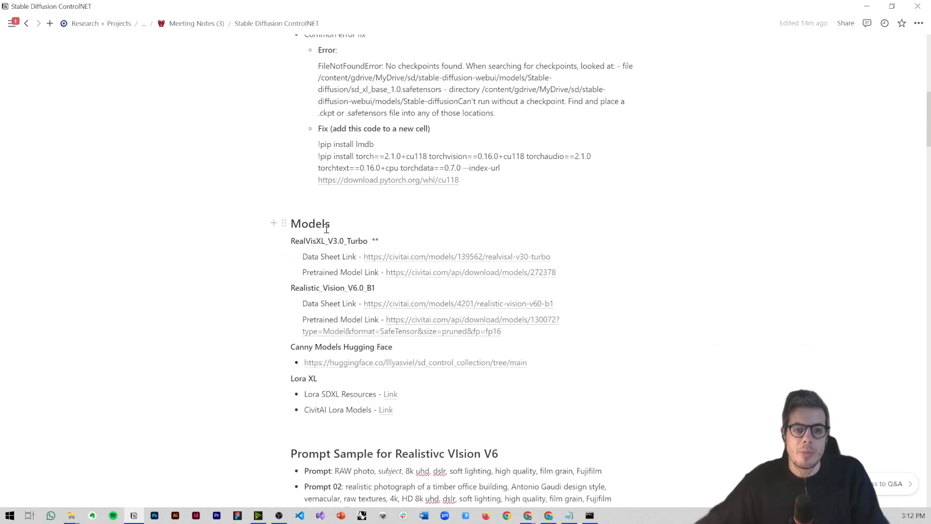
Highlight the RealVisXL_V3.0_Turbo pretrained model link and name, and the Realistic_Vision_V6.0_B1 name in the Models list
{"action": "left_click_drag", "start_coordinate": [557, 273], "coordinate": [383, 272]}
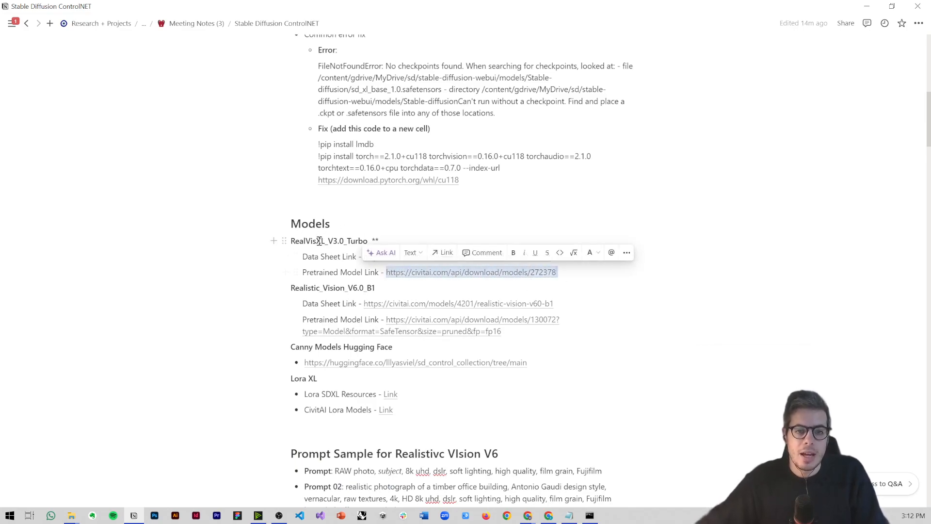
{"action": "left_click_drag", "start_coordinate": [317, 241], "coordinate": [351, 241]}
{"action": "left_click", "coordinate": [350, 241]}
{"action": "left_click_drag", "start_coordinate": [323, 286], "coordinate": [375, 287]}
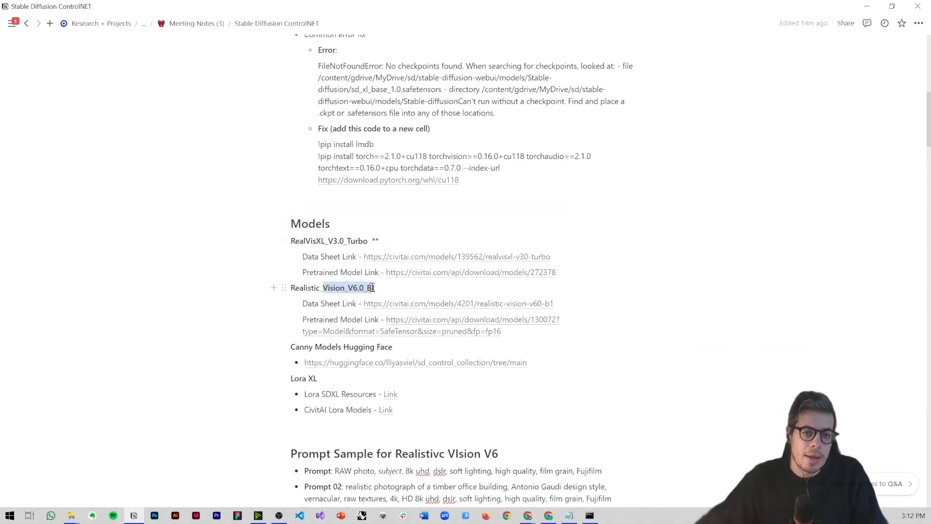
{"action": "left_click", "coordinate": [377, 288]}
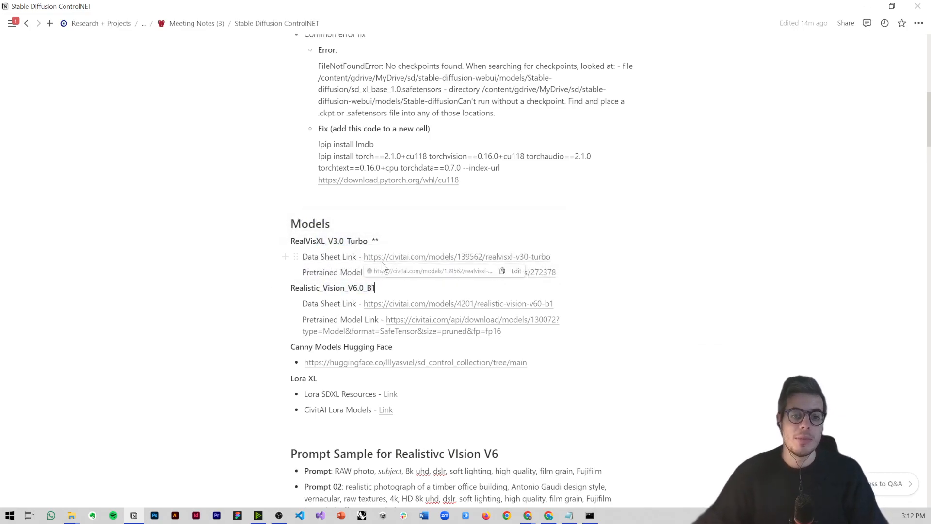
Open the RealVisXL_V3.0_Turbo data sheet link on Civitai and browse the model's sample images
{"action": "left_click", "coordinate": [386, 259]}
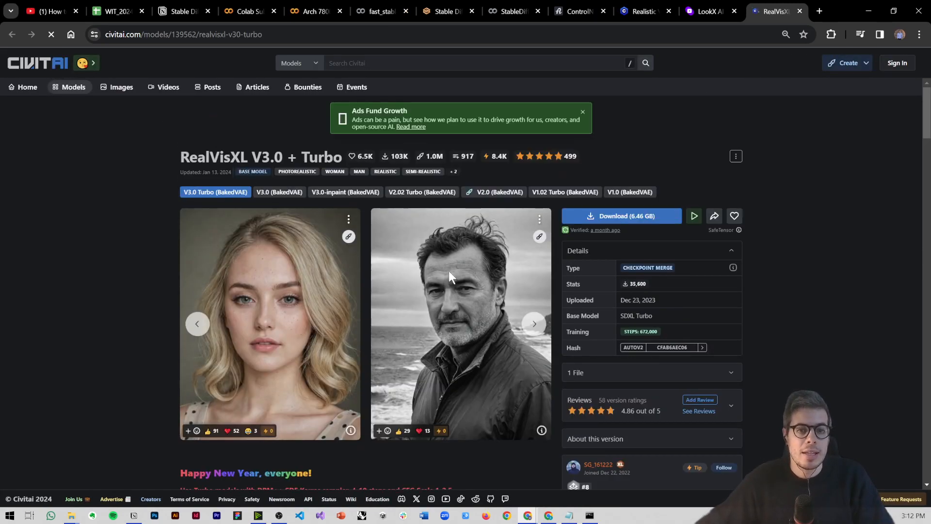
{"action": "left_click_drag", "start_coordinate": [181, 157], "coordinate": [248, 157]}
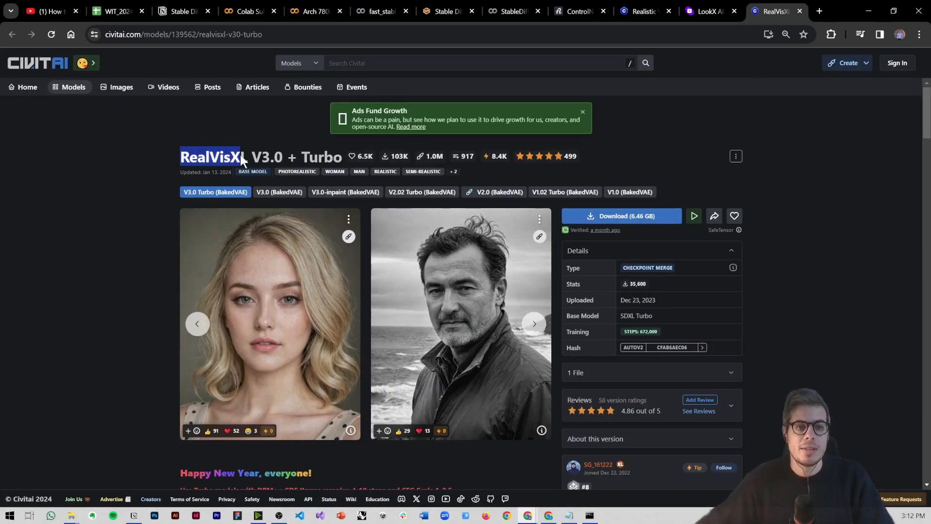
{"action": "left_click", "coordinate": [530, 323]}
{"action": "left_click", "coordinate": [529, 324]}
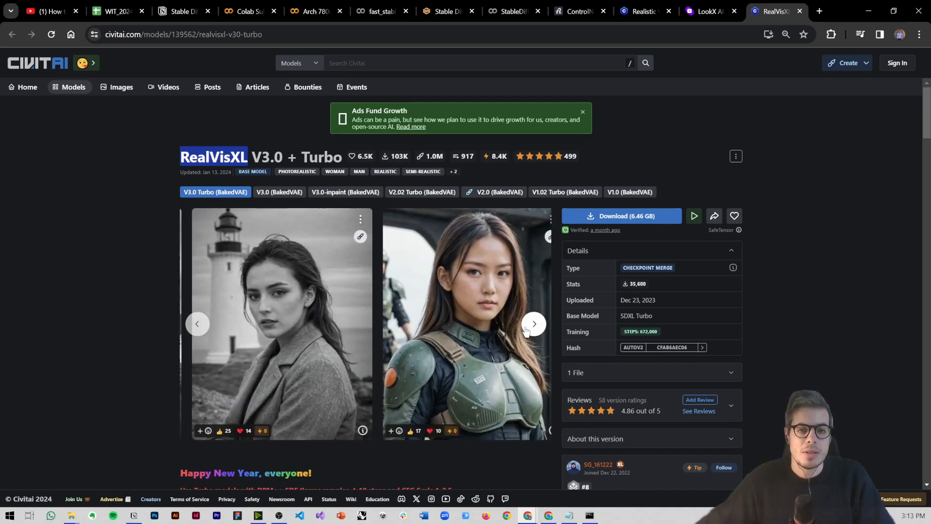
{"action": "left_click", "coordinate": [530, 328]}
{"action": "left_click", "coordinate": [530, 330]}
{"action": "left_click", "coordinate": [531, 330]}
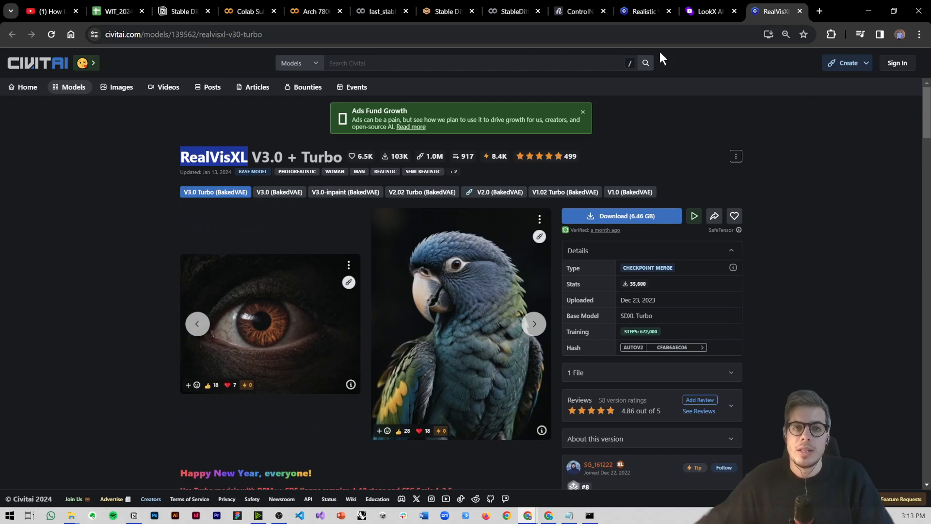
From the Notion notes, open the Realistic_Vision_V6.0_B1 data sheet on Civitai and browse its sample images
{"action": "left_click", "coordinate": [134, 515]}
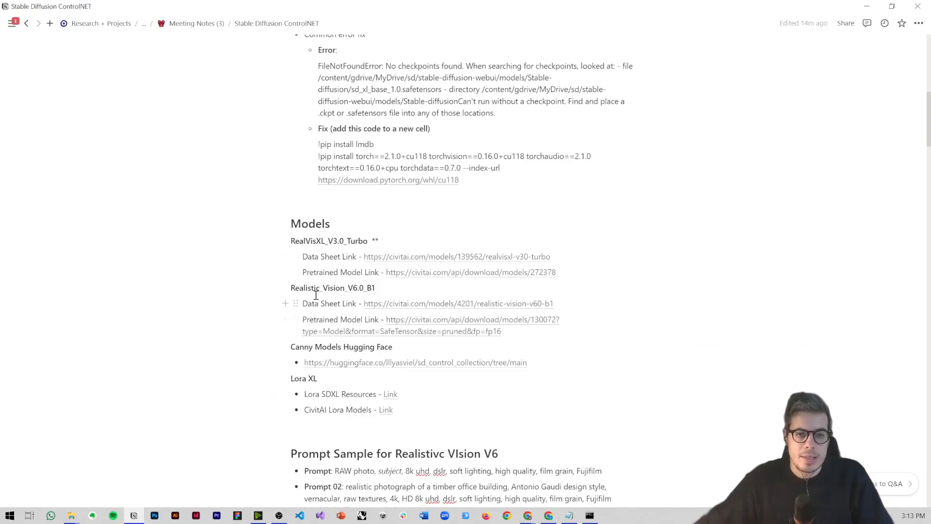
{"action": "left_click", "coordinate": [397, 303]}
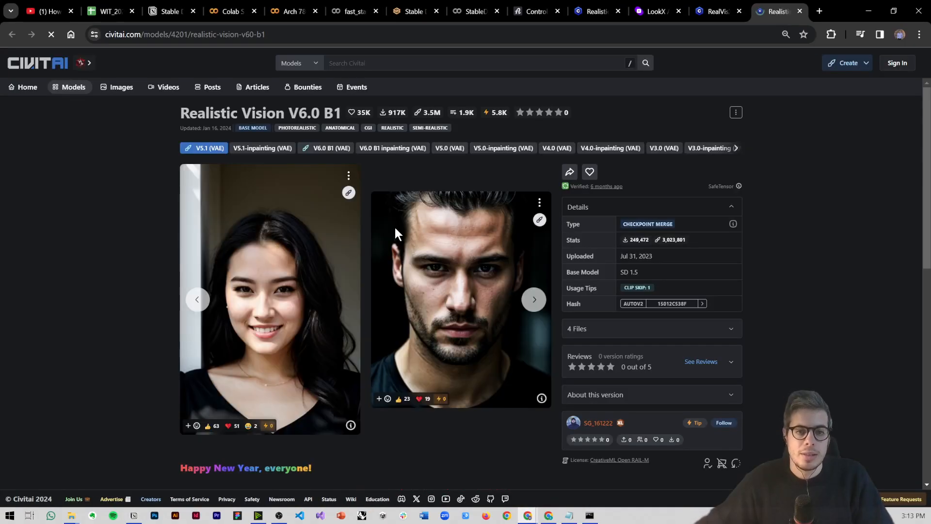
{"action": "left_click", "coordinate": [532, 340]}
{"action": "left_click", "coordinate": [532, 340]}
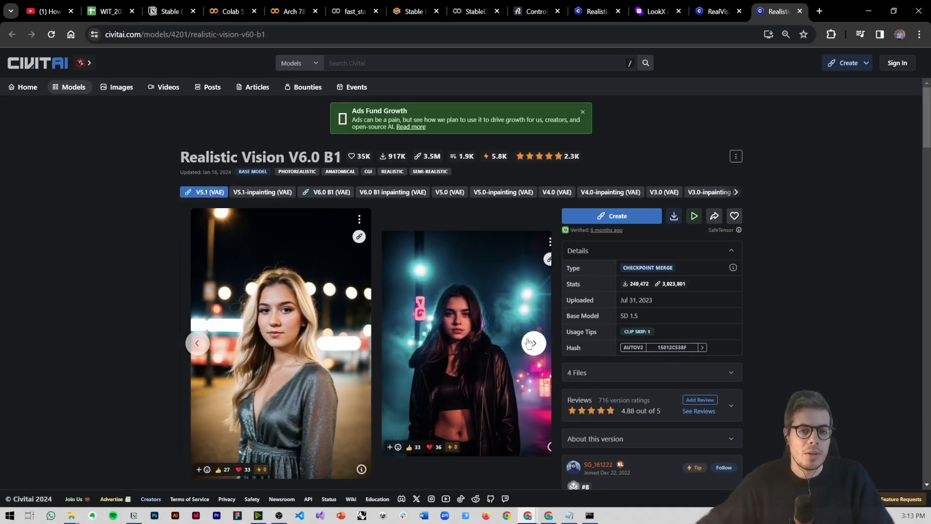
{"action": "scroll", "coordinate": [524, 332], "scroll_direction": "down", "scroll_amount": 1}
{"action": "left_click", "coordinate": [534, 289]}
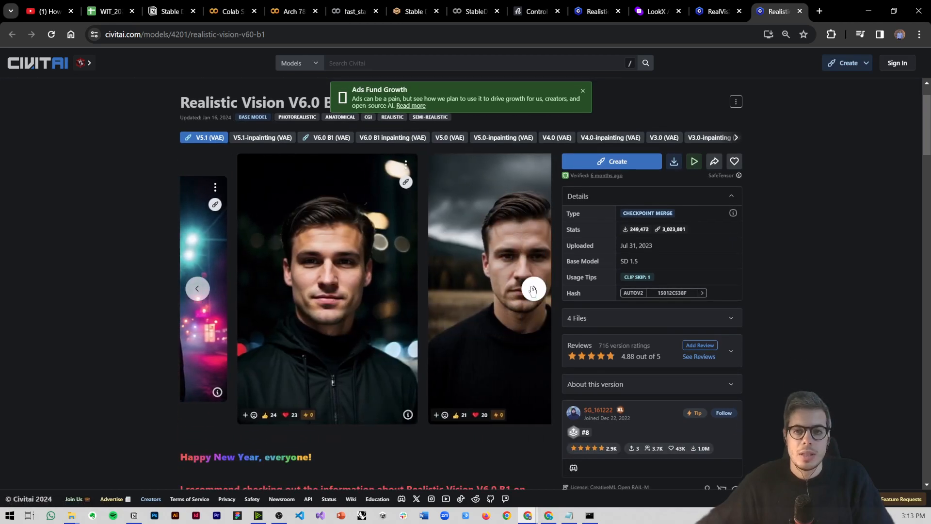
Browse further sample images and the description on the Realistic Vision V6.0 B1 page on Civitai
{"action": "left_click", "coordinate": [534, 289]}
{"action": "left_click", "coordinate": [533, 289]}
{"action": "scroll", "coordinate": [532, 290], "scroll_direction": "down", "scroll_amount": 2}
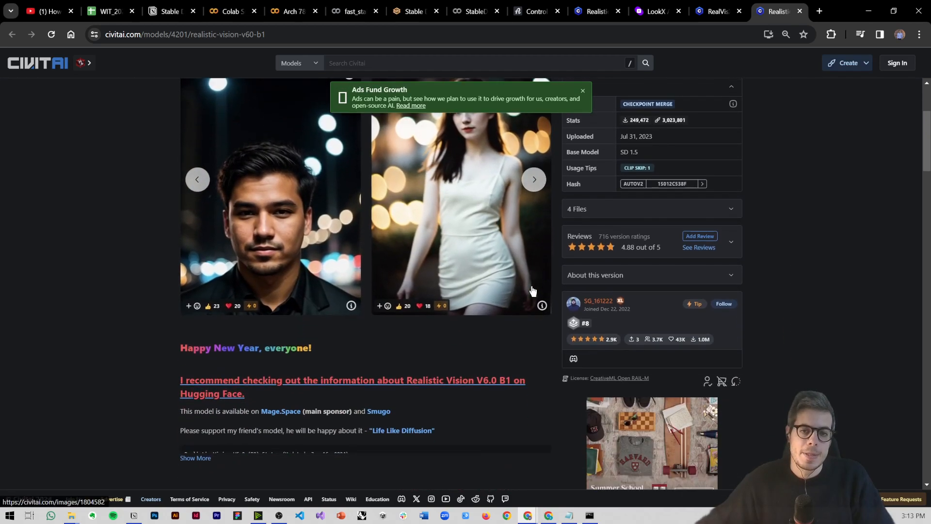
{"action": "scroll", "coordinate": [532, 282], "scroll_direction": "up", "scroll_amount": 2}
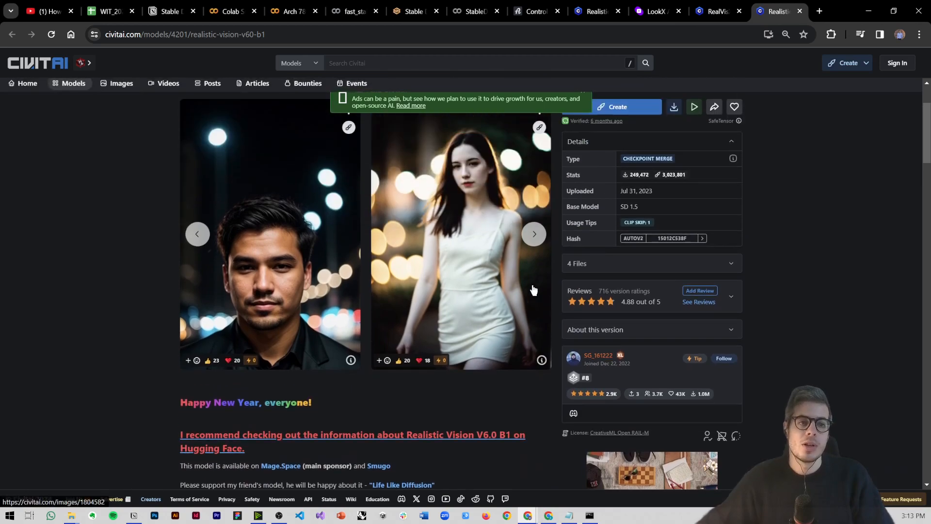
{"action": "scroll", "coordinate": [533, 290], "scroll_direction": "up", "scroll_amount": 1}
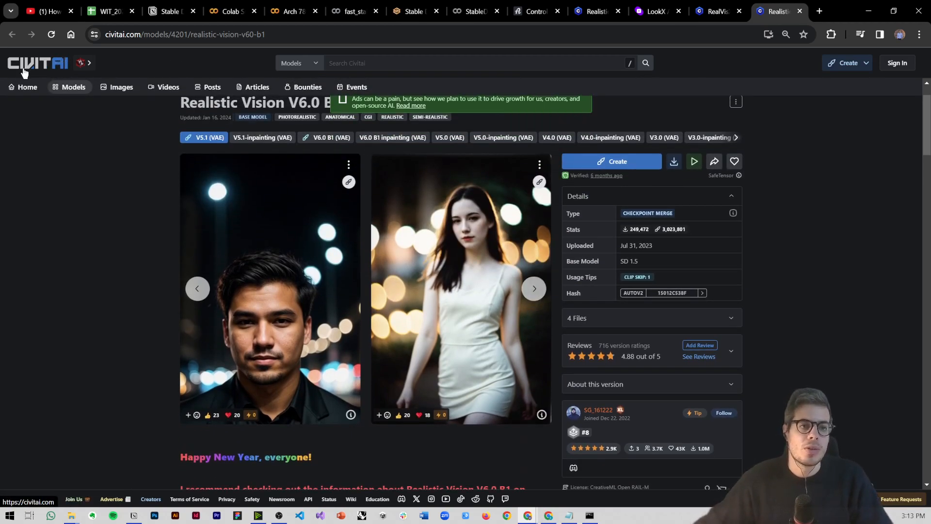
{"action": "left_click", "coordinate": [369, 64]}
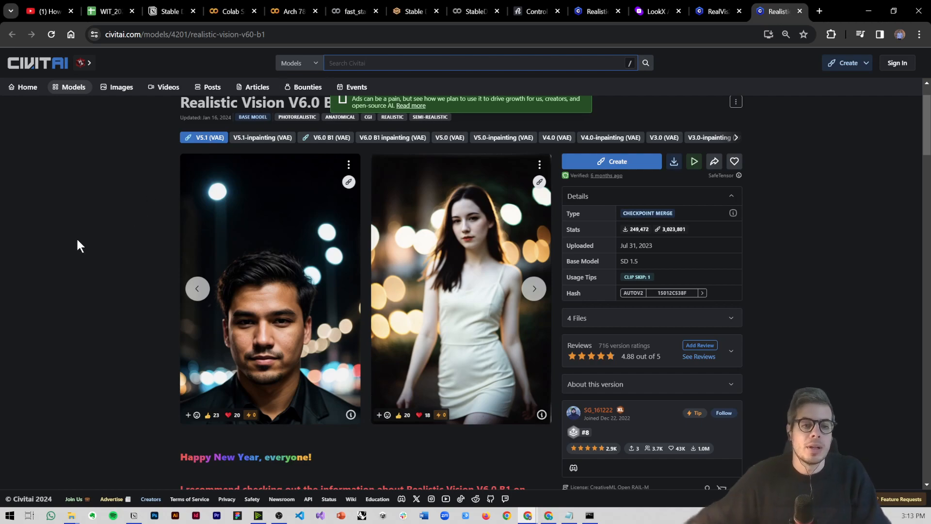
{"action": "scroll", "coordinate": [116, 243], "scroll_direction": "down", "scroll_amount": 1}
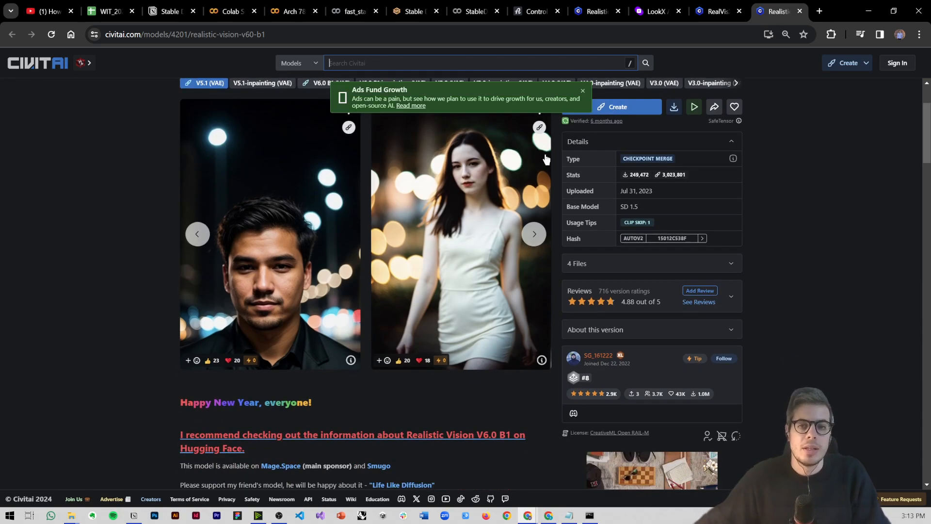
Inspect the Realistic Vision download options and the link options of the 1.99 GB Model SafeTensor file
{"action": "right_click", "coordinate": [677, 107]}
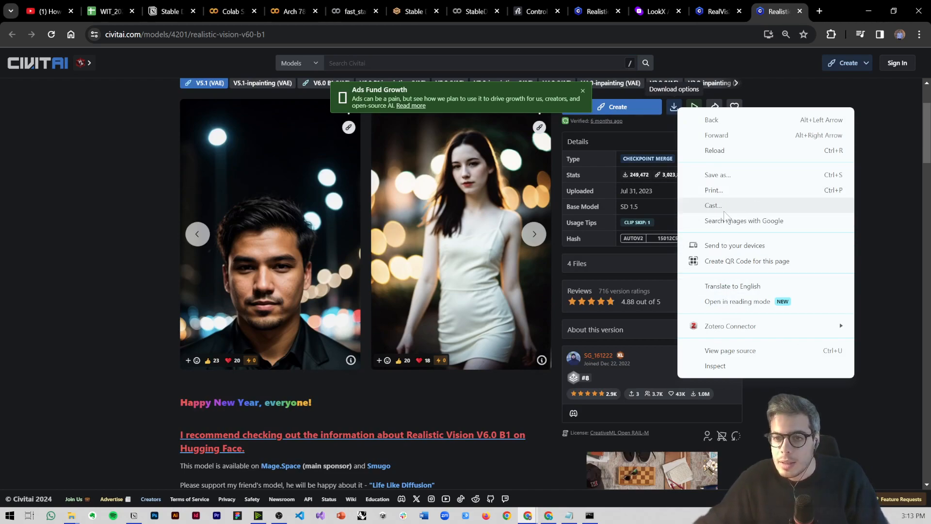
{"action": "left_click", "coordinate": [872, 173]}
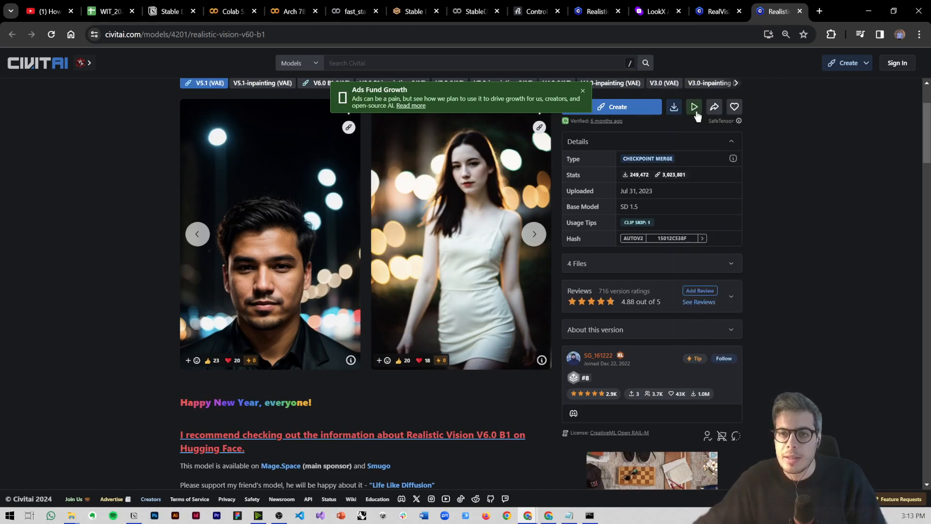
{"action": "scroll", "coordinate": [675, 111], "scroll_direction": "up", "scroll_amount": 1}
{"action": "right_click", "coordinate": [678, 162]}
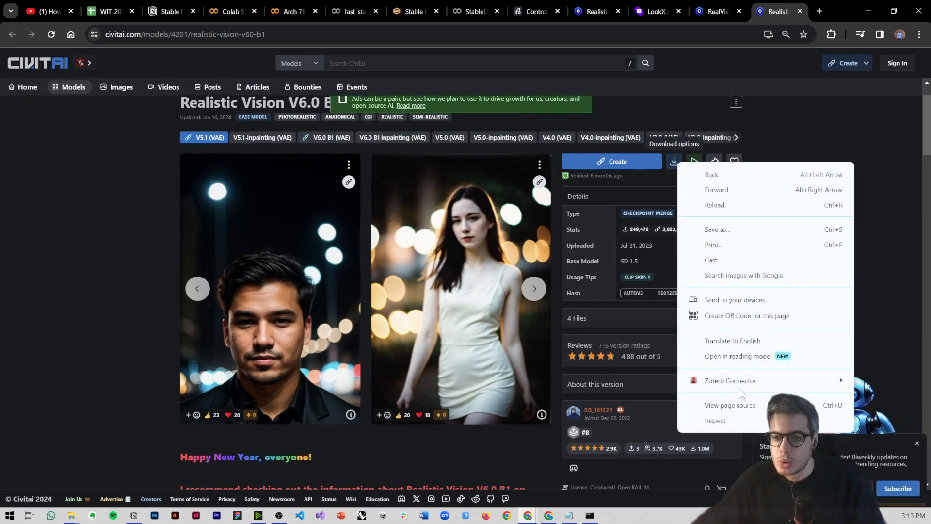
{"action": "left_click", "coordinate": [882, 287]}
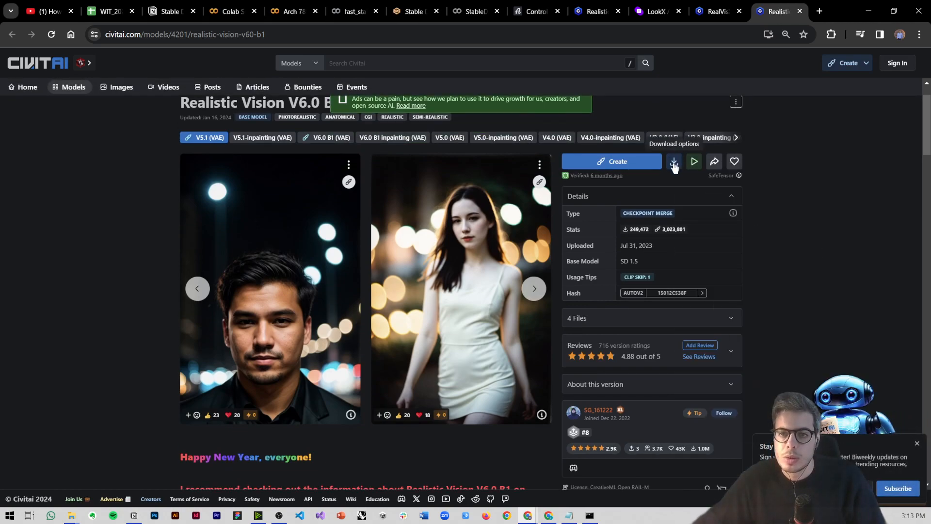
{"action": "left_click", "coordinate": [674, 164]}
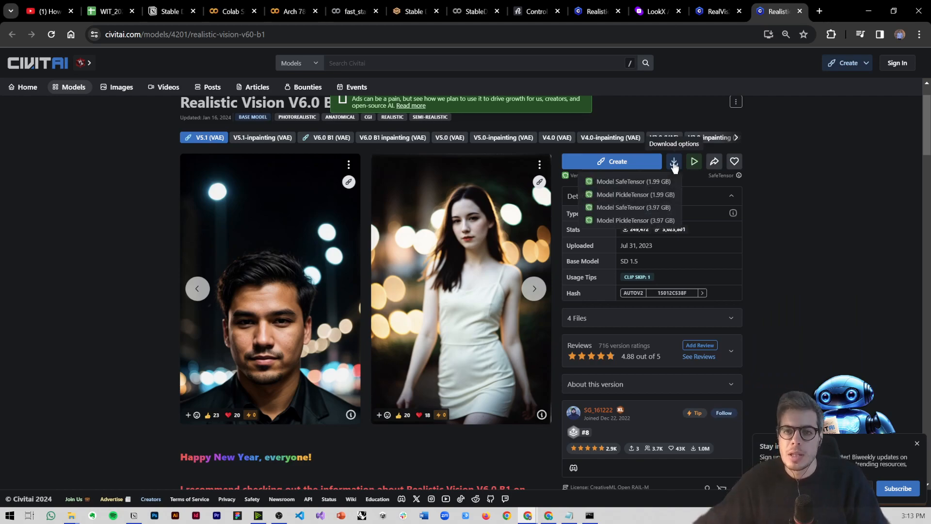
{"action": "right_click", "coordinate": [627, 184]}
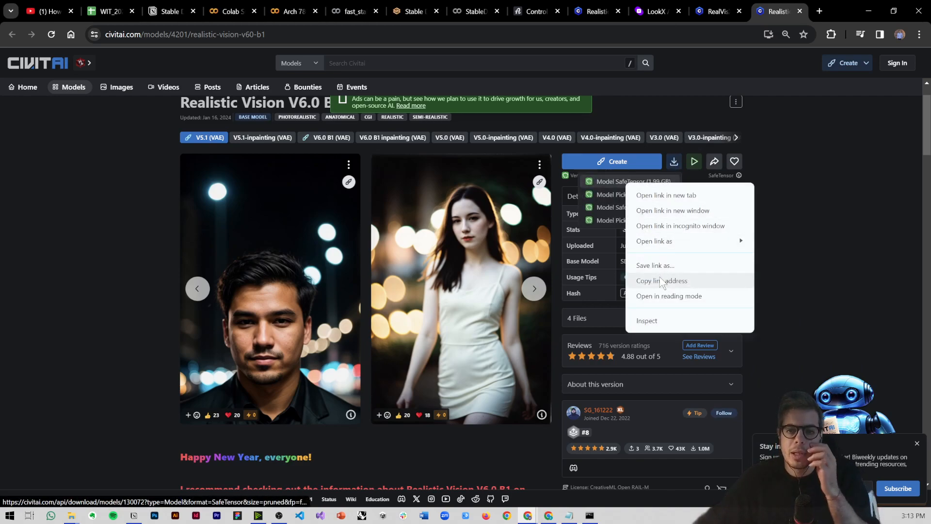
{"action": "left_click", "coordinate": [804, 231]}
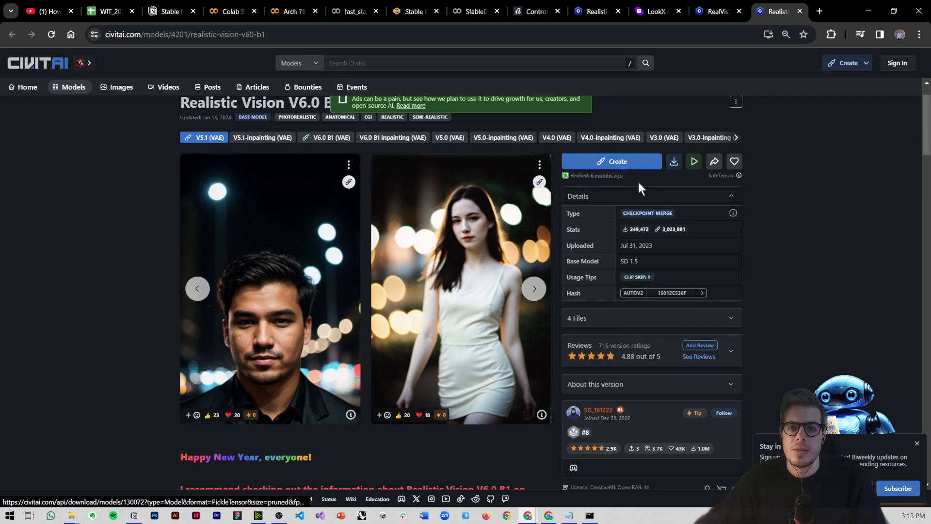
{"action": "left_click", "coordinate": [722, 12]}
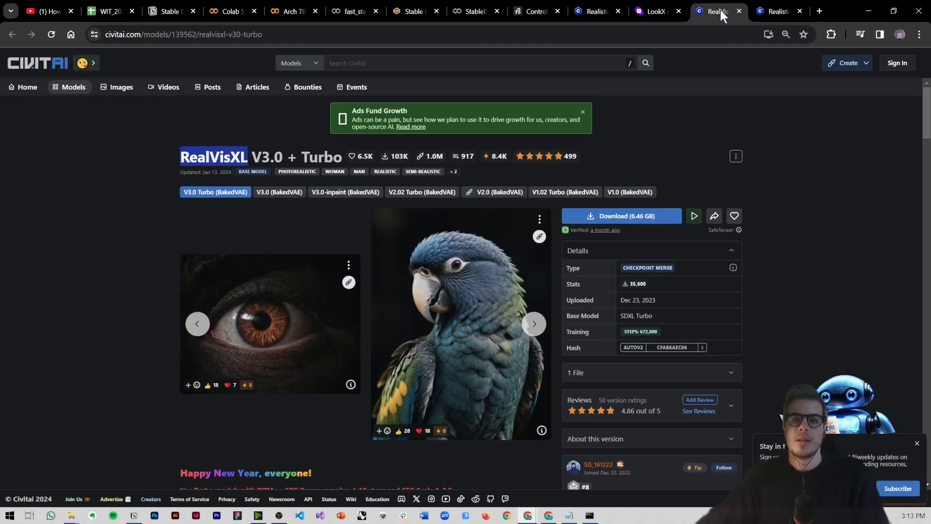
{"action": "left_click", "coordinate": [288, 11]}
{"action": "left_click", "coordinate": [343, 14]}
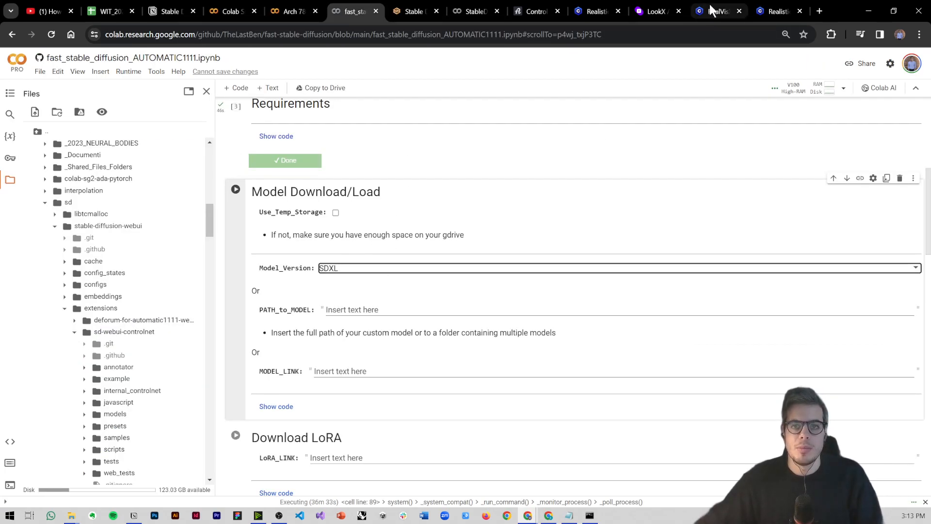
{"action": "left_click", "coordinate": [136, 516]}
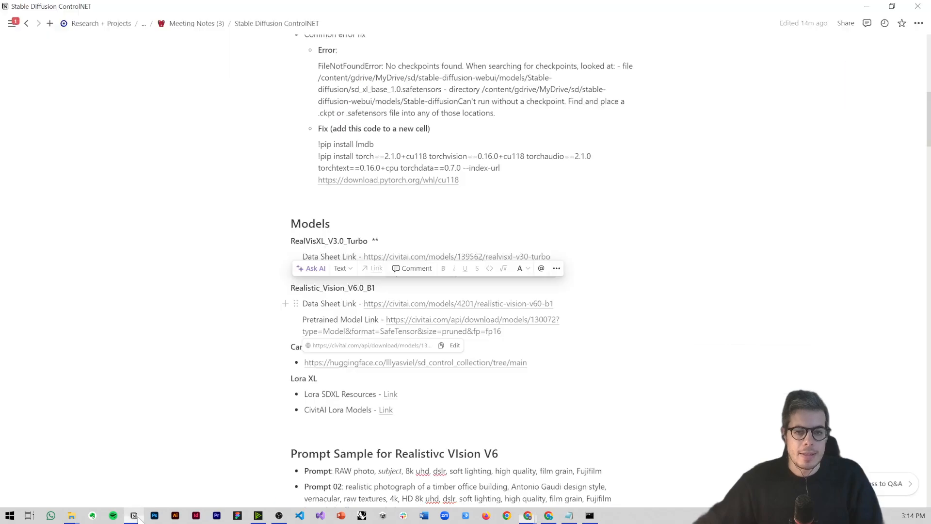
{"action": "left_click_drag", "start_coordinate": [558, 270], "coordinate": [389, 280]}
{"action": "key", "text": "ctrl+c"}
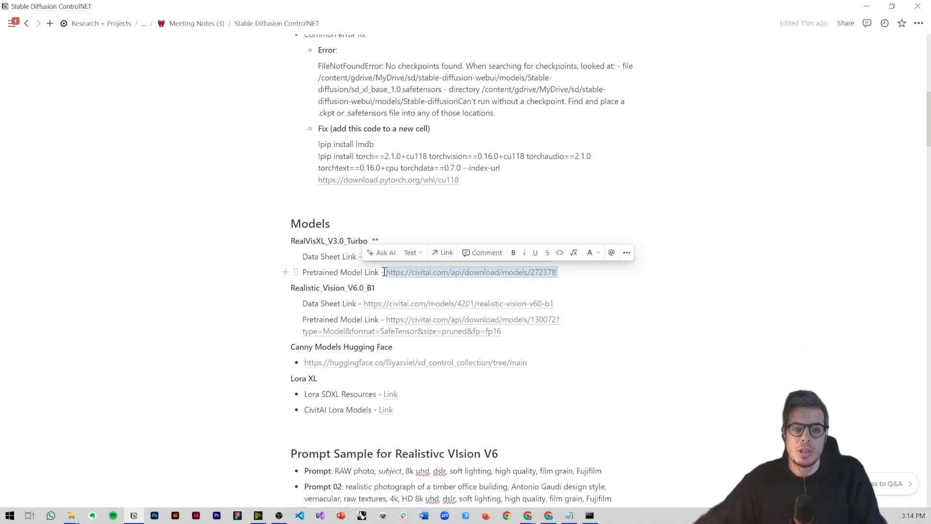
{"action": "left_click", "coordinate": [867, 6]}
{"action": "left_click", "coordinate": [339, 370]}
{"action": "key", "text": "ctrl+v"}
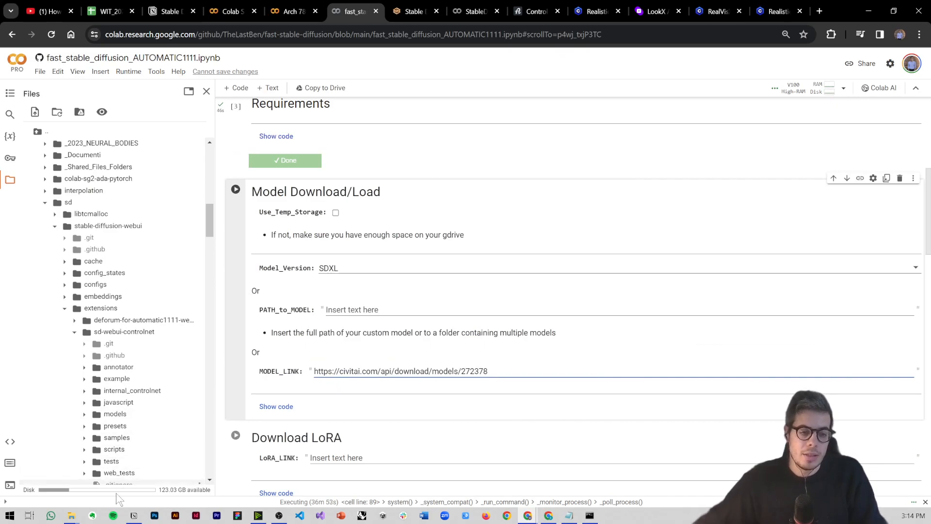
{"action": "mouse_move", "coordinate": [72, 517]}
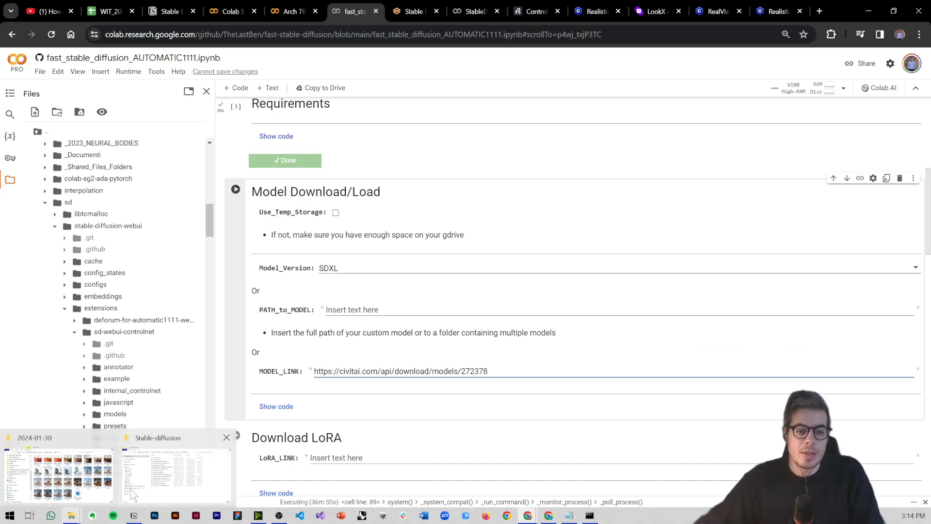
{"action": "left_click", "coordinate": [133, 515]}
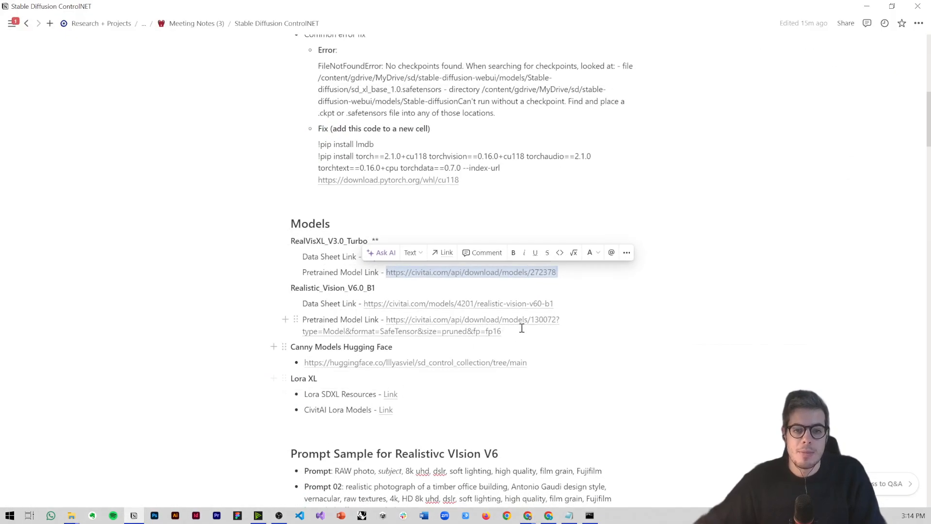
{"action": "left_click_drag", "start_coordinate": [514, 336], "coordinate": [388, 319]}
{"action": "key", "text": "ctrl+c"}
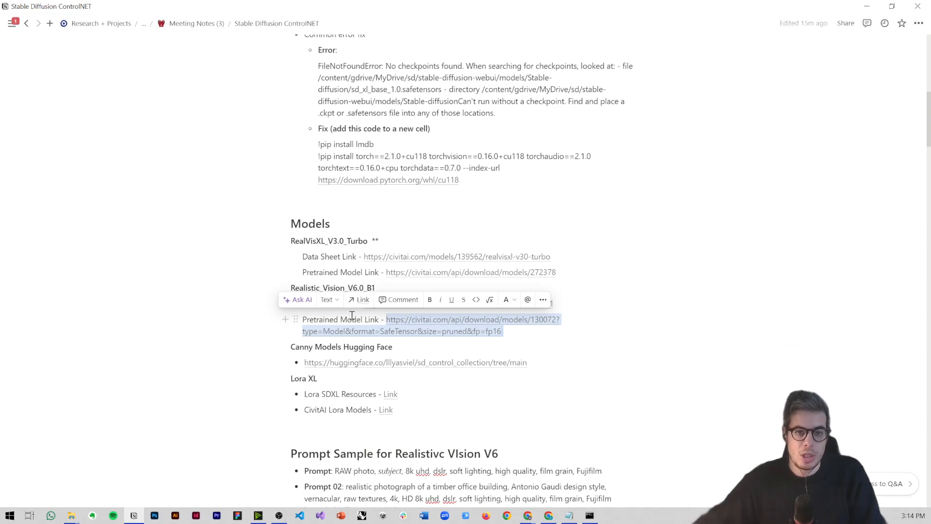
{"action": "left_click", "coordinate": [867, 5]}
{"action": "left_click_drag", "start_coordinate": [487, 371], "coordinate": [314, 371]}
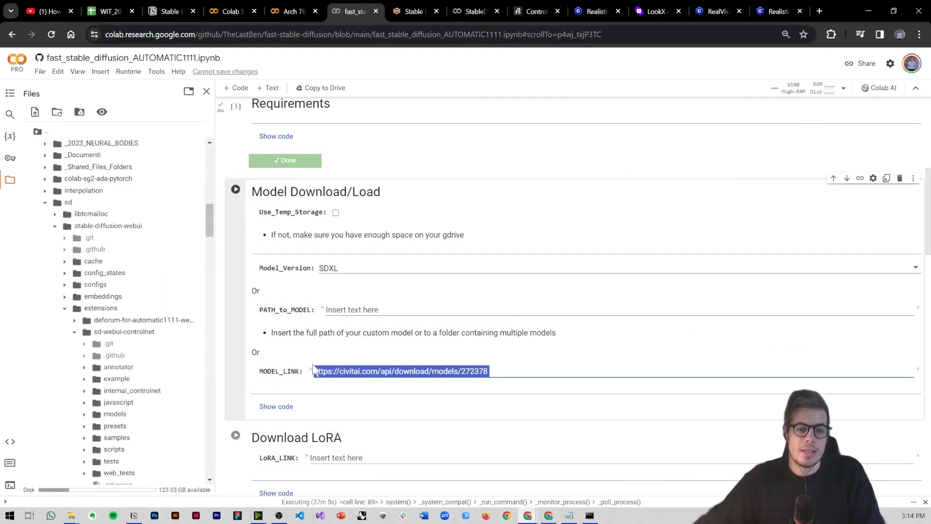
{"action": "key", "text": "ctrl+v"}
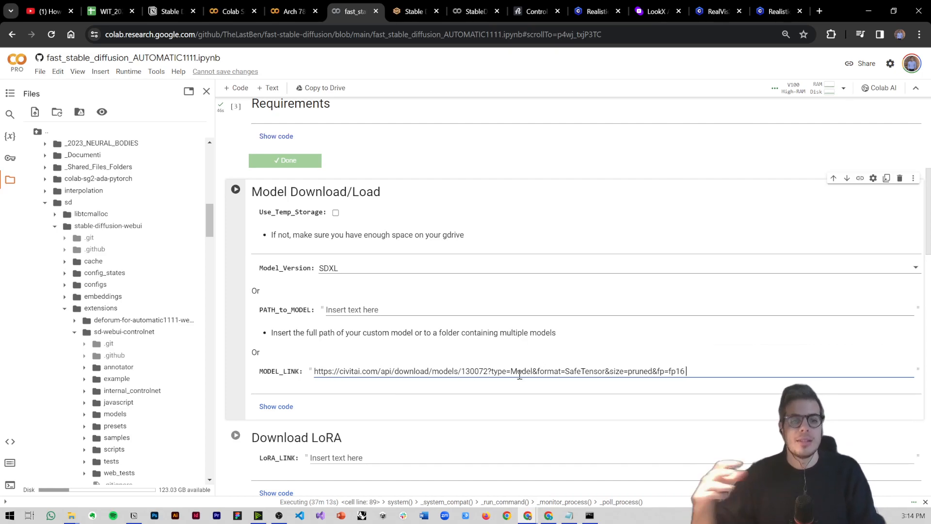
Select the empty LoRA_LINK field under Download LoRA and bring up the Lora XL links in the Notion notes
{"action": "scroll", "coordinate": [520, 375], "scroll_direction": "down", "scroll_amount": 2}
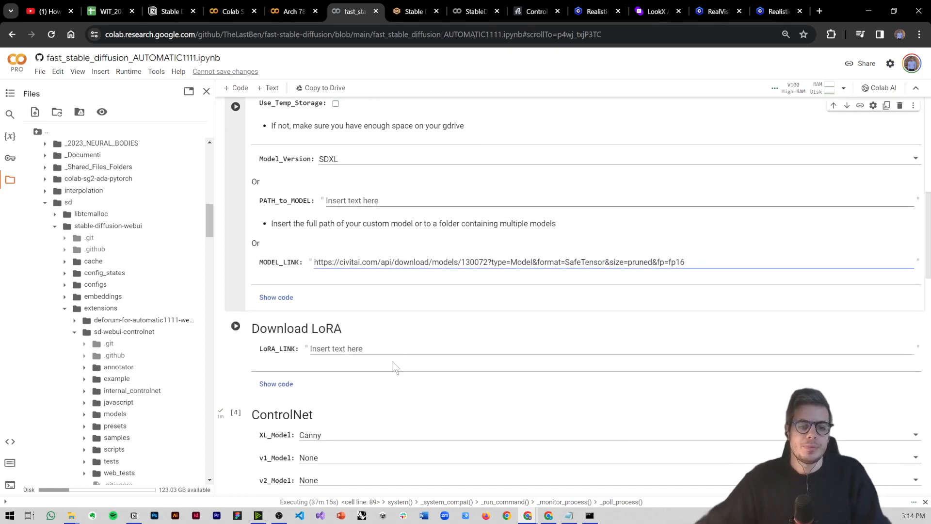
{"action": "left_click", "coordinate": [354, 348]}
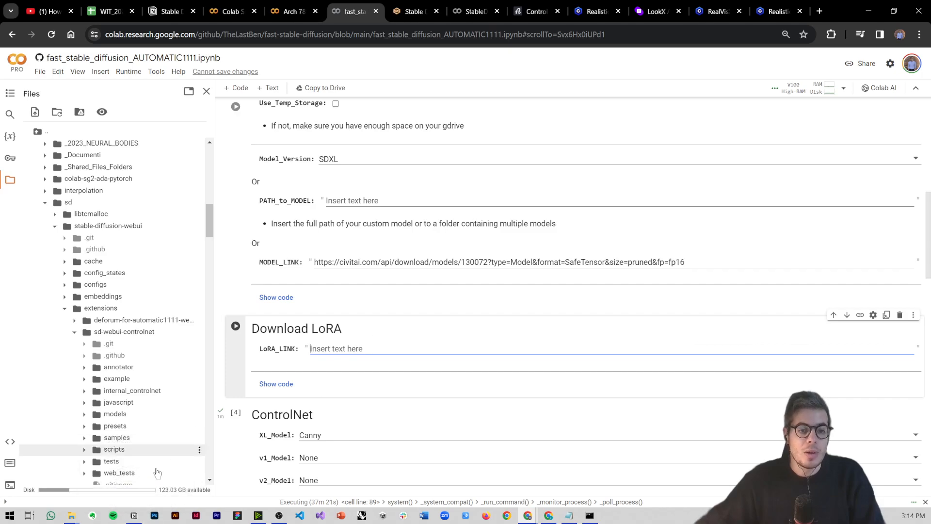
{"action": "left_click", "coordinate": [134, 516]}
{"action": "scroll", "coordinate": [458, 381], "scroll_direction": "down", "scroll_amount": 1}
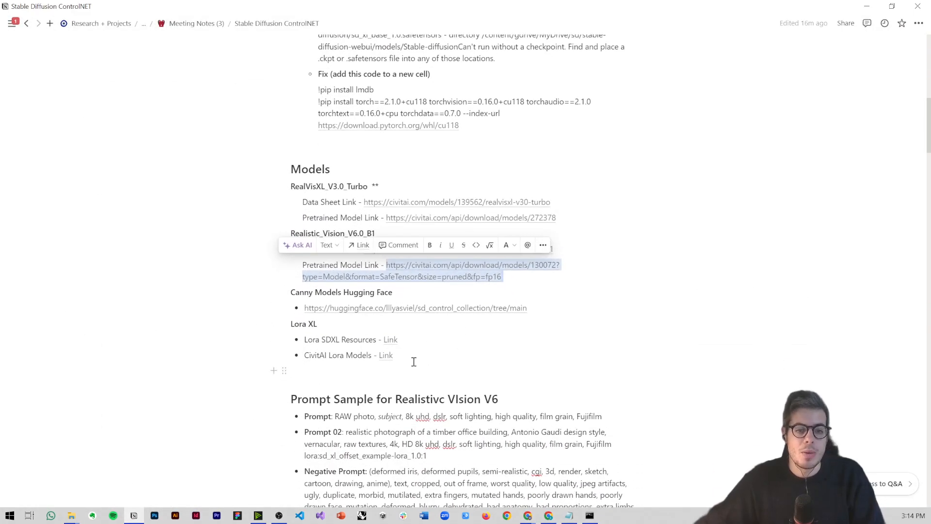
{"action": "mouse_move", "coordinate": [393, 346]}
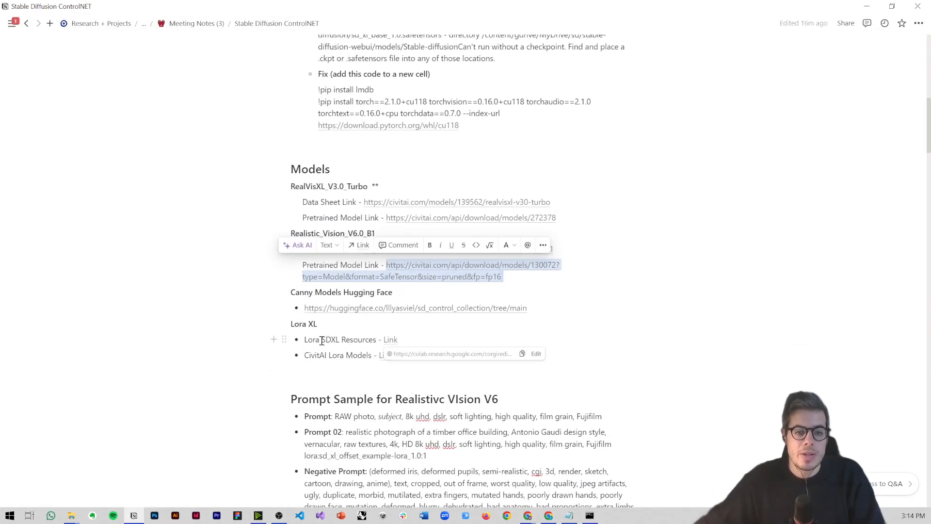
Open the CivitAI Lora Models link from the notes, continue to the Civitai model search, and close that page
{"action": "left_click_drag", "start_coordinate": [310, 355], "coordinate": [352, 356]}
{"action": "left_click", "coordinate": [389, 358]}
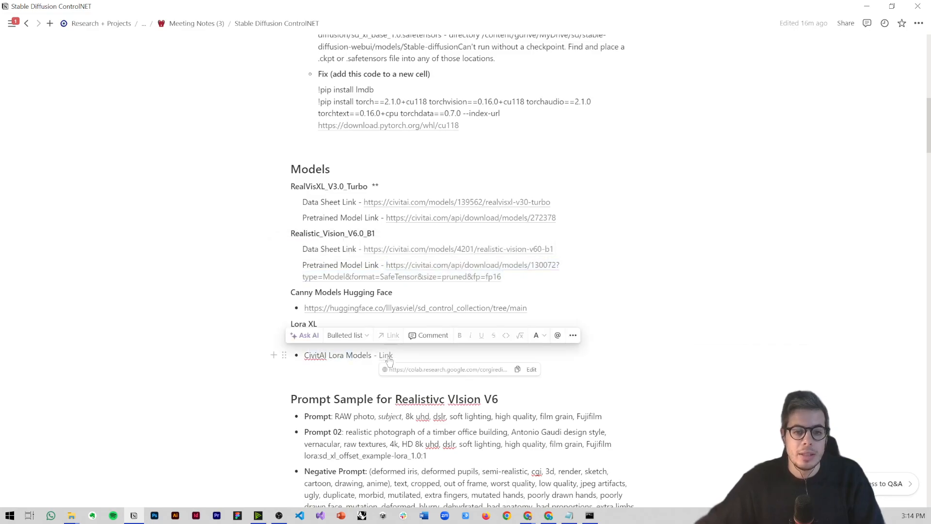
{"action": "left_click", "coordinate": [512, 34]}
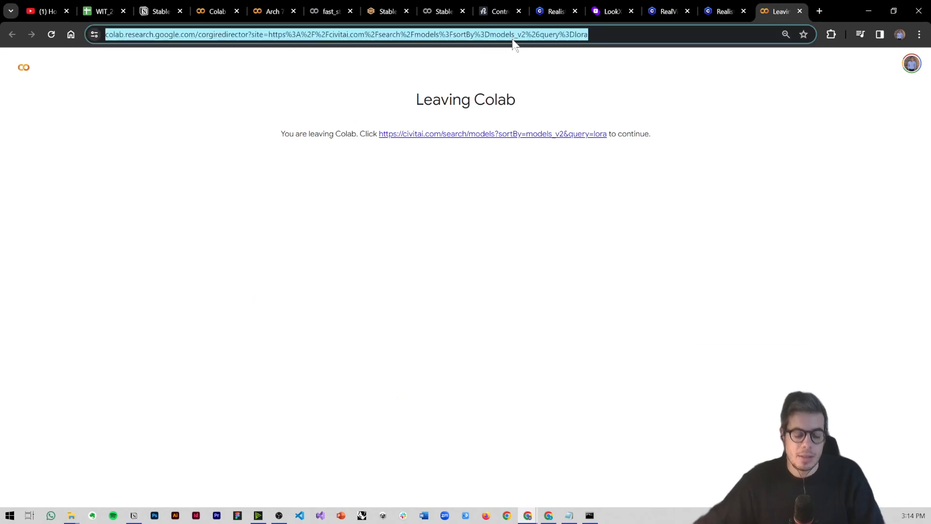
{"action": "left_click", "coordinate": [517, 135]}
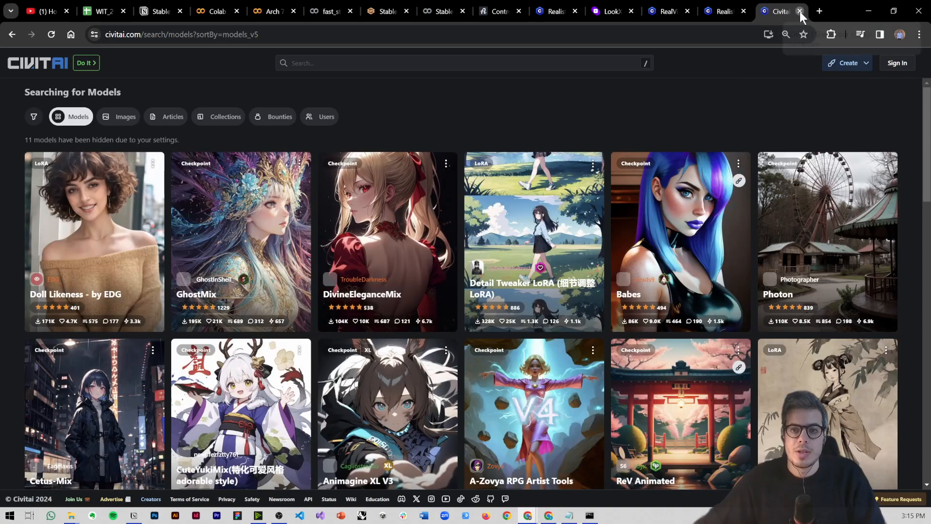
{"action": "left_click", "coordinate": [800, 10]}
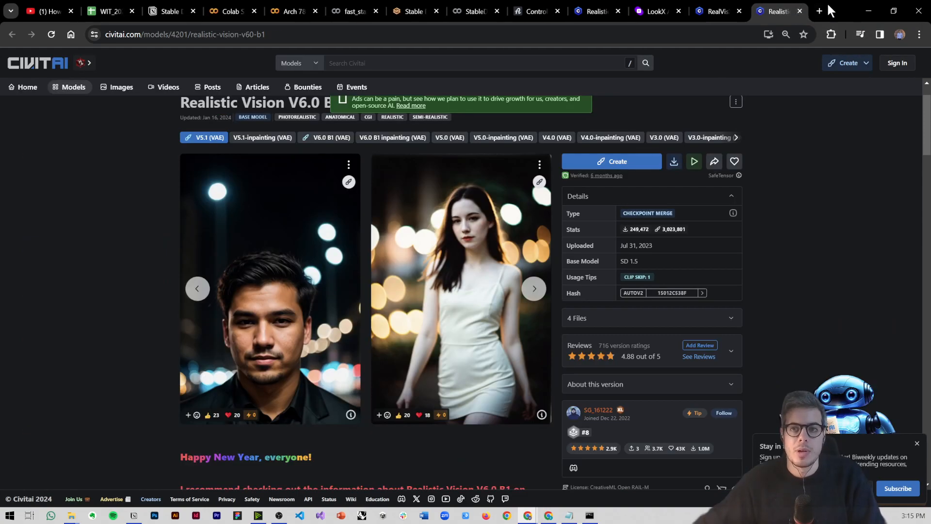
Replace the Link text beside Lora SDXL Resources in Notion with its full copied URL for sd_xl_offset_example-lora_1.0.safetensors, and open it
{"action": "left_click", "coordinate": [134, 515]}
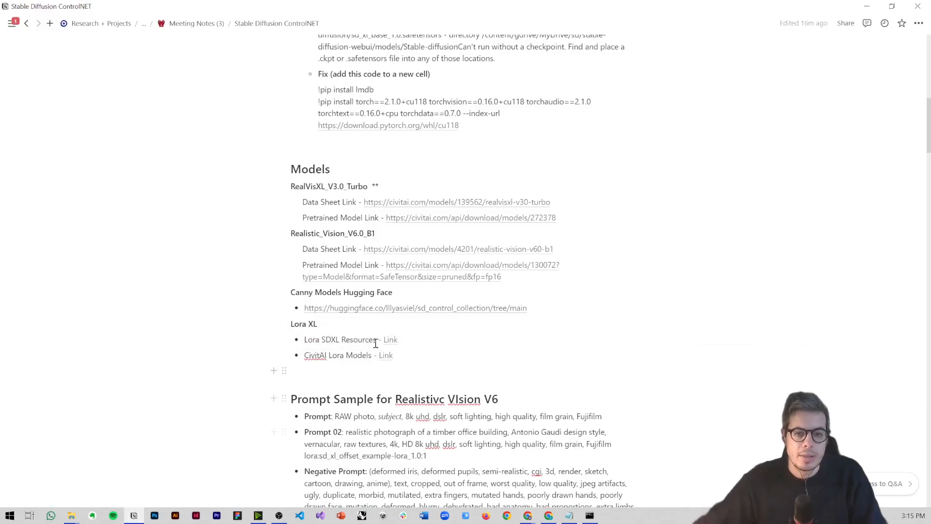
{"action": "right_click", "coordinate": [394, 343]}
{"action": "left_click", "coordinate": [391, 350]}
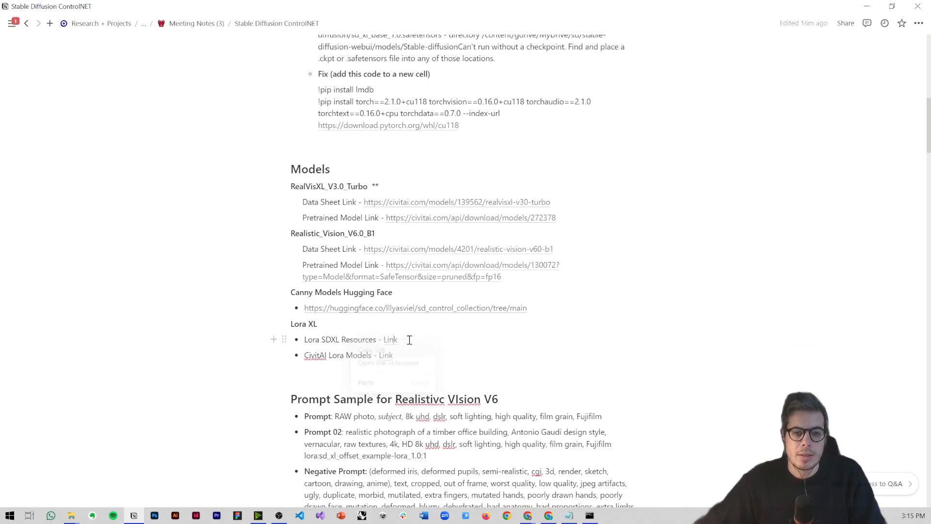
{"action": "key", "text": "BackSpace"}
{"action": "key", "text": "BackSpace"}
{"action": "key", "text": "BackSpace"}
{"action": "key", "text": "BackSpace"}
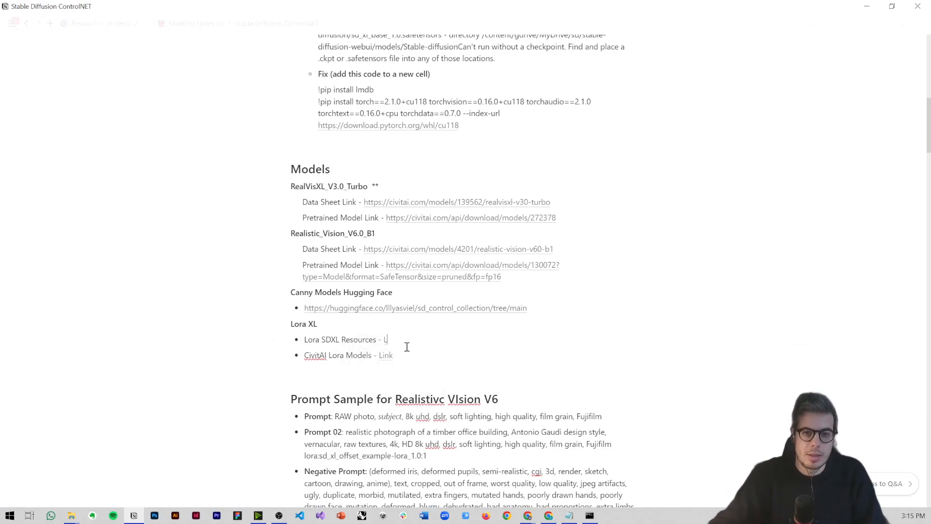
{"action": "key", "text": "ctrl+v"}
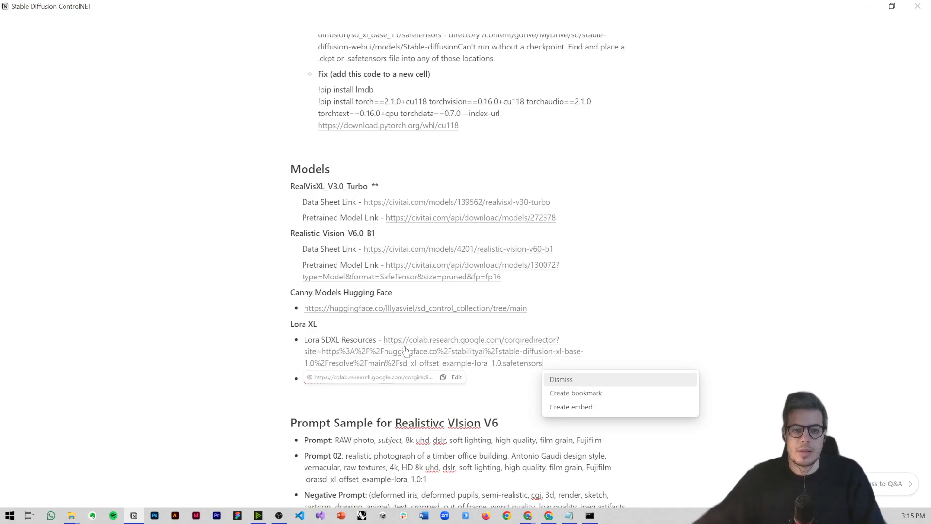
{"action": "left_click", "coordinate": [433, 351]}
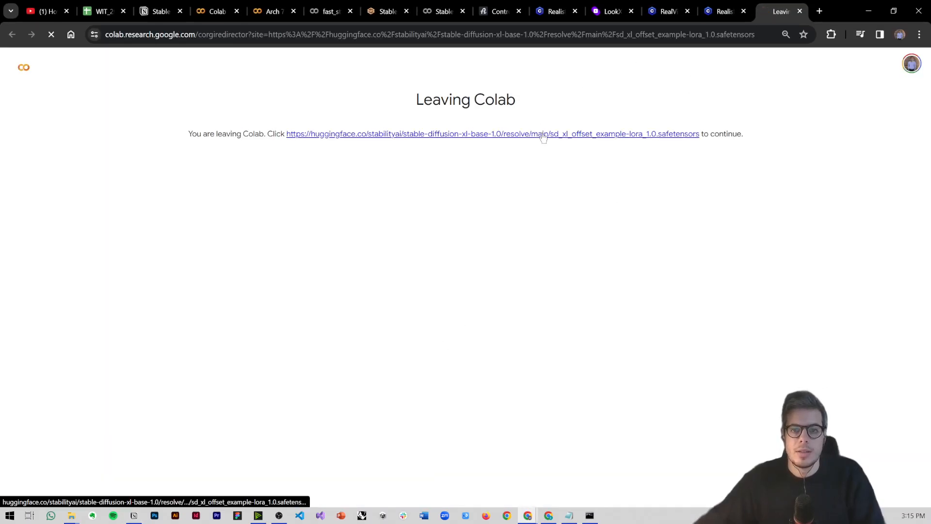
Follow the link to sd_xl_offset_example-lora_1.0.safetensors, dismiss the file-save prompt, and close the Leaving Colab page
{"action": "left_click", "coordinate": [627, 134]}
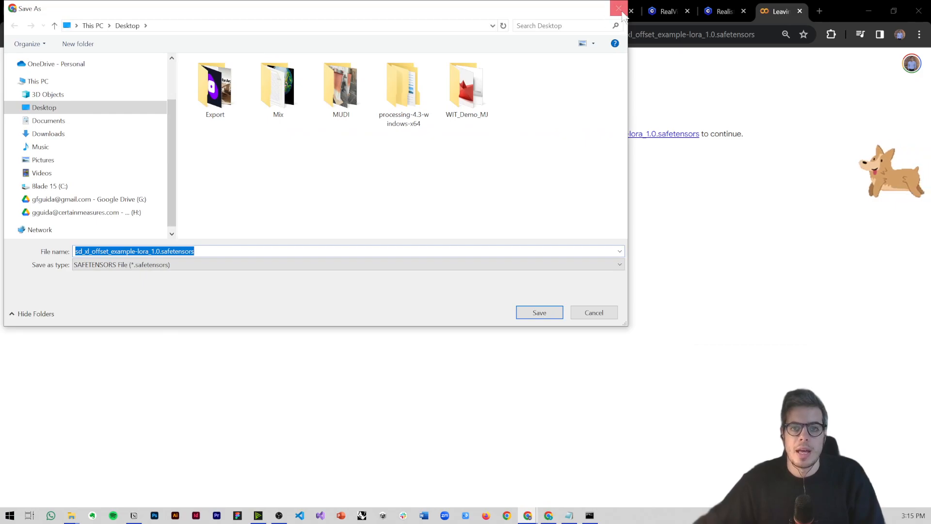
{"action": "key", "text": "Return"}
{"action": "left_click", "coordinate": [799, 11]}
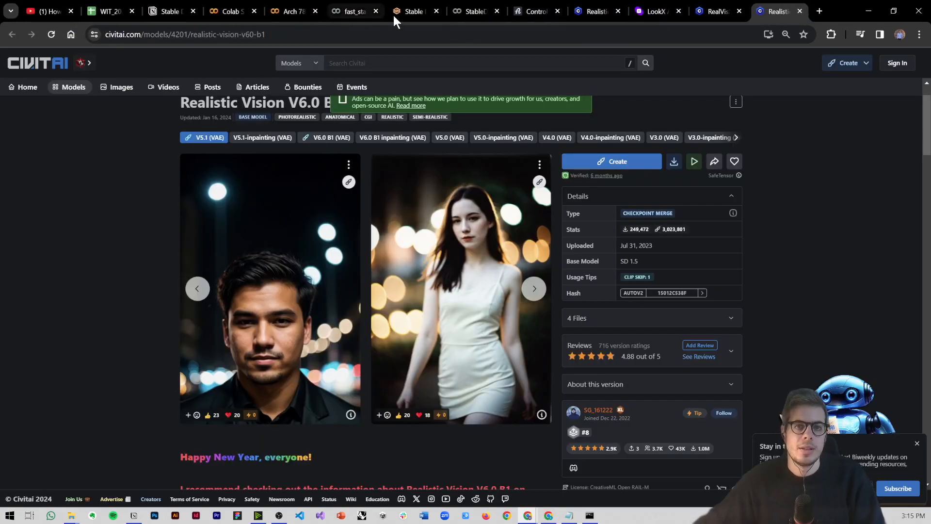
Return to the fast_stable_diffusion_AUTOMATIC1111 notebook and paste the copied sd_xl_offset_example-lora_1.0.safetensors URL into LoRA_LINK under Download LoRA
{"action": "left_click", "coordinate": [473, 10]}
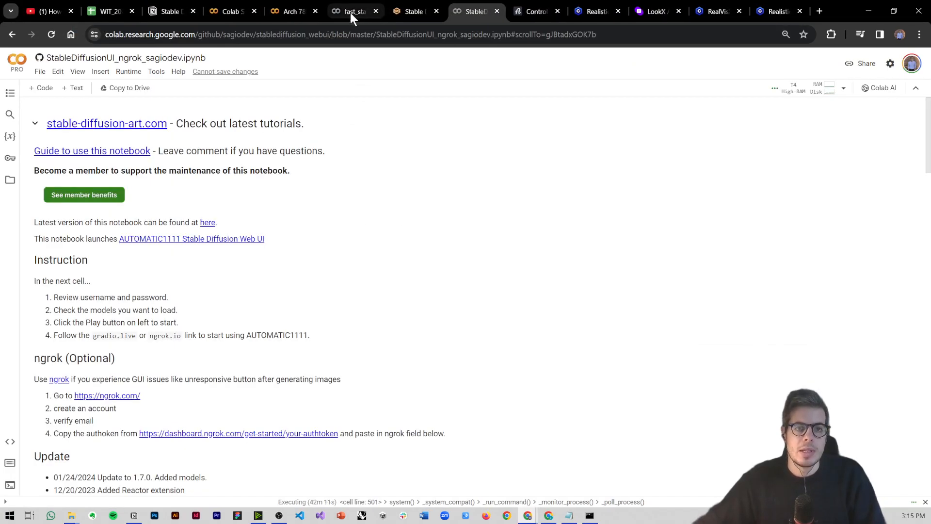
{"action": "left_click", "coordinate": [350, 13]}
{"action": "left_click", "coordinate": [333, 347]}
{"action": "key", "text": "ctrl+v"}
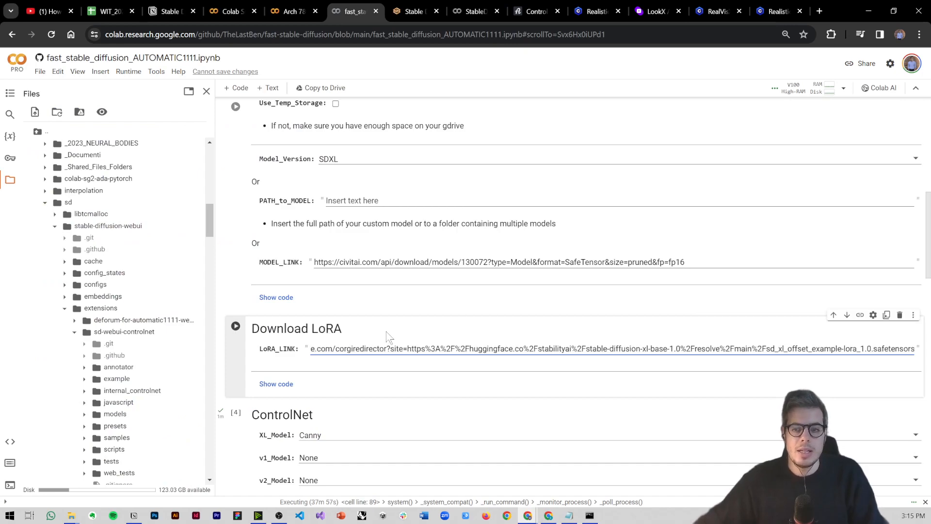
Show the ControlNet cell's code at the XL model download links and close the file browser to widen it
{"action": "scroll", "coordinate": [368, 337], "scroll_direction": "down", "scroll_amount": 2}
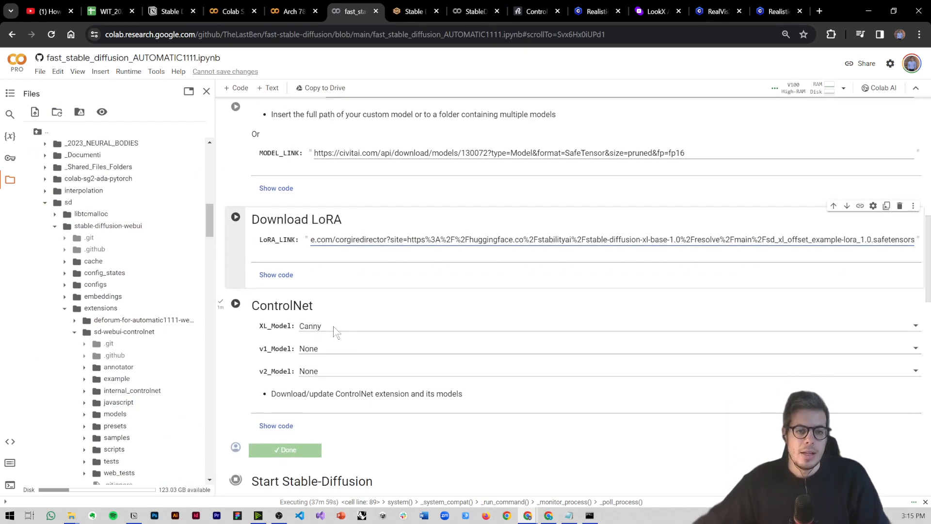
{"action": "left_click", "coordinate": [330, 333]}
{"action": "left_click", "coordinate": [324, 323]}
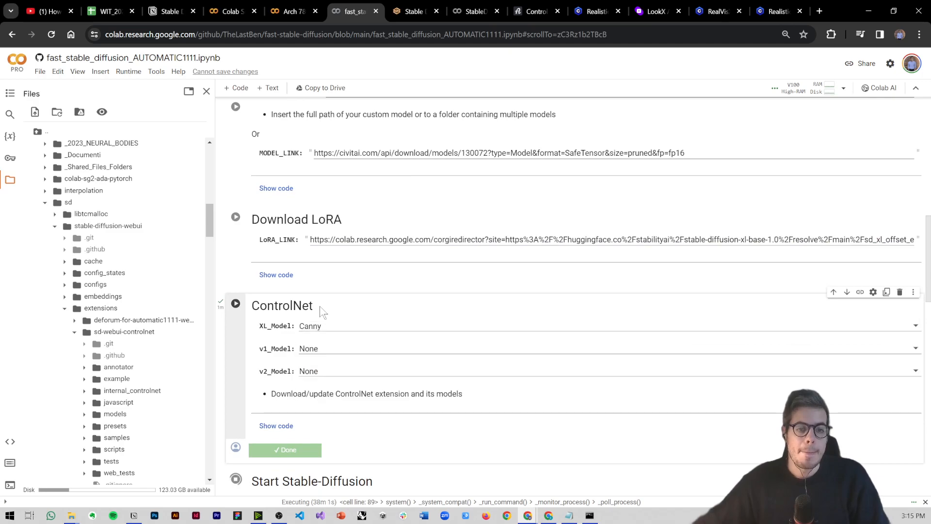
{"action": "scroll", "coordinate": [325, 303], "scroll_direction": "down", "scroll_amount": 1}
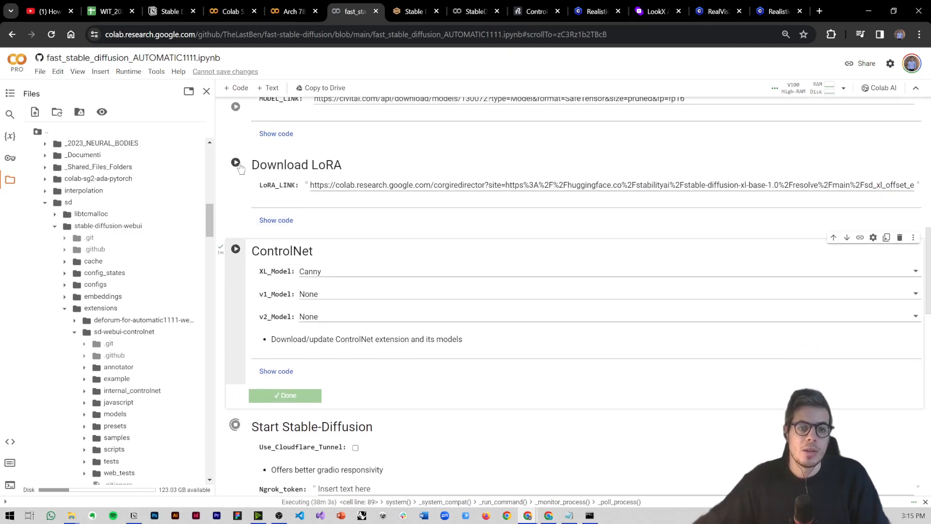
{"action": "left_click", "coordinate": [276, 371]}
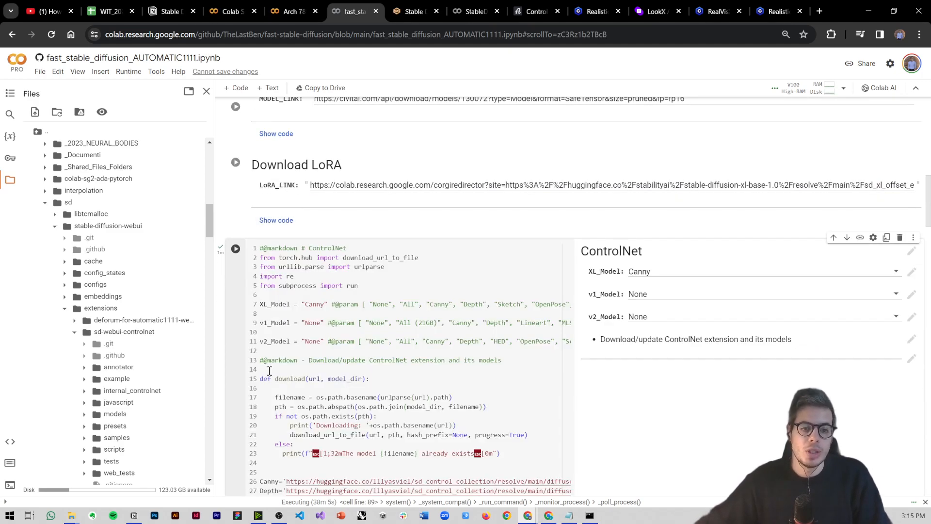
{"action": "scroll", "coordinate": [313, 367], "scroll_direction": "down", "scroll_amount": 1}
{"action": "scroll", "coordinate": [314, 368], "scroll_direction": "down", "scroll_amount": 4}
{"action": "left_click_drag", "start_coordinate": [556, 264], "coordinate": [222, 269]}
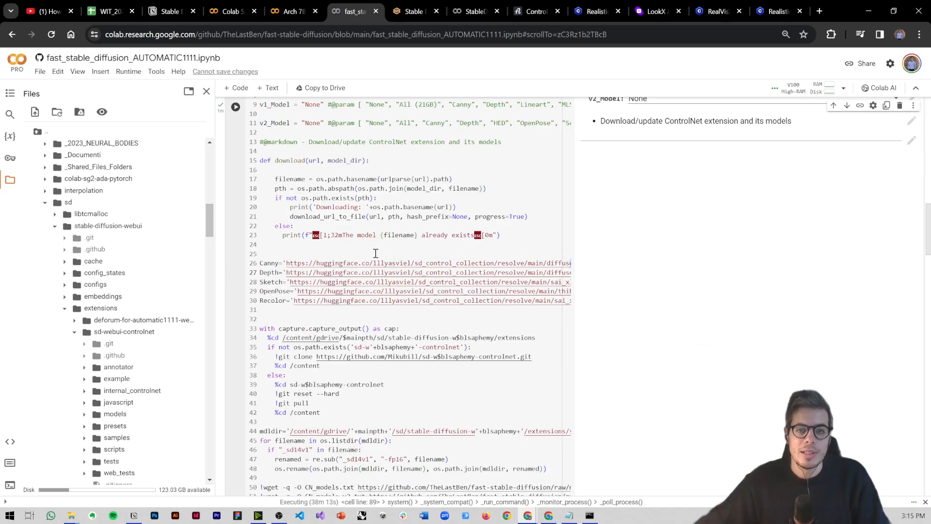
{"action": "left_click", "coordinate": [206, 92]}
Examine the "full" variant suffix in the Canny and Depth model links, and hide the ControlNet code
{"action": "left_click", "coordinate": [424, 264]}
{"action": "left_click_drag", "start_coordinate": [424, 263], "coordinate": [432, 263]}
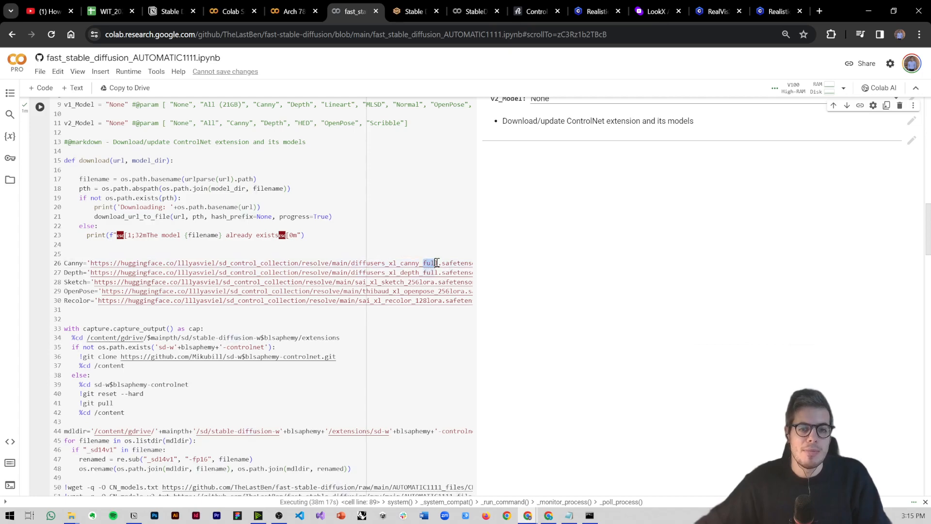
{"action": "left_click", "coordinate": [437, 262]}
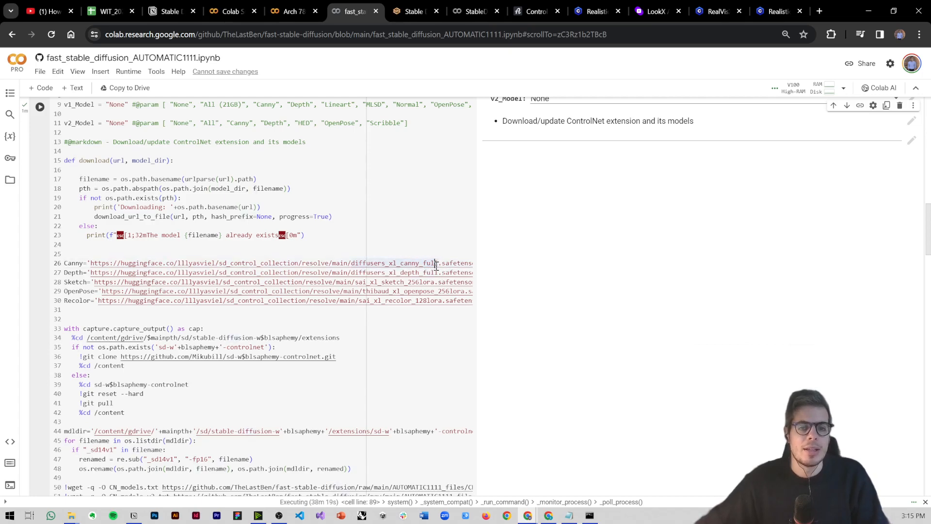
{"action": "left_click_drag", "start_coordinate": [397, 263], "coordinate": [439, 273]}
{"action": "double_click", "coordinate": [433, 263]}
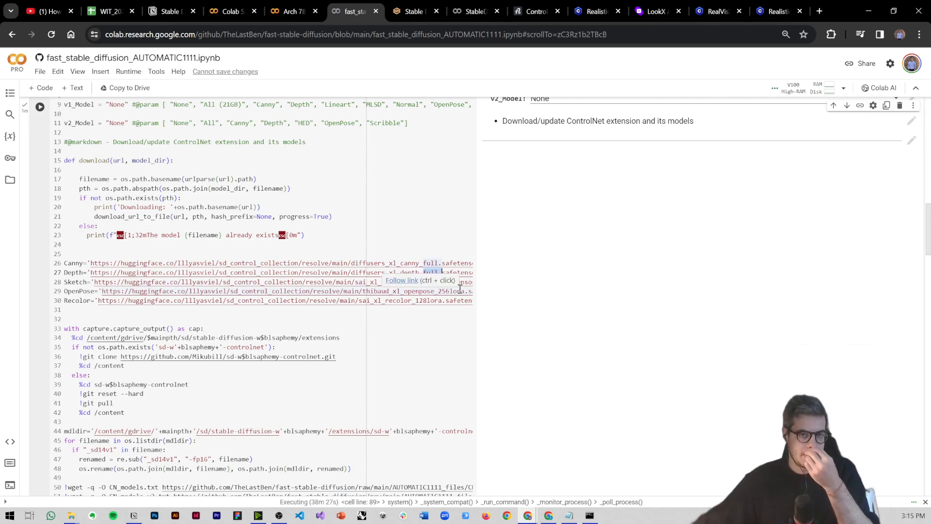
{"action": "double_click", "coordinate": [604, 261]}
{"action": "scroll", "coordinate": [283, 278], "scroll_direction": "up", "scroll_amount": 3}
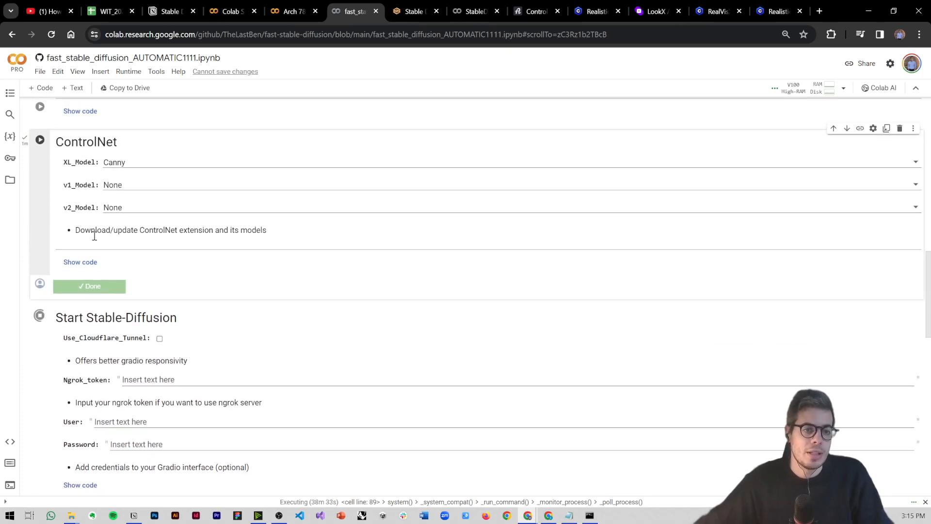
Try replacing "full" with "mid" in the ControlNet cell's Canny model link, undo it, and hide the code again
{"action": "left_click", "coordinate": [90, 265]}
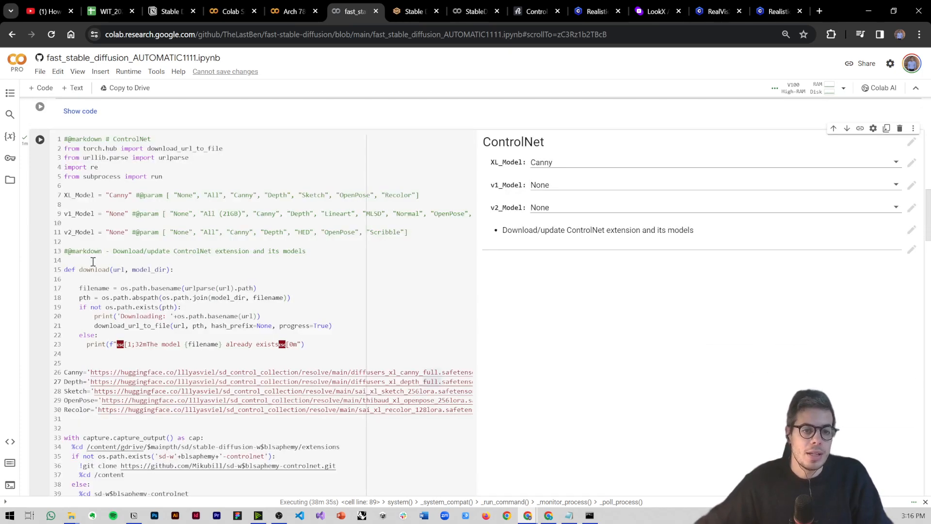
{"action": "left_click_drag", "start_coordinate": [424, 372], "coordinate": [436, 372]}
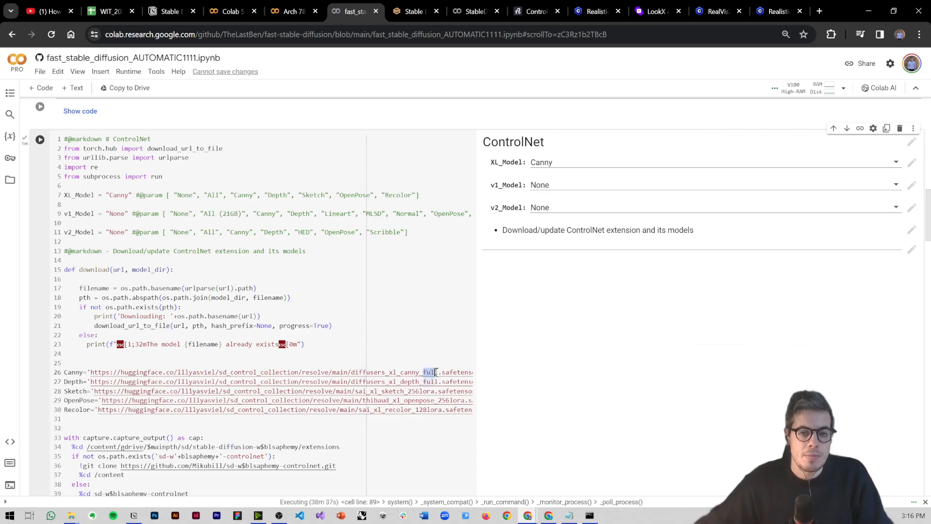
{"action": "type", "text": "mid"}
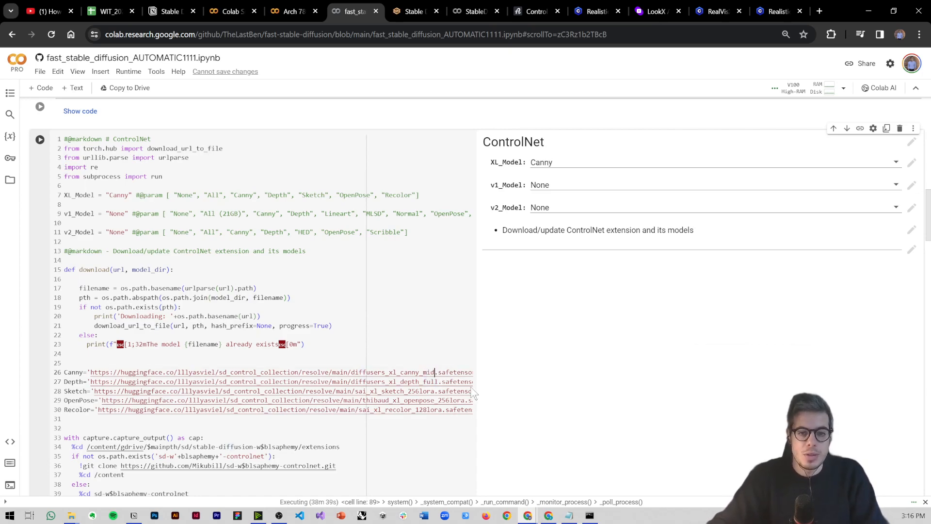
{"action": "key", "text": "ctrl+z"}
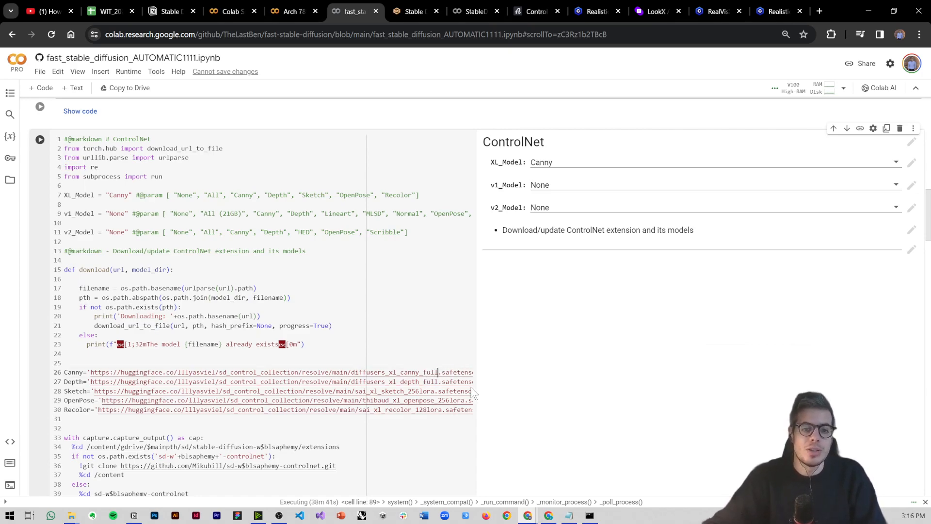
{"action": "left_click_drag", "start_coordinate": [438, 382], "coordinate": [420, 383]}
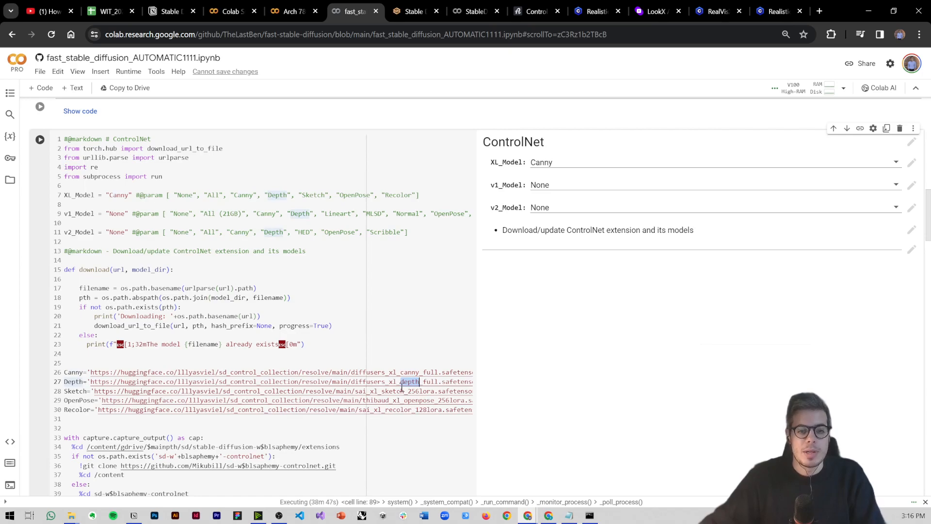
{"action": "double_click", "coordinate": [563, 353]}
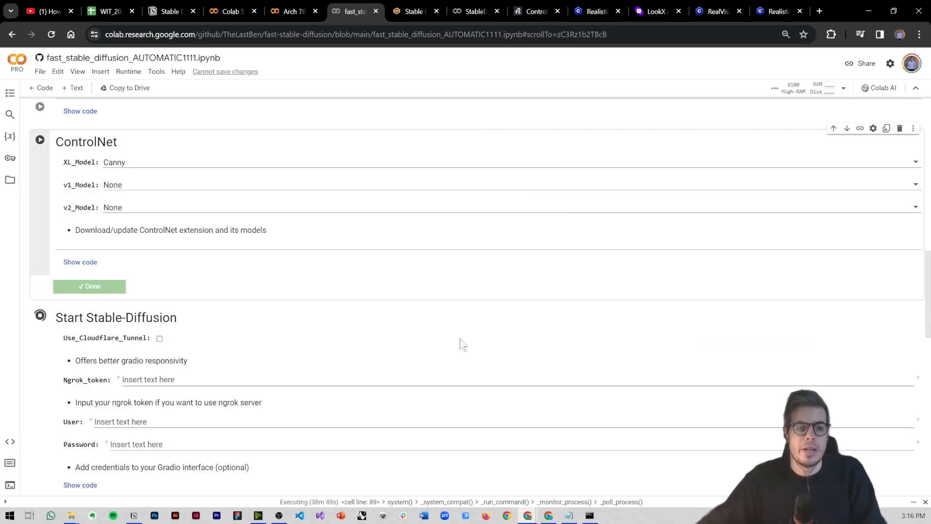
Set the ControlNet cell's XL_Model to Depth
{"action": "left_click", "coordinate": [125, 165]}
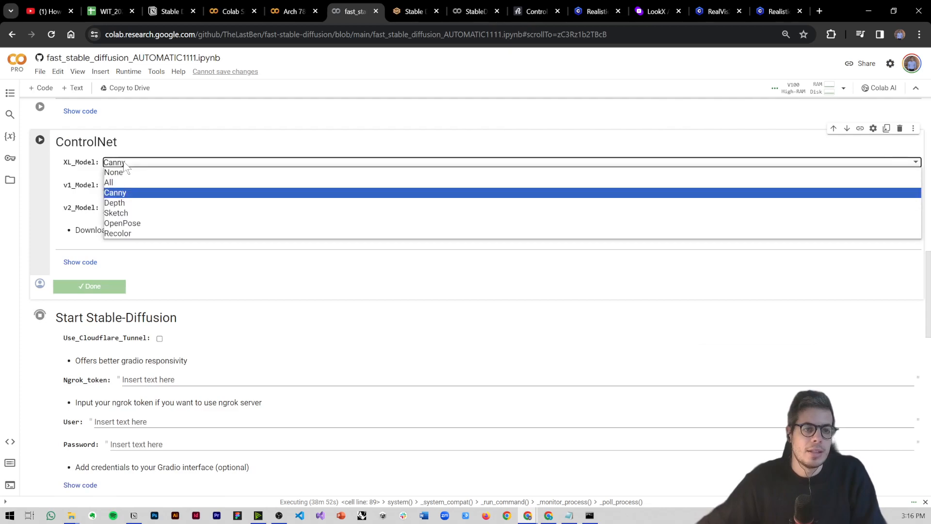
{"action": "left_click", "coordinate": [117, 194]}
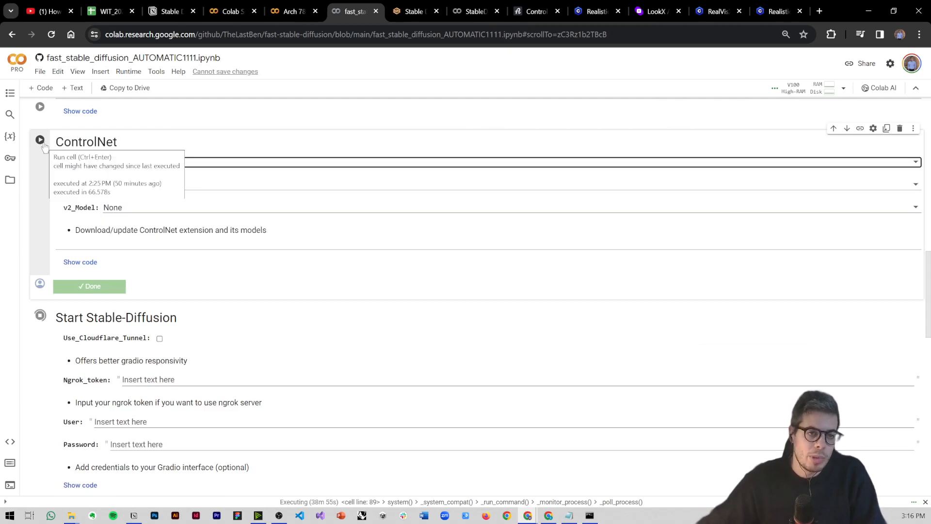
{"action": "left_click", "coordinate": [129, 166]}
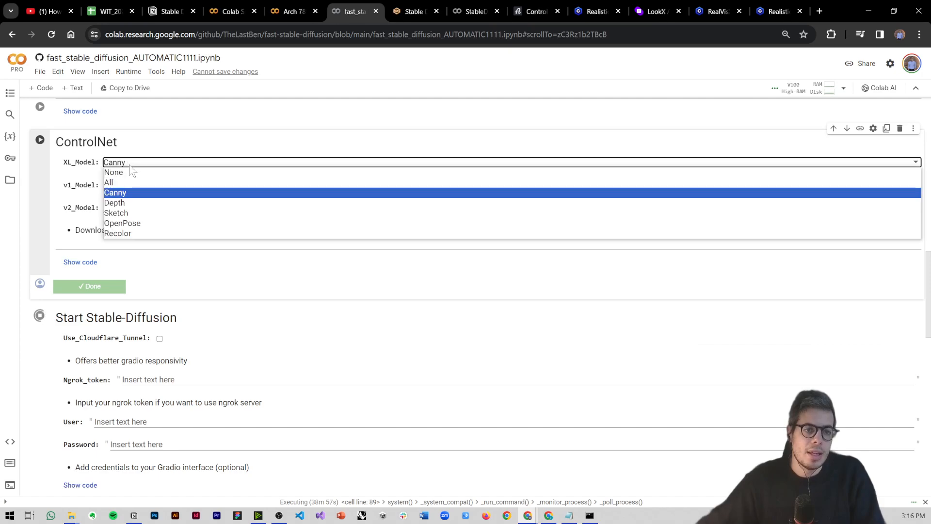
{"action": "left_click", "coordinate": [124, 206]}
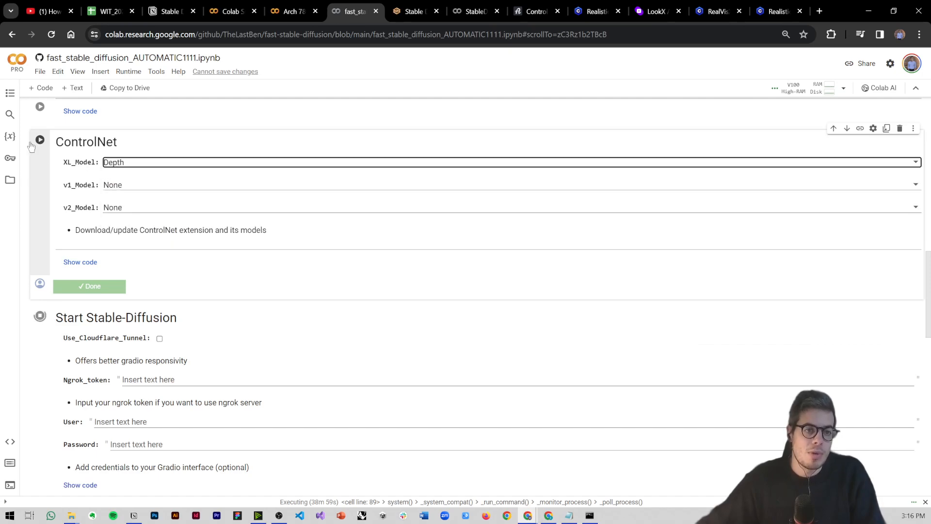
Highlight the XL_Model and v1_Model labels and review the ControlNet models offered for v1_Model
{"action": "left_click", "coordinate": [67, 160]}
{"action": "left_click_drag", "start_coordinate": [67, 160], "coordinate": [93, 159]}
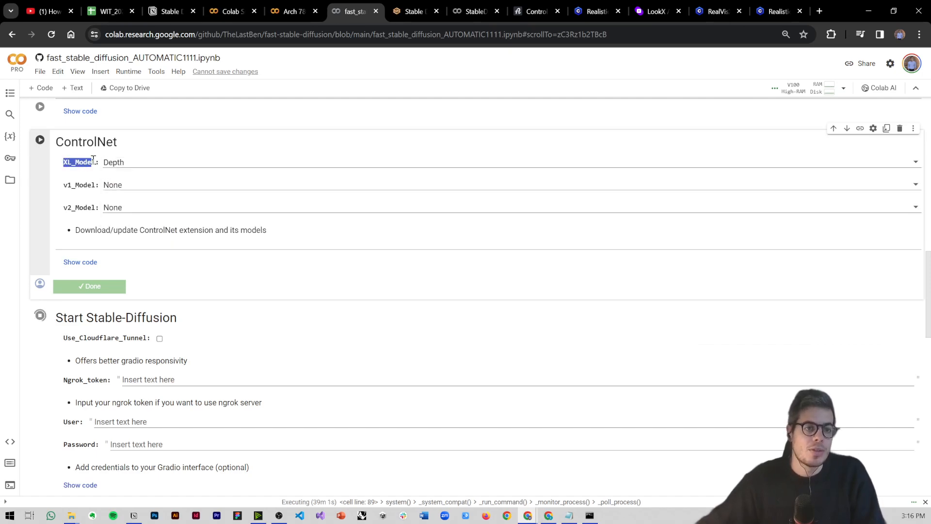
{"action": "left_click", "coordinate": [121, 186]}
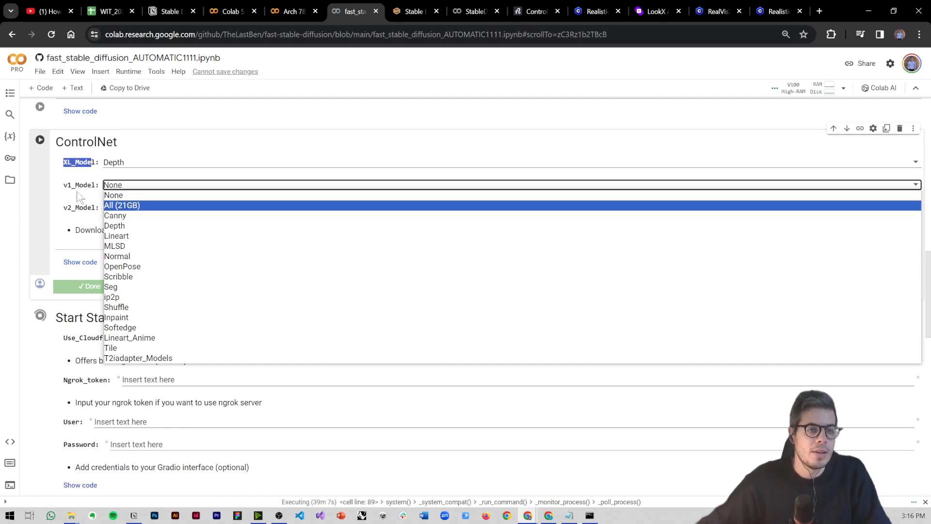
{"action": "left_click_drag", "start_coordinate": [68, 185], "coordinate": [91, 185]}
{"action": "left_click", "coordinate": [117, 185]}
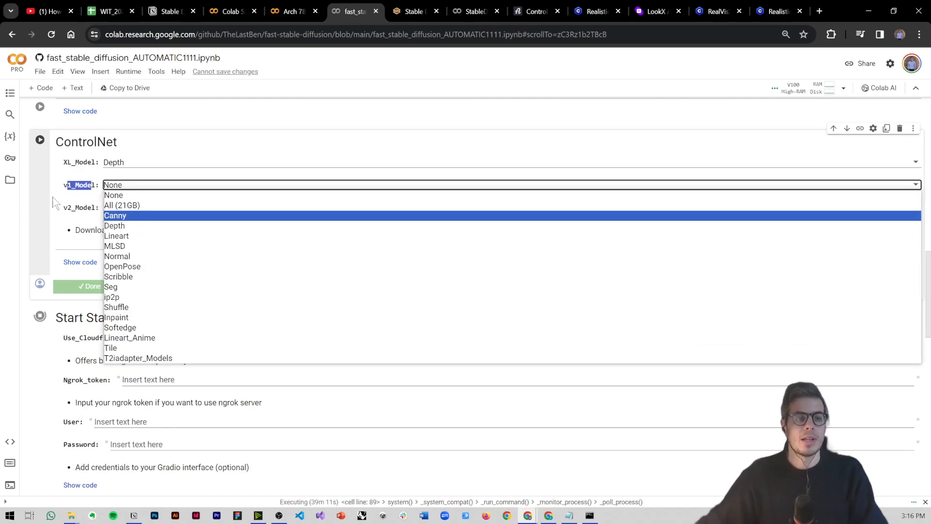
{"action": "left_click", "coordinate": [36, 170]}
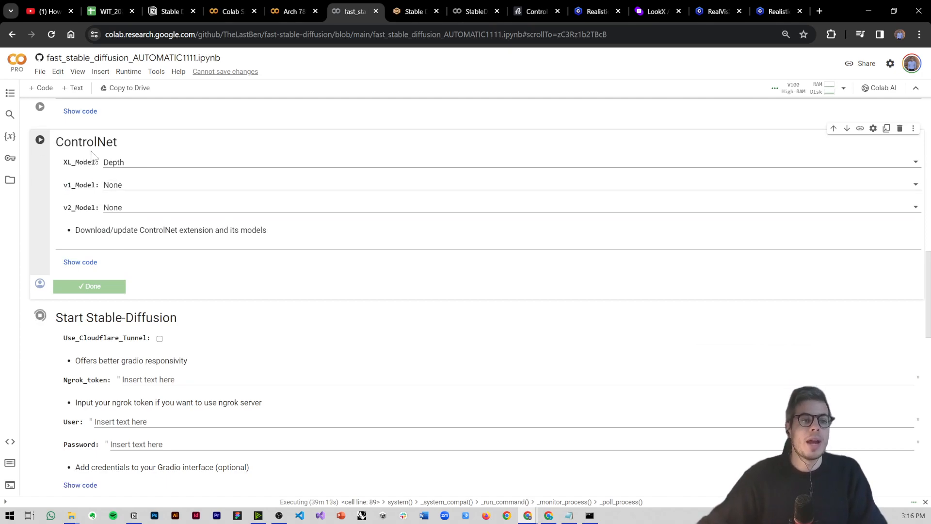
Examine the Start Stable-Diffusion cell's tunnel, token and credential options and its output log
{"action": "scroll", "coordinate": [129, 316], "scroll_direction": "down", "scroll_amount": 2}
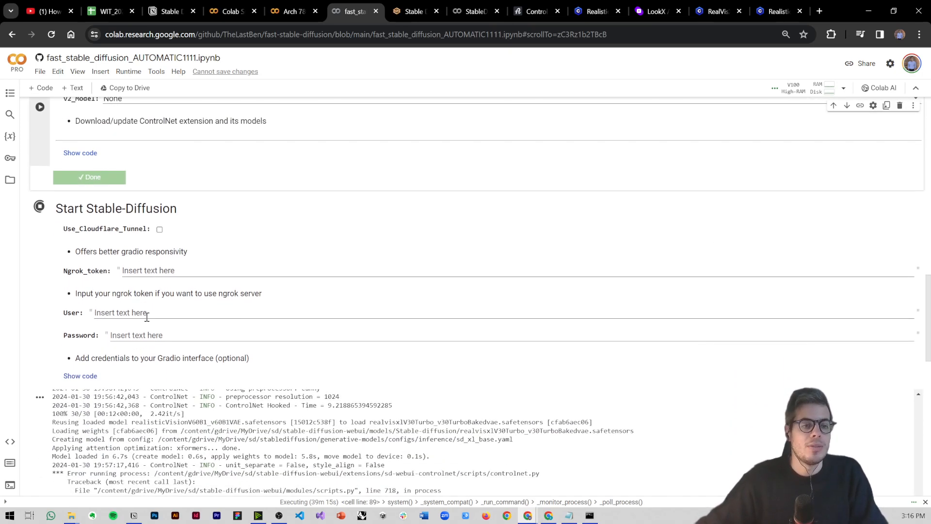
{"action": "scroll", "coordinate": [143, 311], "scroll_direction": "down", "scroll_amount": 1}
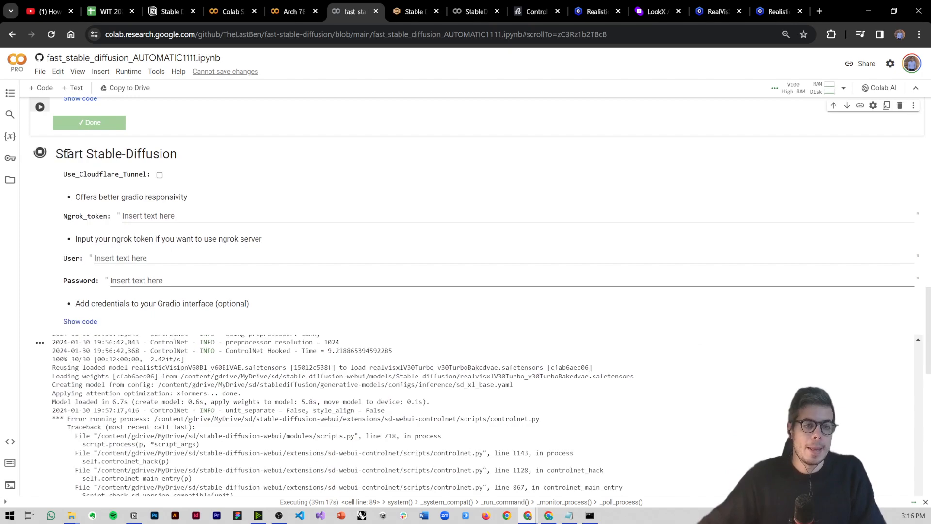
{"action": "scroll", "coordinate": [59, 152], "scroll_direction": "down", "scroll_amount": 1}
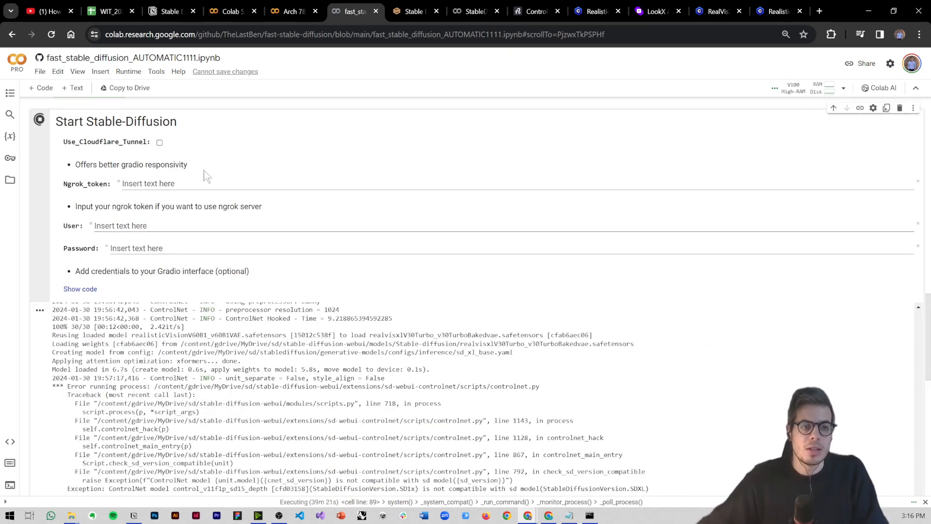
{"action": "scroll", "coordinate": [201, 173], "scroll_direction": "down", "scroll_amount": 5}
{"action": "scroll", "coordinate": [204, 183], "scroll_direction": "up", "scroll_amount": 15}
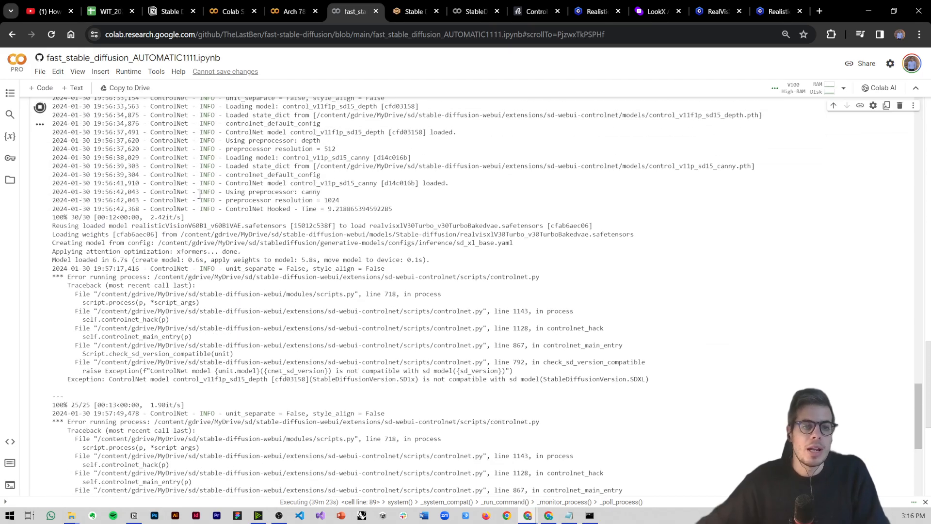
{"action": "scroll", "coordinate": [204, 216], "scroll_direction": "up", "scroll_amount": 10}
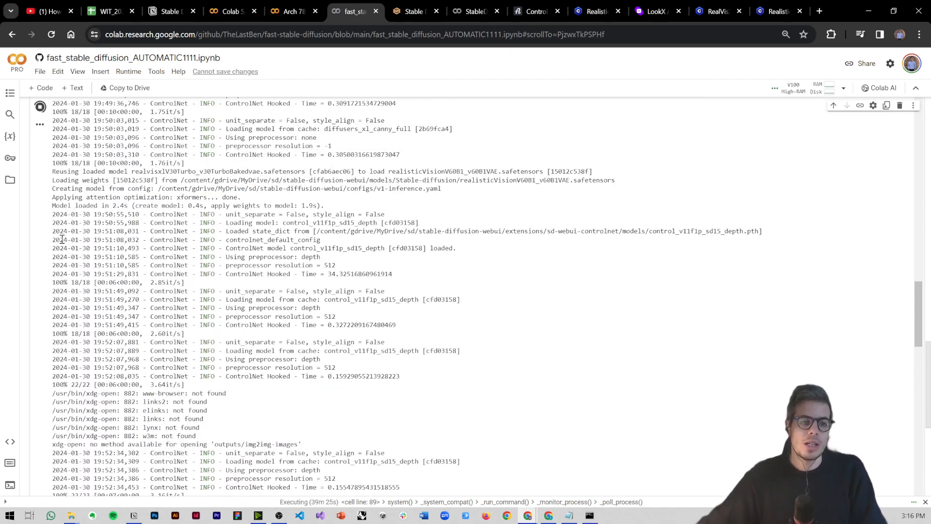
{"action": "scroll", "coordinate": [29, 275], "scroll_direction": "up", "scroll_amount": 5}
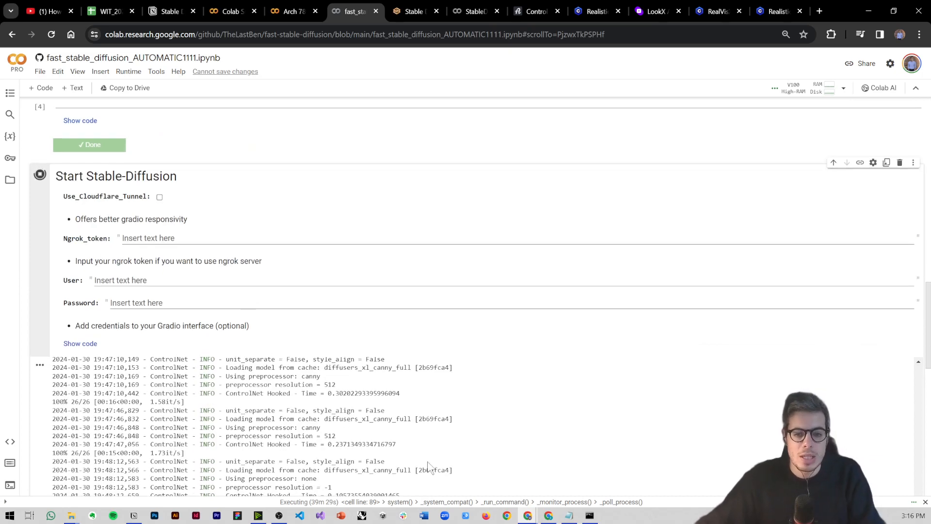
Switch to the Stable Diffusion ControlNET notes in Notion and bring up the common error fix under Debugging
{"action": "left_click", "coordinate": [133, 515]}
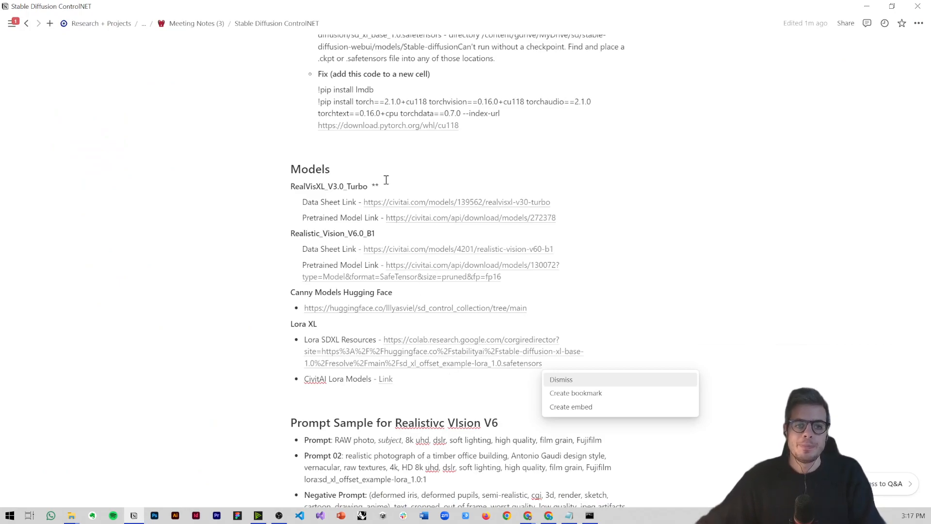
{"action": "left_click", "coordinate": [386, 150]}
{"action": "scroll", "coordinate": [398, 194], "scroll_direction": "up", "scroll_amount": 3}
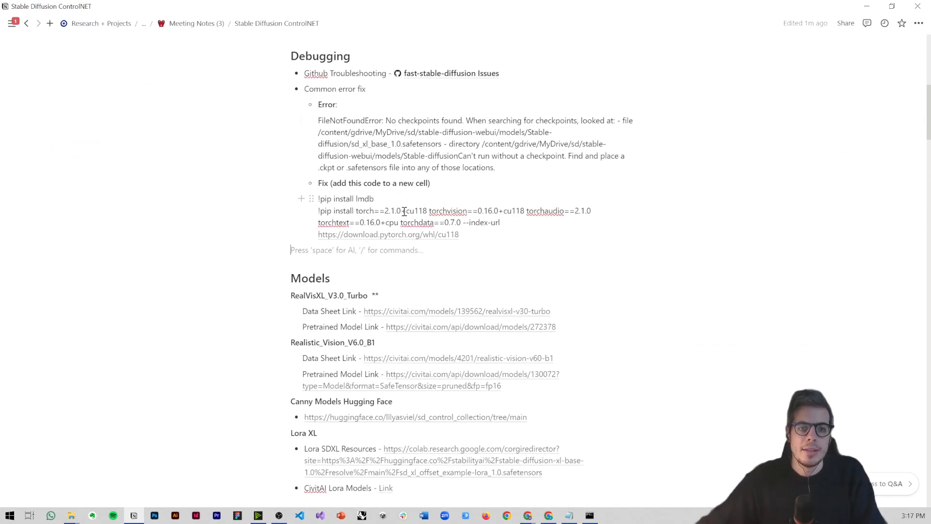
Copy "FileNotFoundError: No checkpoints found." from the error text under Common error fix in the notes
{"action": "left_click_drag", "start_coordinate": [504, 170], "coordinate": [312, 118]}
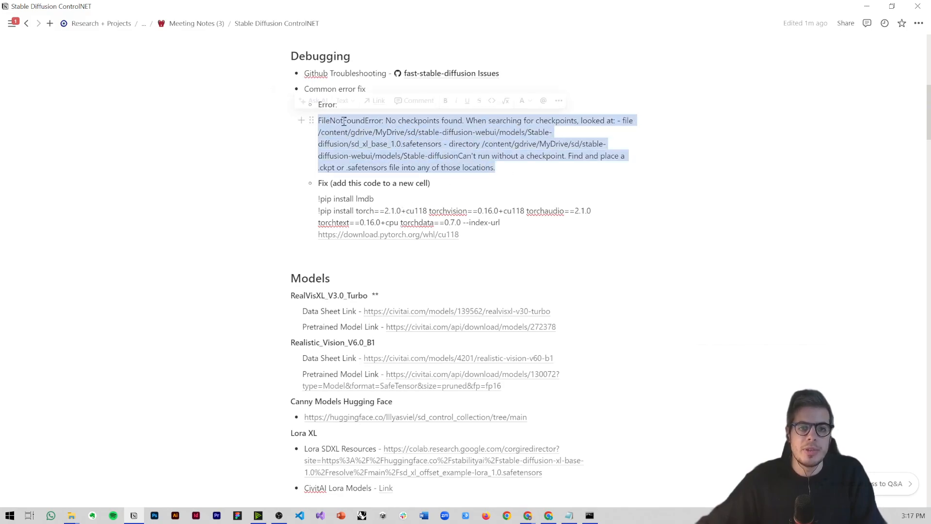
{"action": "left_click", "coordinate": [320, 120]}
{"action": "left_click_drag", "start_coordinate": [319, 121], "coordinate": [464, 118]}
{"action": "key", "text": "ctrl+c"}
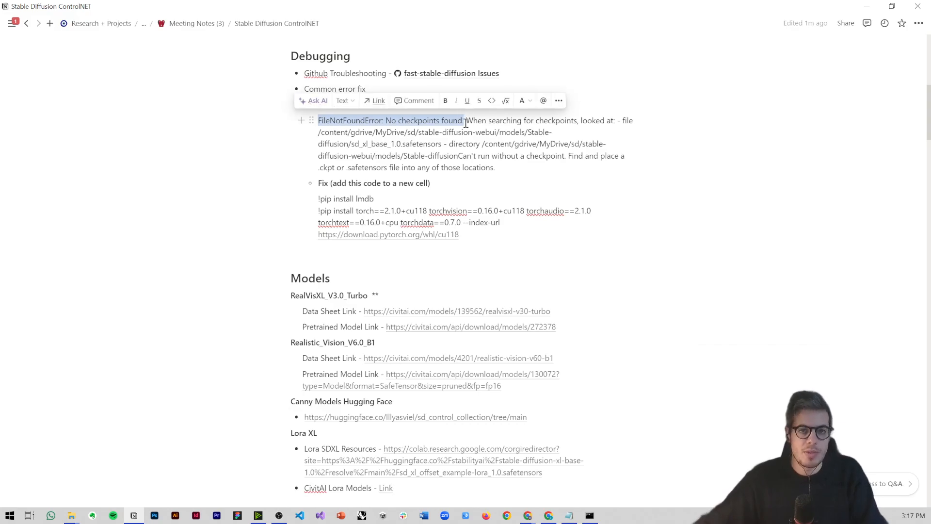
Switch to the AUTOMATIC1111 Colab notebook and open the fast-stable-diffusion GitHub repository linked in its heading
{"action": "double_click", "coordinate": [404, 15]}
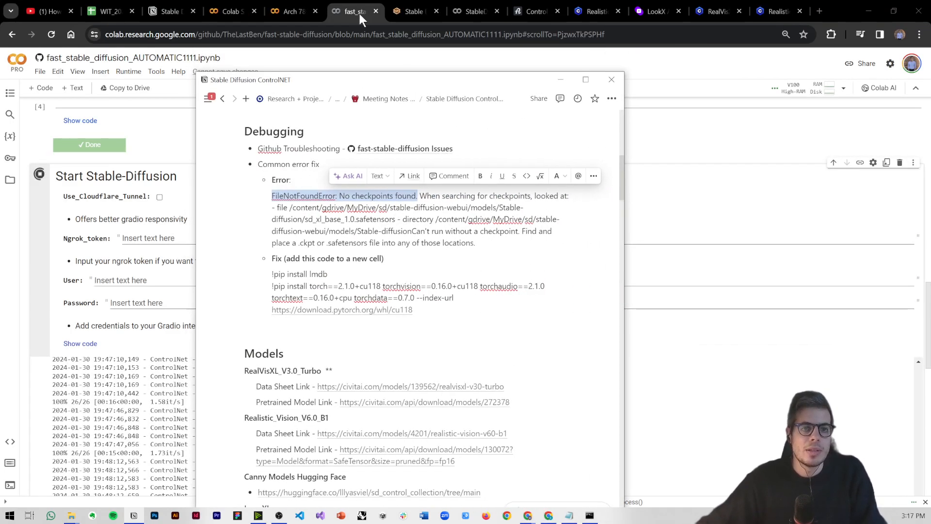
{"action": "left_click", "coordinate": [360, 14]}
{"action": "scroll", "coordinate": [248, 210], "scroll_direction": "up", "scroll_amount": 15}
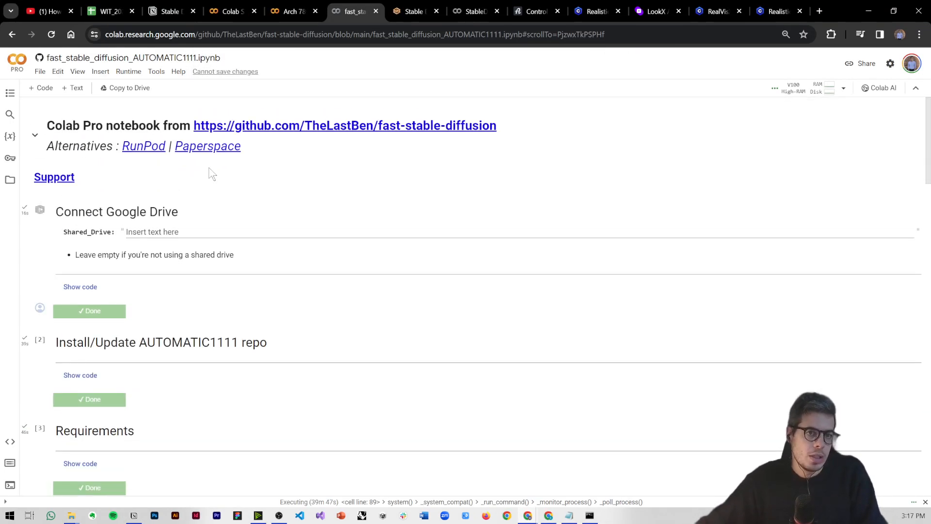
{"action": "left_click", "coordinate": [235, 130]}
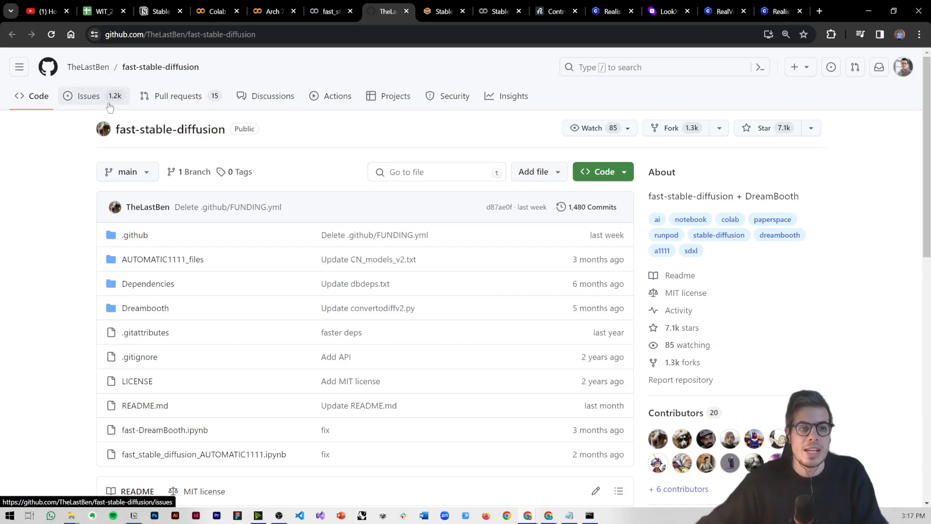
{"action": "scroll", "coordinate": [199, 189], "scroll_direction": "down", "scroll_amount": 5}
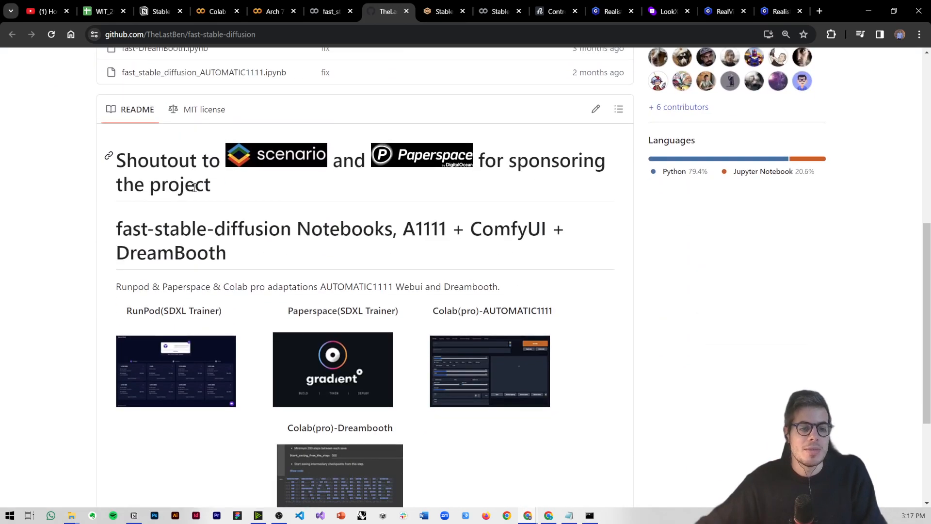
{"action": "scroll", "coordinate": [199, 220], "scroll_direction": "up", "scroll_amount": 10}
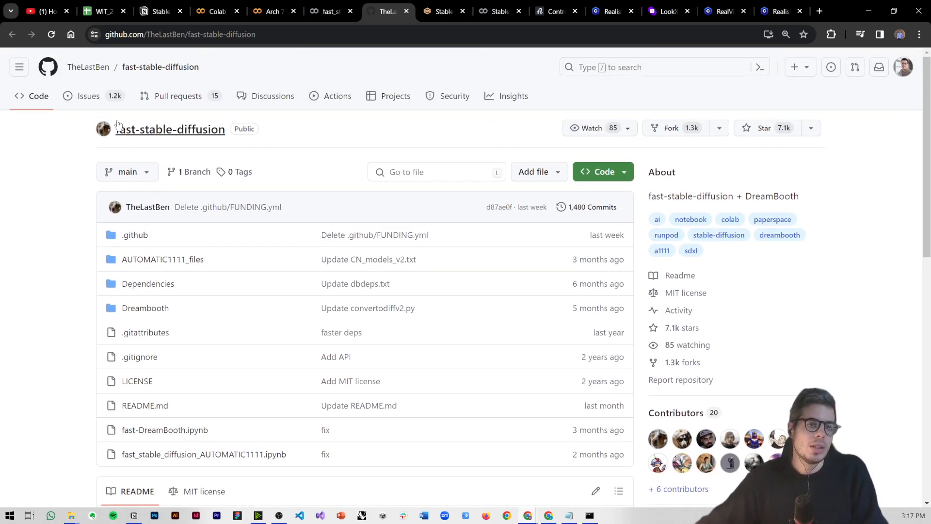
Search the repository's open issues for "FileNotFoundError: No checkpoints found."
{"action": "left_click", "coordinate": [91, 105]}
{"action": "left_click", "coordinate": [241, 224]}
{"action": "key", "text": "ctrl+v"}
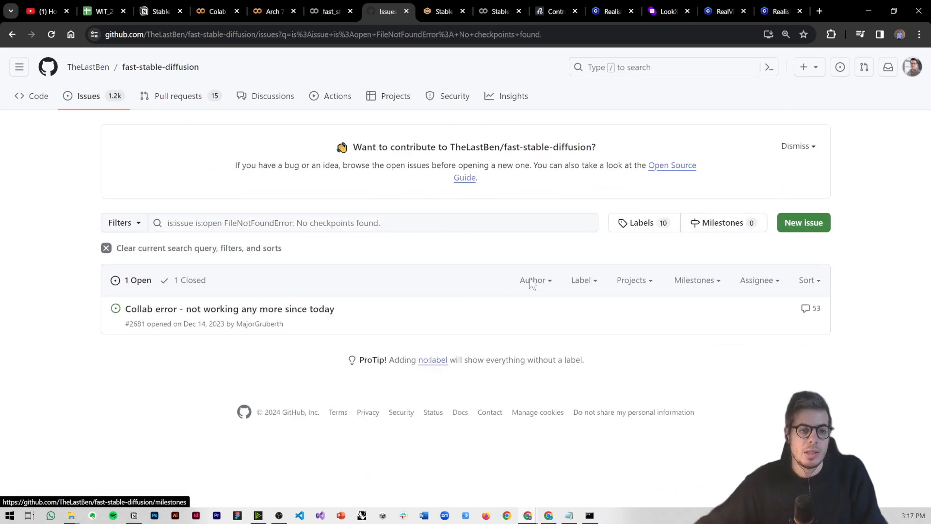
Open the issue "Collab error - not working any more since today" and highlight the pip install commands suggested in its comments
{"action": "mouse_move", "coordinate": [206, 315]}
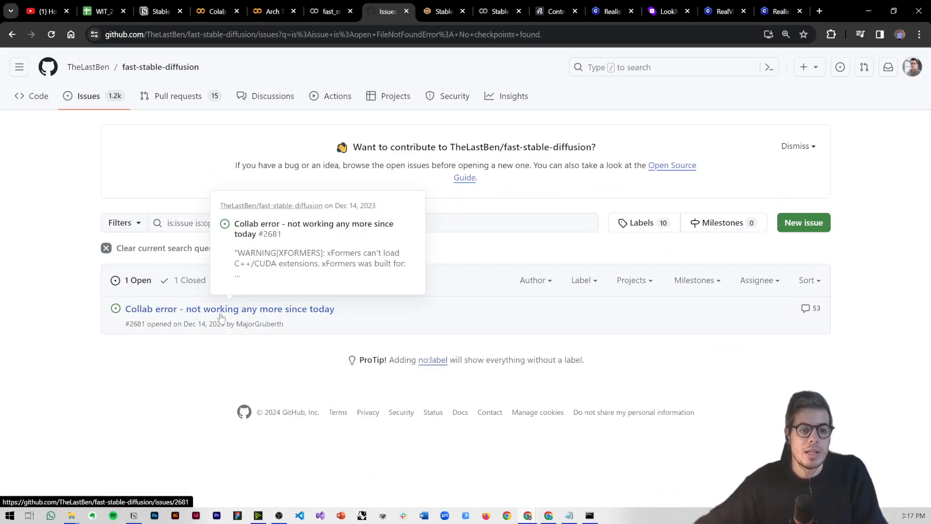
{"action": "mouse_move", "coordinate": [189, 326]}
{"action": "left_mouse_down"}
{"action": "mouse_move", "coordinate": [210, 324]}
{"action": "mouse_move", "coordinate": [183, 325]}
{"action": "left_mouse_up"}
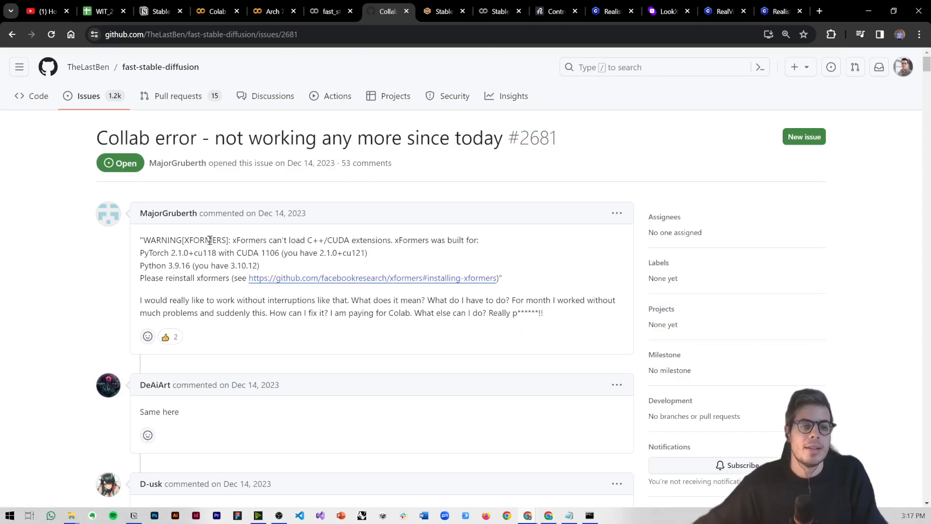
{"action": "left_click_drag", "start_coordinate": [228, 241], "coordinate": [255, 253]}
{"action": "left_click", "coordinate": [255, 255]}
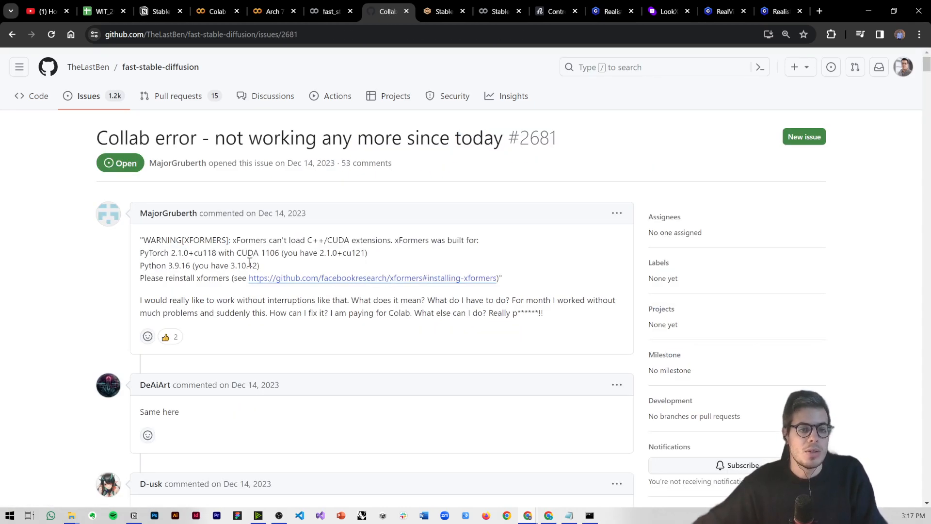
{"action": "scroll", "coordinate": [228, 272], "scroll_direction": "down", "scroll_amount": 5}
{"action": "scroll", "coordinate": [214, 296], "scroll_direction": "down", "scroll_amount": 7}
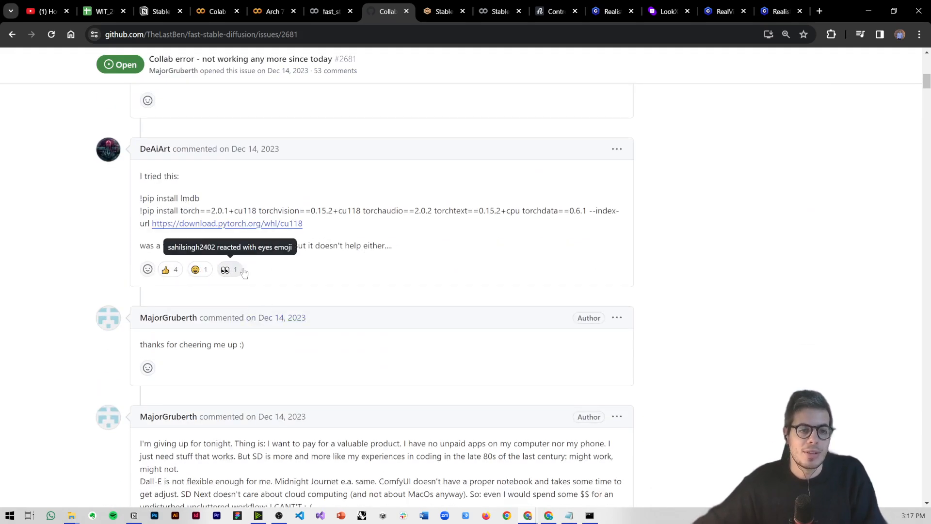
{"action": "mouse_move", "coordinate": [315, 243]}
{"action": "left_mouse_down"}
{"action": "mouse_move", "coordinate": [158, 209]}
{"action": "mouse_move", "coordinate": [294, 208]}
{"action": "mouse_move", "coordinate": [314, 226]}
{"action": "left_mouse_up"}
{"action": "left_click", "coordinate": [158, 194]}
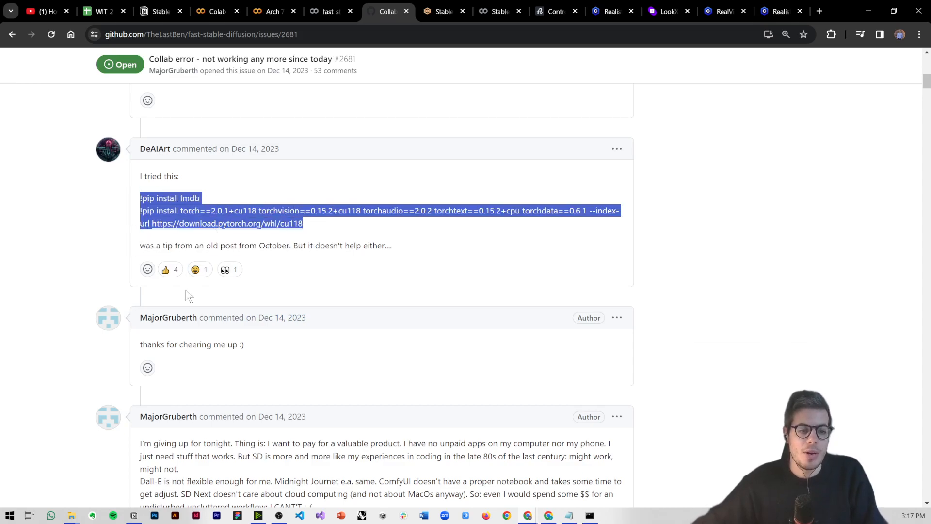
Switch to the Notion notes and copy both pip install commands listed under "Fix (add this code to a new cell)"
{"action": "left_click", "coordinate": [134, 515]}
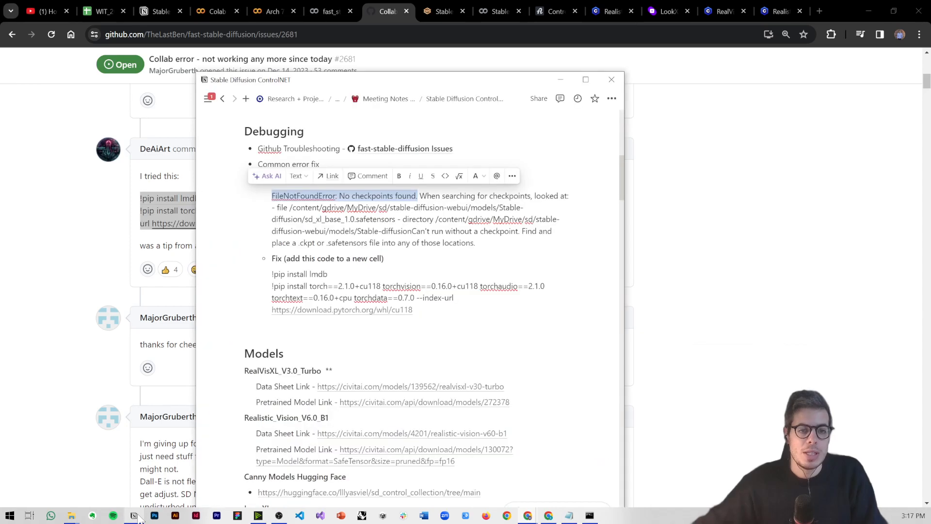
{"action": "left_click", "coordinate": [329, 335]}
{"action": "left_click_drag", "start_coordinate": [422, 311], "coordinate": [269, 274]}
{"action": "key", "text": "ctrl+c"}
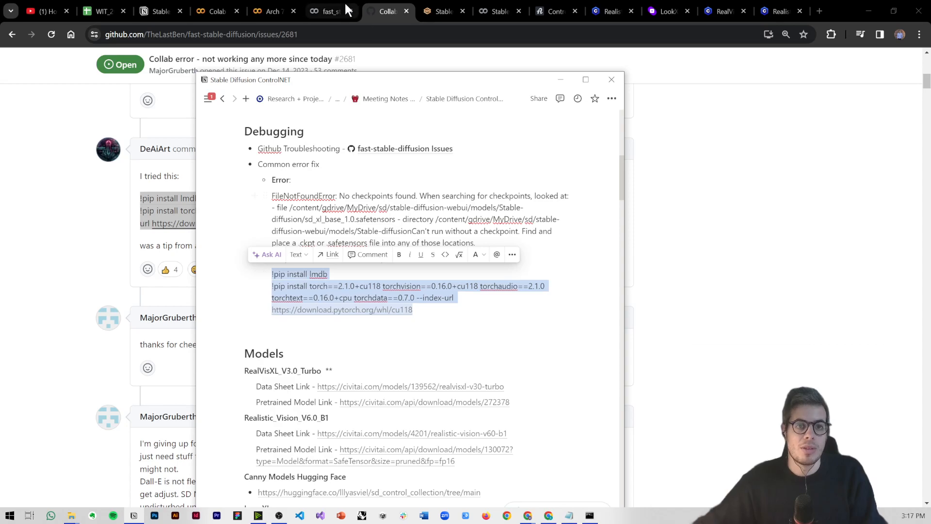
In the Colab notebook, insert a code cell directly above Start Stable-Diffusion and paste the copied pip install commands into it
{"action": "left_click", "coordinate": [324, 11]}
{"action": "scroll", "coordinate": [226, 197], "scroll_direction": "down", "scroll_amount": 15}
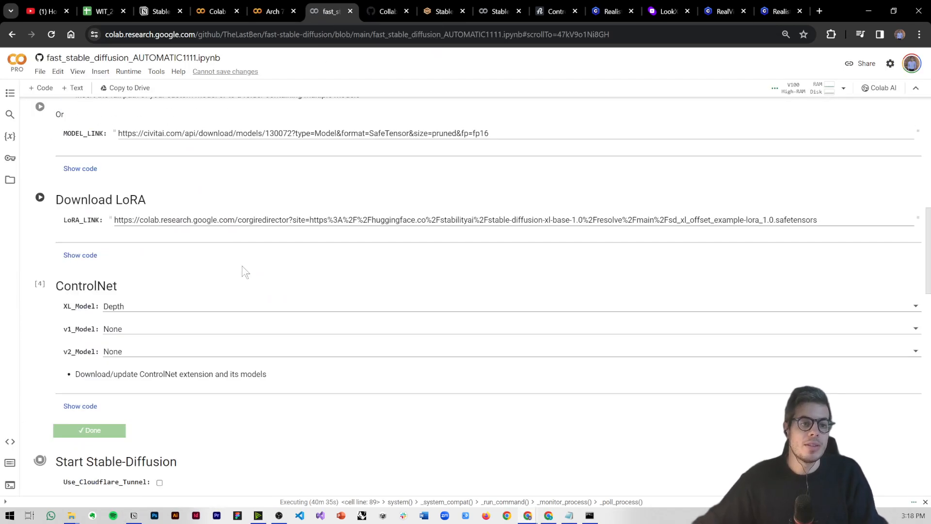
{"action": "scroll", "coordinate": [202, 188], "scroll_direction": "down", "scroll_amount": 1}
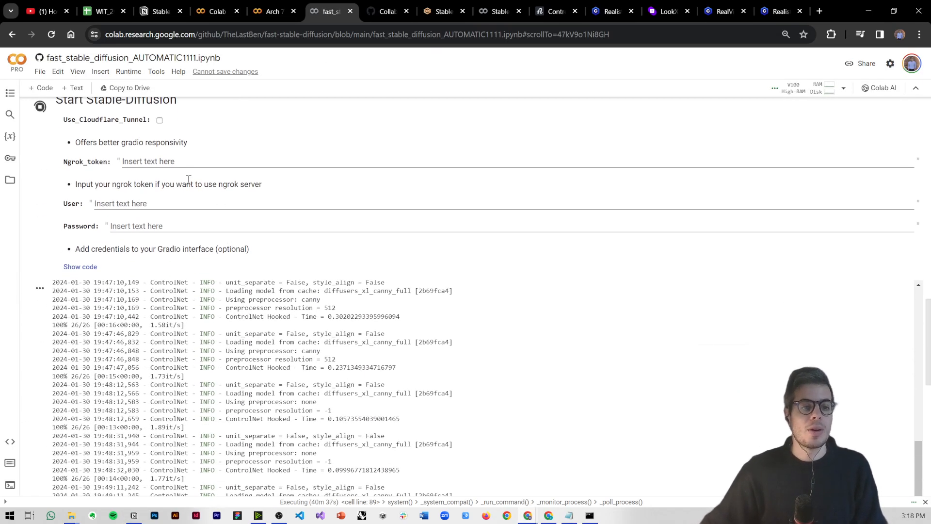
{"action": "scroll", "coordinate": [157, 166], "scroll_direction": "up", "scroll_amount": 1}
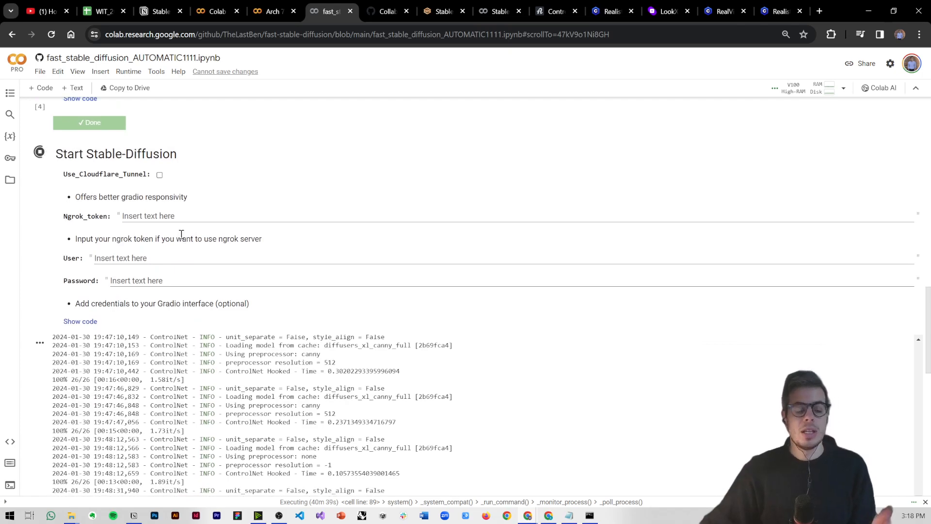
{"action": "scroll", "coordinate": [199, 213], "scroll_direction": "up", "scroll_amount": 1}
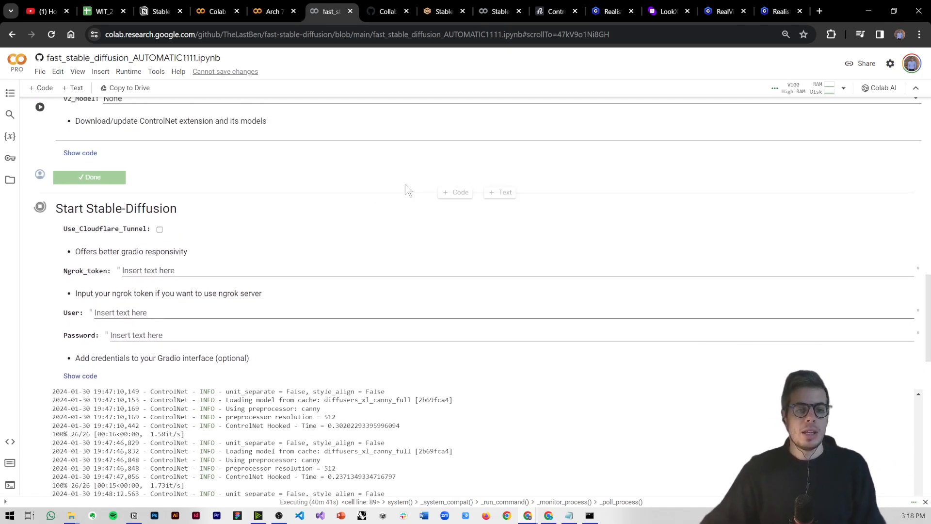
{"action": "left_click", "coordinate": [443, 193]}
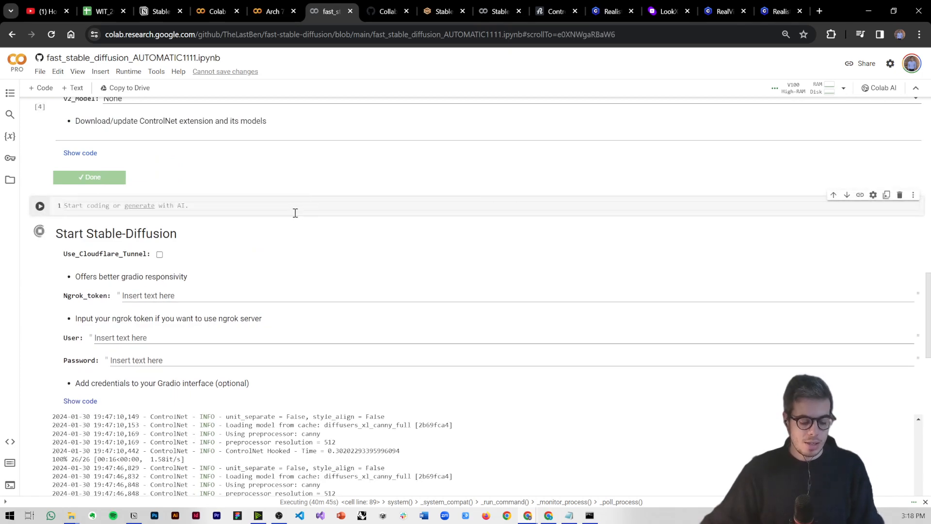
{"action": "key", "text": "ctrl+v"}
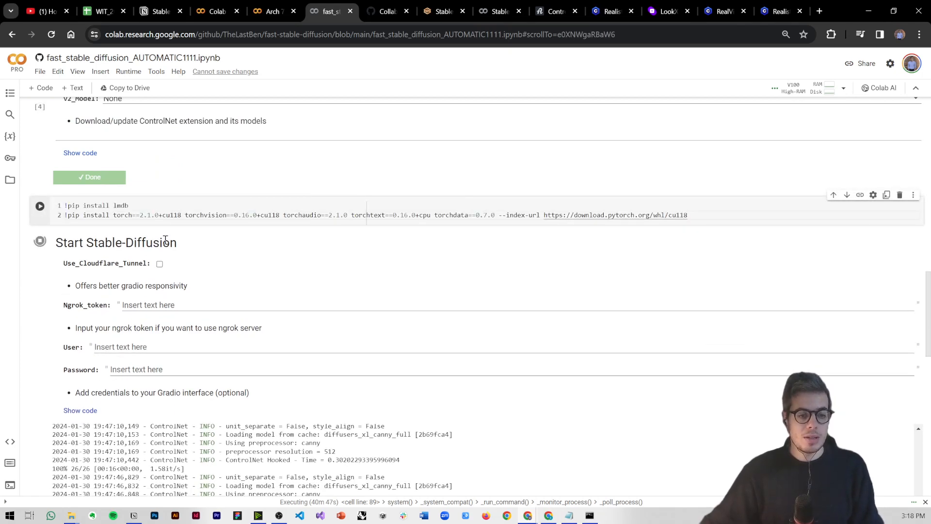
{"action": "left_click", "coordinate": [136, 515]}
{"action": "left_click", "coordinate": [728, 212]}
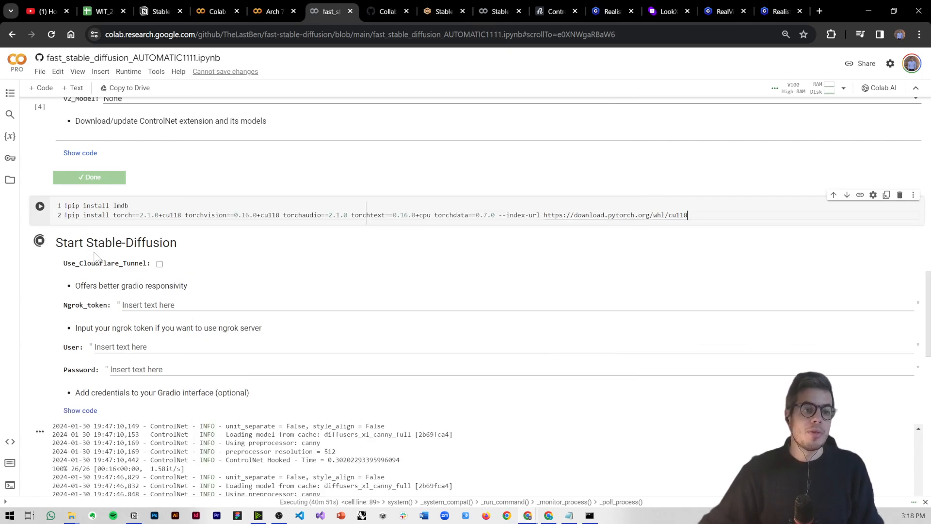
Find the public Gradio URL in the Start Stable-Diffusion cell's output and open it in a new tab
{"action": "scroll", "coordinate": [97, 252], "scroll_direction": "down", "scroll_amount": 2}
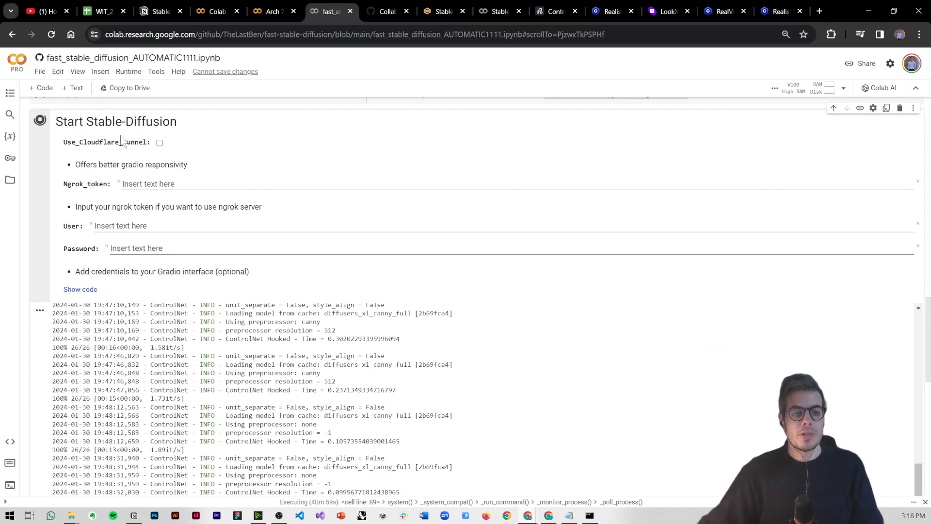
{"action": "scroll", "coordinate": [136, 190], "scroll_direction": "down", "scroll_amount": 4}
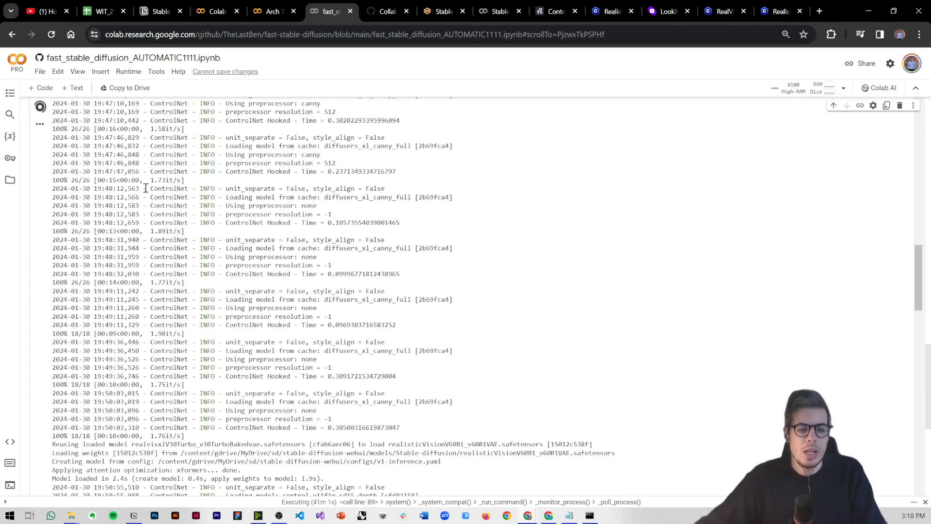
{"action": "scroll", "coordinate": [142, 187], "scroll_direction": "up", "scroll_amount": 15}
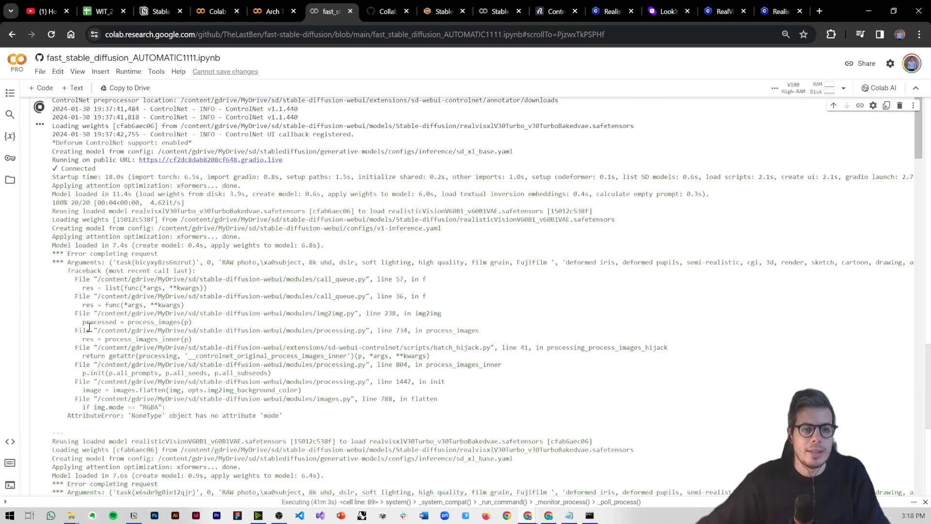
{"action": "scroll", "coordinate": [124, 245], "scroll_direction": "up", "scroll_amount": 2}
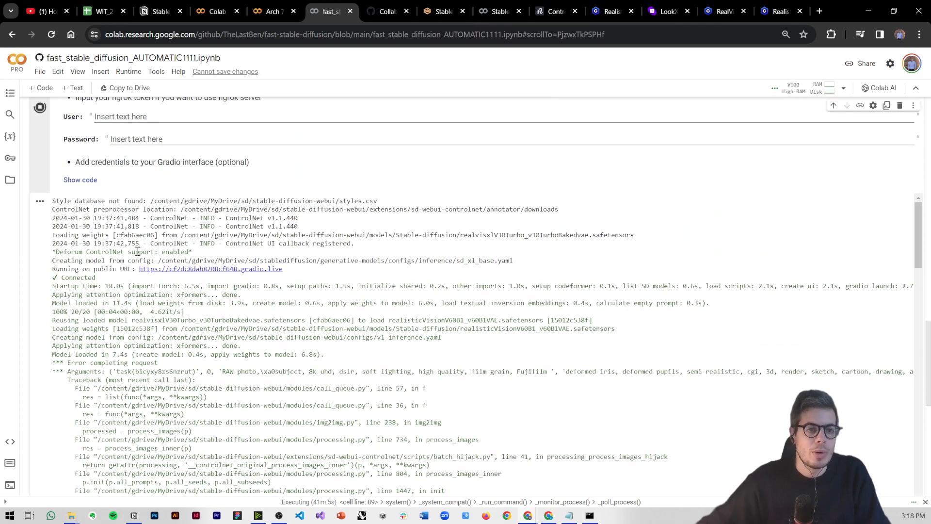
{"action": "right_click", "coordinate": [223, 270]}
{"action": "left_click", "coordinate": [183, 271]}
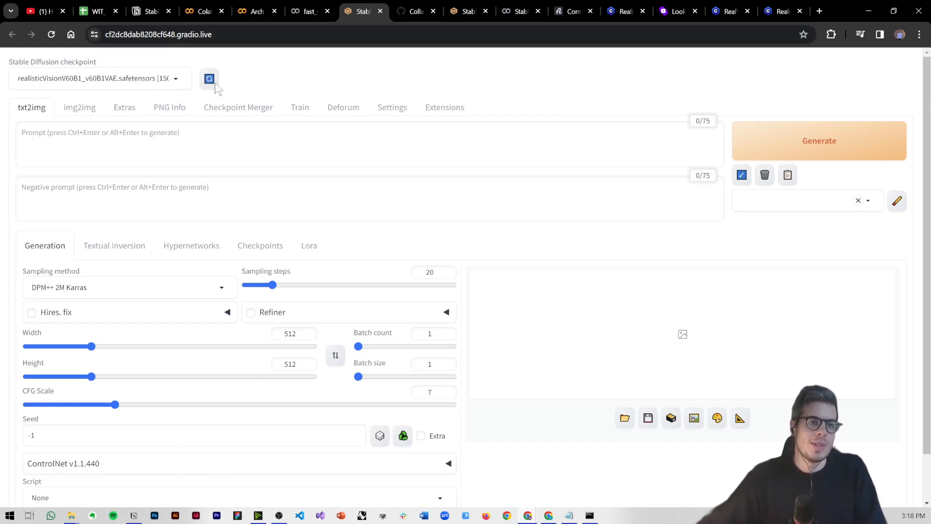
{"action": "left_click", "coordinate": [166, 78]}
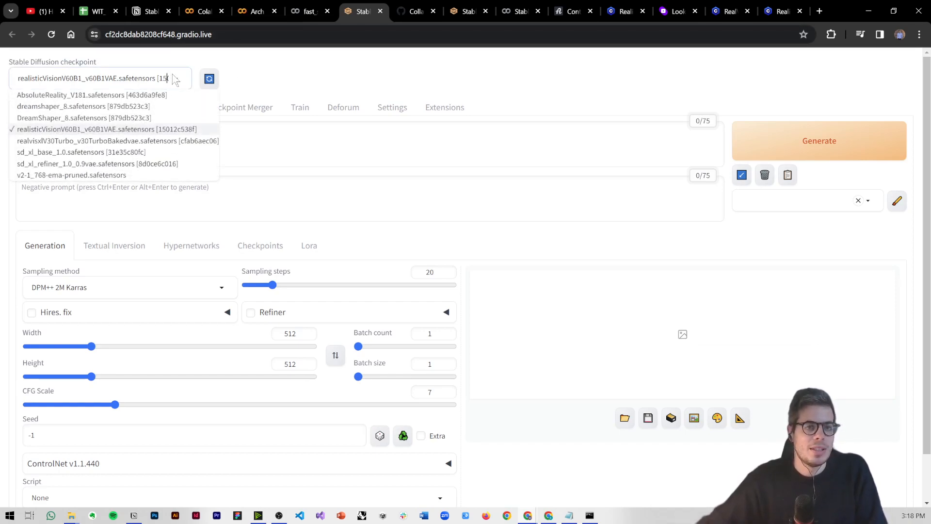
{"action": "left_click", "coordinate": [279, 81]}
{"action": "left_click", "coordinate": [181, 139]}
{"action": "type", "text": "house"}
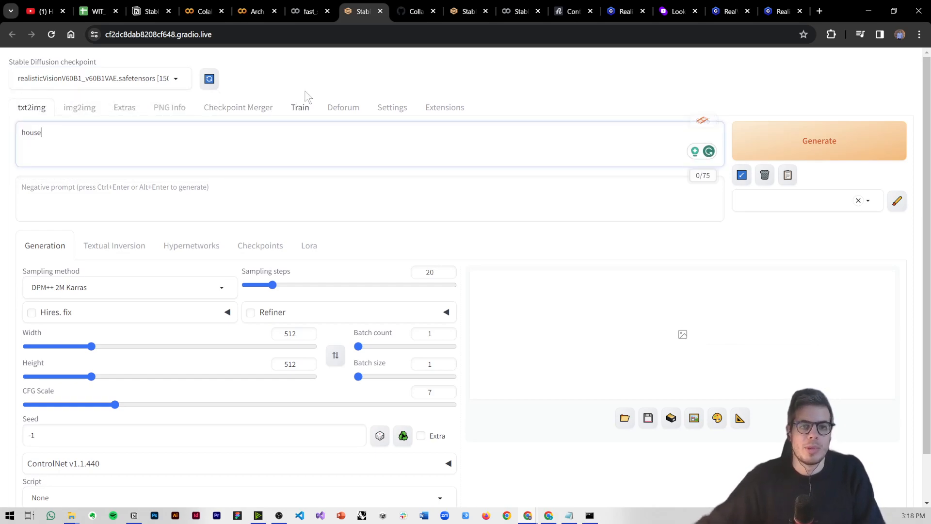
{"action": "left_click", "coordinate": [380, 11]}
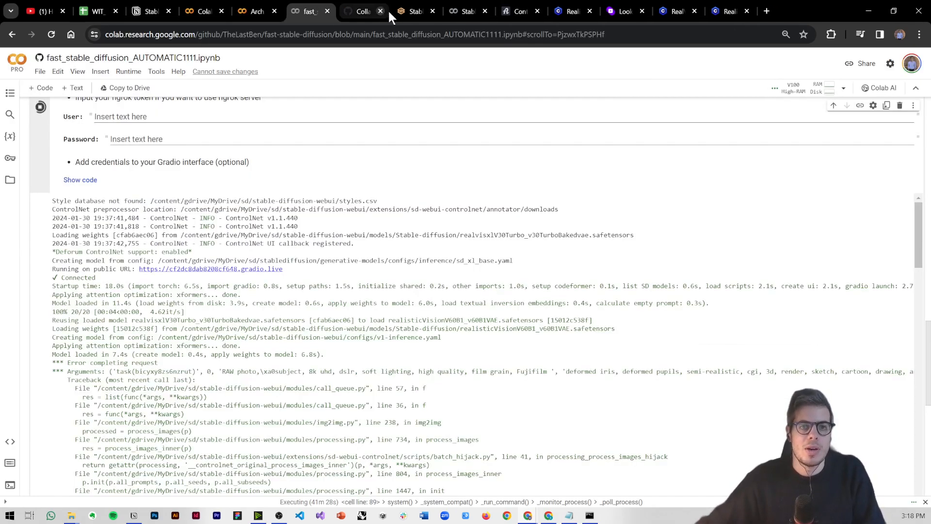
Move the existing Stable Diffusion web UI tab beside the notebook's tab and close the GitHub issue's tab
{"action": "left_click_drag", "start_coordinate": [411, 10], "coordinate": [392, 13]}
{"action": "left_click", "coordinate": [417, 10]}
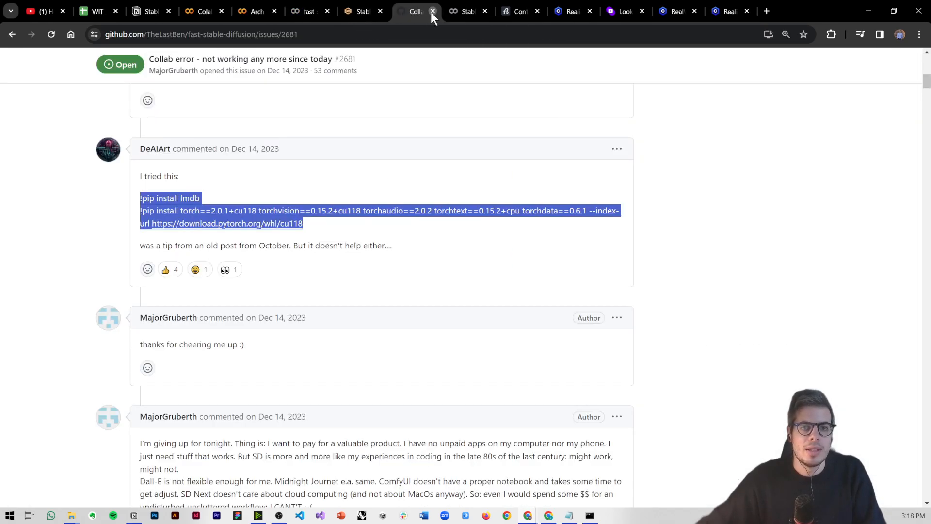
{"action": "left_click", "coordinate": [431, 12]}
In the txt2img prompt, replace "building" with "timber house"
{"action": "scroll", "coordinate": [114, 117], "scroll_direction": "up", "scroll_amount": 3}
{"action": "left_click", "coordinate": [31, 108]}
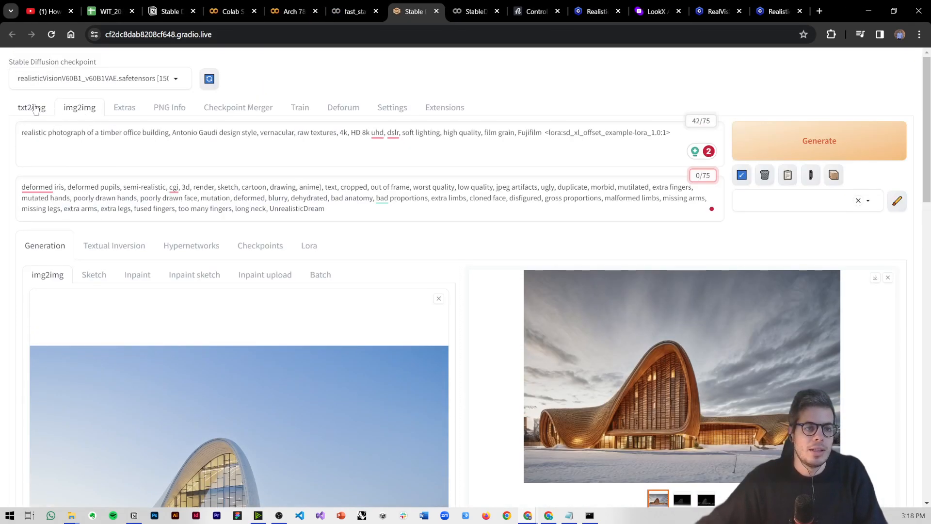
{"action": "left_click", "coordinate": [194, 136]}
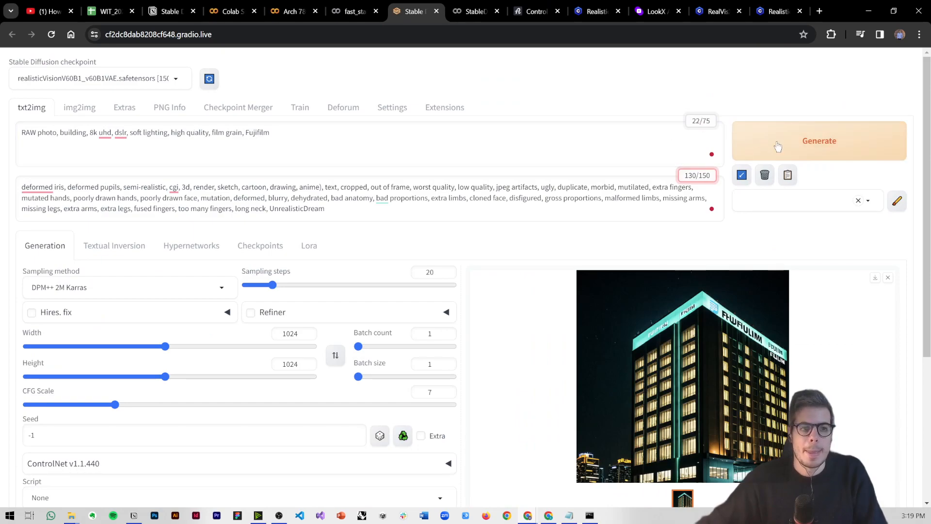
{"action": "double_click", "coordinate": [71, 133]}
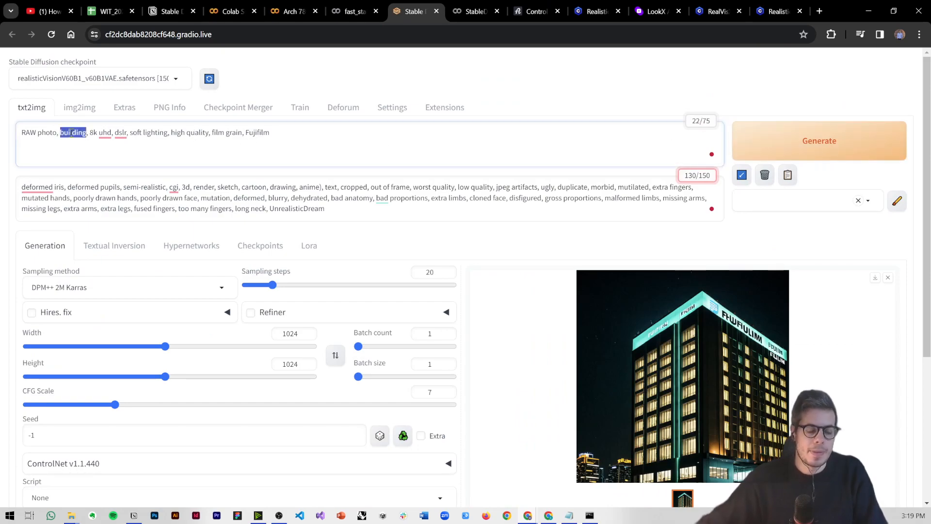
{"action": "type", "text": "timber house"}
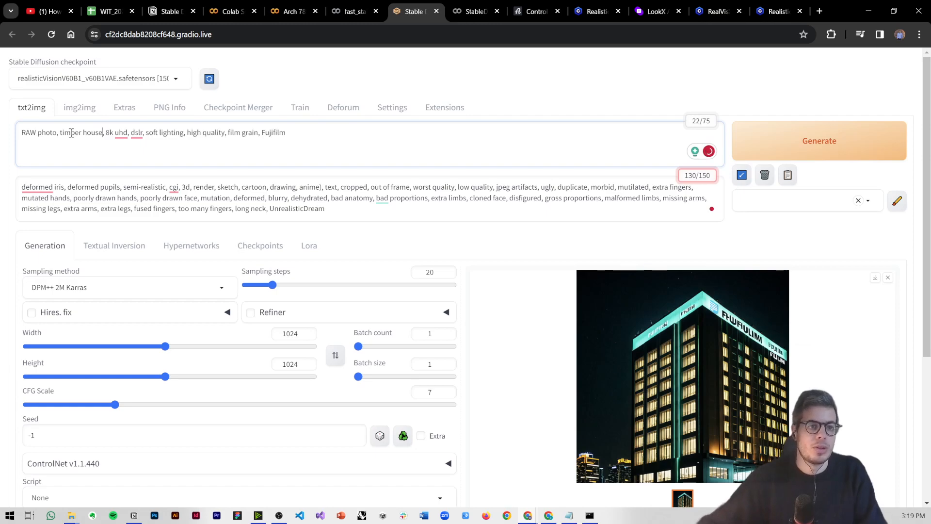
Generate the timber house image at the current settings, view the result enlarged, and close the enlarged view
{"action": "key", "text": "ctrl+Return"}
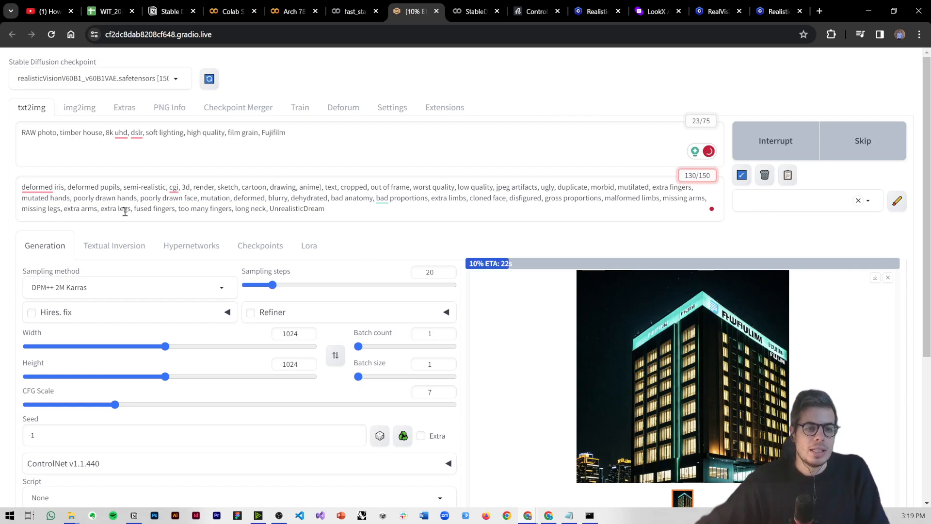
{"action": "left_click_drag", "start_coordinate": [279, 333], "coordinate": [302, 337]}
{"action": "left_click", "coordinate": [294, 334]}
{"action": "left_click", "coordinate": [278, 333]}
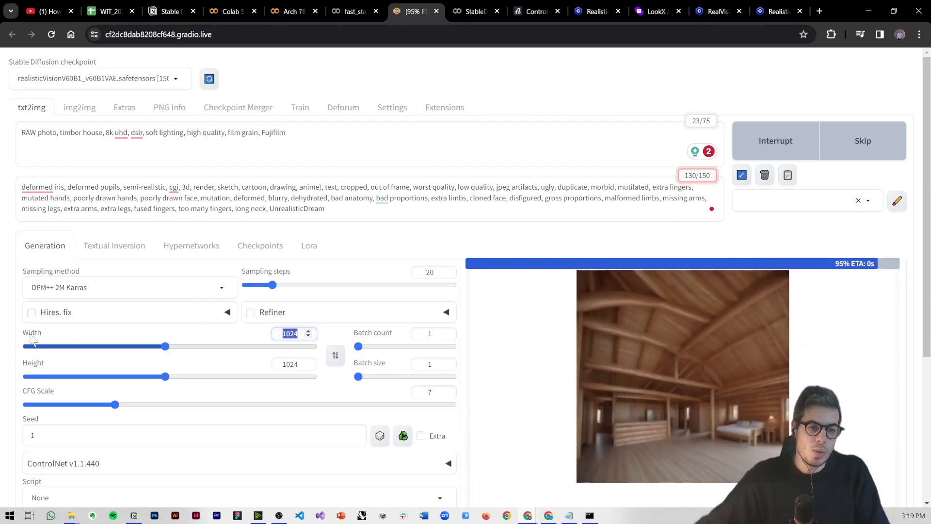
{"action": "left_click", "coordinate": [285, 334]}
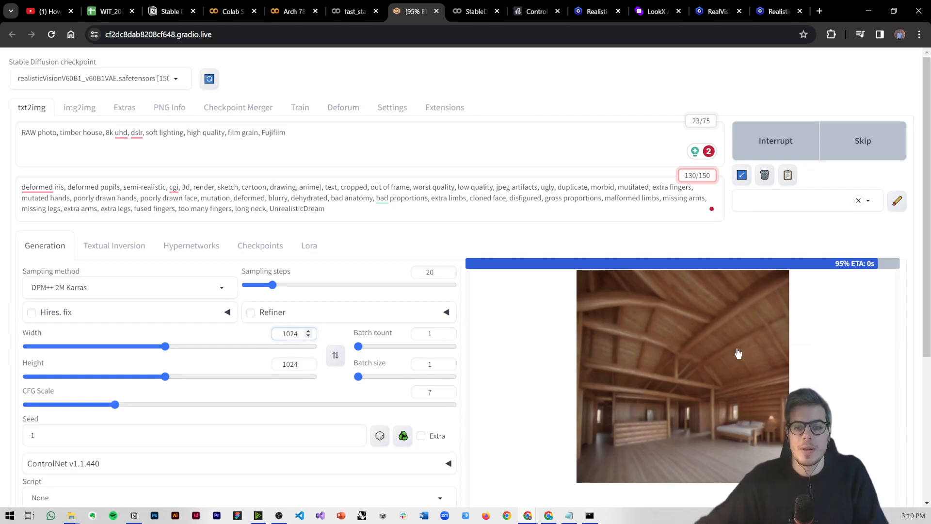
{"action": "left_click", "coordinate": [677, 346]}
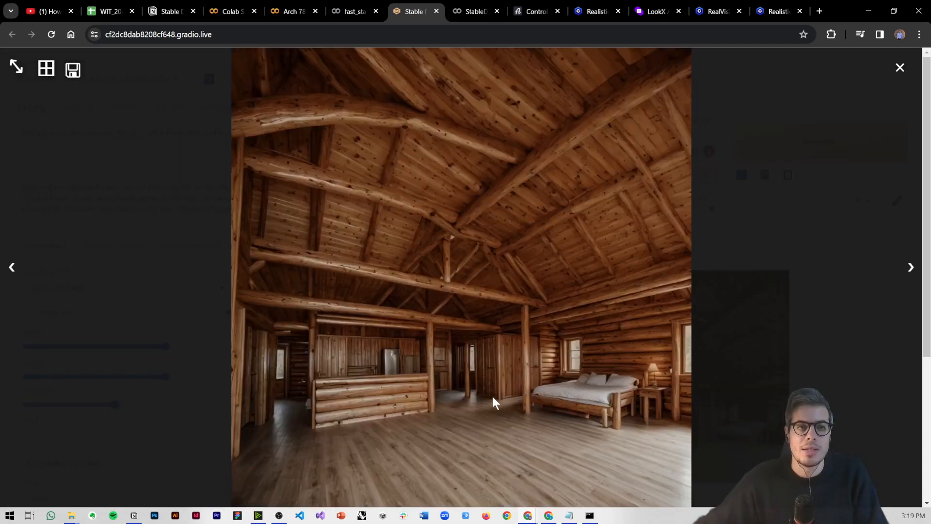
{"action": "left_click", "coordinate": [598, 368]}
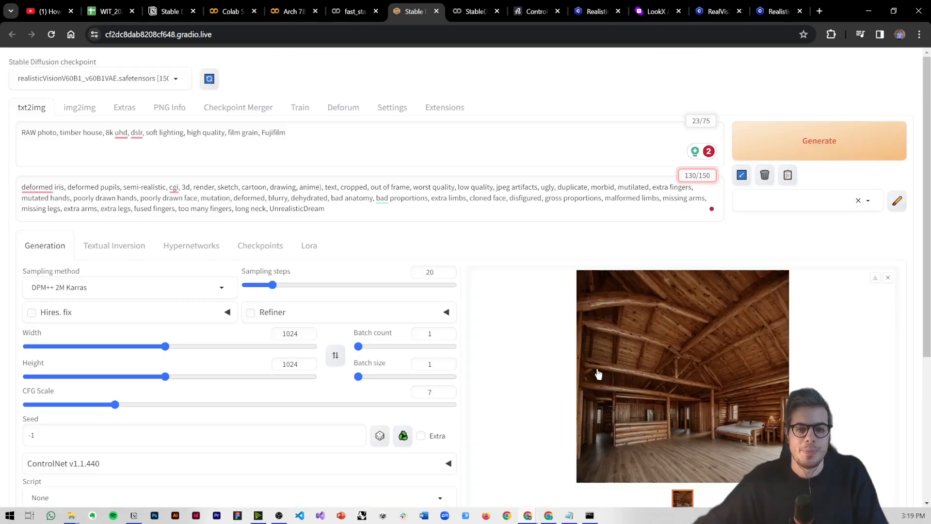
Bring up the Stable Diffusion ControlNET notes and open the data sheet link for RealVisXL_V3.0_Turbo
{"action": "left_click_drag", "start_coordinate": [430, 273], "coordinate": [420, 273]}
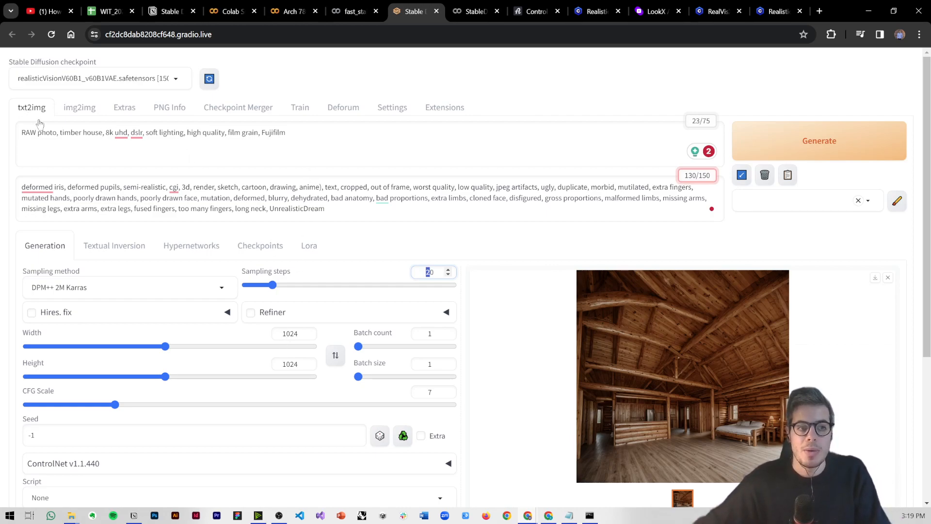
{"action": "left_click_drag", "start_coordinate": [288, 133], "coordinate": [19, 136]}
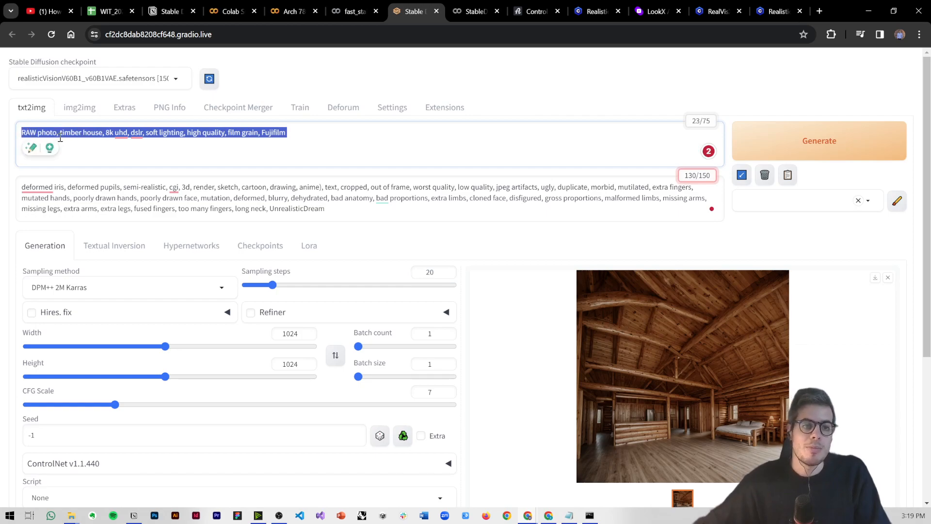
{"action": "left_click", "coordinate": [133, 515]}
{"action": "scroll", "coordinate": [326, 277], "scroll_direction": "down", "scroll_amount": 2}
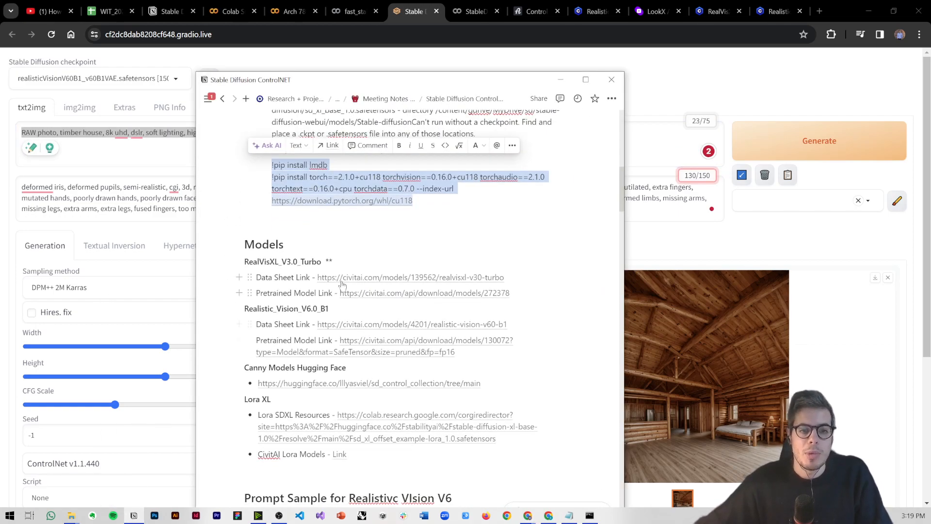
{"action": "left_click", "coordinate": [273, 297]}
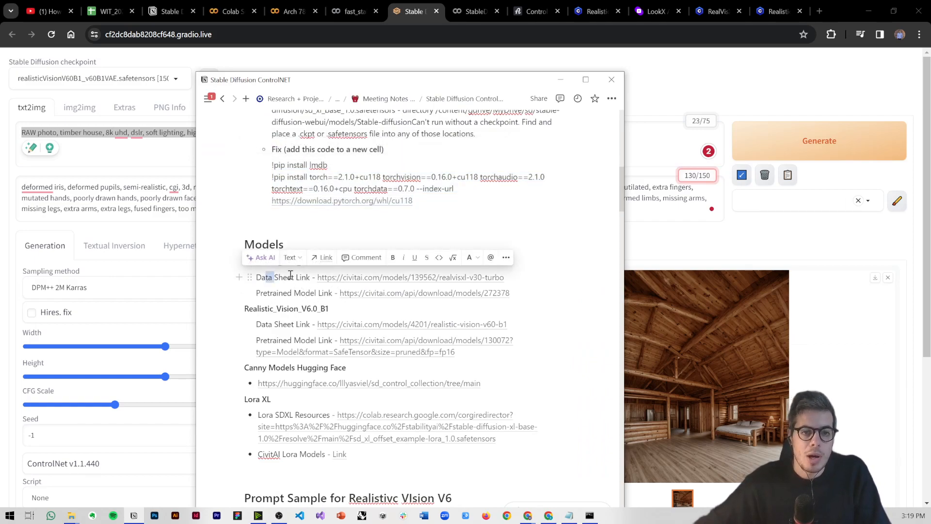
{"action": "left_click", "coordinate": [339, 277]}
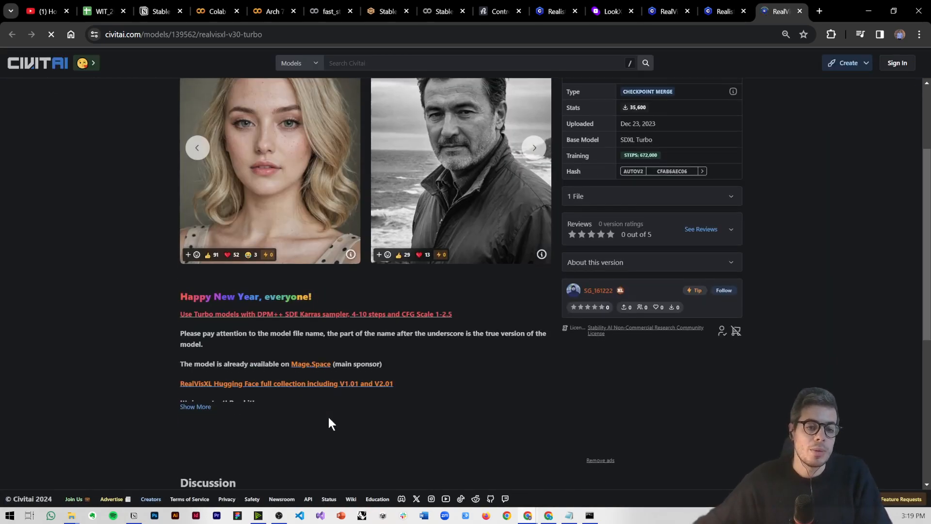
Expand the RealVisXL model description, review its recommended negative prompt and generation parameters, and close the page
{"action": "scroll", "coordinate": [291, 359], "scroll_direction": "down", "scroll_amount": 3}
{"action": "left_click", "coordinate": [194, 317]}
{"action": "scroll", "coordinate": [234, 316], "scroll_direction": "down", "scroll_amount": 3}
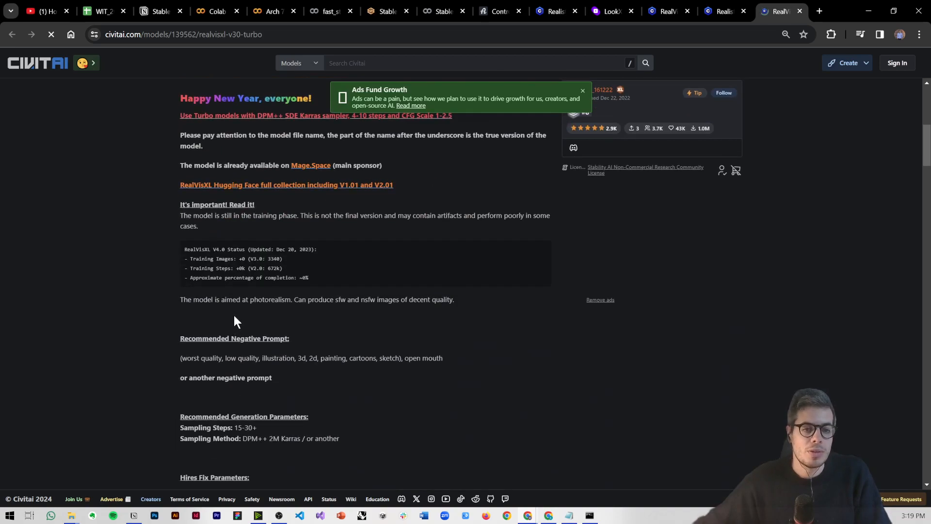
{"action": "scroll", "coordinate": [239, 322], "scroll_direction": "down", "scroll_amount": 5}
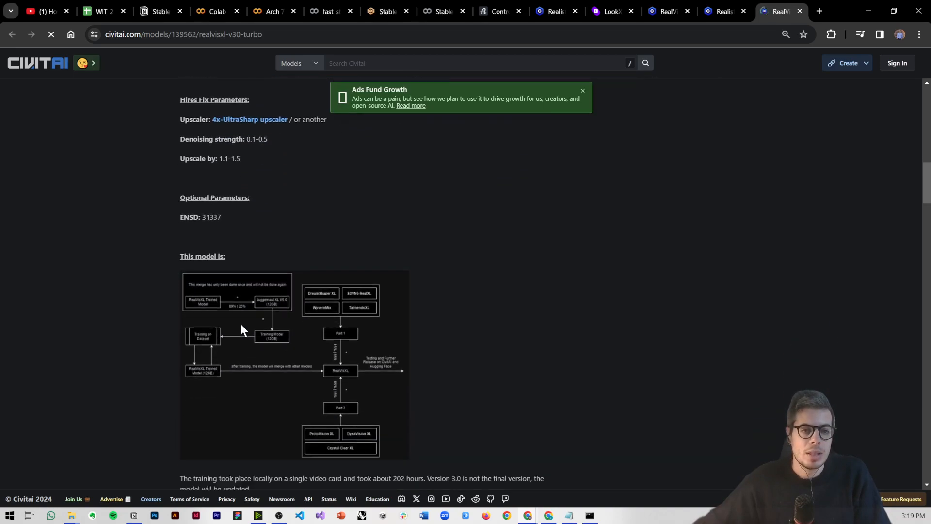
{"action": "left_click", "coordinate": [800, 10]}
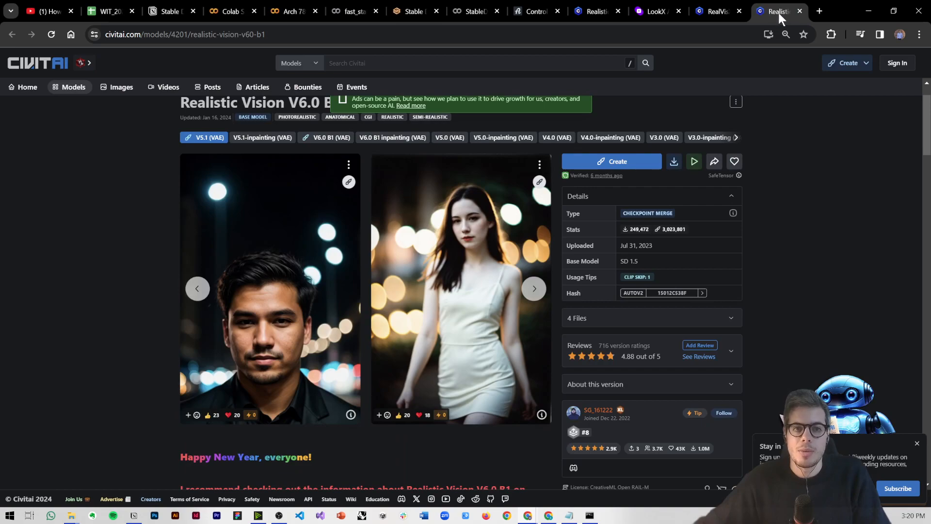
Open the Realistic_Vision_V6.0_B1 data sheet from the notes and examine the prompt and negative prompt templates in its full description
{"action": "left_click", "coordinate": [134, 515]}
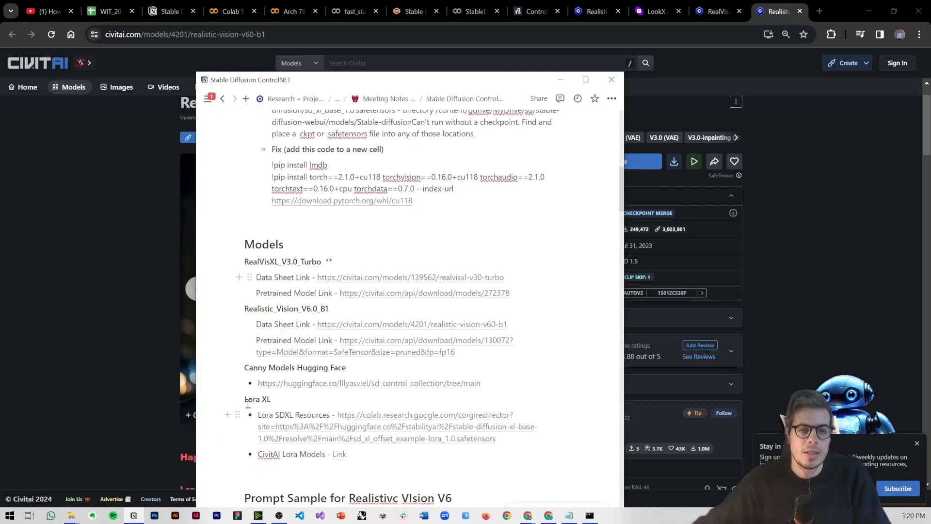
{"action": "left_click", "coordinate": [345, 325]}
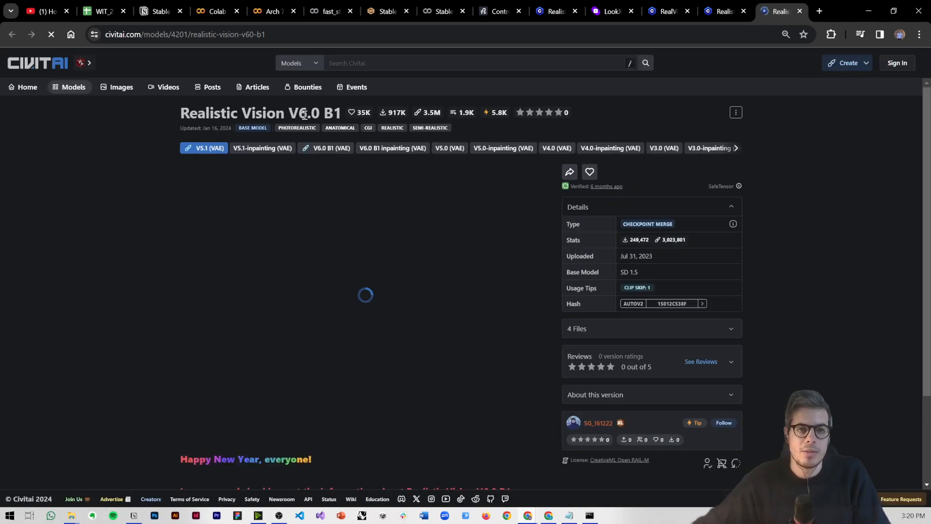
{"action": "double_click", "coordinate": [306, 115]}
{"action": "scroll", "coordinate": [374, 258], "scroll_direction": "down", "scroll_amount": 5}
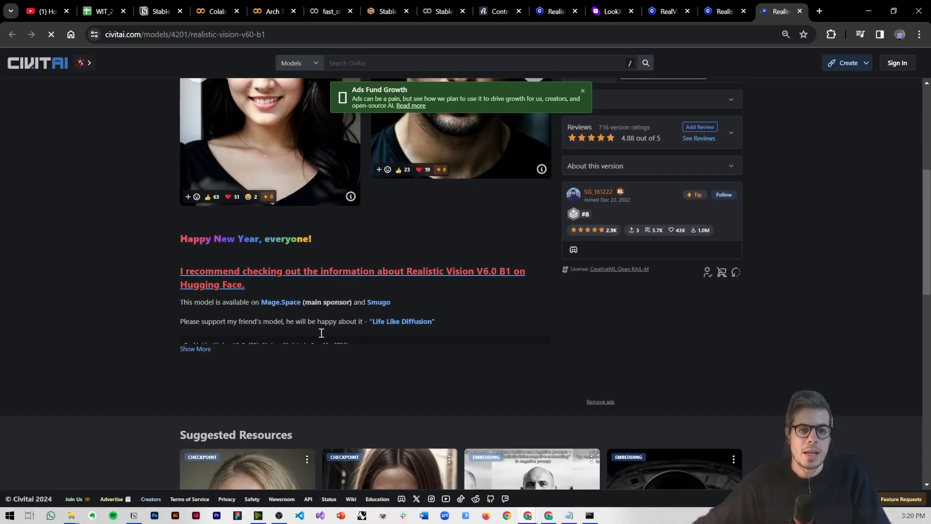
{"action": "left_click", "coordinate": [196, 347]}
{"action": "scroll", "coordinate": [269, 330], "scroll_direction": "down", "scroll_amount": 7}
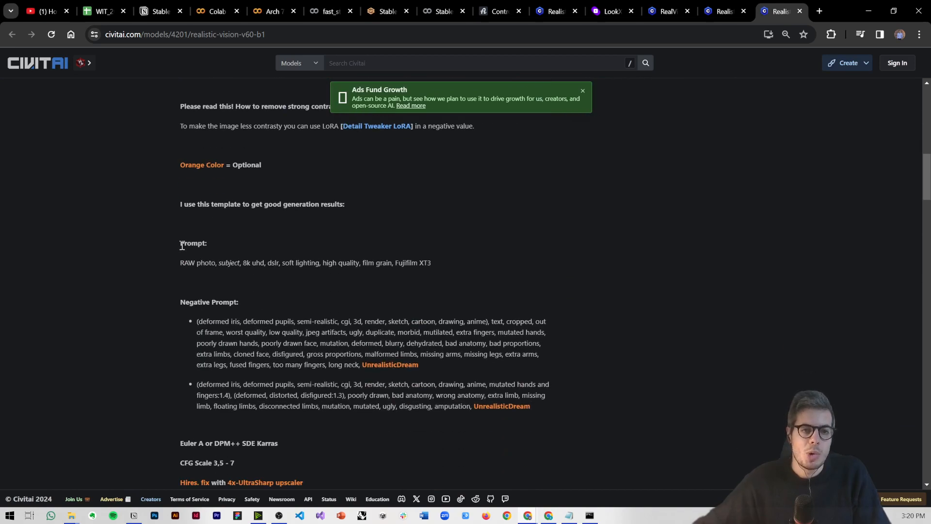
{"action": "left_click_drag", "start_coordinate": [194, 208], "coordinate": [281, 204]}
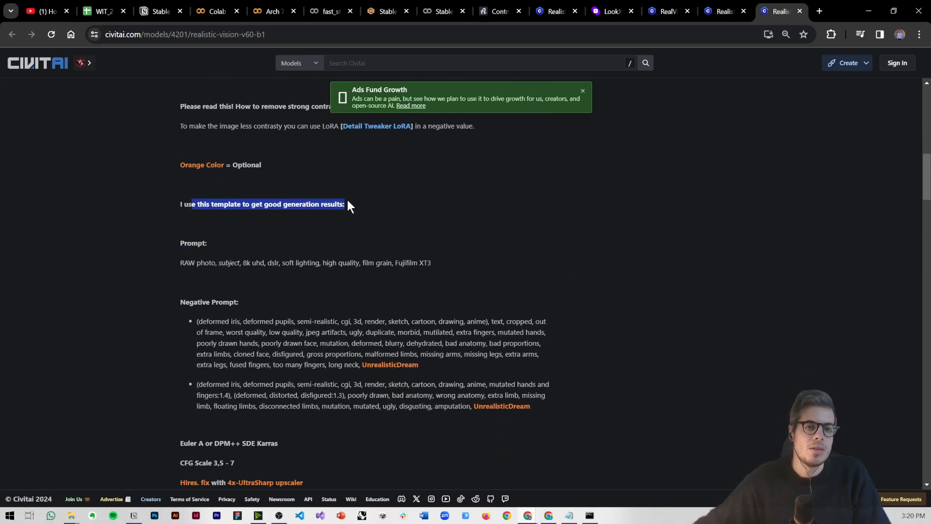
{"action": "triple_click", "coordinate": [215, 262]}
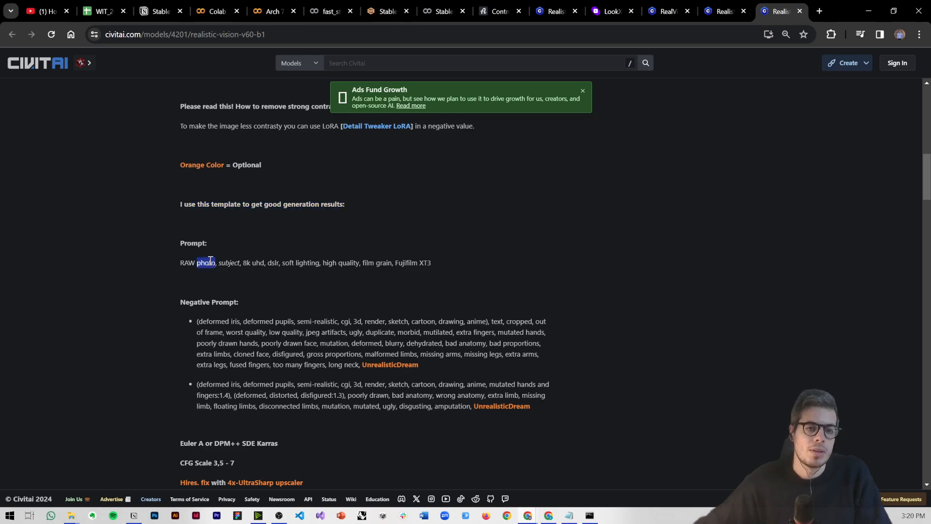
{"action": "triple_click", "coordinate": [245, 321]}
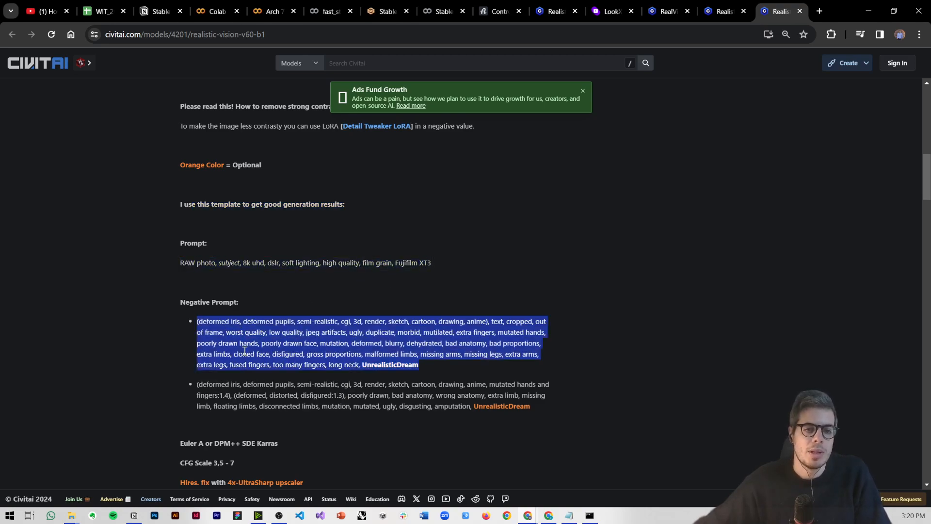
In the notes, review the sample prompts and negative prompt listed for Realistic Vision V6
{"action": "left_click", "coordinate": [134, 516]}
{"action": "scroll", "coordinate": [360, 338], "scroll_direction": "down", "scroll_amount": 6}
{"action": "left_click_drag", "start_coordinate": [358, 372], "coordinate": [231, 225]}
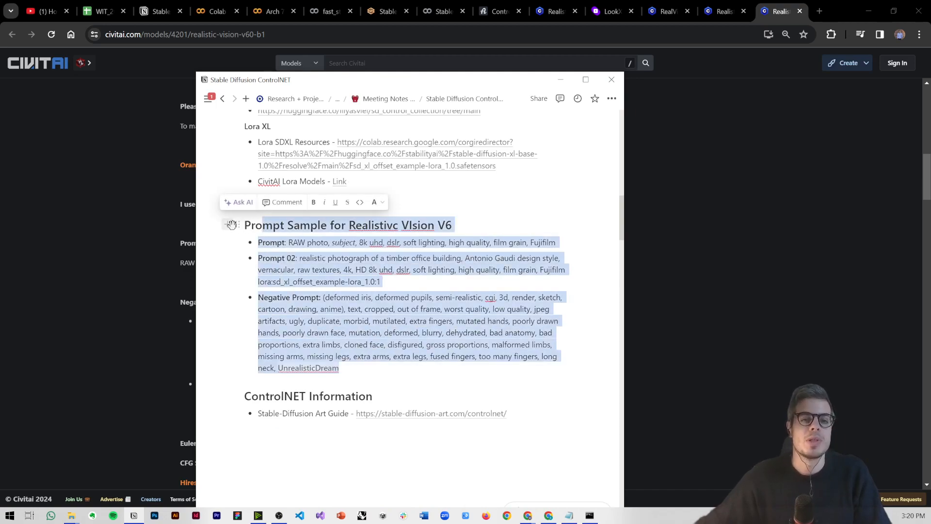
{"action": "left_click", "coordinate": [292, 259]}
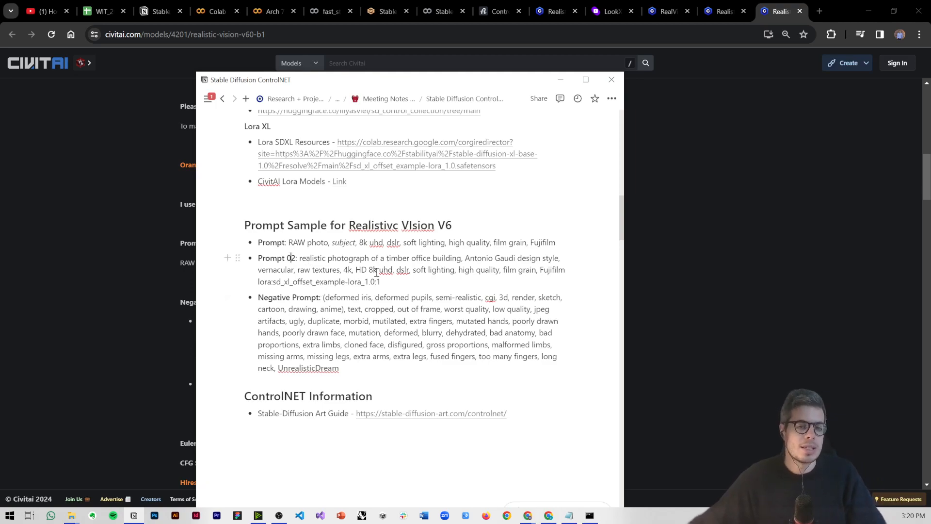
{"action": "left_click_drag", "start_coordinate": [555, 242], "coordinate": [263, 250]}
{"action": "left_click_drag", "start_coordinate": [255, 295], "coordinate": [336, 338]}
{"action": "left_click", "coordinate": [340, 343]}
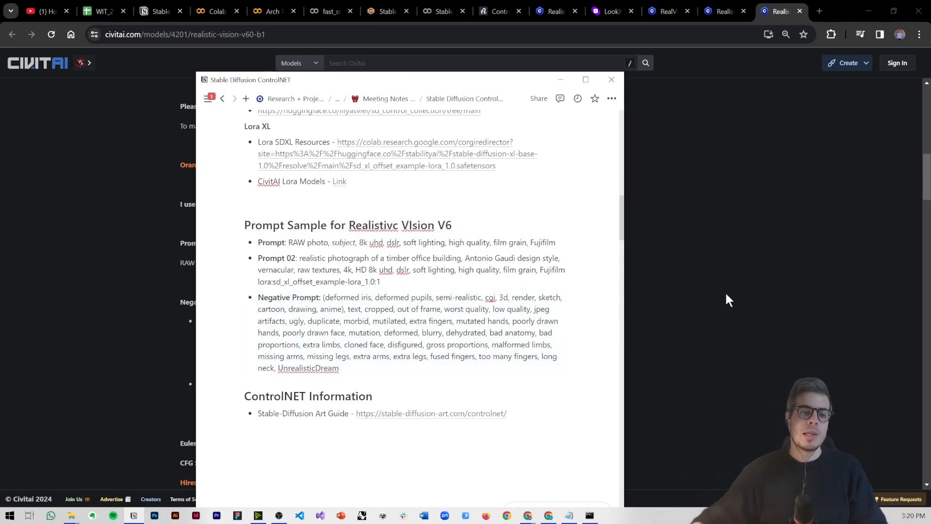
Close the three CivitAI model pages after the LookX tab and return to the Stable Diffusion web UI
{"action": "left_click", "coordinate": [704, 255]}
{"action": "left_click", "coordinate": [690, 11]}
{"action": "left_click", "coordinate": [689, 9]}
{"action": "left_click", "coordinate": [688, 11]}
{"action": "left_click", "coordinate": [333, 11]}
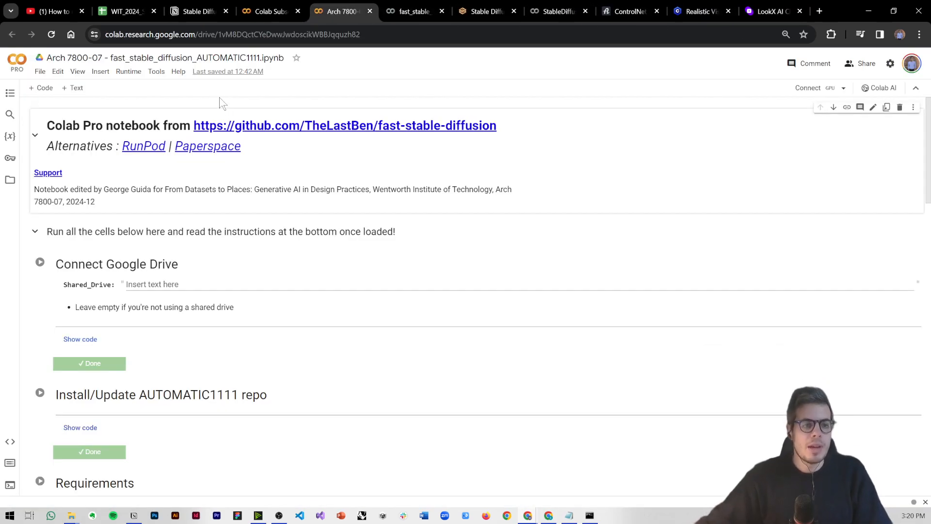
{"action": "left_click", "coordinate": [411, 13]}
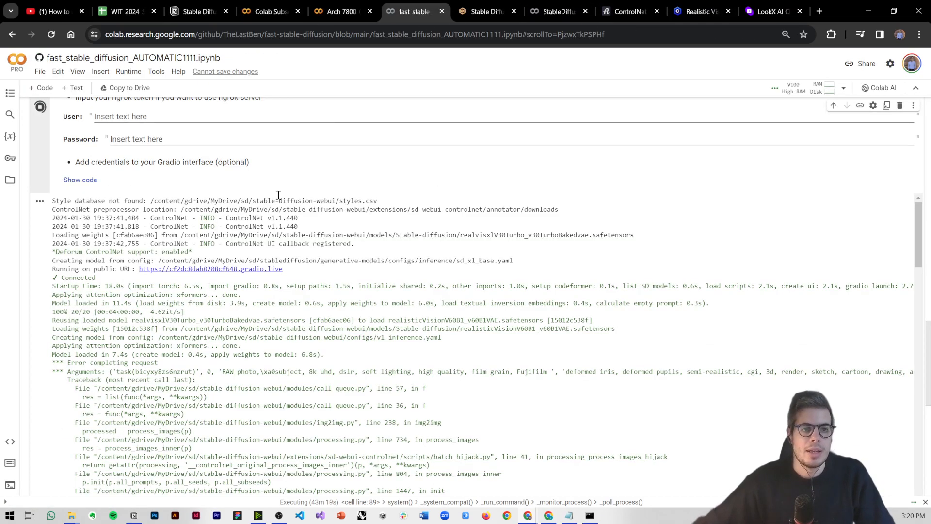
{"action": "left_click", "coordinate": [486, 11]}
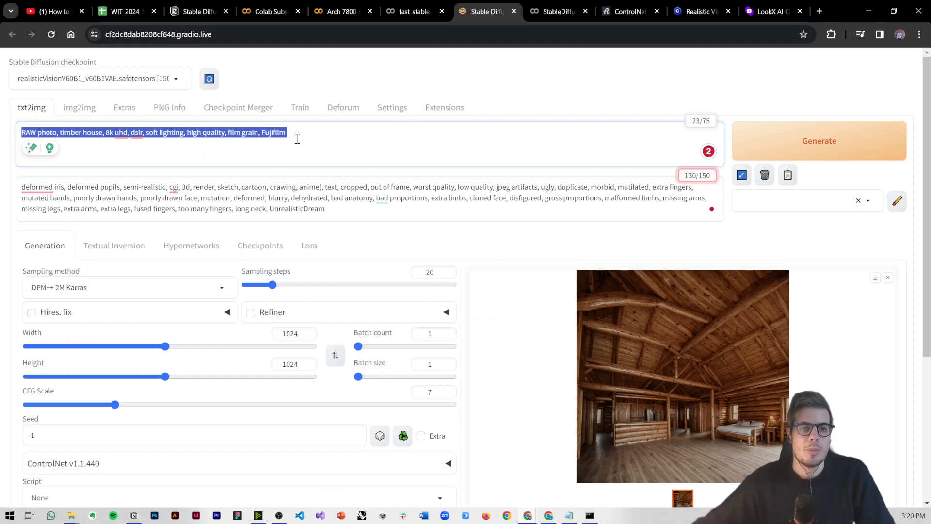
Set the txt2img sampling steps to 30
{"action": "left_click", "coordinate": [301, 186]}
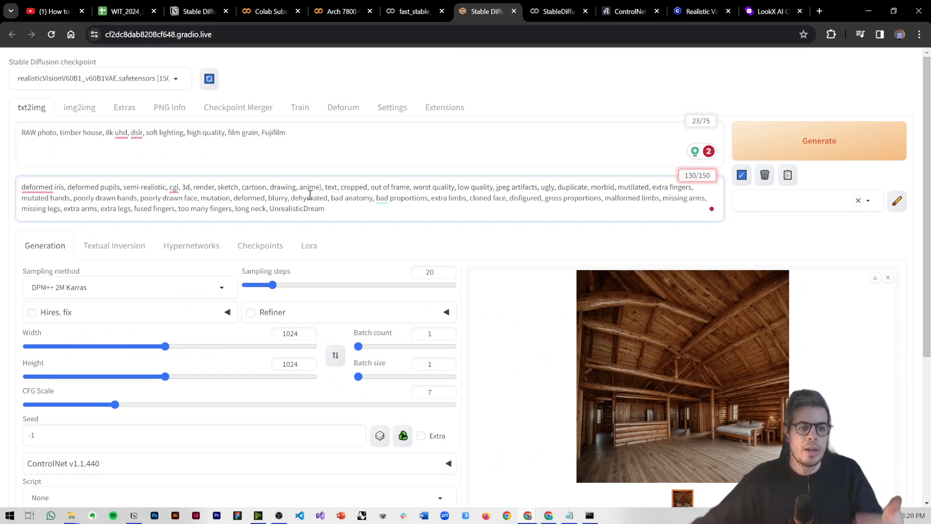
{"action": "scroll", "coordinate": [151, 228], "scroll_direction": "down", "scroll_amount": 1}
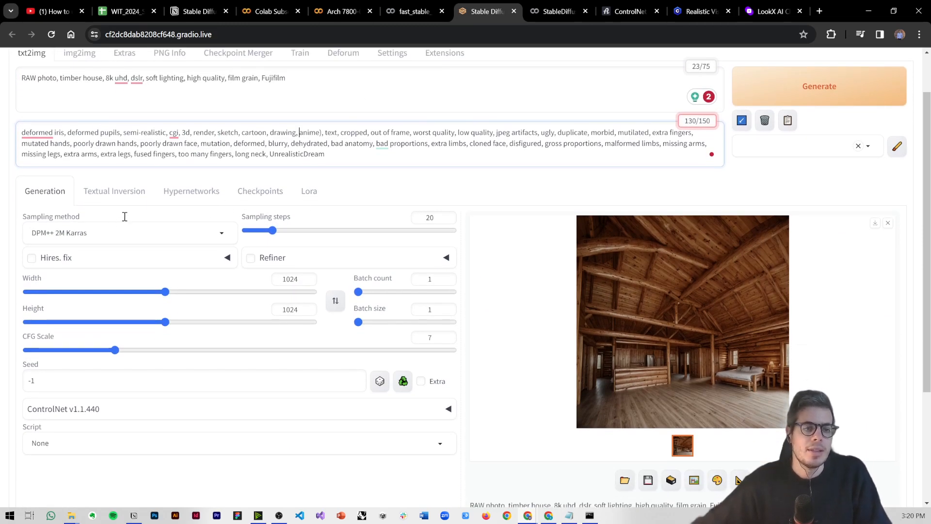
{"action": "scroll", "coordinate": [125, 216], "scroll_direction": "down", "scroll_amount": 1}
{"action": "left_click_drag", "start_coordinate": [416, 163], "coordinate": [453, 163]}
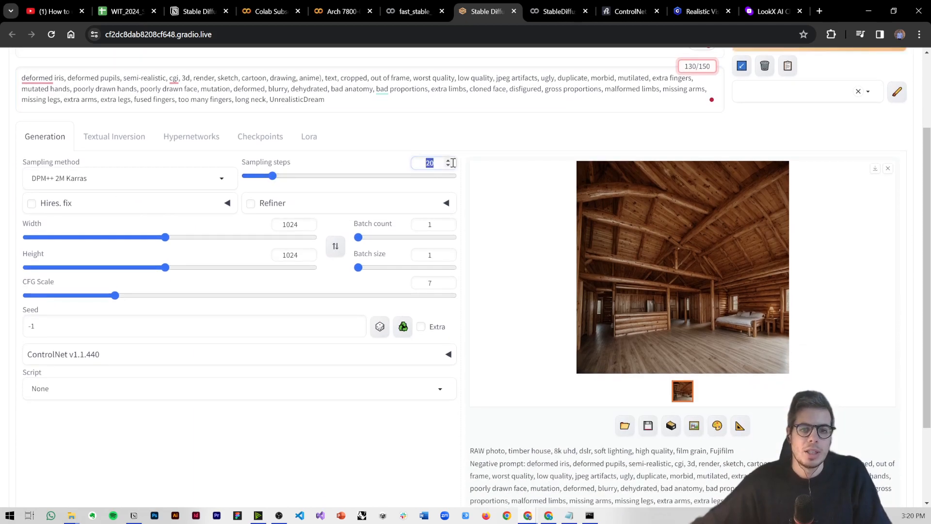
{"action": "type", "text": "30"}
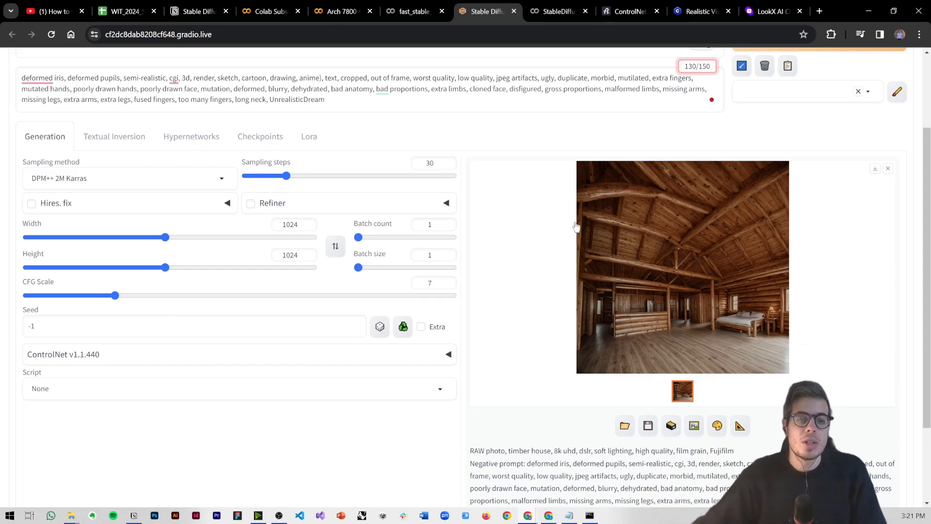
Examine the image width and CFG Scale settings in the txt2img generation parameters
{"action": "left_click_drag", "start_coordinate": [291, 227], "coordinate": [280, 226]}
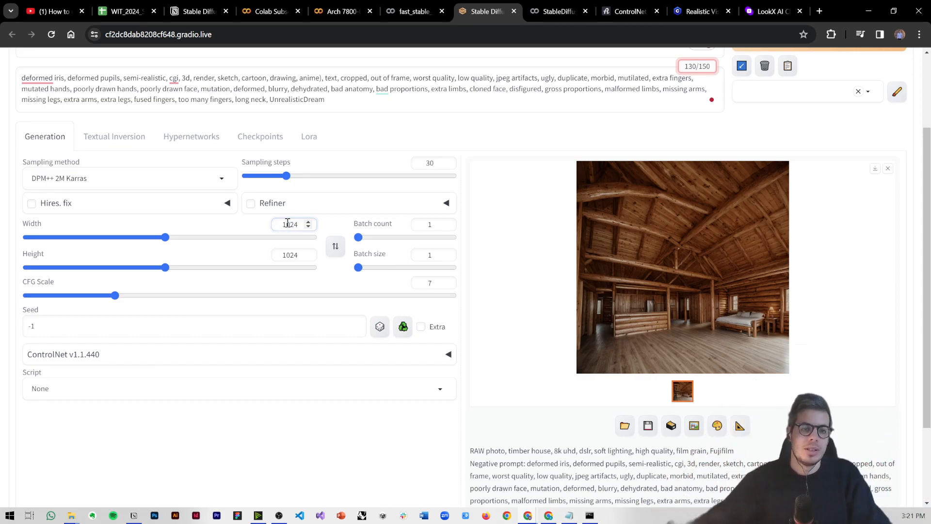
{"action": "left_click_drag", "start_coordinate": [281, 225], "coordinate": [316, 221]}
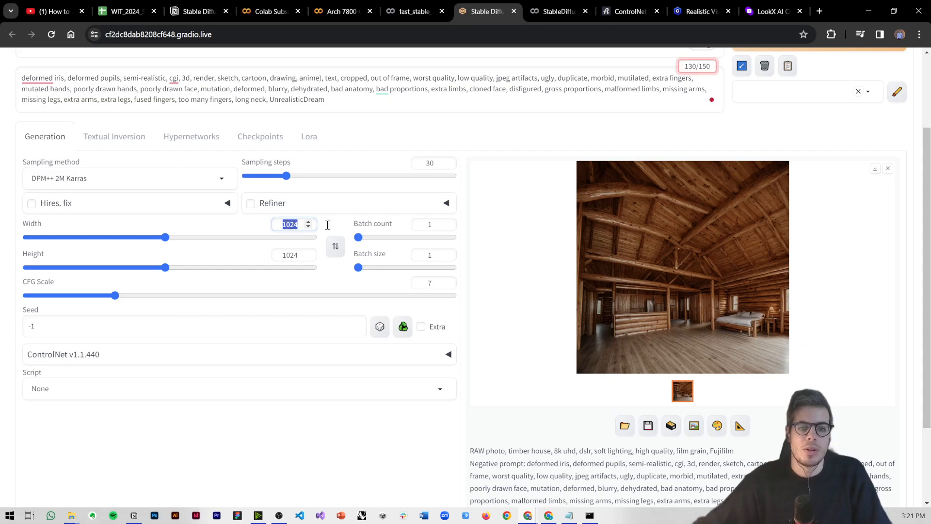
{"action": "left_click", "coordinate": [380, 228]}
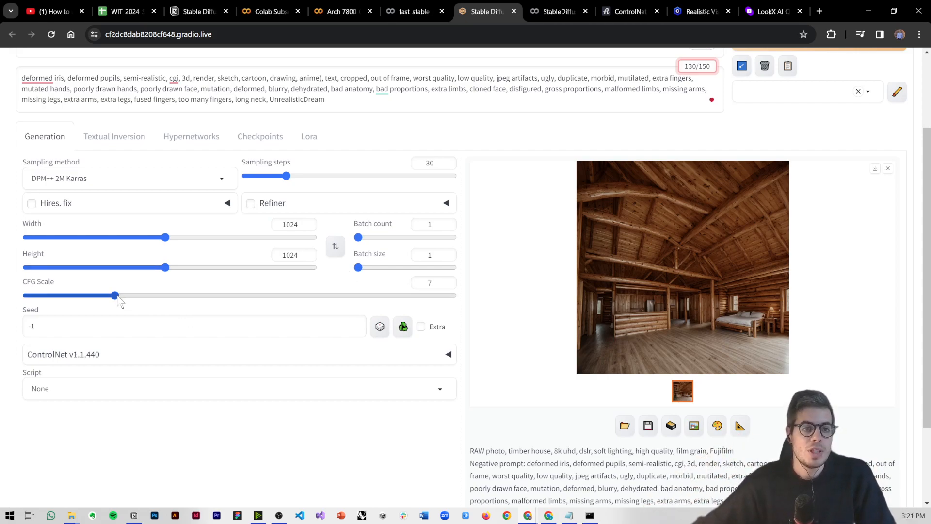
{"action": "scroll", "coordinate": [145, 321], "scroll_direction": "up", "scroll_amount": 1}
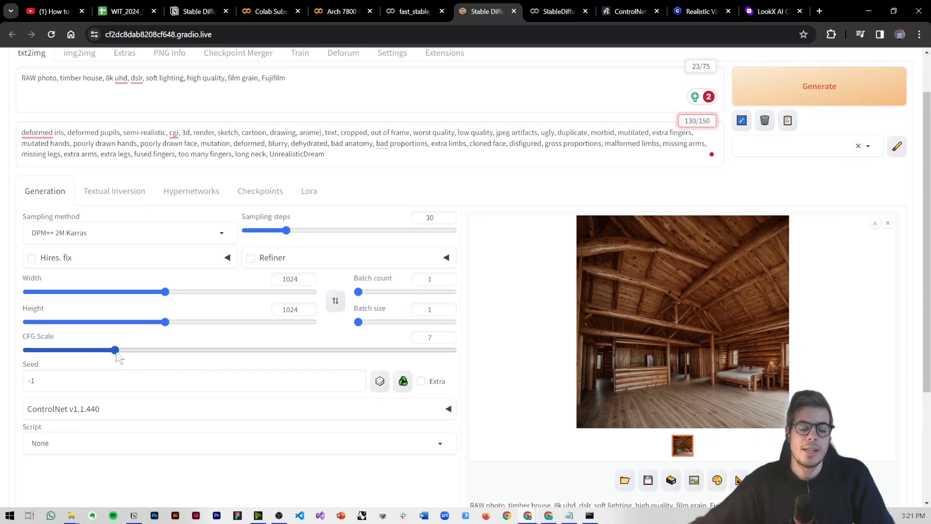
{"action": "mouse_move", "coordinate": [116, 354]}
{"action": "left_mouse_down"}
{"action": "mouse_move", "coordinate": [47, 359]}
{"action": "mouse_move", "coordinate": [200, 358]}
{"action": "mouse_move", "coordinate": [114, 352]}
{"action": "left_mouse_up"}
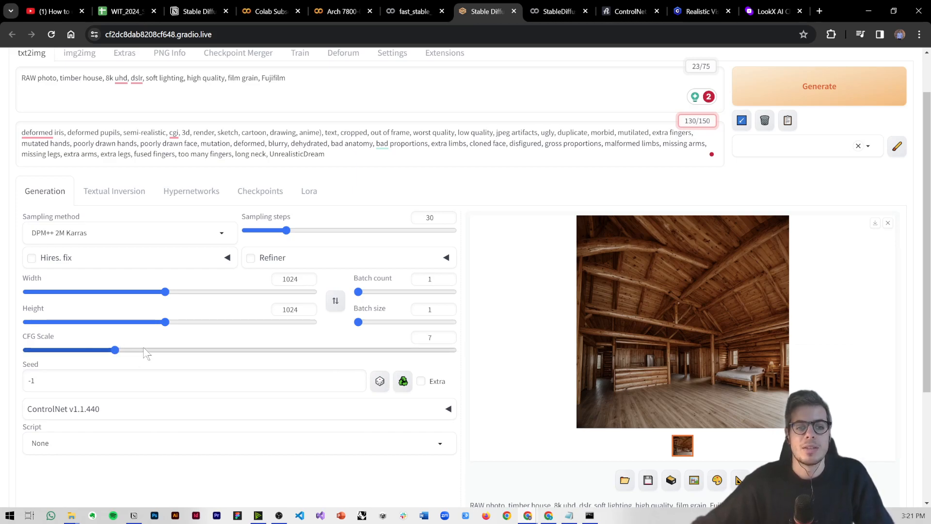
Set the txt2img seed to 10000 and generate a new timber house image
{"action": "left_click", "coordinate": [202, 384]}
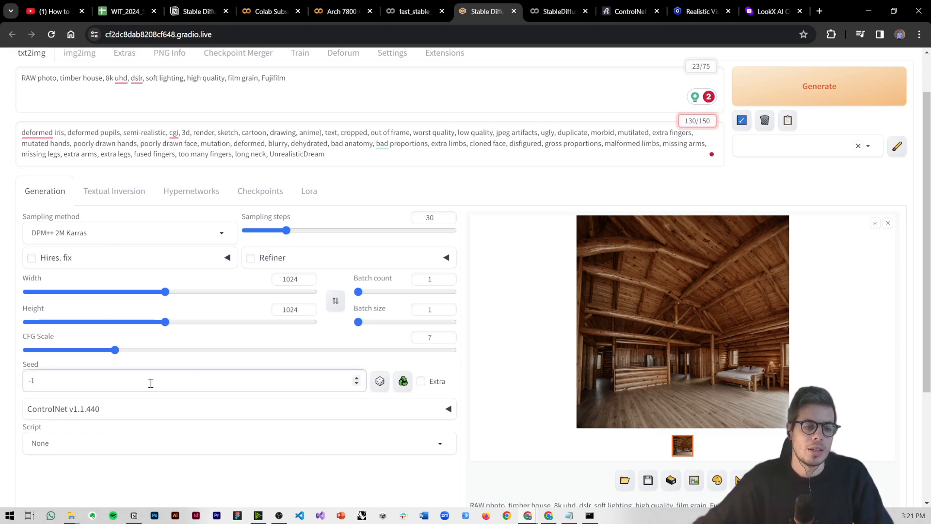
{"action": "double_click", "coordinate": [30, 364]}
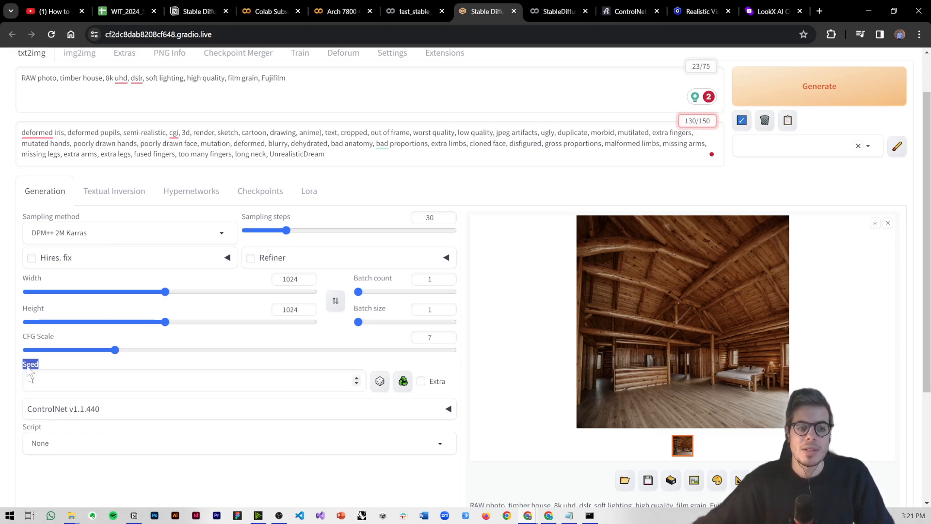
{"action": "left_click_drag", "start_coordinate": [224, 376], "coordinate": [3, 388]}
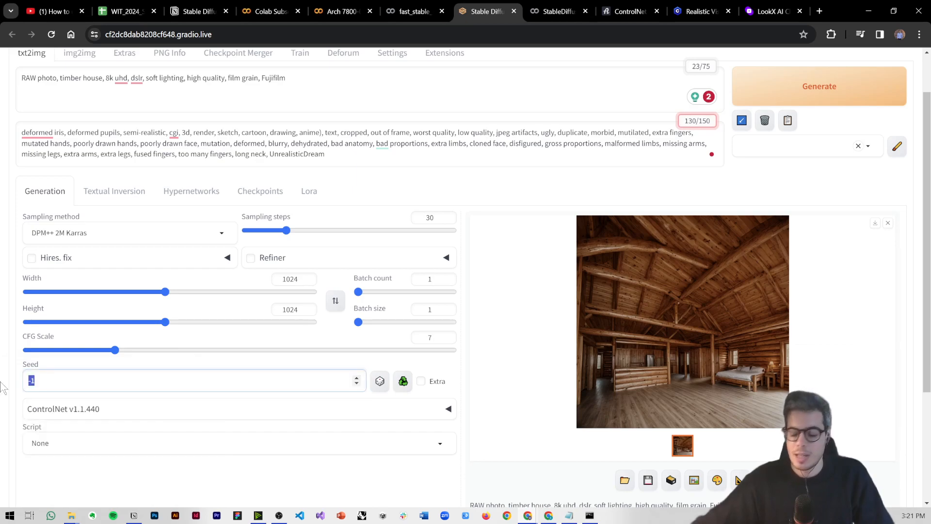
{"action": "left_click", "coordinate": [766, 100]}
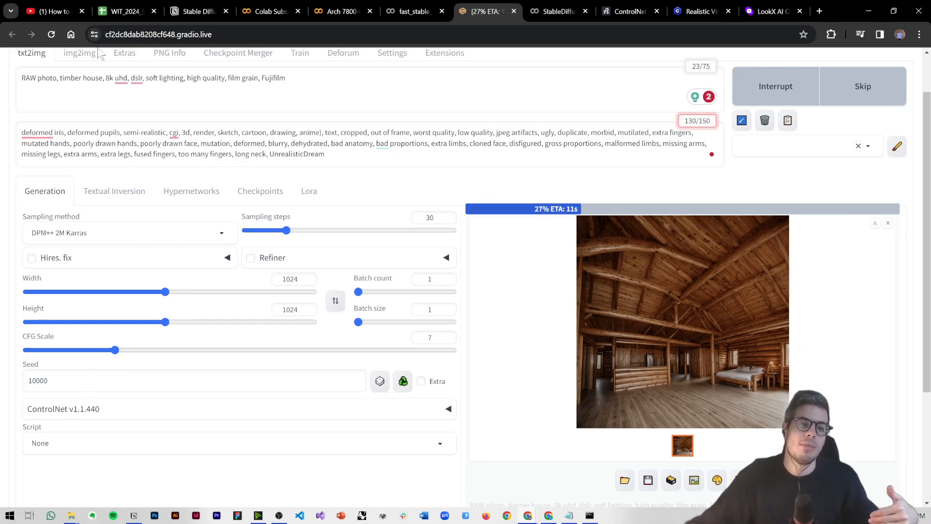
Change the seed to 10001 and generate another timber house image
{"action": "double_click", "coordinate": [30, 380]}
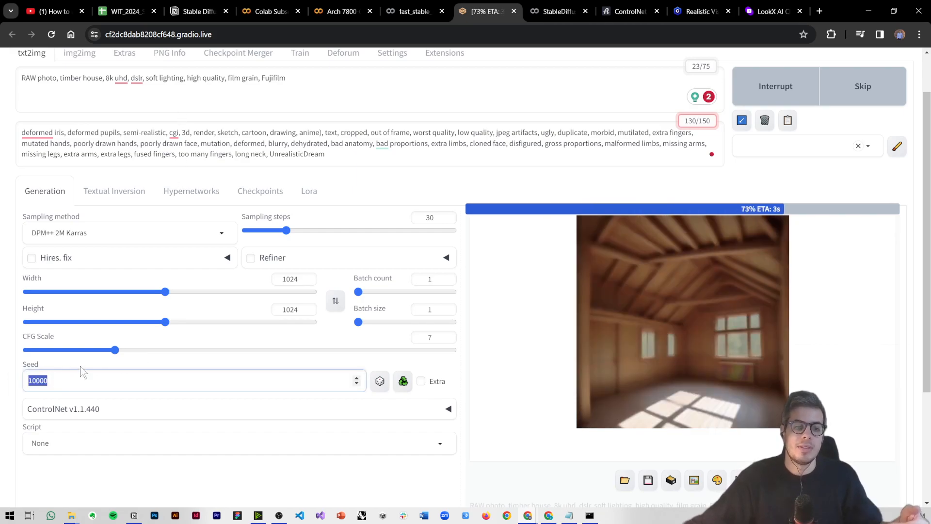
{"action": "left_click", "coordinate": [56, 386]}
{"action": "key", "text": "BackSpace"}
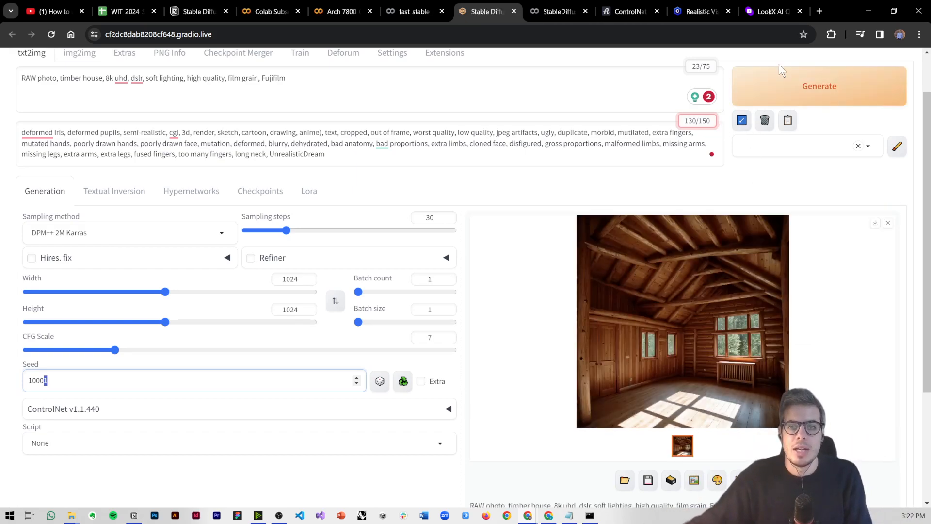
{"action": "left_click", "coordinate": [793, 92]}
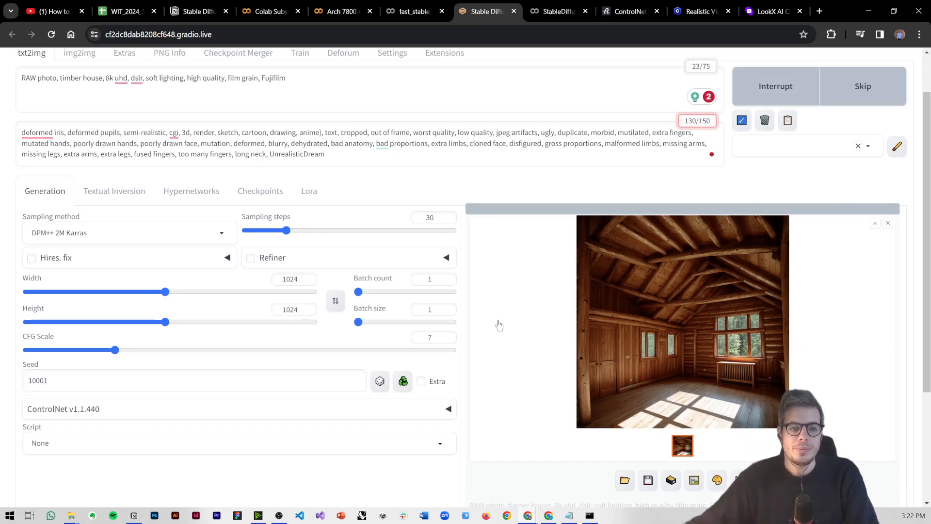
Clear the fixed seed and restore it to -1 for random seeds
{"action": "left_click_drag", "start_coordinate": [35, 380], "coordinate": [75, 384]}
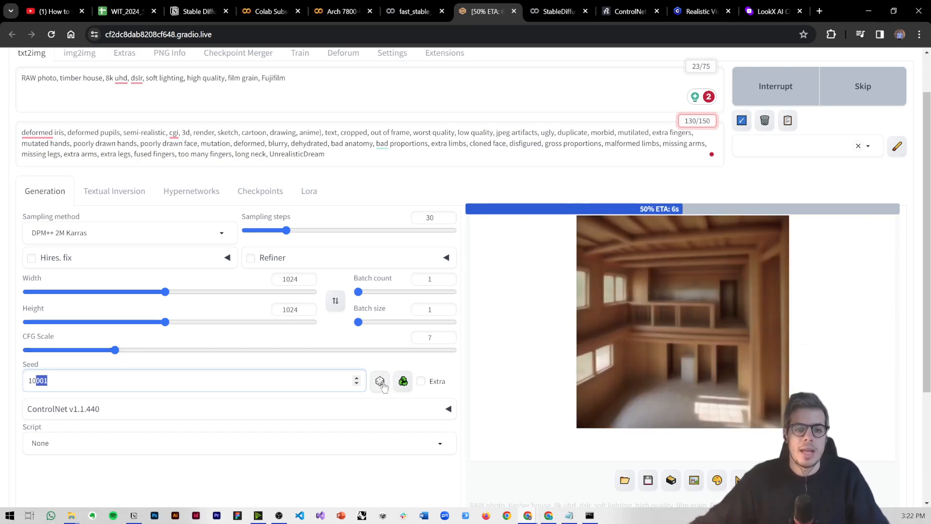
{"action": "left_click_drag", "start_coordinate": [42, 381], "coordinate": [28, 382]}
{"action": "left_click", "coordinate": [51, 383]}
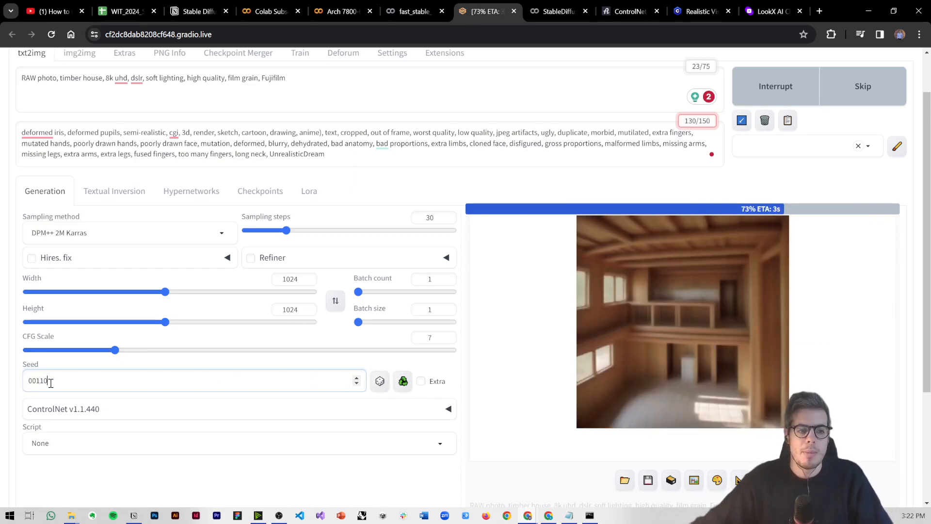
{"action": "key", "text": "ctrl+a"}
{"action": "key", "text": "BackSpace"}
{"action": "left_click", "coordinate": [54, 365]}
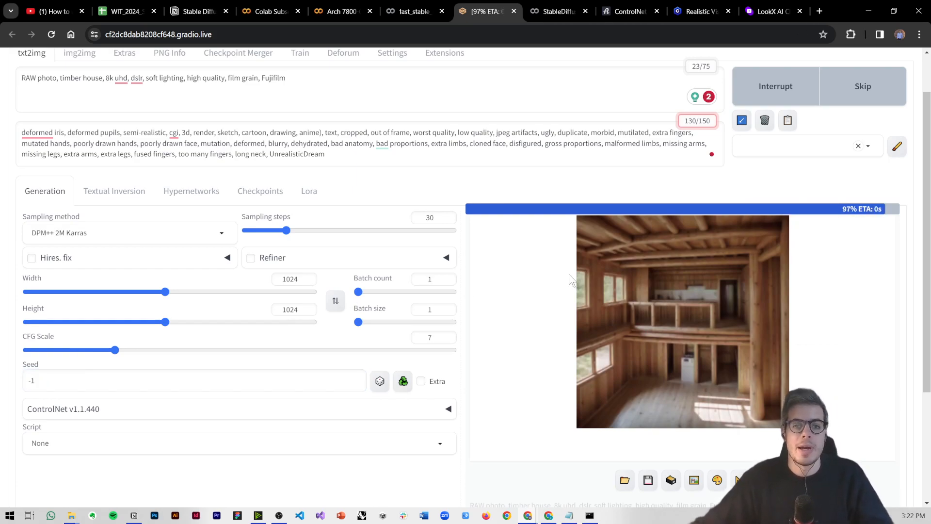
Inspect the generated timber interior in the full-size preview, both during and after generation, and return to the txt2img settings
{"action": "left_click", "coordinate": [629, 310]}
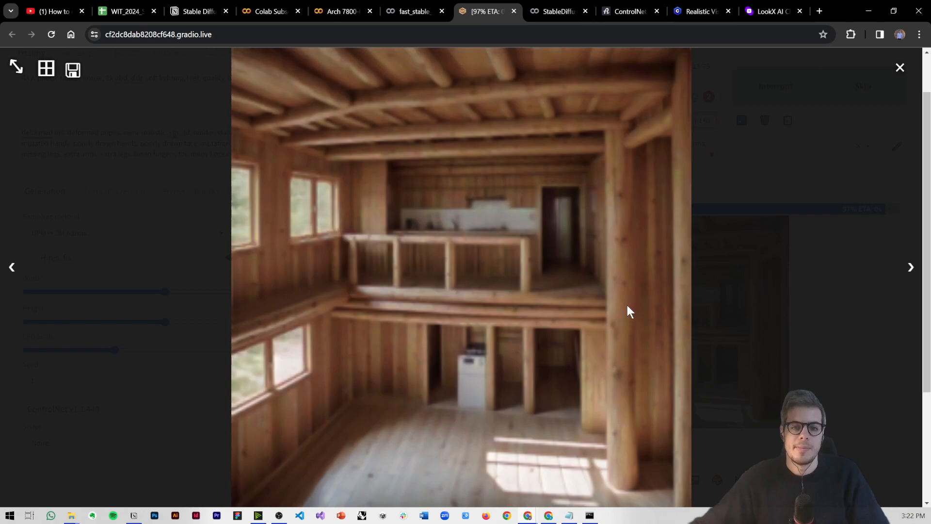
{"action": "left_click", "coordinate": [691, 276]}
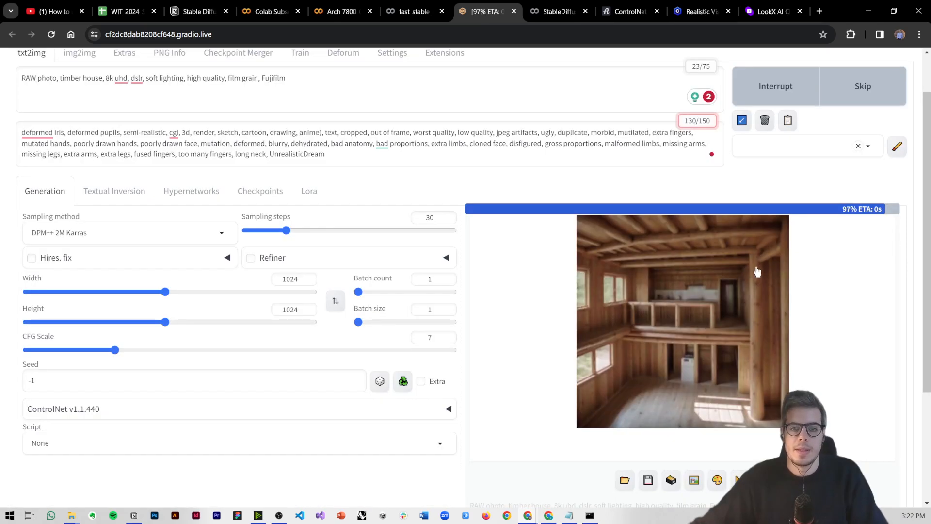
{"action": "left_click", "coordinate": [678, 324]}
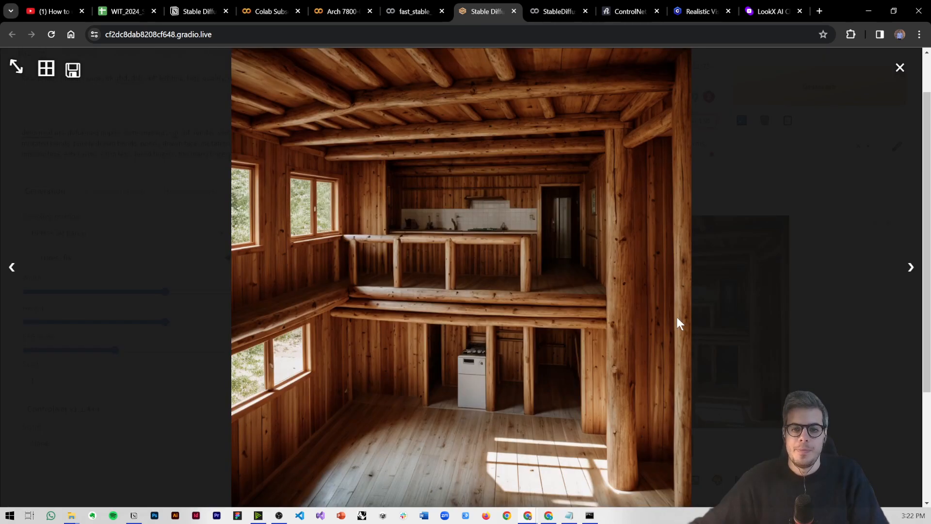
{"action": "left_click", "coordinate": [620, 284]}
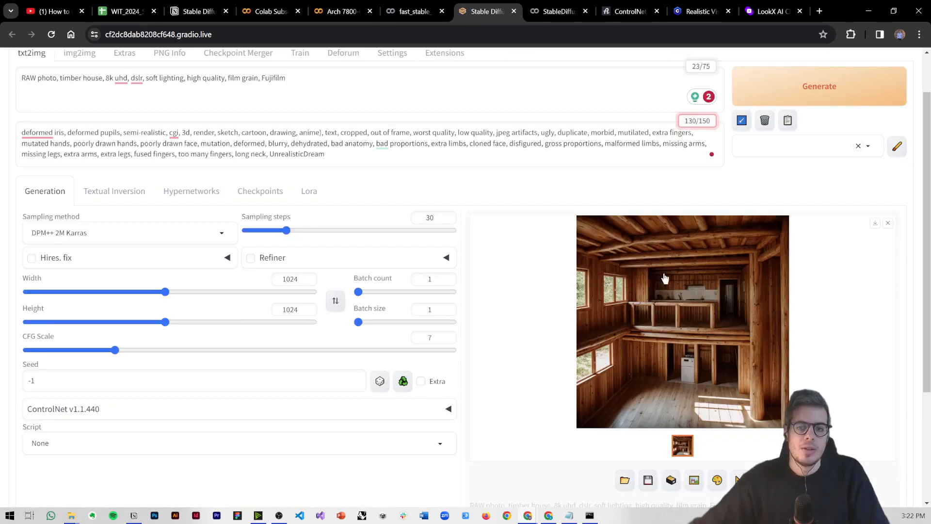
{"action": "scroll", "coordinate": [476, 355], "scroll_direction": "up", "scroll_amount": 1}
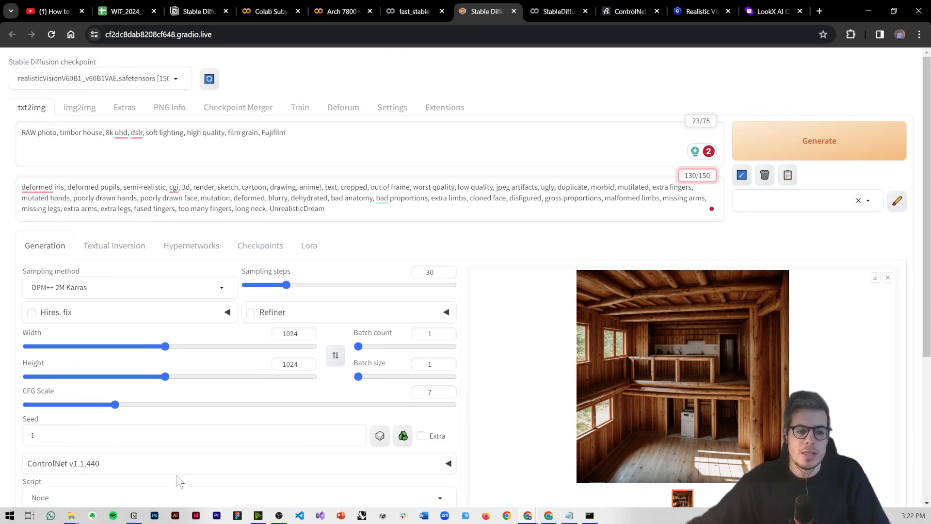
In File Explorer, browse from the Stable Diffusion outputs folder to txt2img-images and open the 2024-01-30 folder
{"action": "mouse_move", "coordinate": [71, 515]}
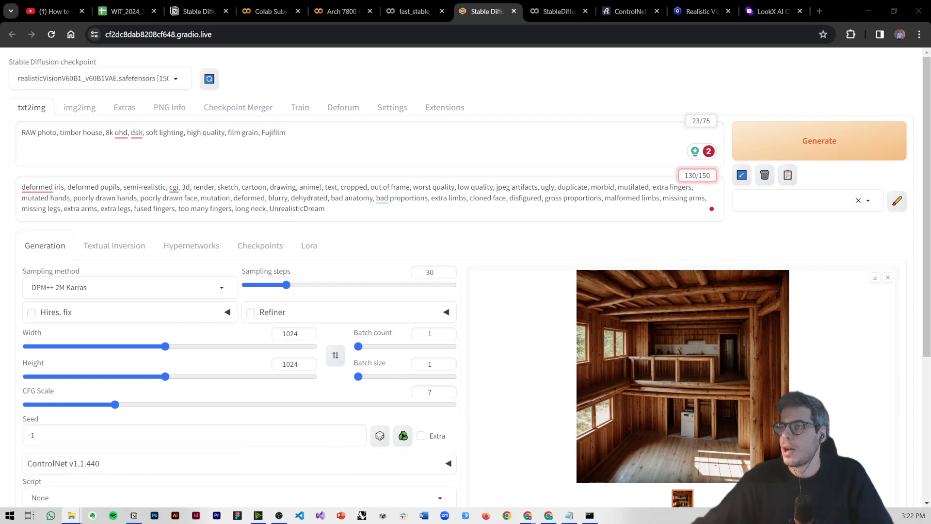
{"action": "left_click_drag", "start_coordinate": [930, 176], "coordinate": [282, 101]}
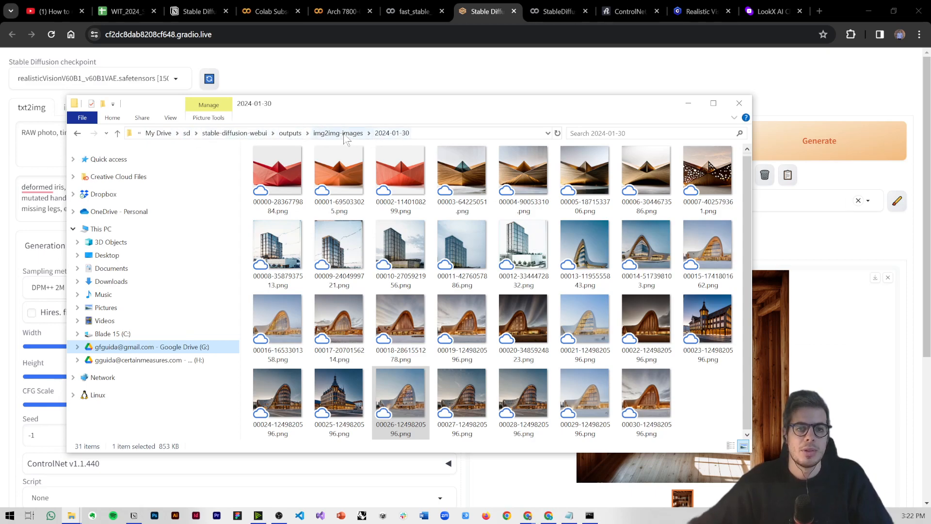
{"action": "left_click", "coordinate": [295, 134]}
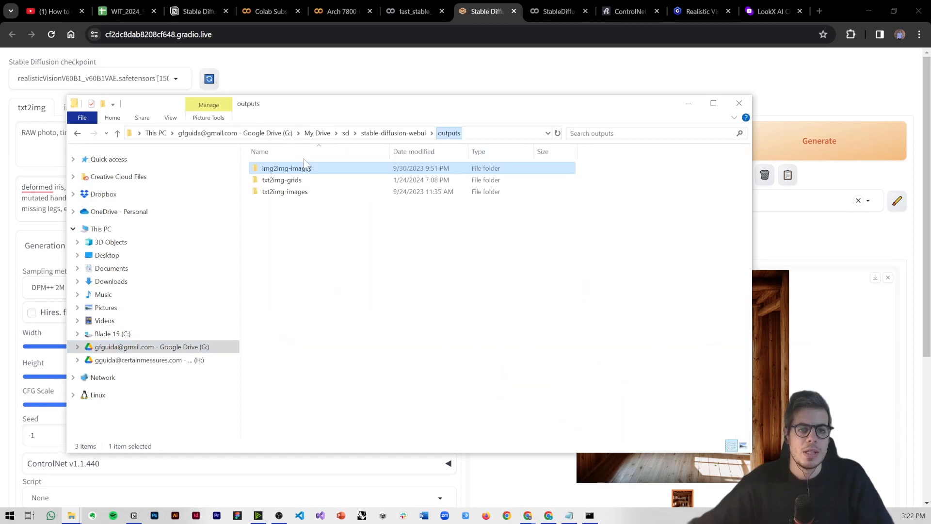
{"action": "left_click", "coordinate": [283, 193]}
{"action": "double_click", "coordinate": [283, 193]}
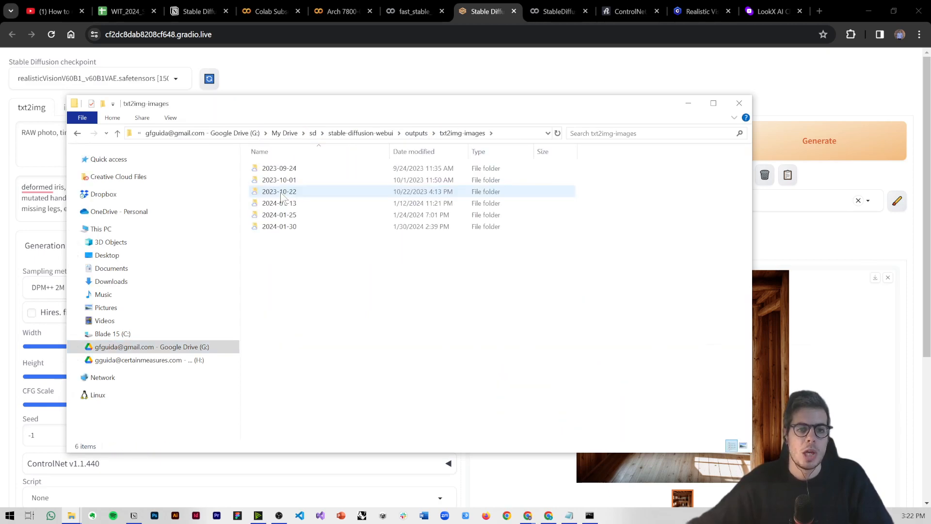
{"action": "double_click", "coordinate": [286, 227]}
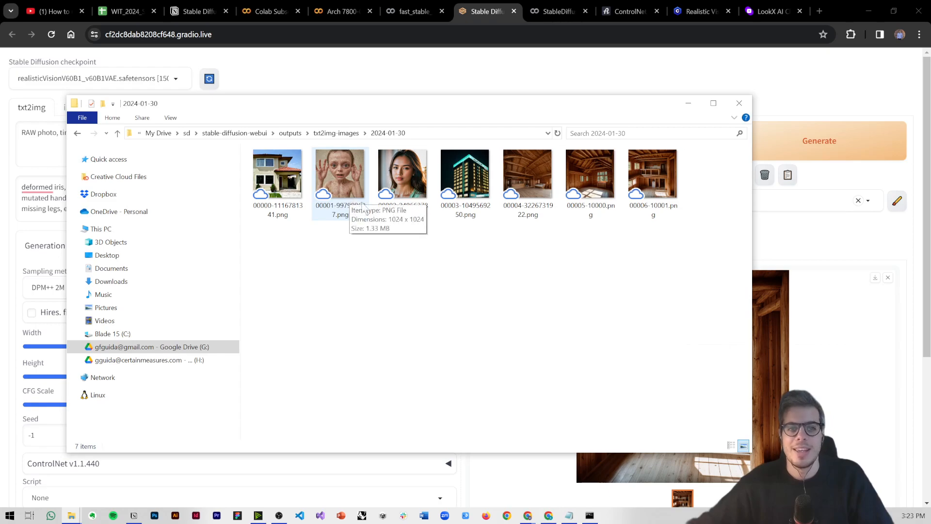
View the saved image 00006-10001.png, and close both the image viewer and the folder window
{"action": "left_click", "coordinate": [636, 208]}
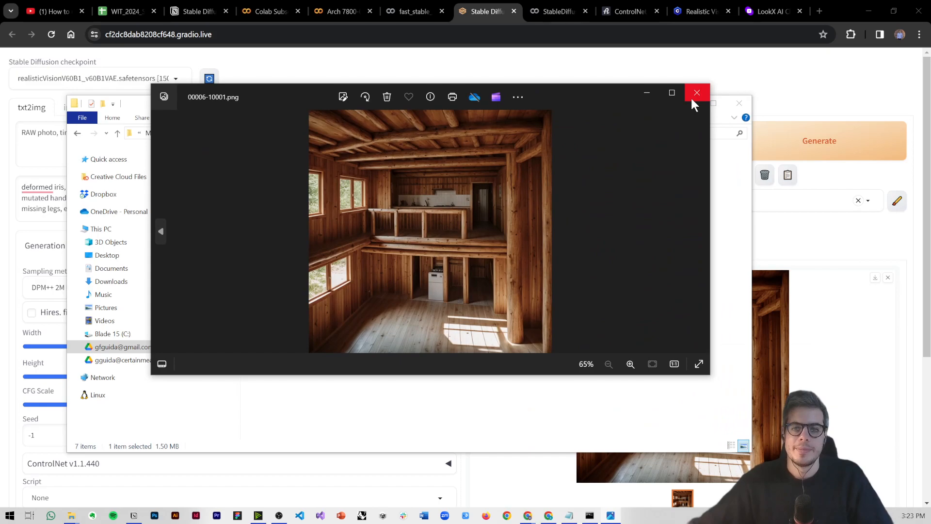
{"action": "left_click", "coordinate": [697, 93]}
{"action": "left_click", "coordinate": [738, 102]}
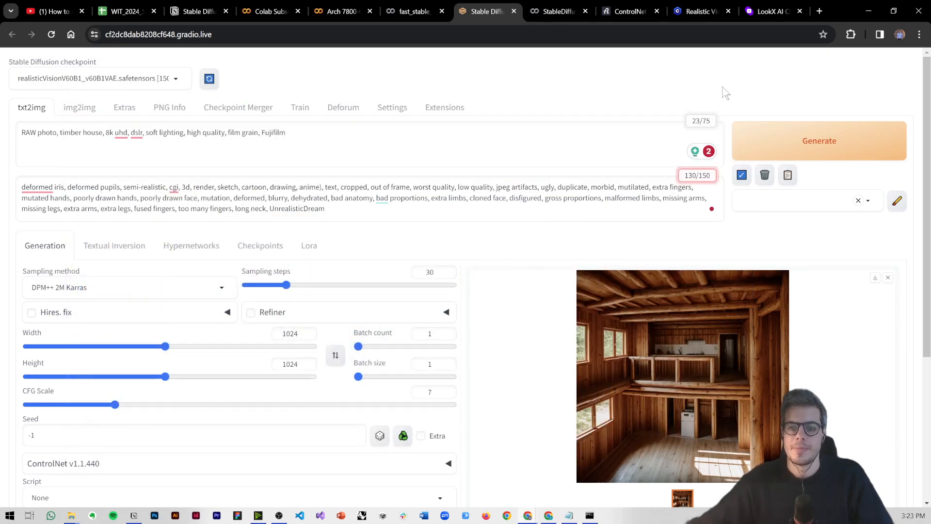
Review the available Stable Diffusion checkpoints without changing the selection, and close the Realistic Vision browser tab
{"action": "left_click", "coordinate": [160, 82]}
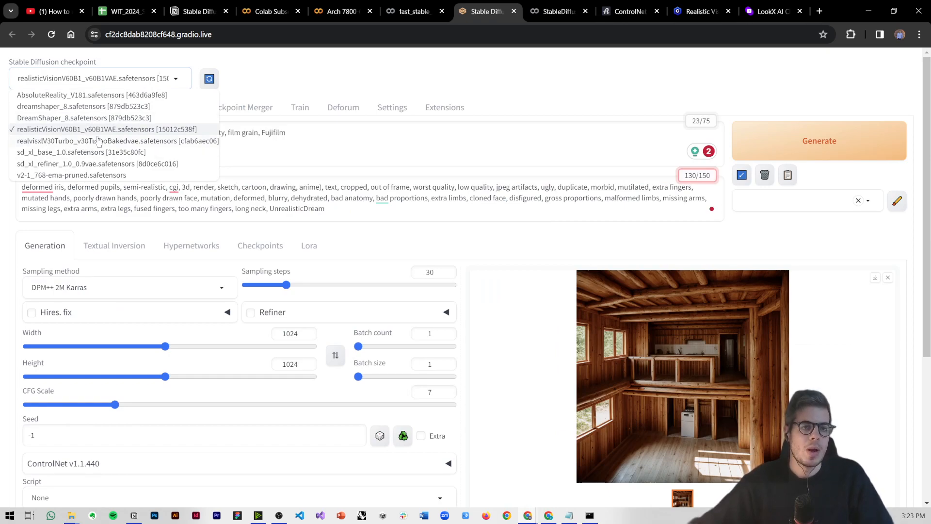
{"action": "left_click", "coordinate": [730, 11]}
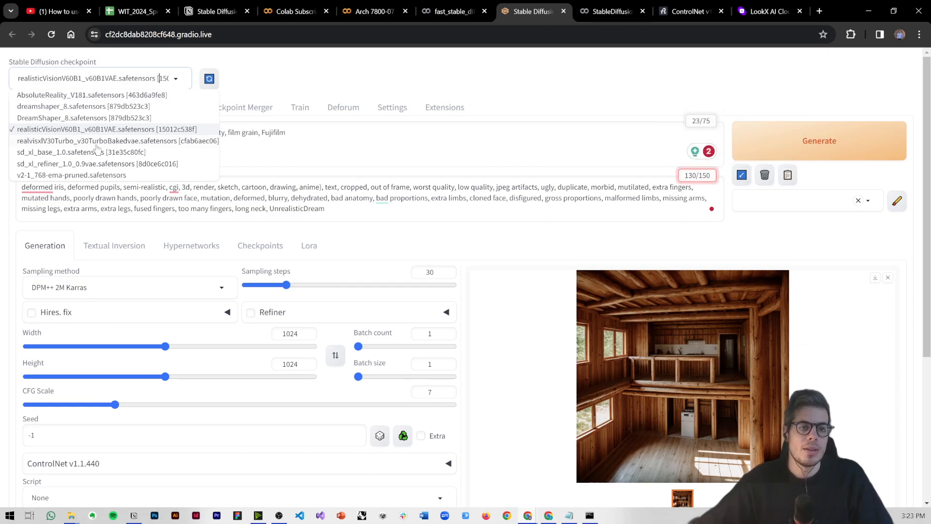
{"action": "left_click", "coordinate": [411, 92]}
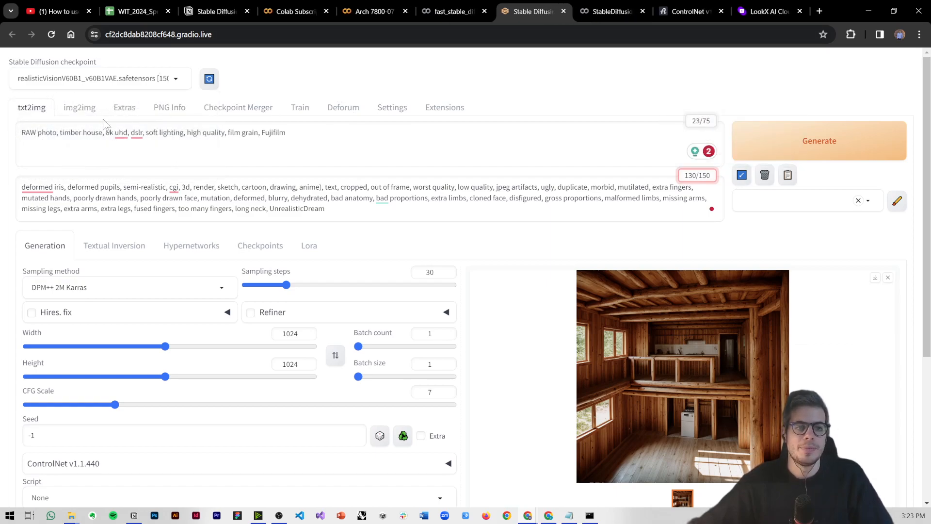
Switch to img2img and review its prompts, source image and generated result
{"action": "left_click", "coordinate": [79, 109]}
{"action": "scroll", "coordinate": [140, 149], "scroll_direction": "down", "scroll_amount": 1}
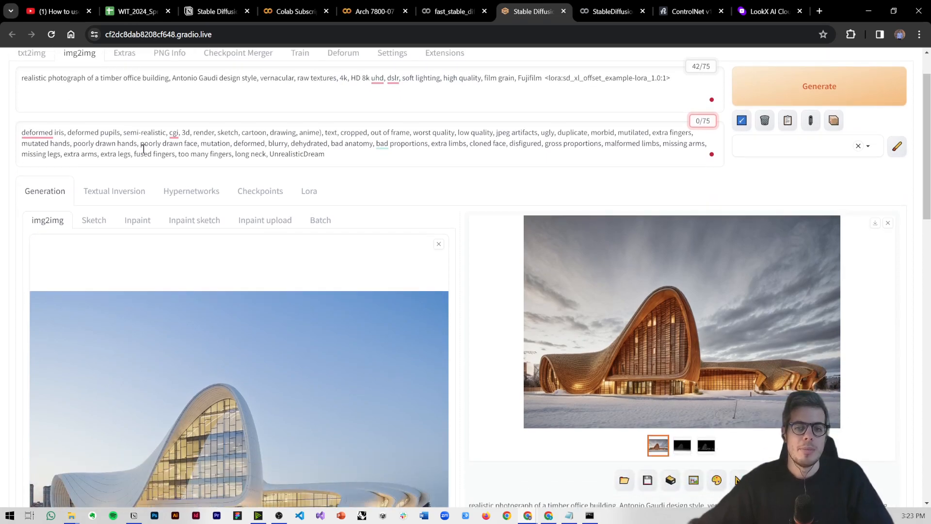
{"action": "scroll", "coordinate": [144, 149], "scroll_direction": "down", "scroll_amount": 1}
{"action": "scroll", "coordinate": [143, 149], "scroll_direction": "up", "scroll_amount": 1}
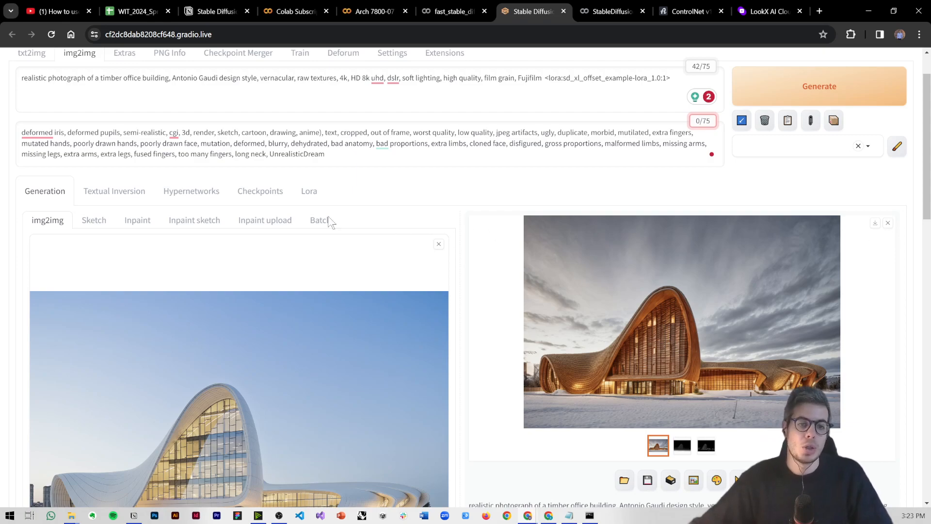
{"action": "scroll", "coordinate": [286, 204], "scroll_direction": "up", "scroll_amount": 1}
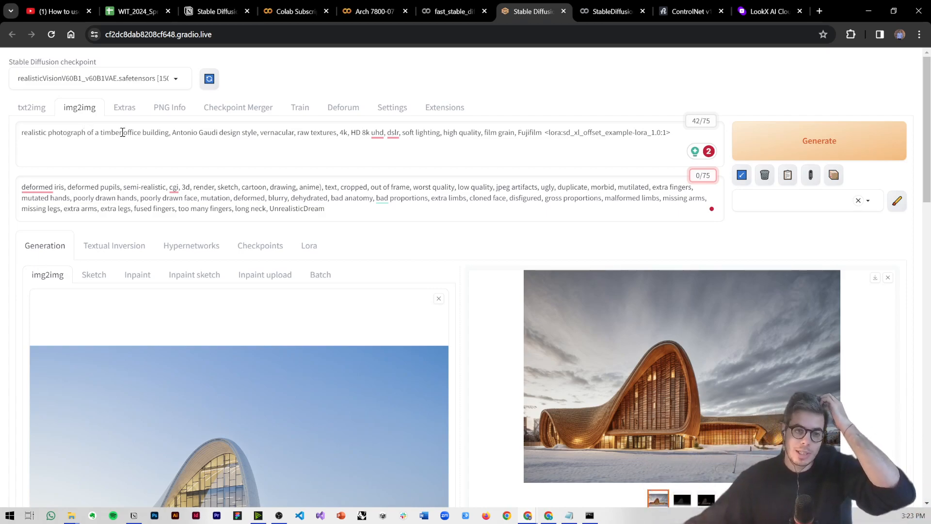
Review the wording of the positive prompt, including the Antonio Gaudi design style phrase
{"action": "left_click_drag", "start_coordinate": [47, 133], "coordinate": [267, 134]}
{"action": "left_click", "coordinate": [30, 132]}
{"action": "left_click_drag", "start_coordinate": [29, 133], "coordinate": [261, 132]}
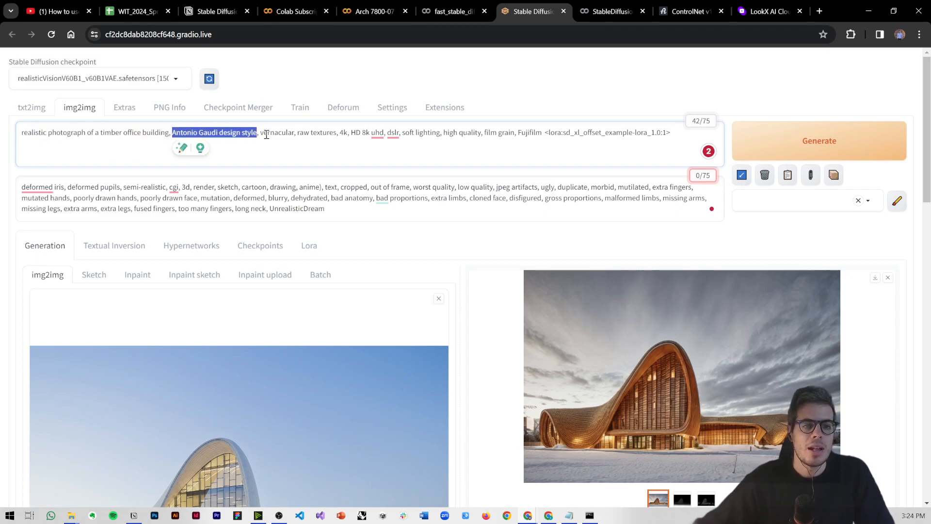
{"action": "left_click", "coordinate": [263, 132]}
Set the img2img output size to a width of 512 and a height of 672
{"action": "scroll", "coordinate": [327, 212], "scroll_direction": "down", "scroll_amount": 5}
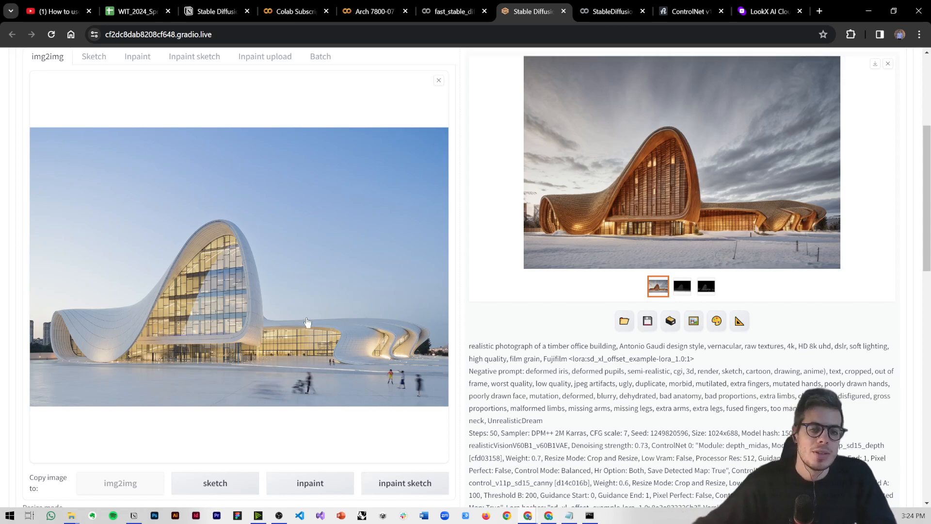
{"action": "scroll", "coordinate": [220, 286], "scroll_direction": "down", "scroll_amount": 3}
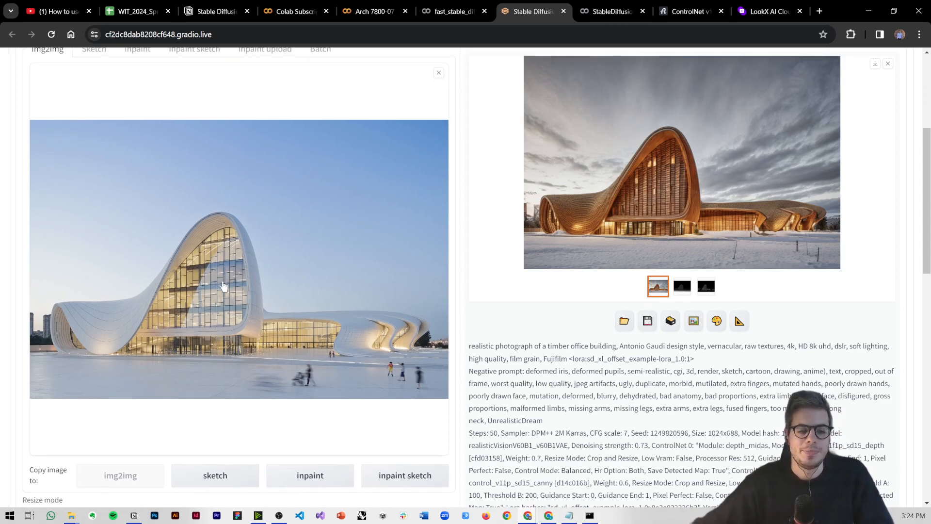
{"action": "scroll", "coordinate": [224, 287], "scroll_direction": "down", "scroll_amount": 8}
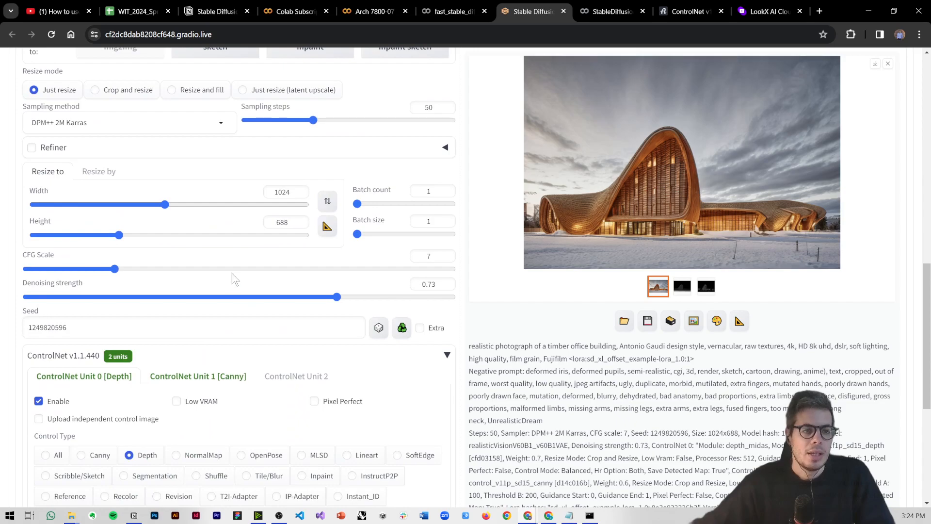
{"action": "scroll", "coordinate": [257, 233], "scroll_direction": "up", "scroll_amount": 1}
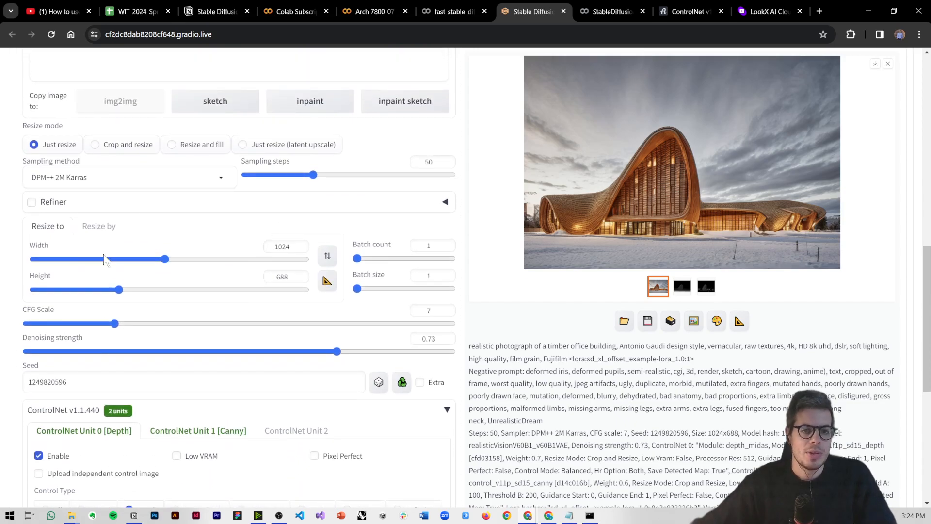
{"action": "left_click", "coordinate": [278, 245]}
{"action": "left_click_drag", "start_coordinate": [278, 245], "coordinate": [293, 244]}
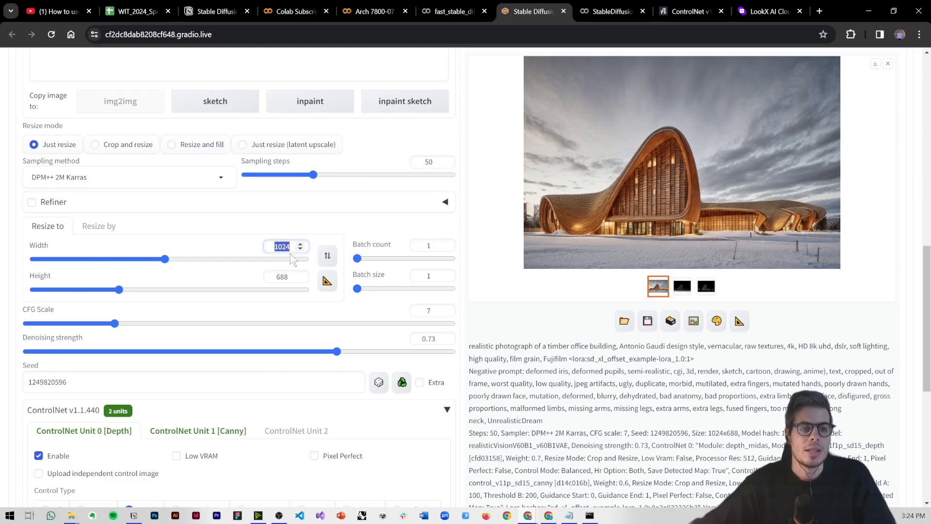
{"action": "scroll", "coordinate": [290, 253], "scroll_direction": "up", "scroll_amount": 3}
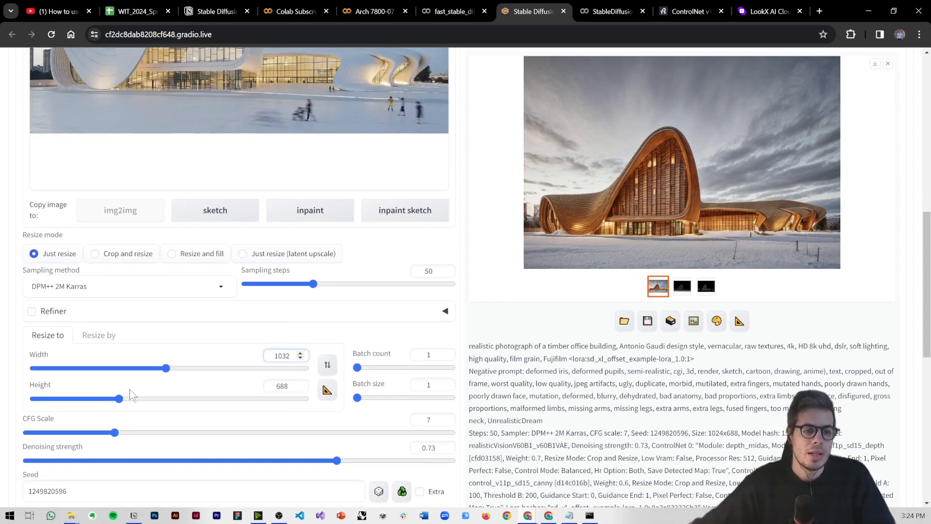
{"action": "mouse_move", "coordinate": [120, 398]}
{"action": "left_mouse_down"}
{"action": "mouse_move", "coordinate": [127, 400]}
{"action": "mouse_move", "coordinate": [117, 403]}
{"action": "left_mouse_up"}
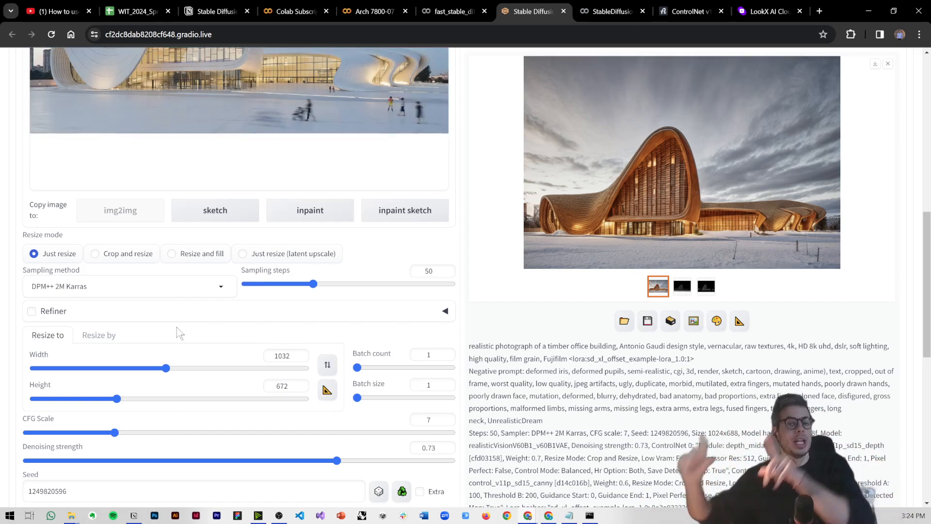
{"action": "left_click_drag", "start_coordinate": [165, 369], "coordinate": [100, 376]}
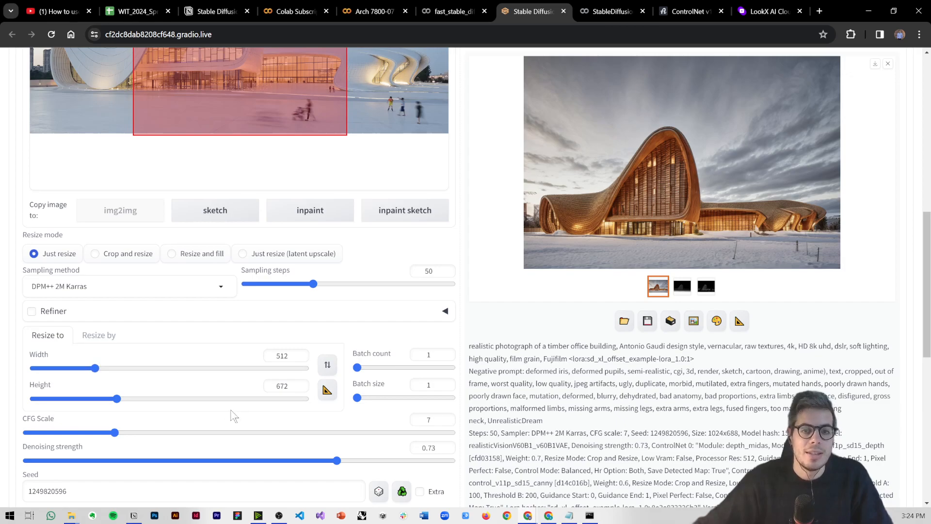
Generate the img2img image with the current prompt and resized dimensions
{"action": "scroll", "coordinate": [740, 189], "scroll_direction": "up", "scroll_amount": 5}
{"action": "scroll", "coordinate": [741, 188], "scroll_direction": "up", "scroll_amount": 5}
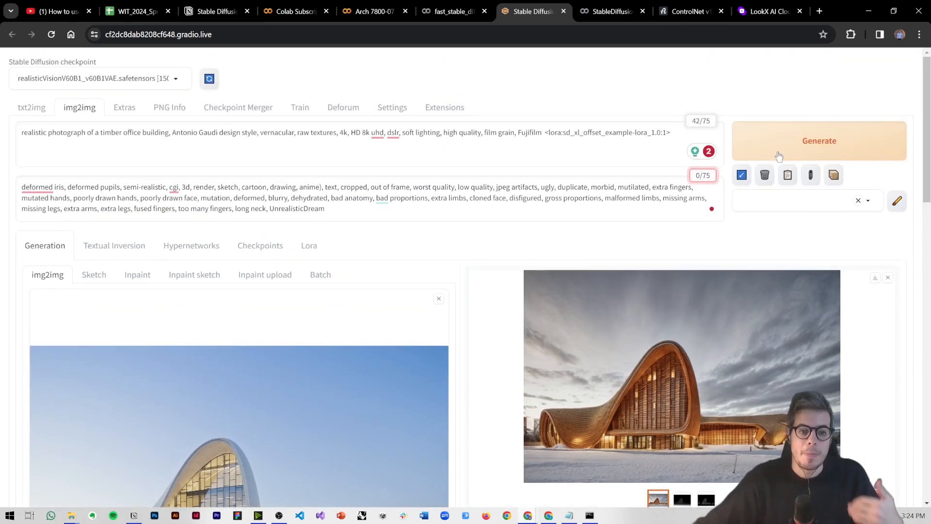
{"action": "left_click", "coordinate": [775, 146]}
Set the img2img output size to a width of 1024 and a height of 680
{"action": "scroll", "coordinate": [358, 228], "scroll_direction": "down", "scroll_amount": 3}
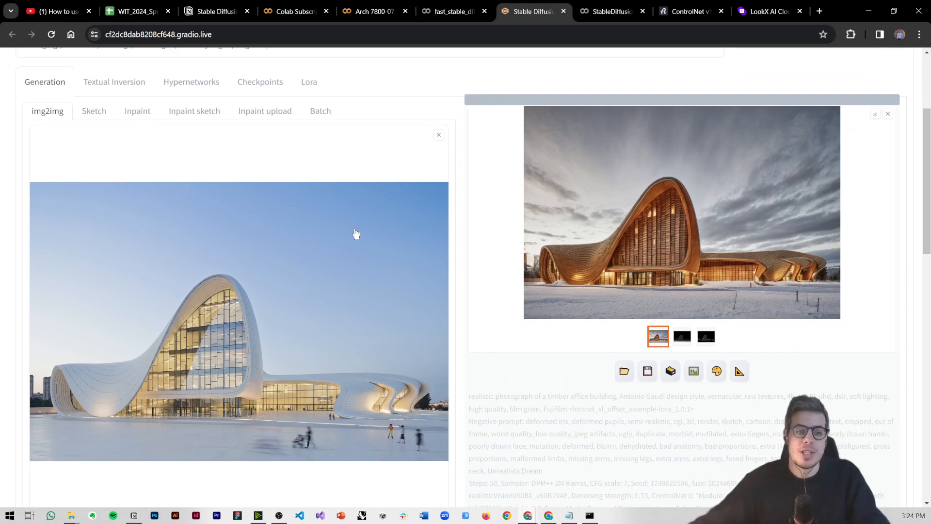
{"action": "scroll", "coordinate": [339, 243], "scroll_direction": "down", "scroll_amount": 2}
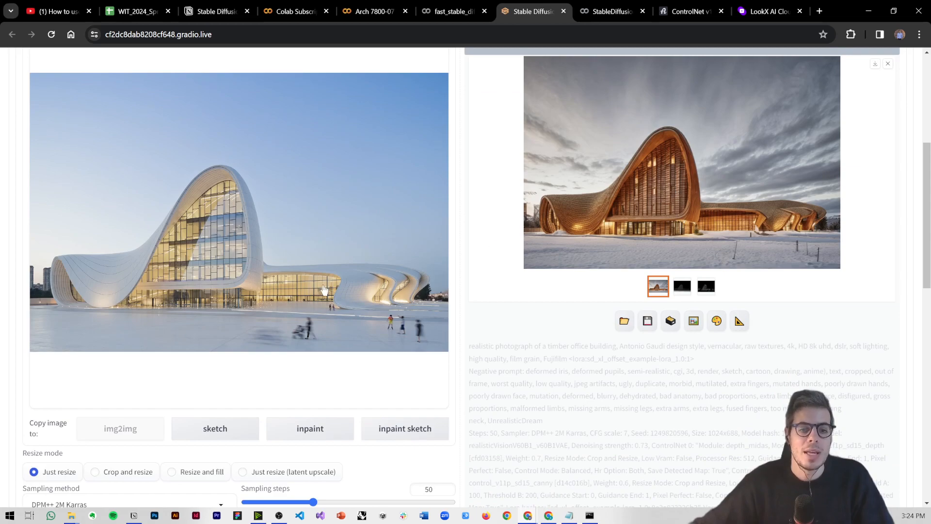
{"action": "scroll", "coordinate": [298, 286], "scroll_direction": "down", "scroll_amount": 3}
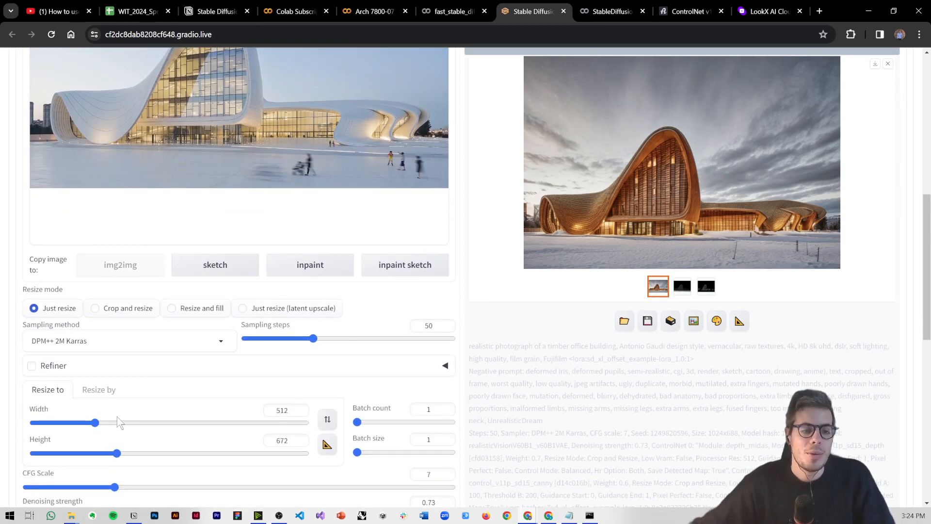
{"action": "double_click", "coordinate": [285, 410]}
{"action": "type", "text": "1024"}
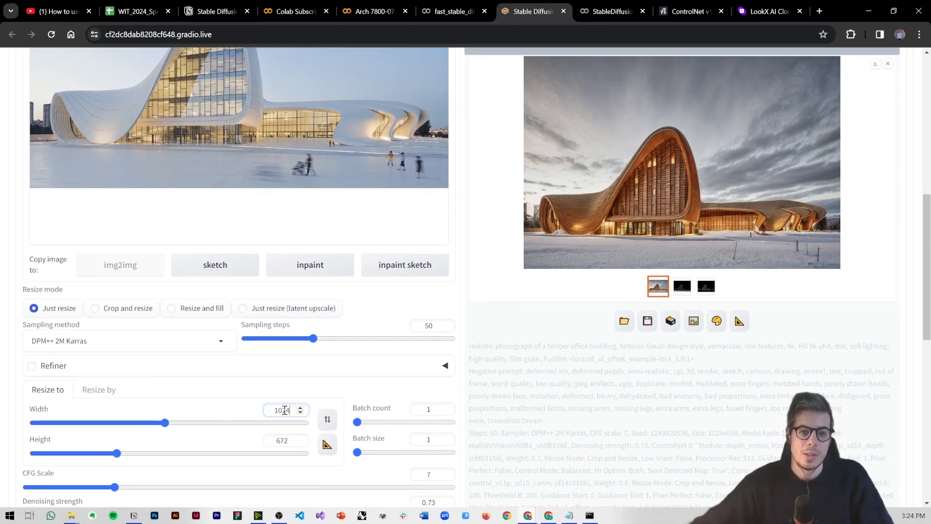
{"action": "mouse_move", "coordinate": [117, 453]}
{"action": "left_mouse_down"}
{"action": "mouse_move", "coordinate": [125, 452]}
{"action": "mouse_move", "coordinate": [81, 452]}
{"action": "mouse_move", "coordinate": [133, 454]}
{"action": "mouse_move", "coordinate": [119, 456]}
{"action": "left_mouse_up"}
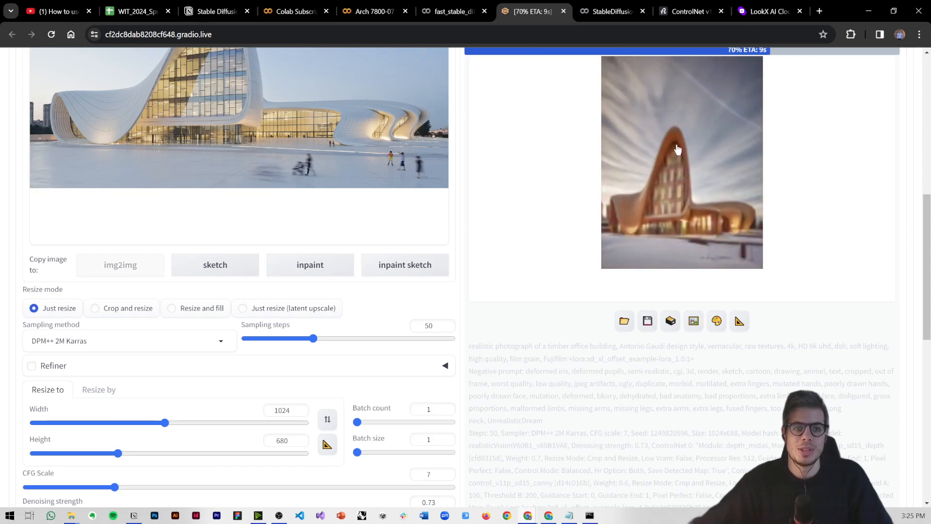
Inspect the generated portrait-format image at full size, closing the enlarged preview when done
{"action": "scroll", "coordinate": [679, 154], "scroll_direction": "up", "scroll_amount": 5}
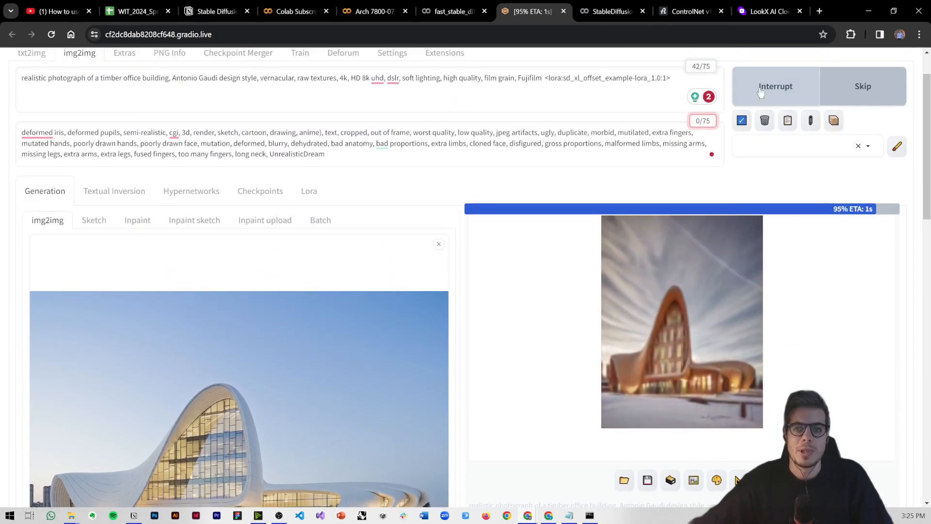
{"action": "scroll", "coordinate": [704, 280], "scroll_direction": "down", "scroll_amount": 2}
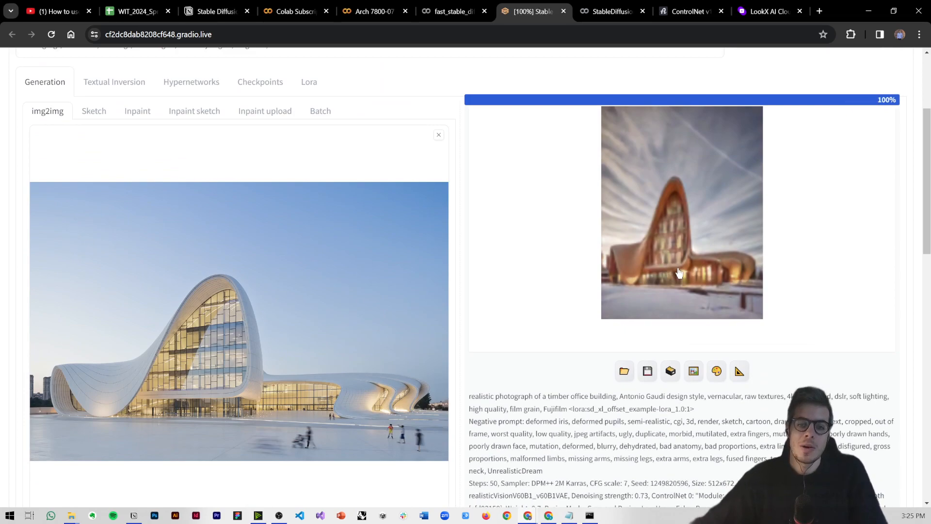
{"action": "left_click", "coordinate": [677, 253]}
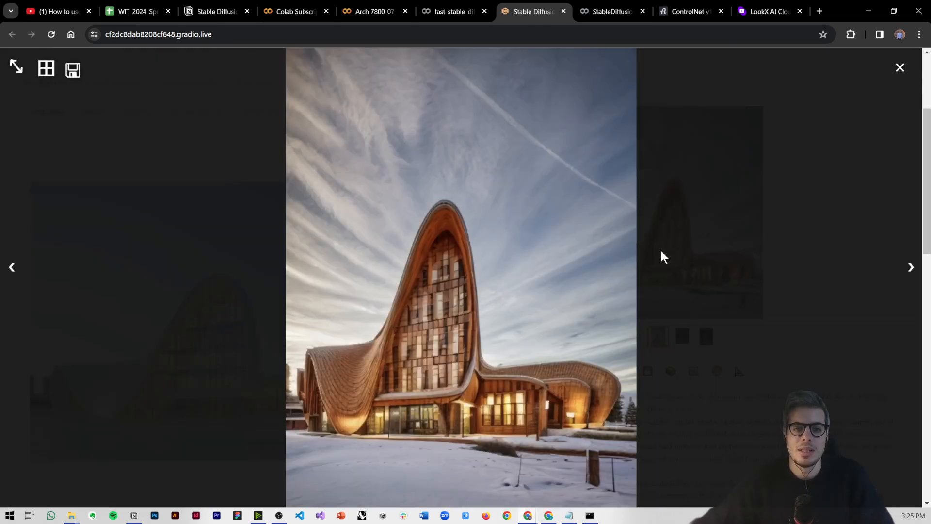
{"action": "left_click", "coordinate": [558, 320]}
Load the realvisxlV30Turbo_v30TurboBakedvae checkpoint and generate a new img2img image with it
{"action": "scroll", "coordinate": [319, 287], "scroll_direction": "up", "scroll_amount": 4}
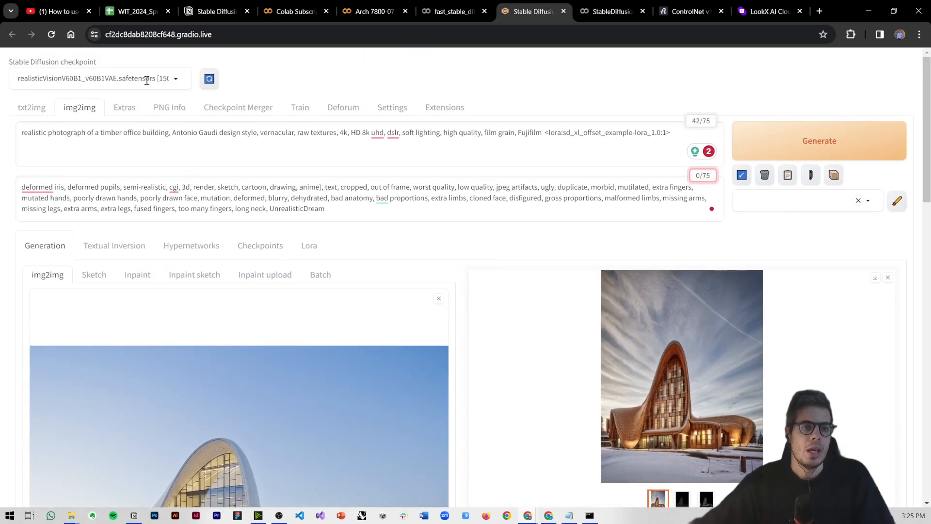
{"action": "left_click", "coordinate": [147, 80]}
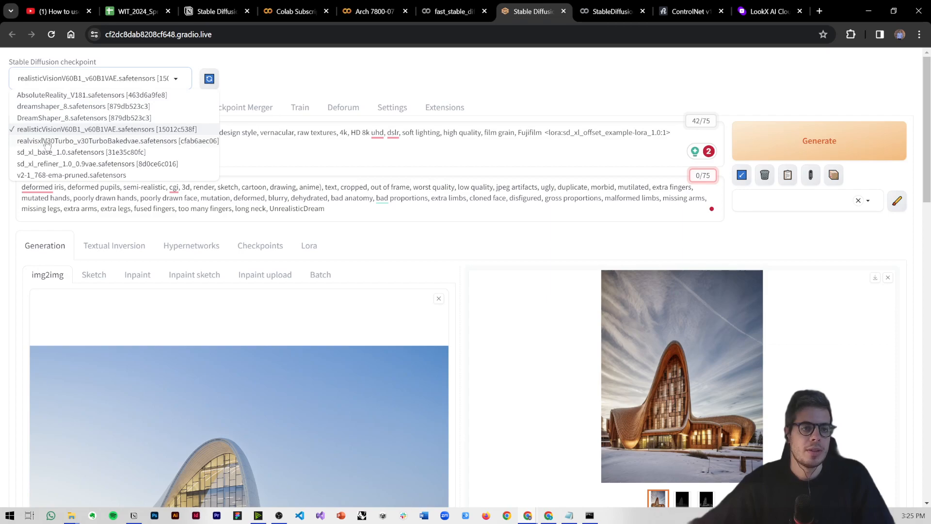
{"action": "left_click", "coordinate": [29, 142]}
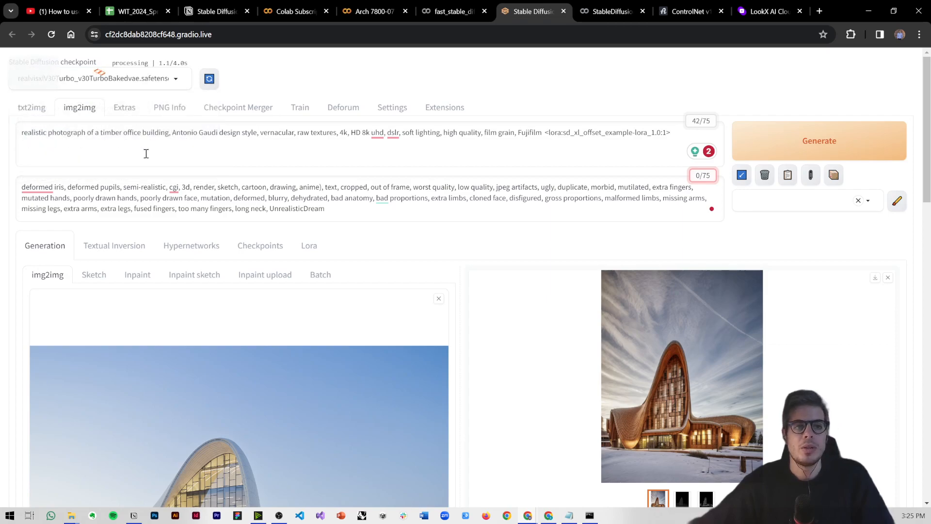
{"action": "left_click", "coordinate": [795, 151]}
{"action": "scroll", "coordinate": [458, 232], "scroll_direction": "down", "scroll_amount": 2}
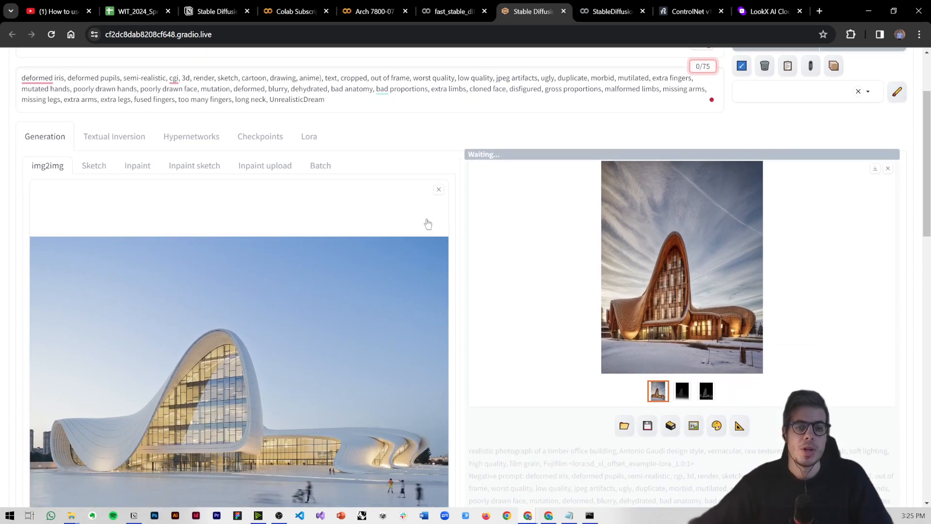
{"action": "scroll", "coordinate": [428, 223], "scroll_direction": "down", "scroll_amount": 1}
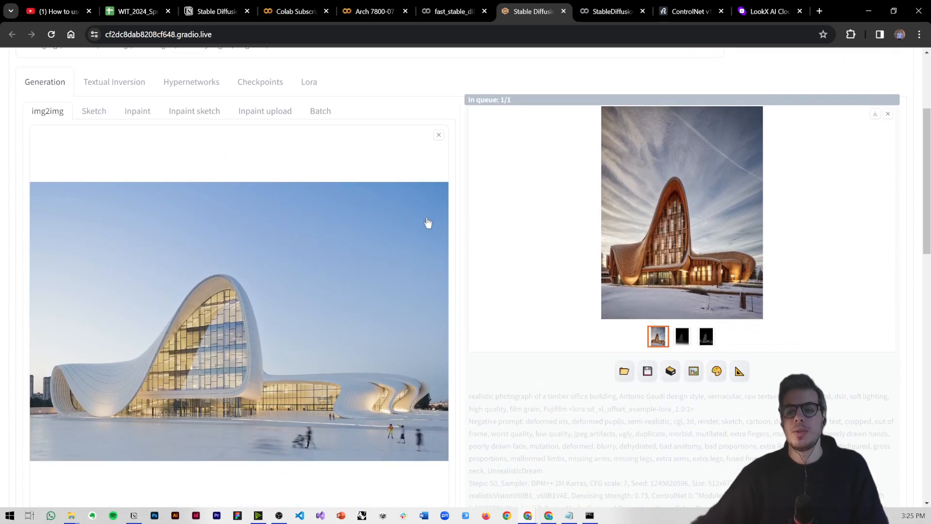
{"action": "scroll", "coordinate": [405, 223], "scroll_direction": "up", "scroll_amount": 3}
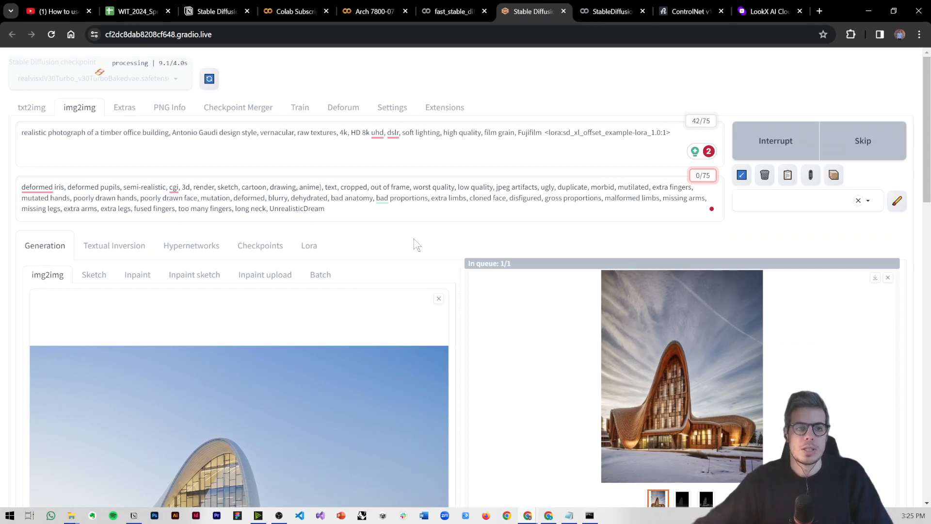
{"action": "scroll", "coordinate": [401, 243], "scroll_direction": "down", "scroll_amount": 4}
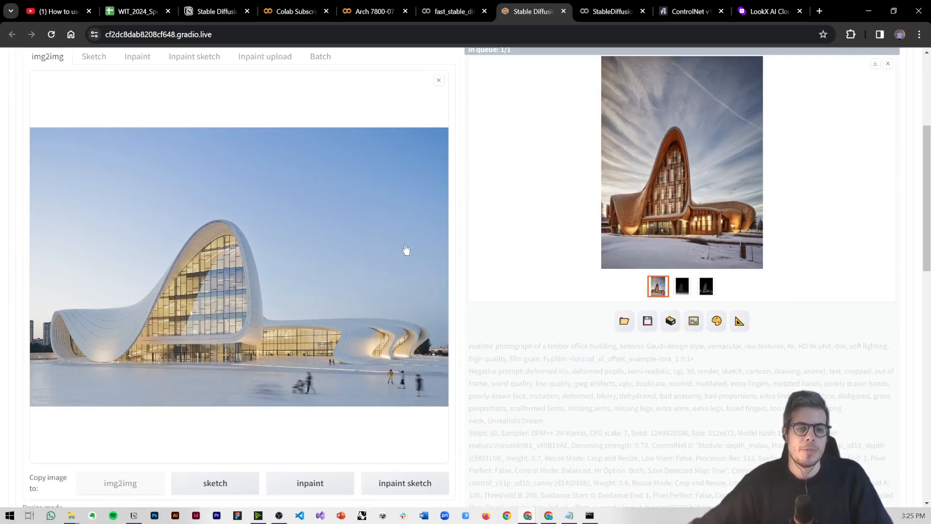
{"action": "scroll", "coordinate": [408, 247], "scroll_direction": "up", "scroll_amount": 1}
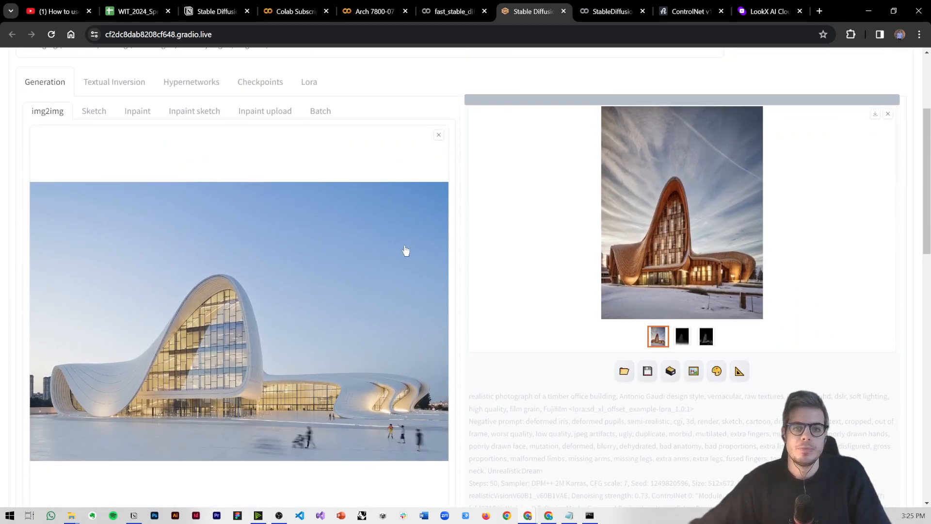
Switch to the fast_stable_diffusion_AUTOMATIC1111 Colab notebook, examine the latest ControlNet messages in the run log, and return to the Stable Diffusion web UI
{"action": "left_click", "coordinate": [456, 13]}
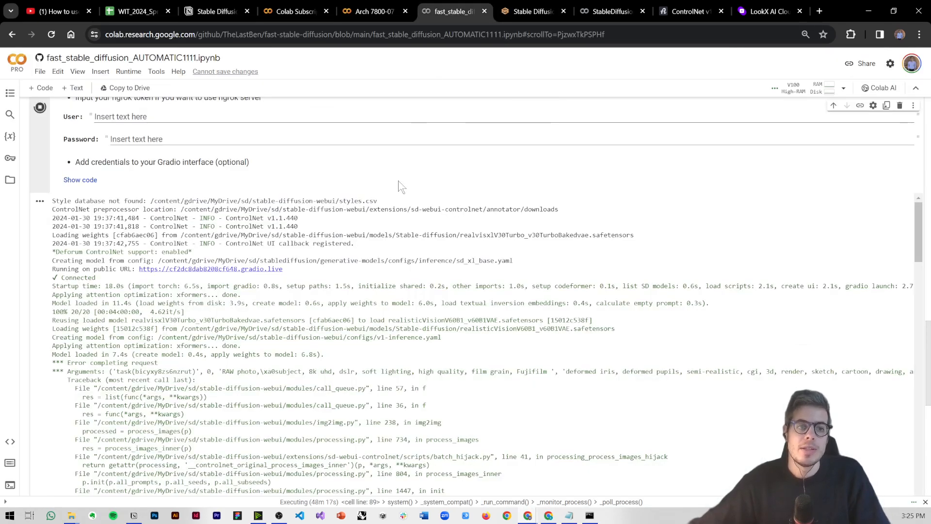
{"action": "scroll", "coordinate": [34, 262], "scroll_direction": "down", "scroll_amount": 5}
{"action": "scroll", "coordinate": [34, 262], "scroll_direction": "down", "scroll_amount": 1}
{"action": "scroll", "coordinate": [89, 204], "scroll_direction": "down", "scroll_amount": 10}
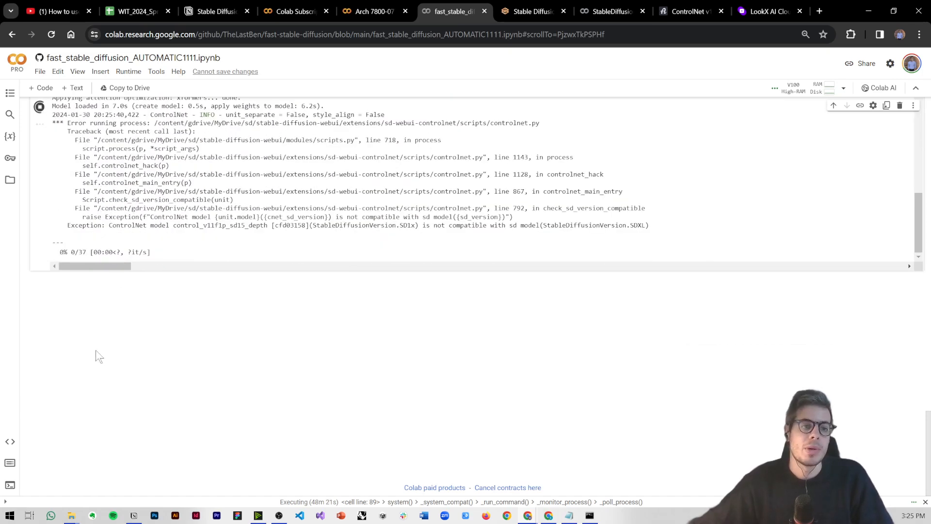
{"action": "scroll", "coordinate": [48, 374], "scroll_direction": "up", "scroll_amount": 2}
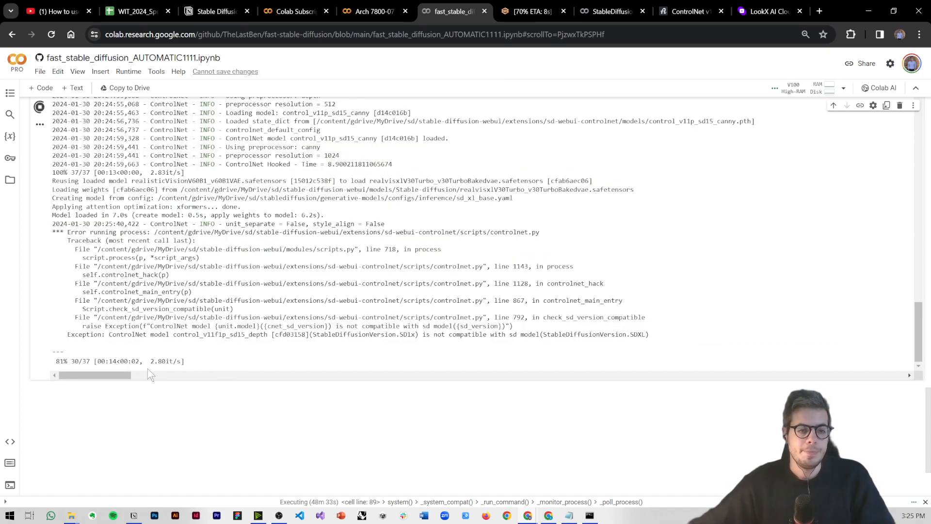
{"action": "left_click", "coordinate": [518, 14]}
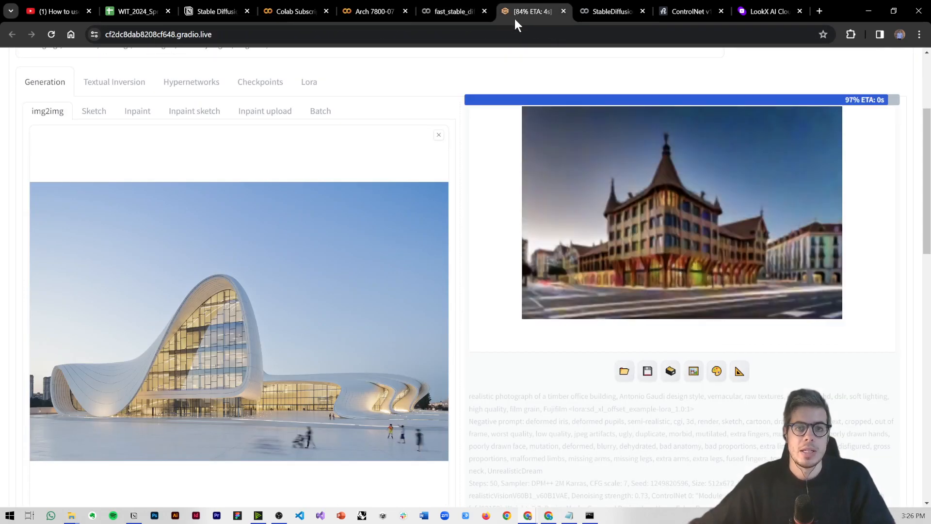
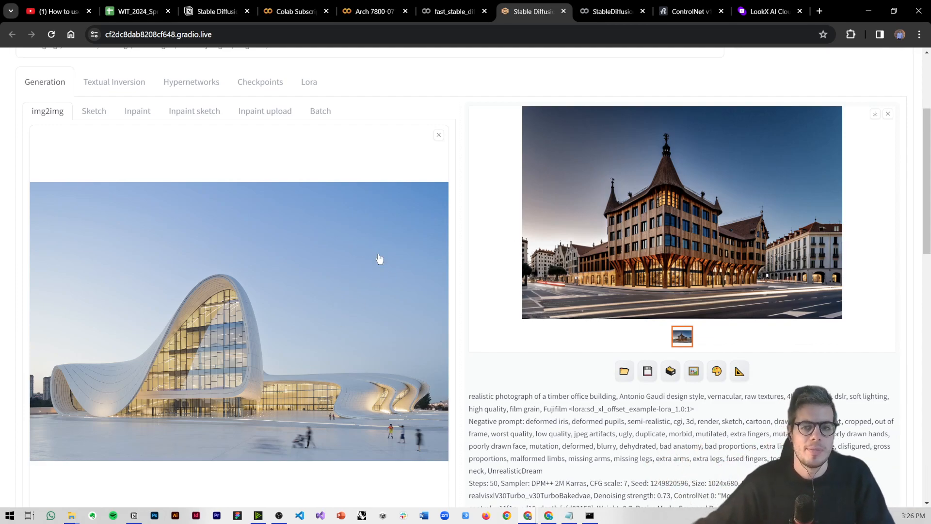
Set the img2img denoising strength to 0.72
{"action": "scroll", "coordinate": [380, 260], "scroll_direction": "down", "scroll_amount": 7}
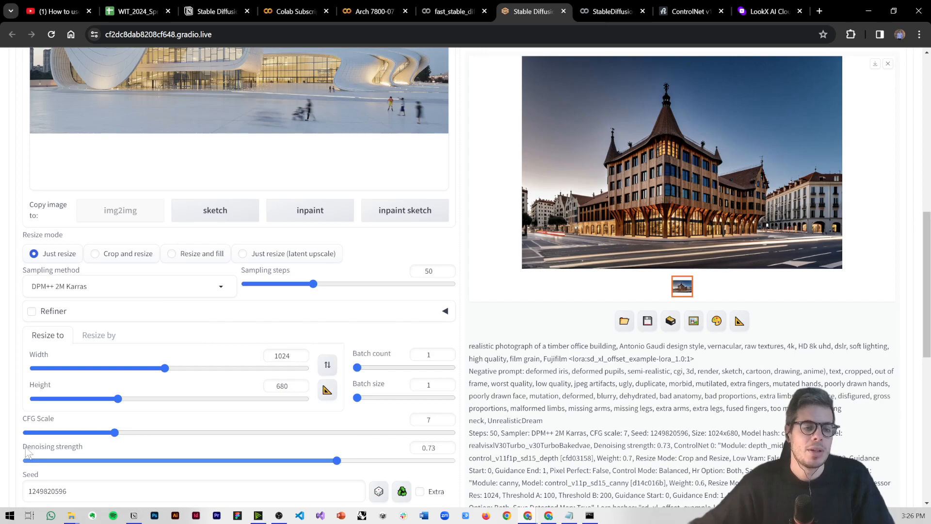
{"action": "left_click_drag", "start_coordinate": [338, 461], "coordinate": [332, 460]}
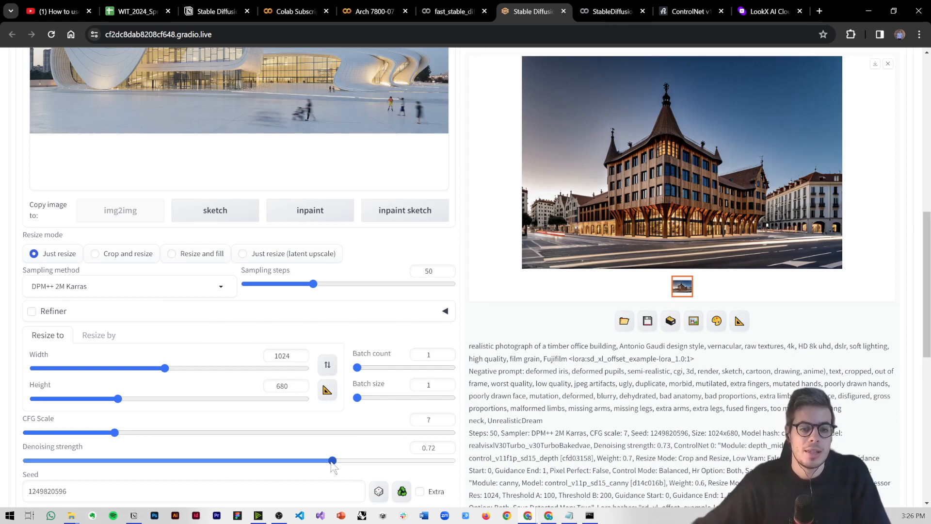
{"action": "scroll", "coordinate": [333, 466], "scroll_direction": "up", "scroll_amount": 1}
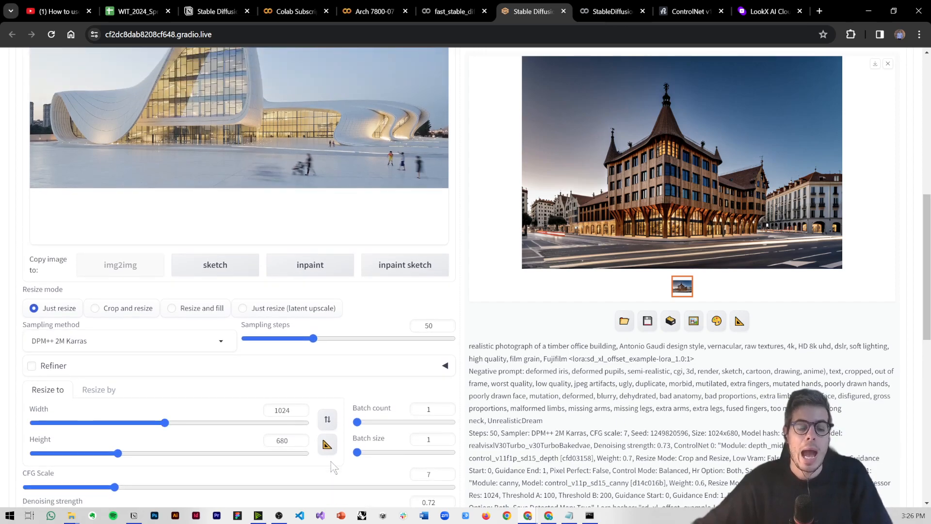
{"action": "scroll", "coordinate": [333, 467], "scroll_direction": "down", "scroll_amount": 1}
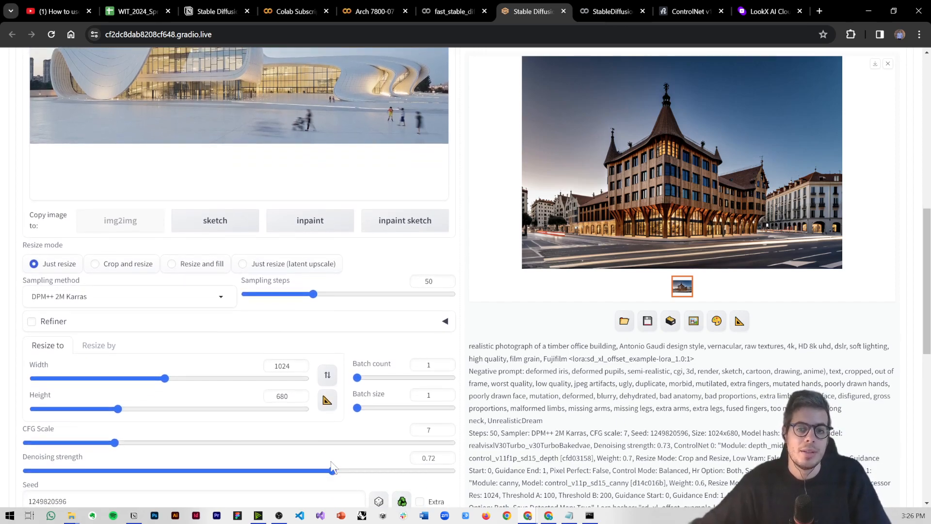
Generate a new img2img image with denoising strength 0.09 and 20 sampling steps
{"action": "left_click_drag", "start_coordinate": [334, 461], "coordinate": [67, 464]}
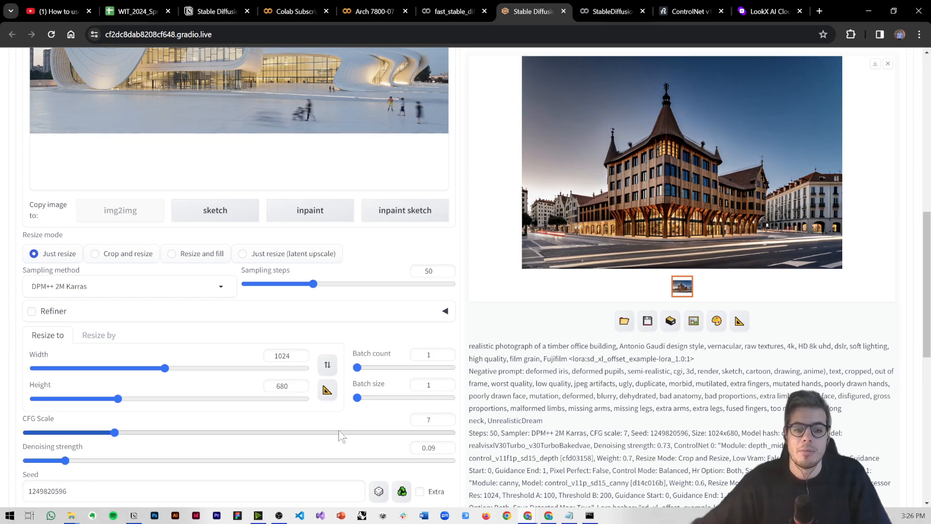
{"action": "scroll", "coordinate": [760, 162], "scroll_direction": "up", "scroll_amount": 4}
{"action": "scroll", "coordinate": [761, 163], "scroll_direction": "up", "scroll_amount": 4}
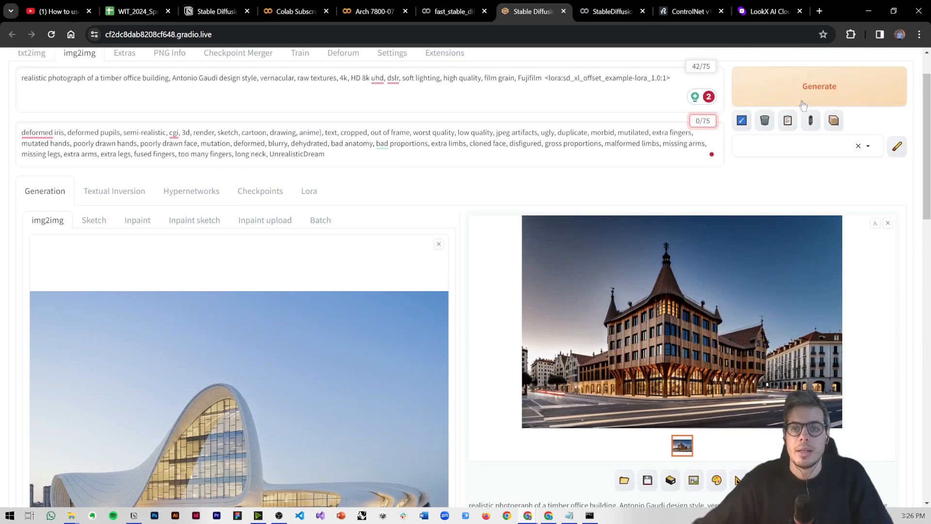
{"action": "scroll", "coordinate": [805, 109], "scroll_direction": "down", "scroll_amount": 5}
{"action": "double_click", "coordinate": [436, 489]}
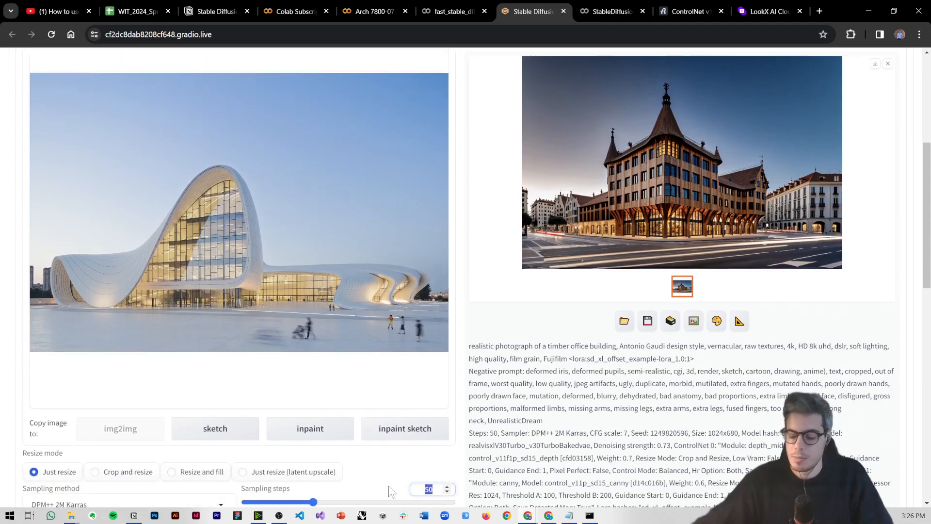
{"action": "type", "text": "20"}
{"action": "scroll", "coordinate": [576, 404], "scroll_direction": "up", "scroll_amount": 5}
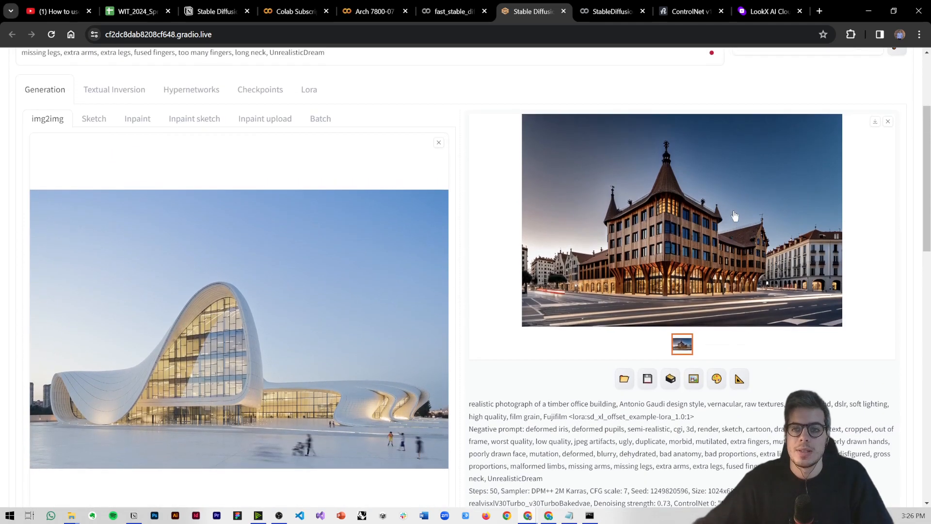
{"action": "left_click", "coordinate": [752, 99]}
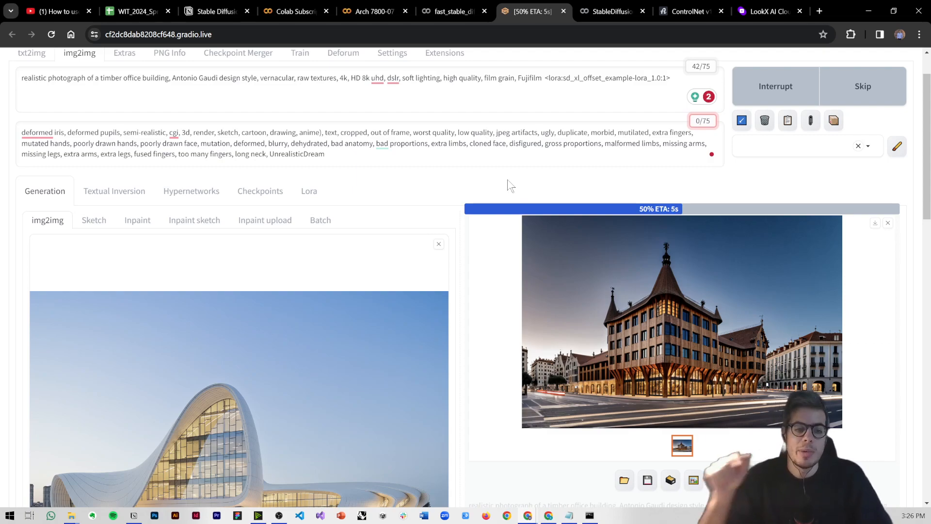
Compare the generated image with the source photo and inspect it at full size, closing the enlarged preview when done
{"action": "scroll", "coordinate": [505, 190], "scroll_direction": "down", "scroll_amount": 3}
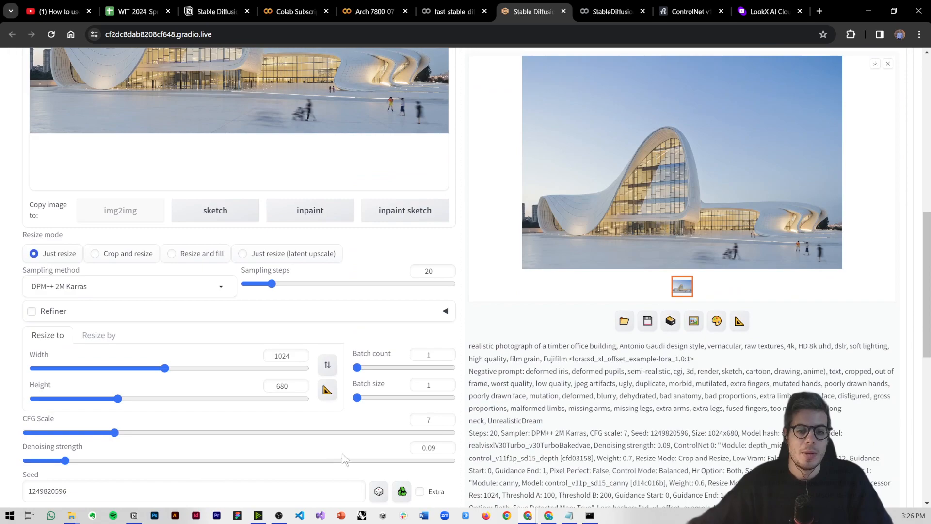
{"action": "scroll", "coordinate": [618, 396], "scroll_direction": "up", "scroll_amount": 7}
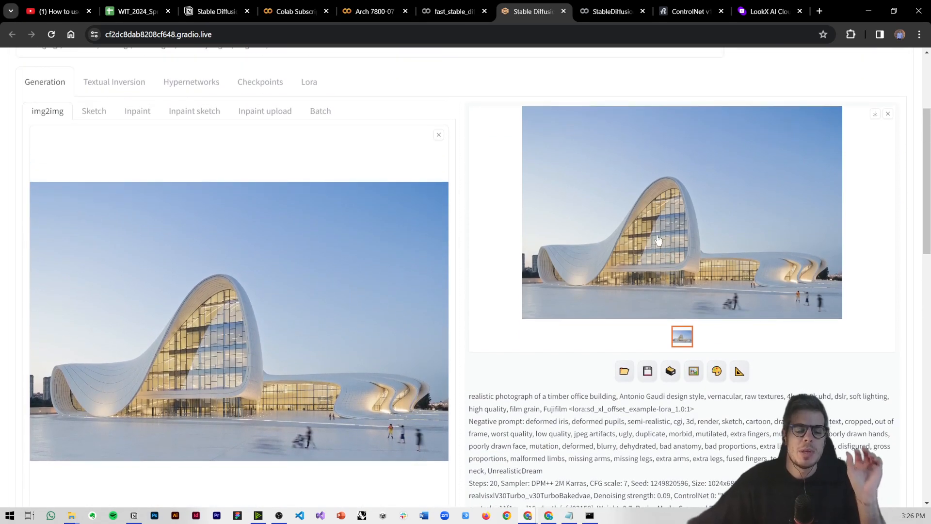
{"action": "left_click", "coordinate": [659, 241]}
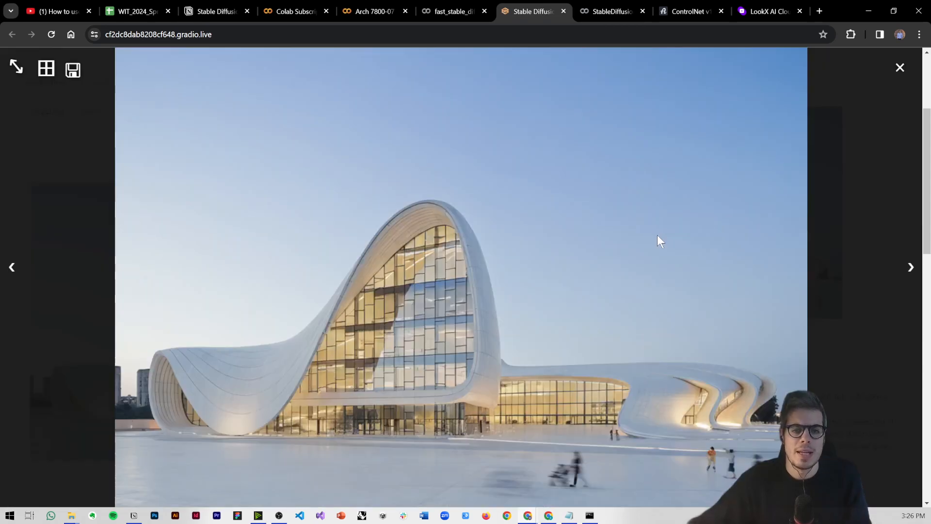
{"action": "left_click", "coordinate": [555, 263]}
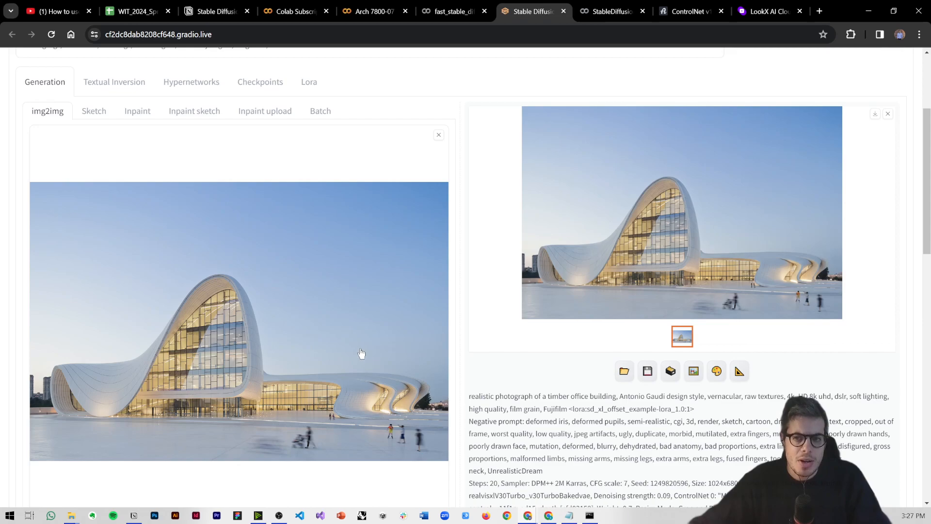
Raise the denoising strength to 0.9 and generate a new img2img image
{"action": "scroll", "coordinate": [362, 353], "scroll_direction": "down", "scroll_amount": 13}
{"action": "left_click_drag", "start_coordinate": [68, 248], "coordinate": [407, 248]}
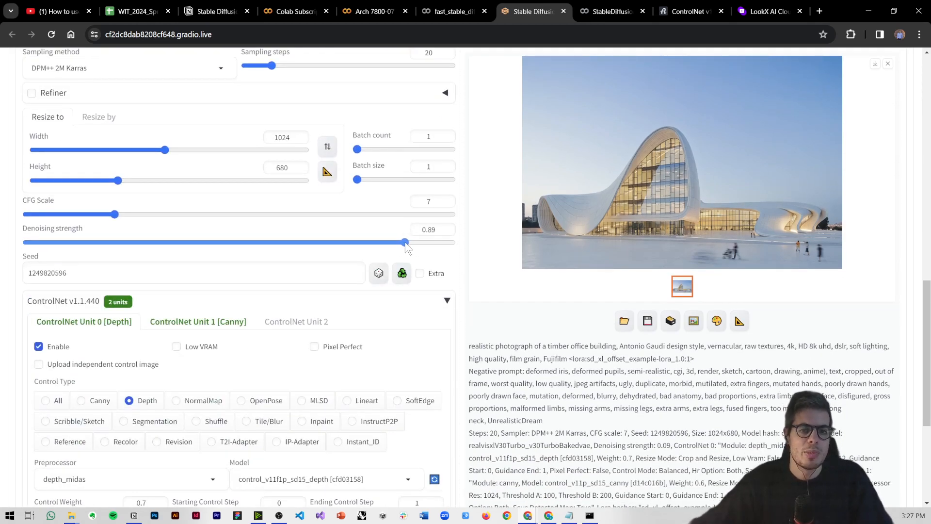
{"action": "scroll", "coordinate": [621, 298], "scroll_direction": "up", "scroll_amount": 15}
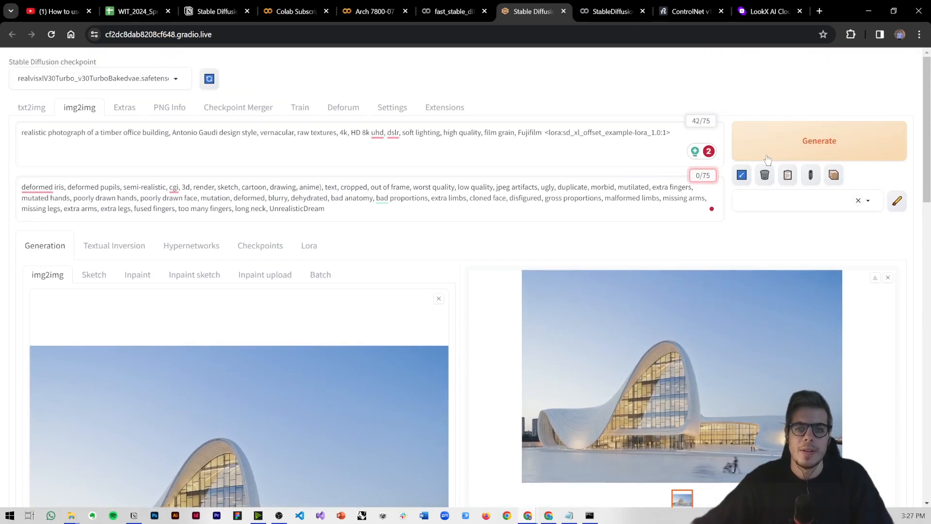
{"action": "left_click", "coordinate": [767, 158]}
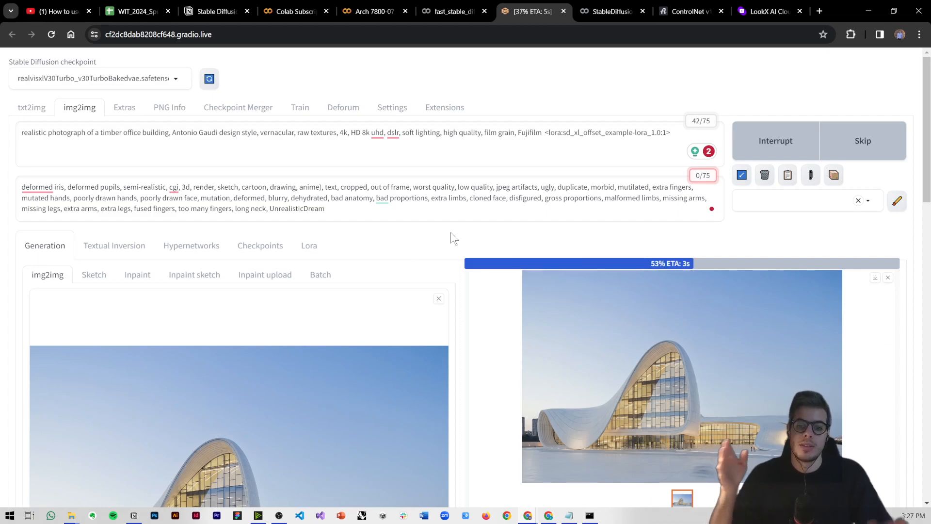
{"action": "scroll", "coordinate": [447, 241], "scroll_direction": "down", "scroll_amount": 2}
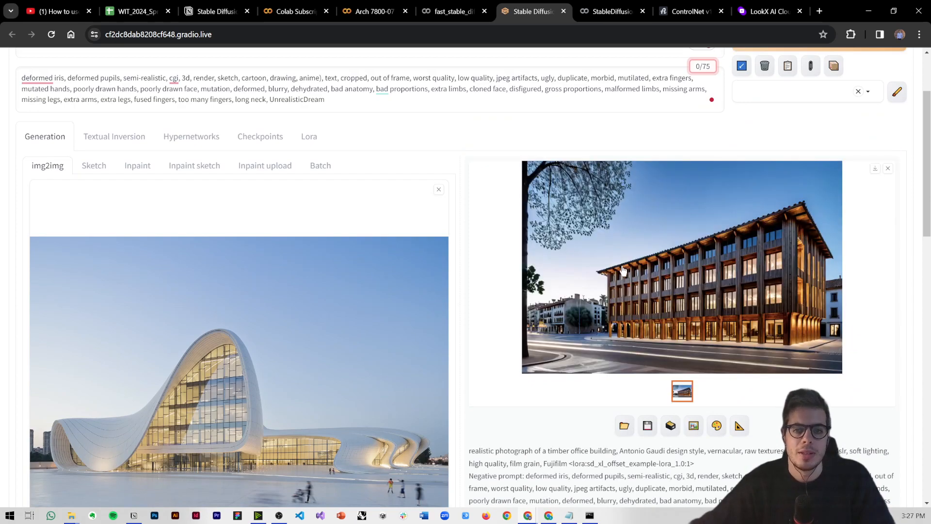
Lower the denoising strength to 0.6 and generate the img2img image again
{"action": "scroll", "coordinate": [601, 313], "scroll_direction": "down", "scroll_amount": 2}
{"action": "scroll", "coordinate": [593, 314], "scroll_direction": "down", "scroll_amount": 7}
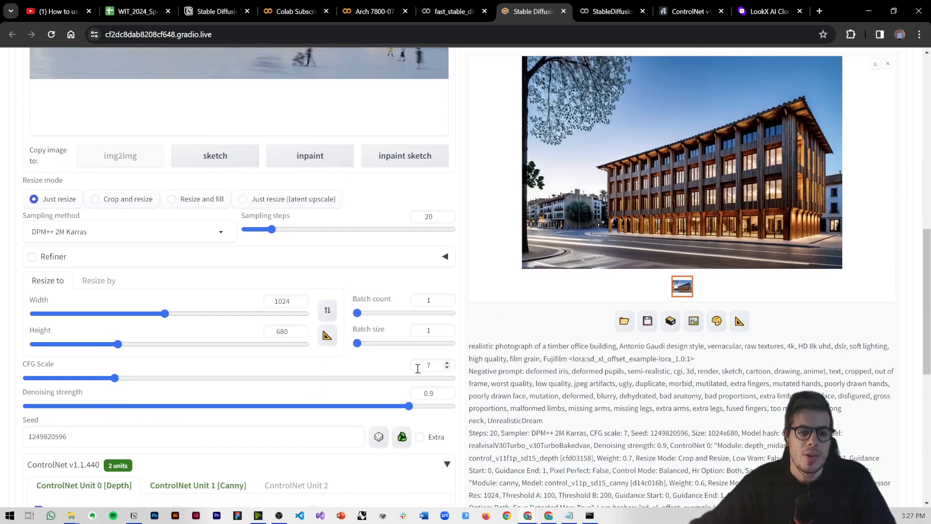
{"action": "left_click_drag", "start_coordinate": [418, 407], "coordinate": [285, 410]}
{"action": "scroll", "coordinate": [486, 340], "scroll_direction": "up", "scroll_amount": 9}
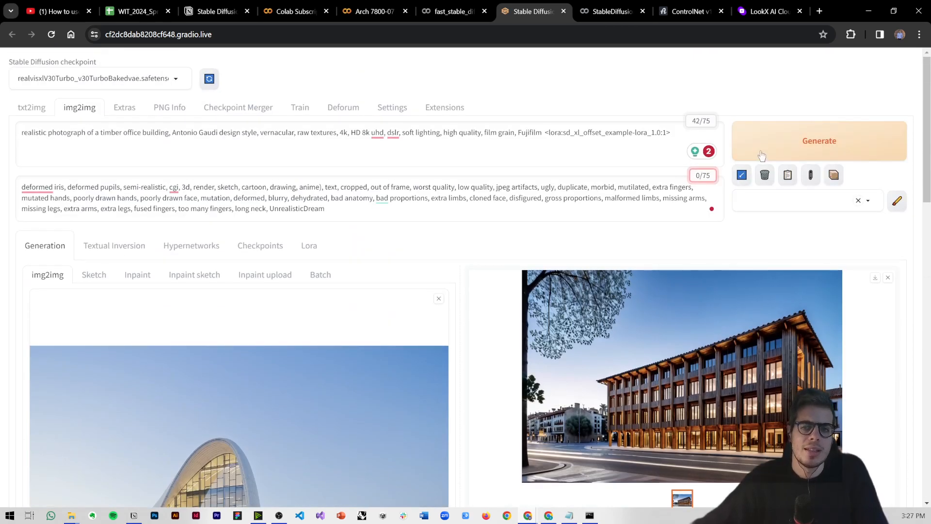
{"action": "left_click", "coordinate": [760, 156]}
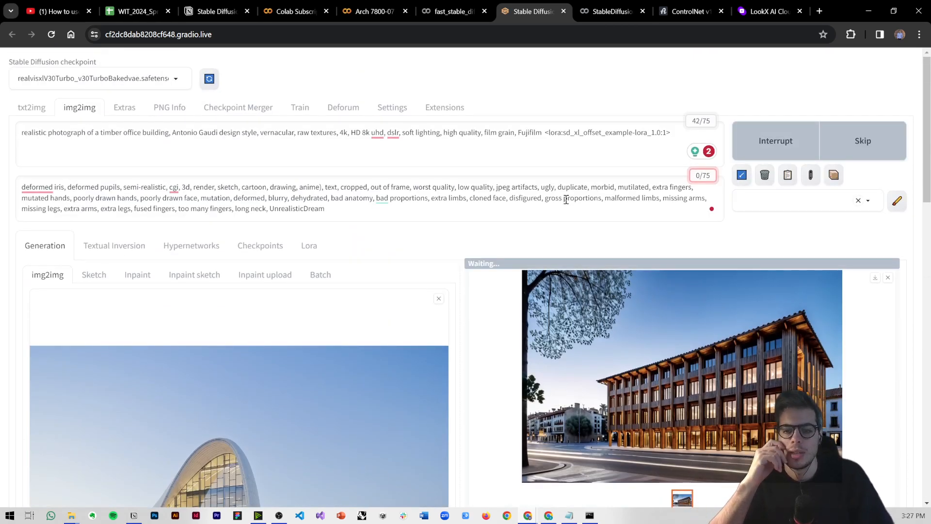
{"action": "left_click", "coordinate": [535, 211]}
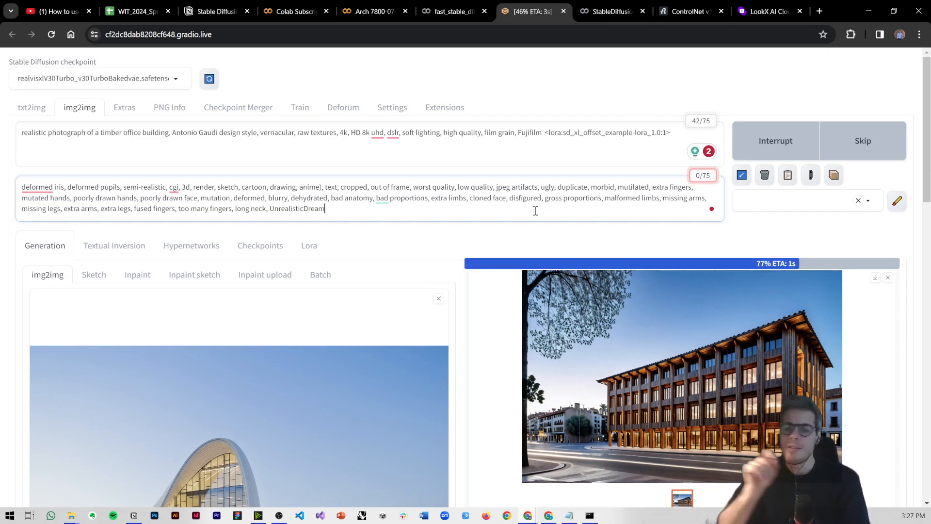
{"action": "scroll", "coordinate": [557, 244], "scroll_direction": "down", "scroll_amount": 2}
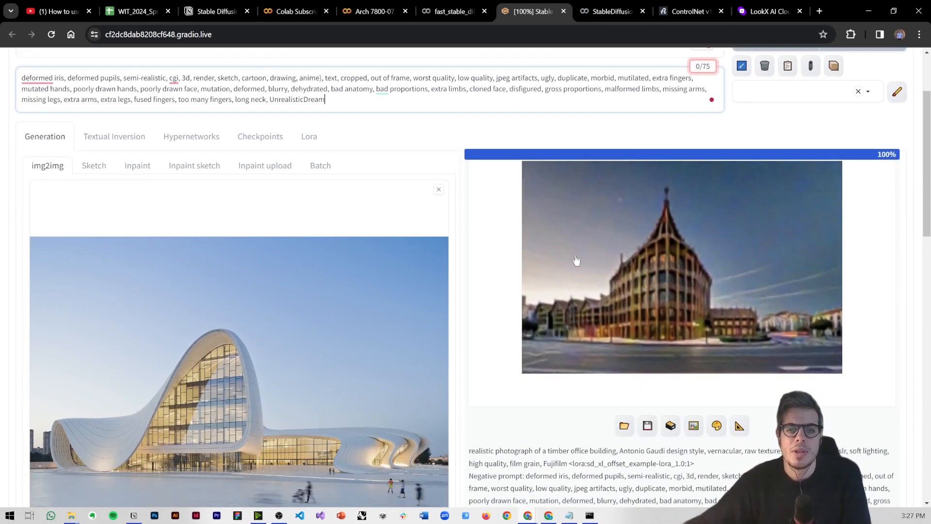
Reduce the denoising strength to 0.45 and generate another img2img image
{"action": "scroll", "coordinate": [558, 343], "scroll_direction": "down", "scroll_amount": 8}
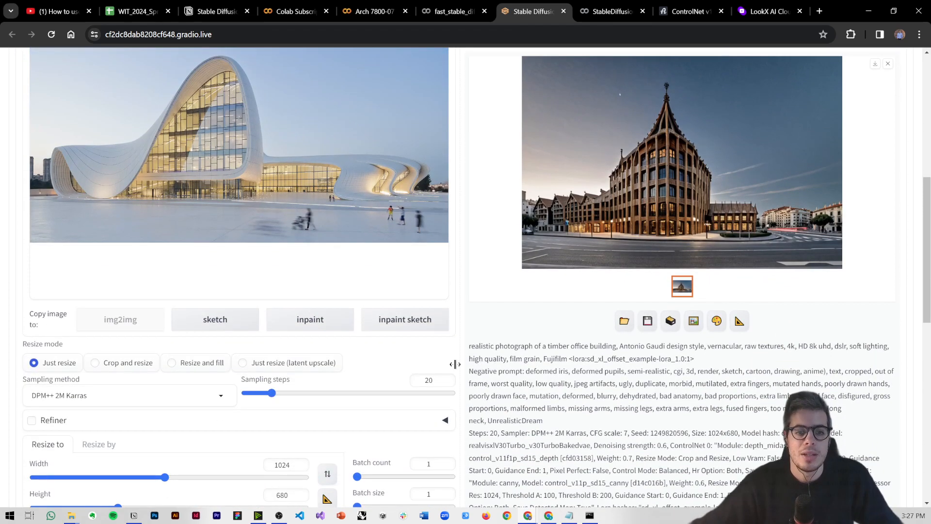
{"action": "left_click_drag", "start_coordinate": [281, 408], "coordinate": [223, 410]}
{"action": "scroll", "coordinate": [614, 343], "scroll_direction": "up", "scroll_amount": 15}
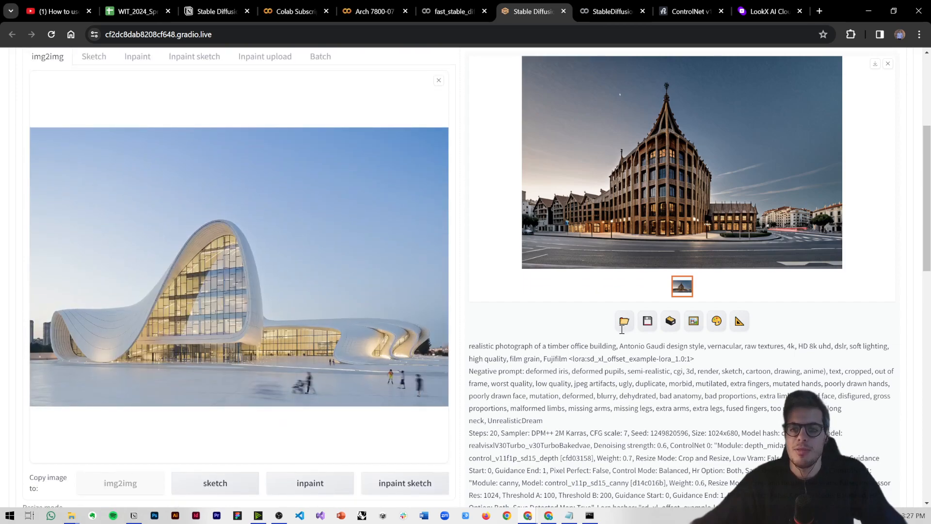
{"action": "left_click", "coordinate": [784, 157]}
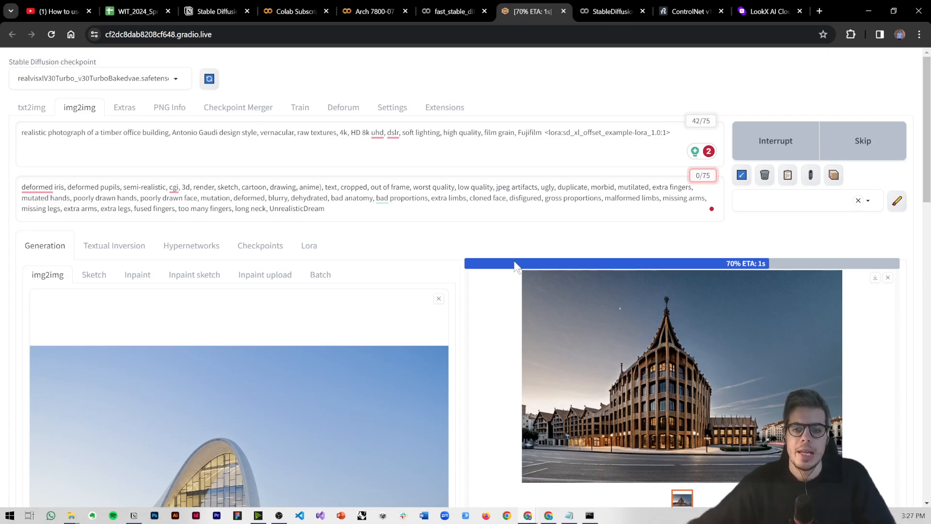
Examine the building's facade and ground surface in the new render at full size, closing the enlarged preview when done
{"action": "scroll", "coordinate": [611, 284], "scroll_direction": "down", "scroll_amount": 1}
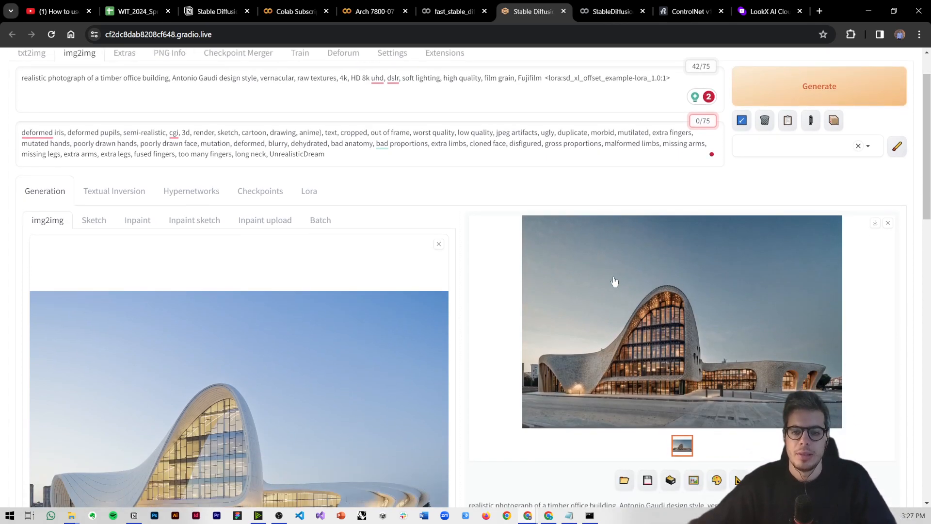
{"action": "scroll", "coordinate": [611, 316], "scroll_direction": "down", "scroll_amount": 1}
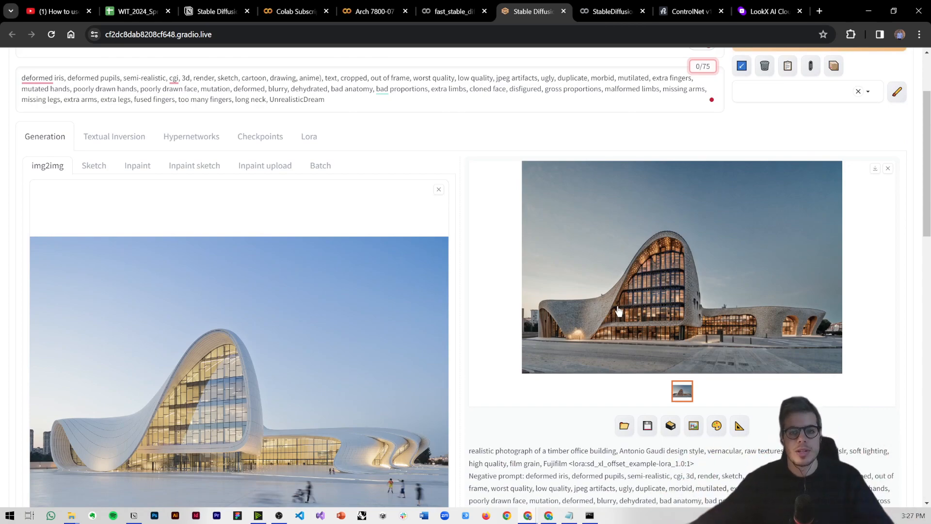
{"action": "left_click", "coordinate": [588, 320]}
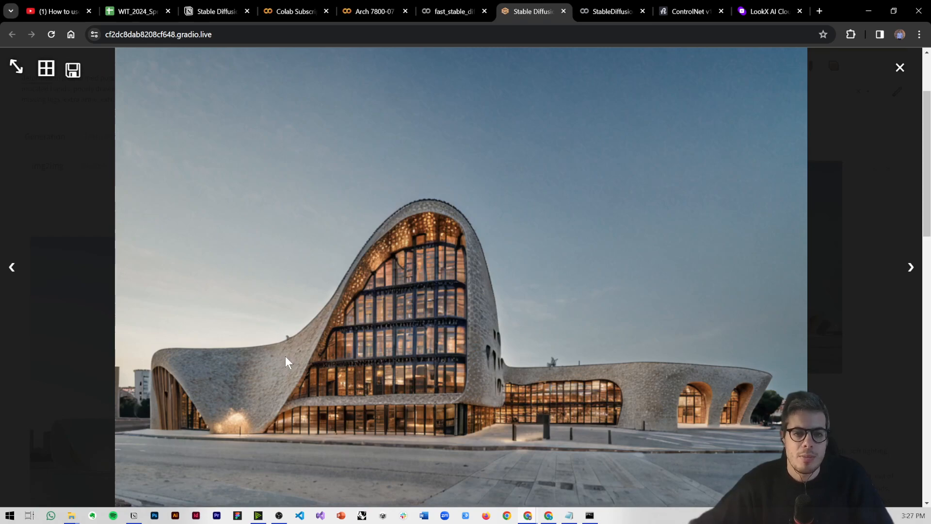
{"action": "left_click", "coordinate": [753, 434]}
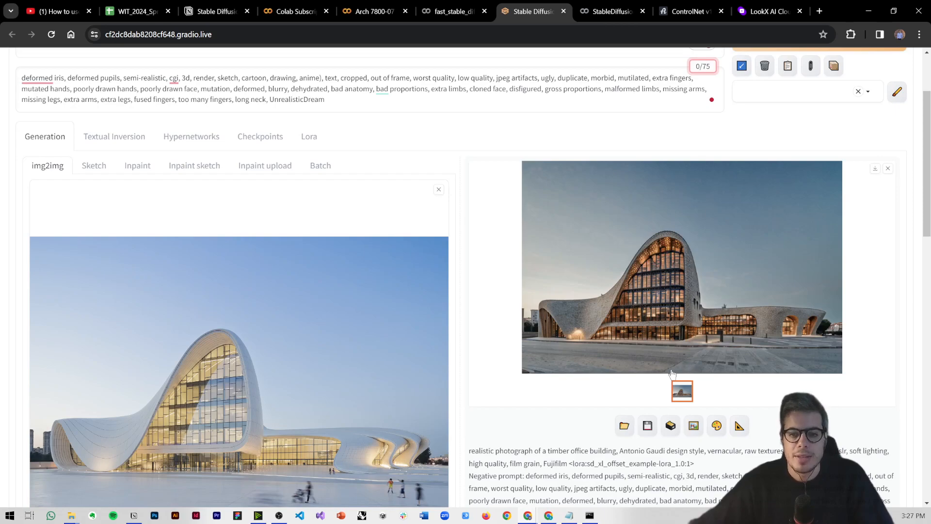
Insert "a marble public square," into the positive prompt after "raw textures"
{"action": "scroll", "coordinate": [326, 343], "scroll_direction": "up", "scroll_amount": 2}
{"action": "left_click", "coordinate": [168, 142]}
{"action": "left_click", "coordinate": [340, 132]}
{"action": "type", "text": "a "}
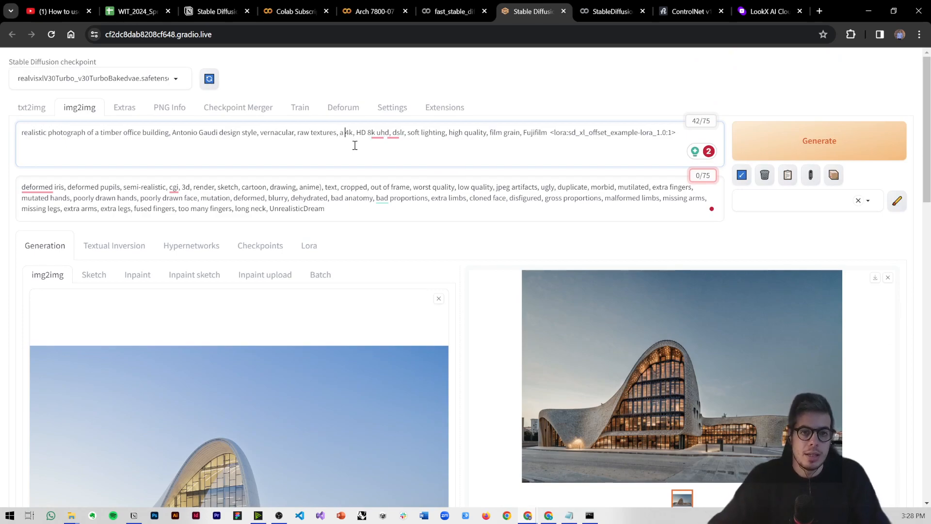
{"action": "type", "text": "marble s"}
{"action": "key", "text": "BackSpace"}
{"action": "type", "text": "public square,"}
Disable ControlNet Unit 1, the Canny unit
{"action": "scroll", "coordinate": [447, 237], "scroll_direction": "down", "scroll_amount": 2}
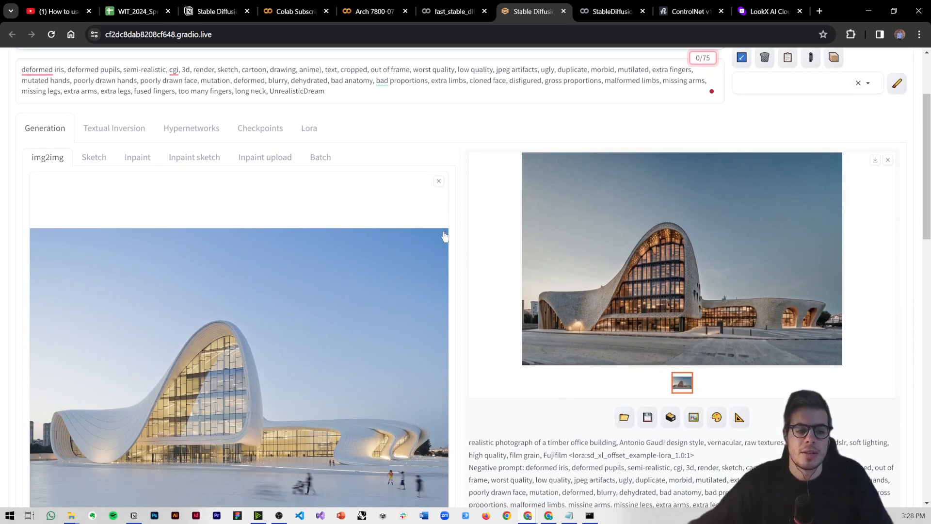
{"action": "scroll", "coordinate": [446, 237], "scroll_direction": "down", "scroll_amount": 12}
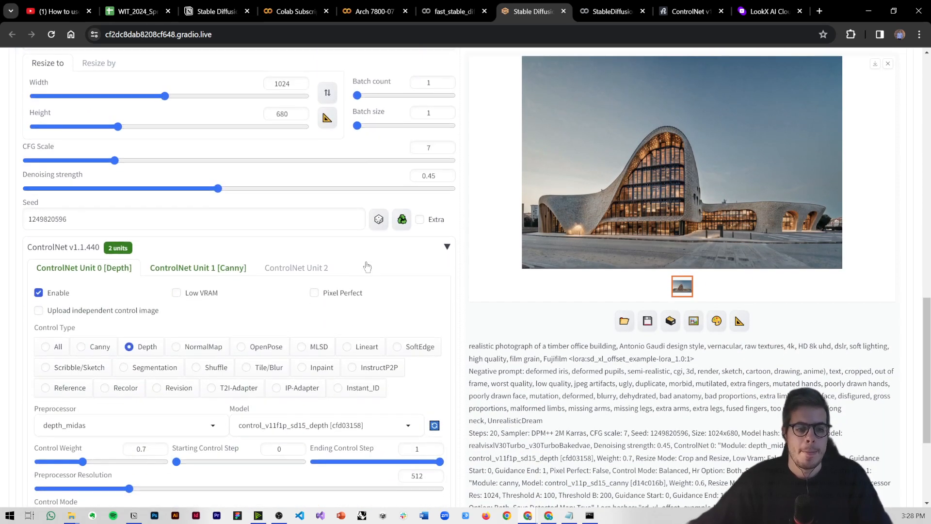
{"action": "left_click", "coordinate": [93, 246]}
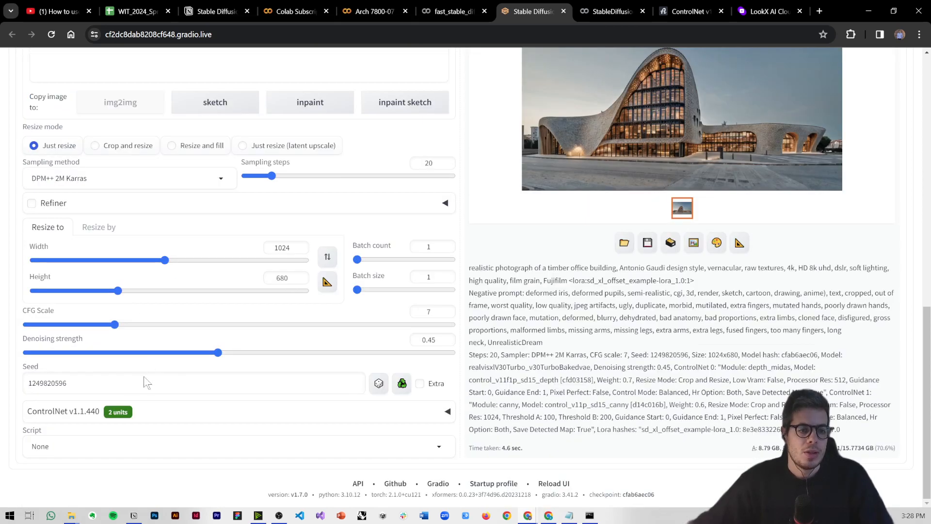
{"action": "left_click", "coordinate": [379, 412]}
{"action": "scroll", "coordinate": [378, 410], "scroll_direction": "down", "scroll_amount": 5}
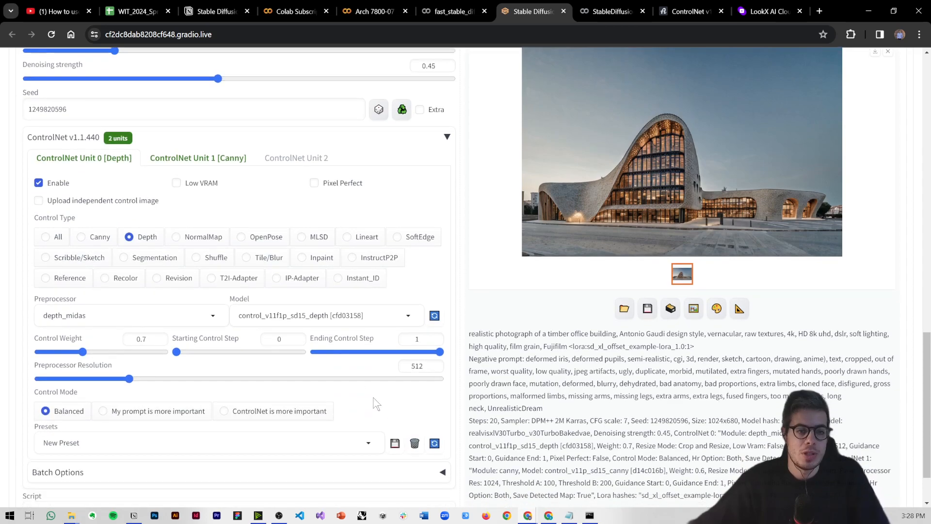
{"action": "left_click", "coordinate": [176, 161]}
{"action": "left_click", "coordinate": [127, 157]}
{"action": "left_click", "coordinate": [156, 162]}
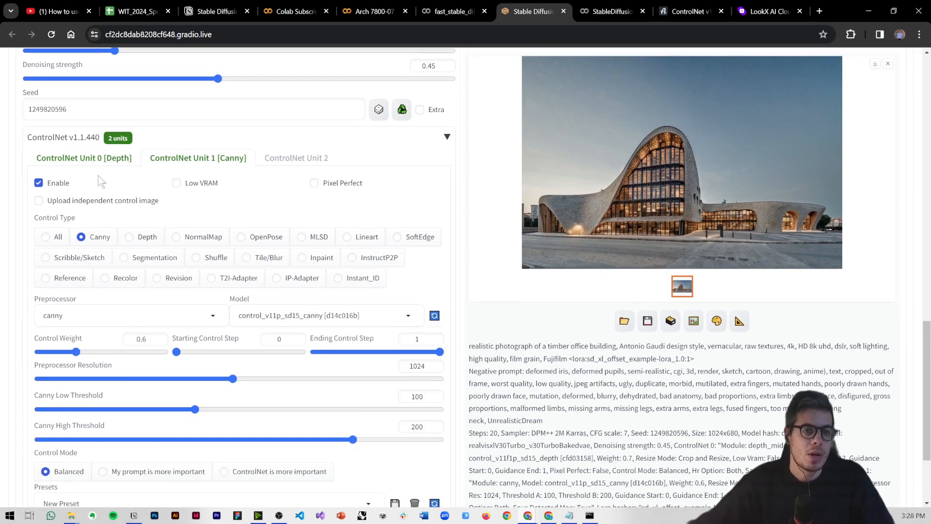
Disable and re-enable ControlNet Unit 0, and set its control type to All
{"action": "left_click", "coordinate": [83, 157]}
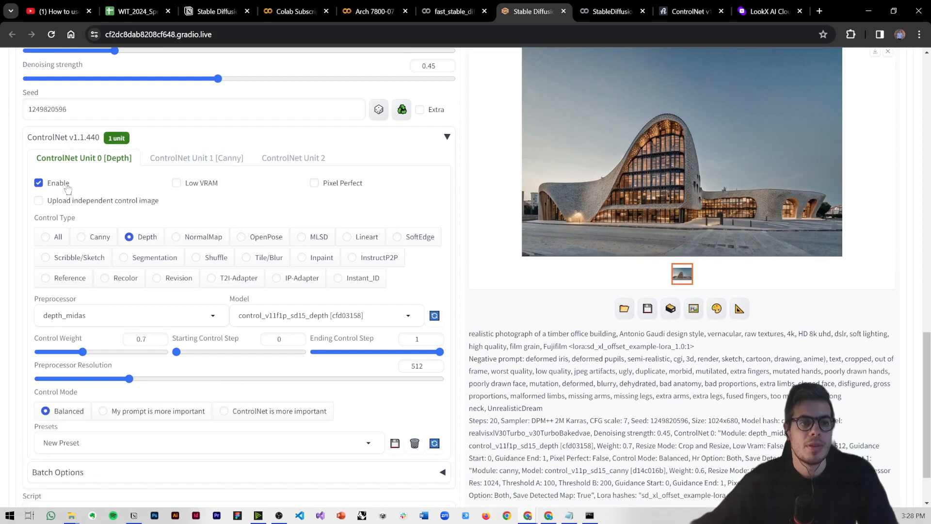
{"action": "left_click", "coordinate": [63, 184]}
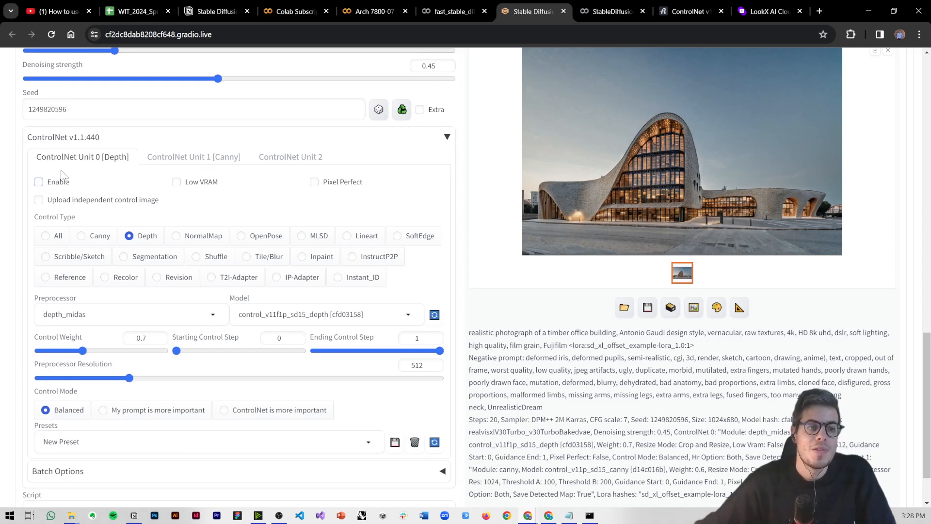
{"action": "left_click", "coordinate": [39, 182]}
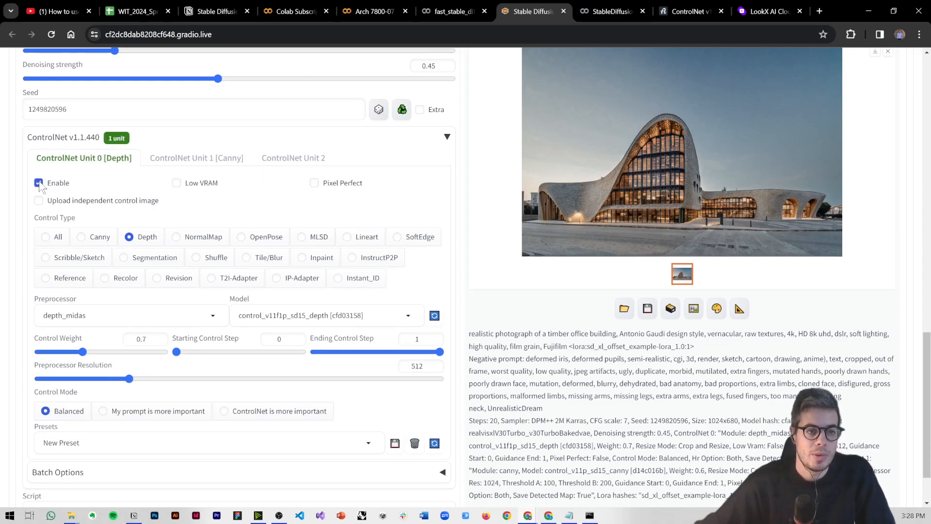
{"action": "left_click", "coordinate": [60, 243]}
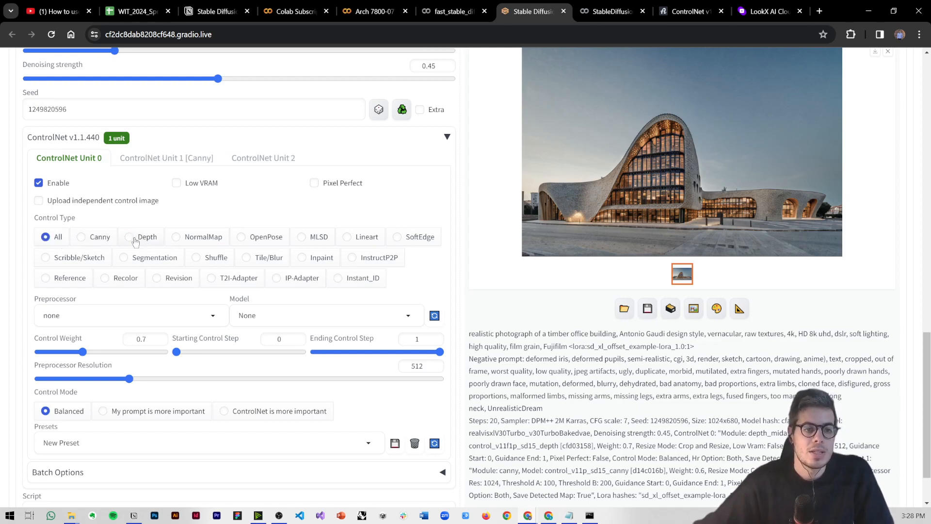
Set ControlNet Unit 0's control type to Depth and its preprocessor to depth_leres++
{"action": "left_click_drag", "start_coordinate": [40, 219], "coordinate": [70, 220]}
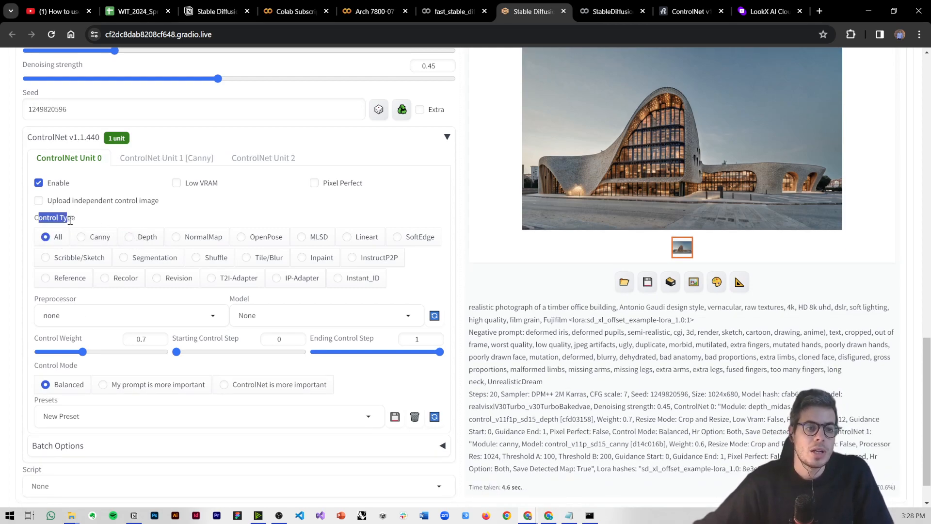
{"action": "left_click", "coordinate": [130, 237]}
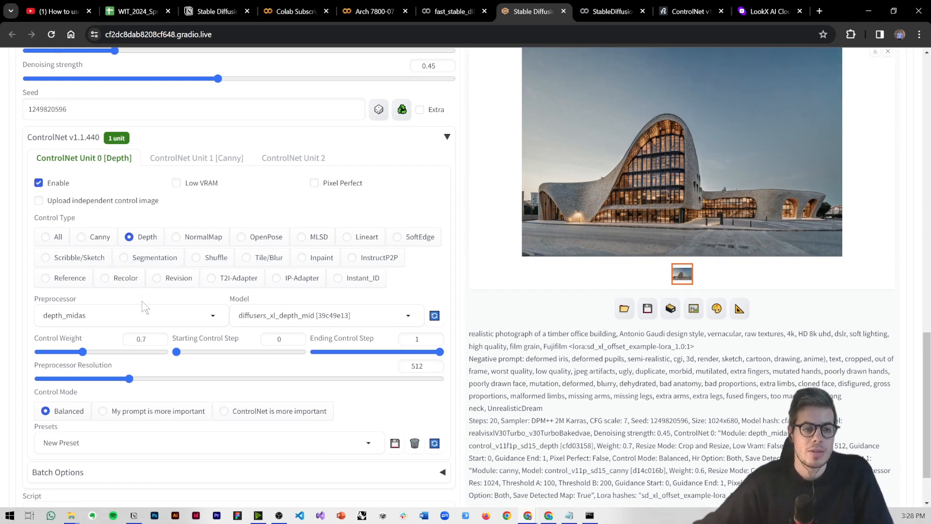
{"action": "left_click", "coordinate": [192, 315]}
{"action": "left_click", "coordinate": [70, 277]}
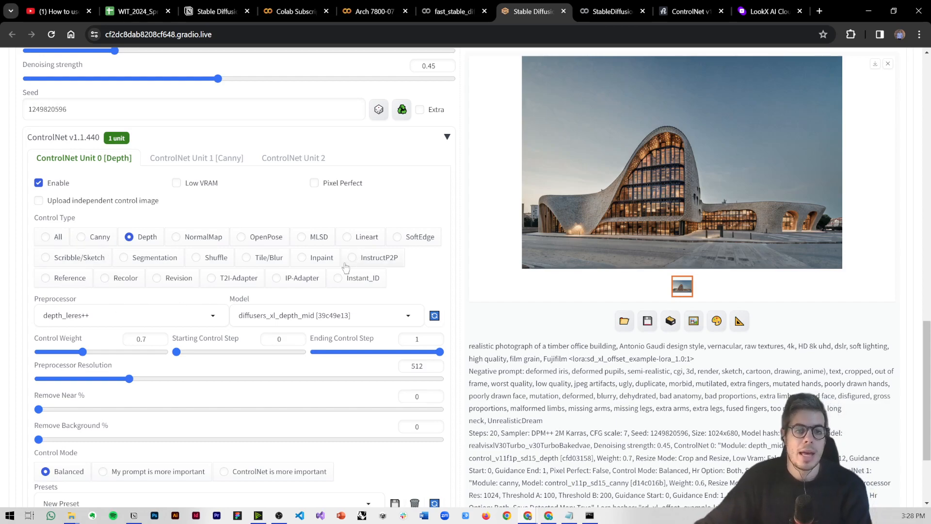
Review the models available for the Depth unit, keeping diffusers_xl_depth_mid [39c49e13]
{"action": "scroll", "coordinate": [346, 261], "scroll_direction": "up", "scroll_amount": 4}
{"action": "scroll", "coordinate": [237, 194], "scroll_direction": "down", "scroll_amount": 6}
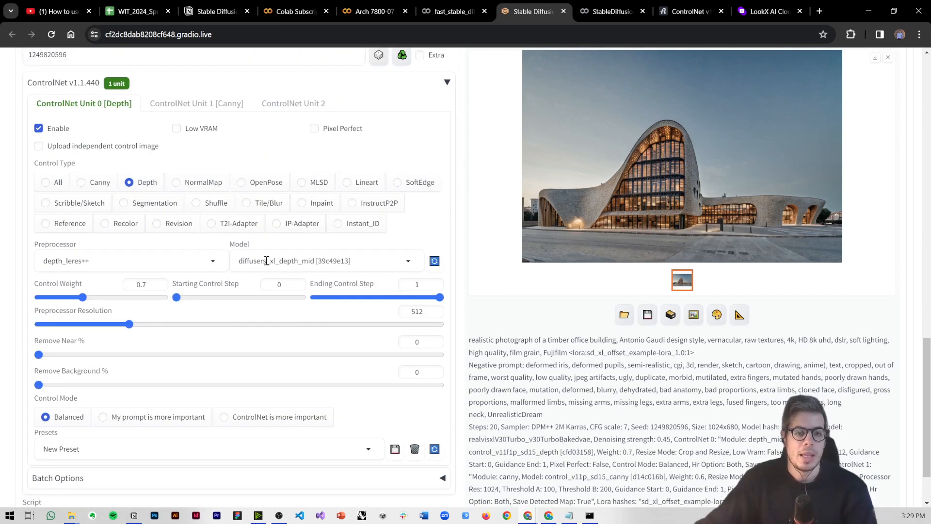
{"action": "left_click_drag", "start_coordinate": [269, 262], "coordinate": [278, 263]}
{"action": "left_click", "coordinate": [305, 265]}
{"action": "left_click", "coordinate": [316, 260]}
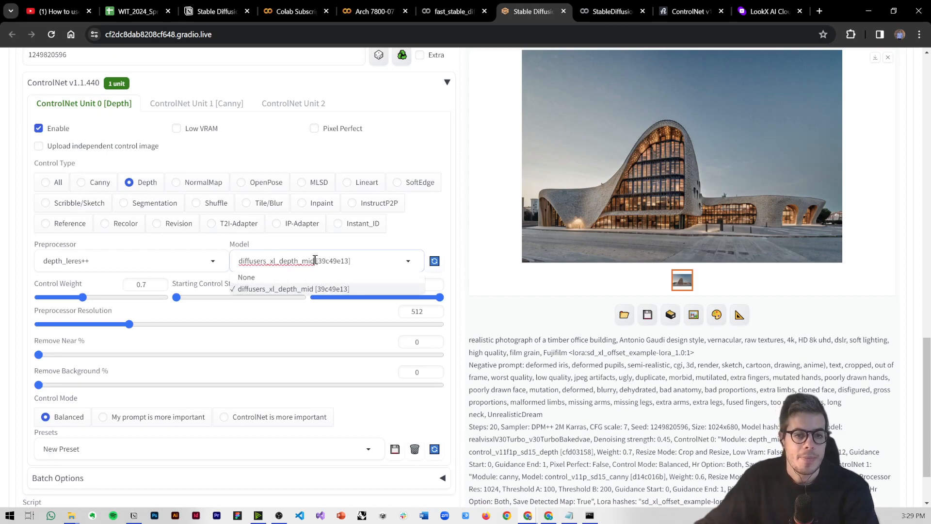
{"action": "left_click", "coordinate": [378, 241]}
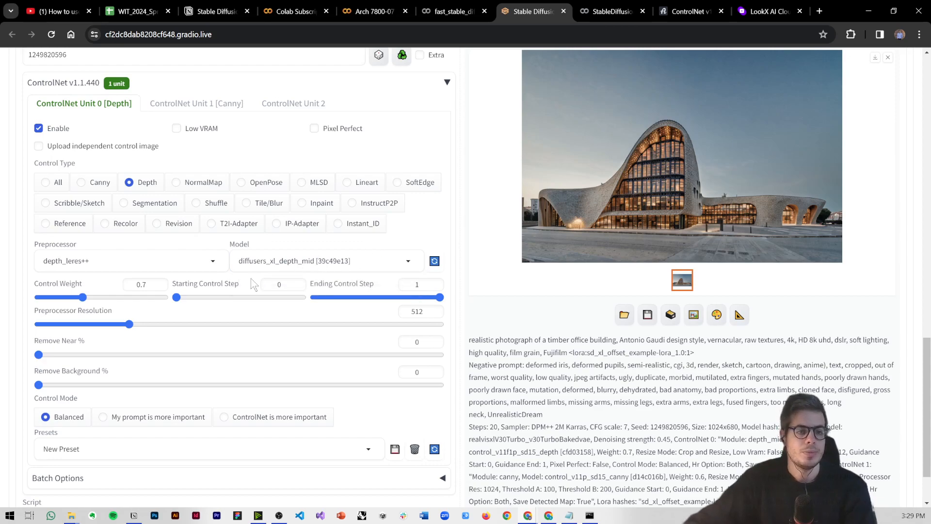
Set the Depth unit's preprocessor resolution to 1024, keep the control mode Balanced, and generate a new render
{"action": "left_click", "coordinate": [408, 309]}
{"action": "type", "text": "1024"}
{"action": "left_click", "coordinate": [522, 321]}
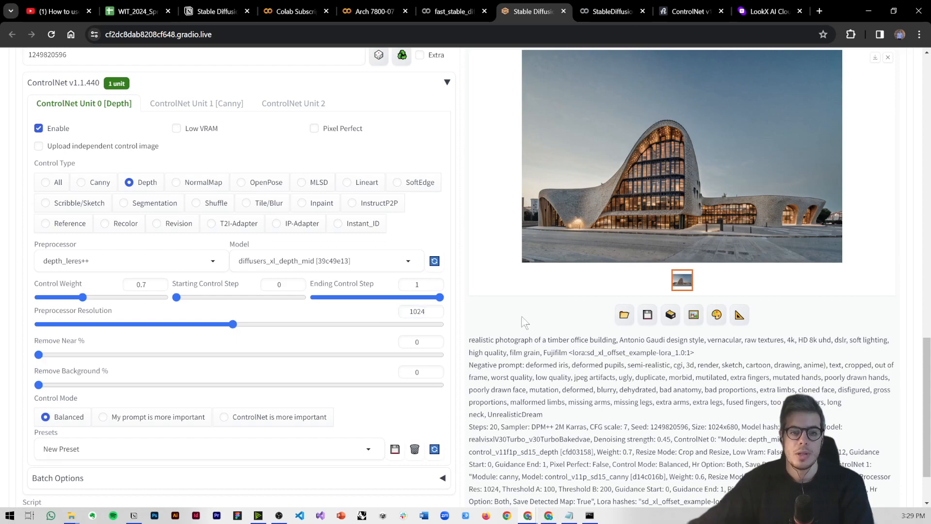
{"action": "left_click", "coordinate": [128, 423]}
{"action": "left_click", "coordinate": [256, 419]}
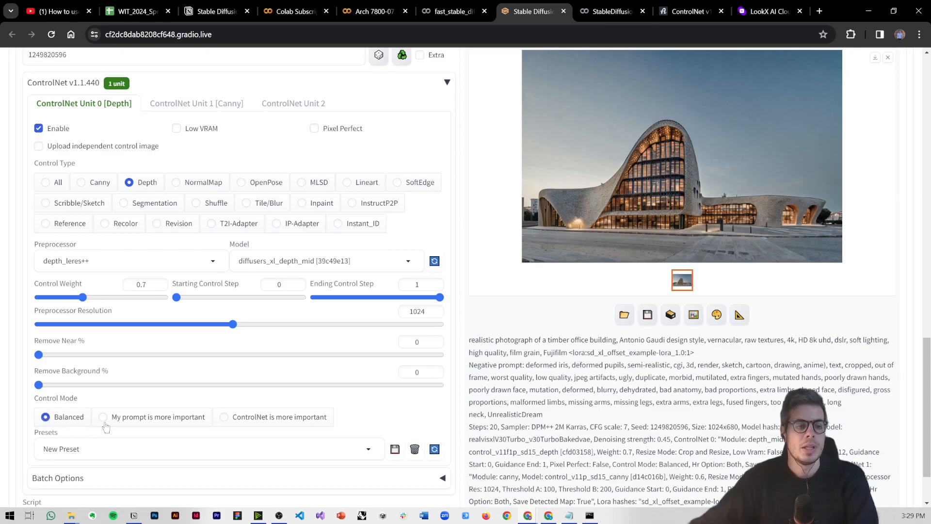
{"action": "scroll", "coordinate": [509, 367], "scroll_direction": "up", "scroll_amount": 20}
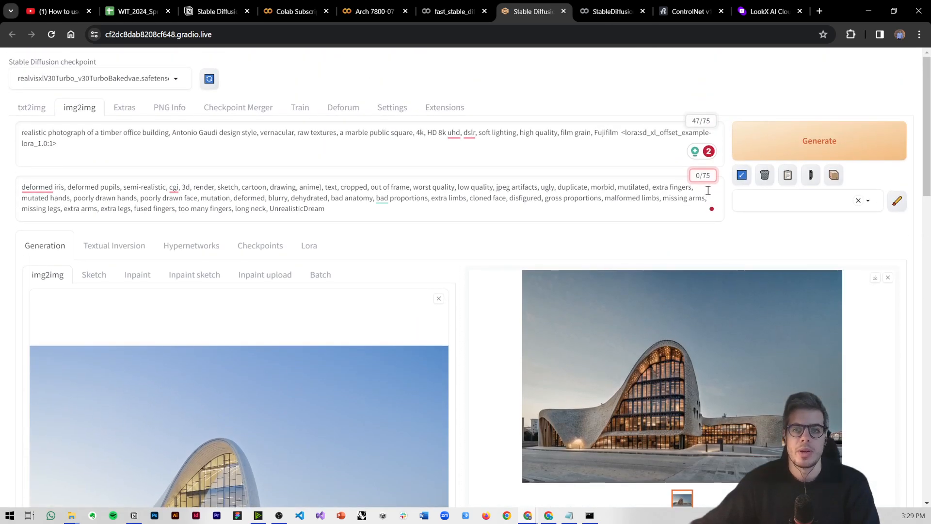
{"action": "left_click", "coordinate": [772, 143]}
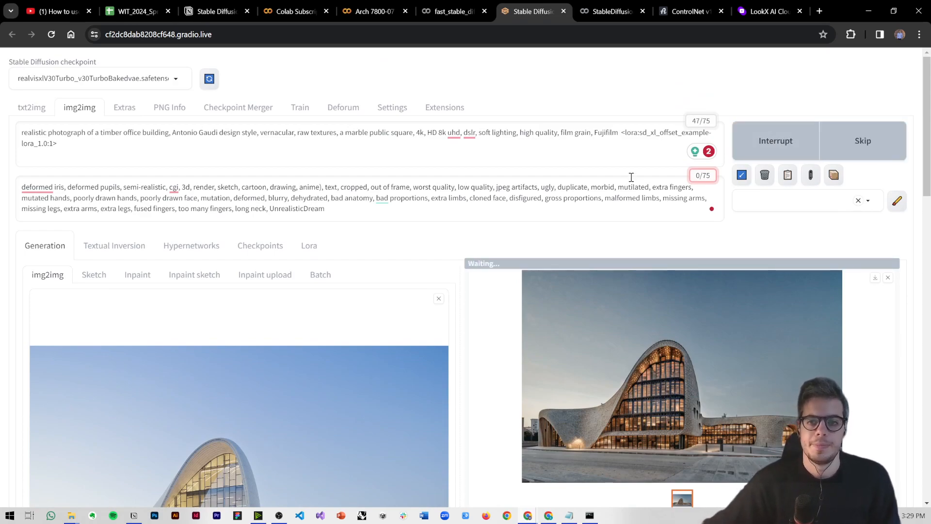
Delete the LoRA tag from the positive prompt, reinsert sd_xl_offset_example-lora_1.0 from the LoRA collection, and return to the generation settings
{"action": "mouse_move", "coordinate": [624, 136]}
{"action": "left_mouse_down"}
{"action": "mouse_move", "coordinate": [712, 136]}
{"action": "mouse_move", "coordinate": [639, 141]}
{"action": "left_mouse_up"}
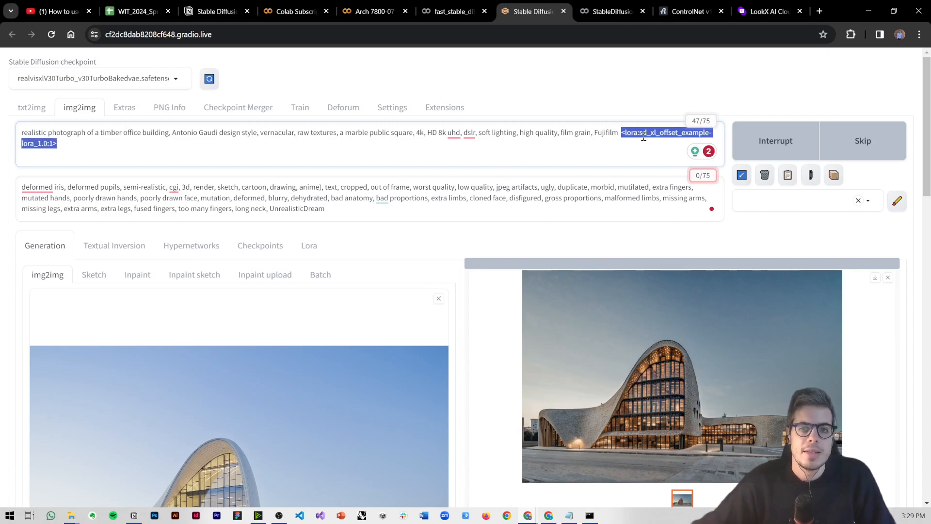
{"action": "left_click", "coordinate": [309, 247]}
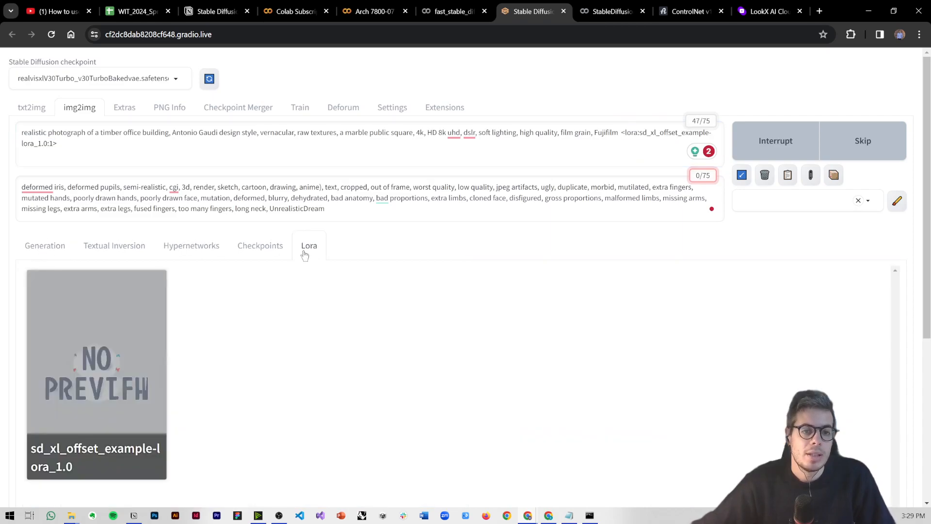
{"action": "left_click_drag", "start_coordinate": [81, 148], "coordinate": [549, 152]}
{"action": "key", "text": "BackSpace"}
{"action": "left_click", "coordinate": [141, 344]}
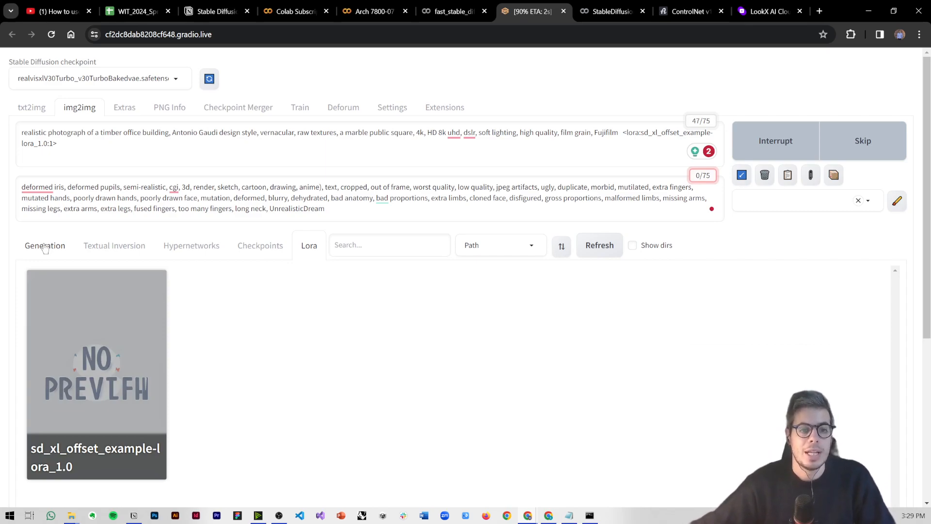
{"action": "left_click", "coordinate": [45, 247]}
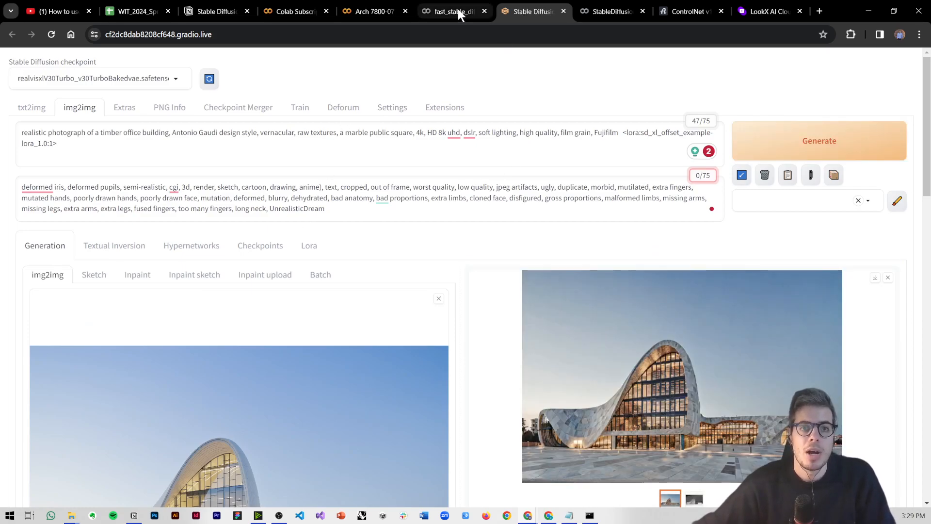
Switch to the Colab notebook, review the Download LoRA cell's link, and return to the Stable Diffusion web UI
{"action": "left_click", "coordinate": [455, 11]}
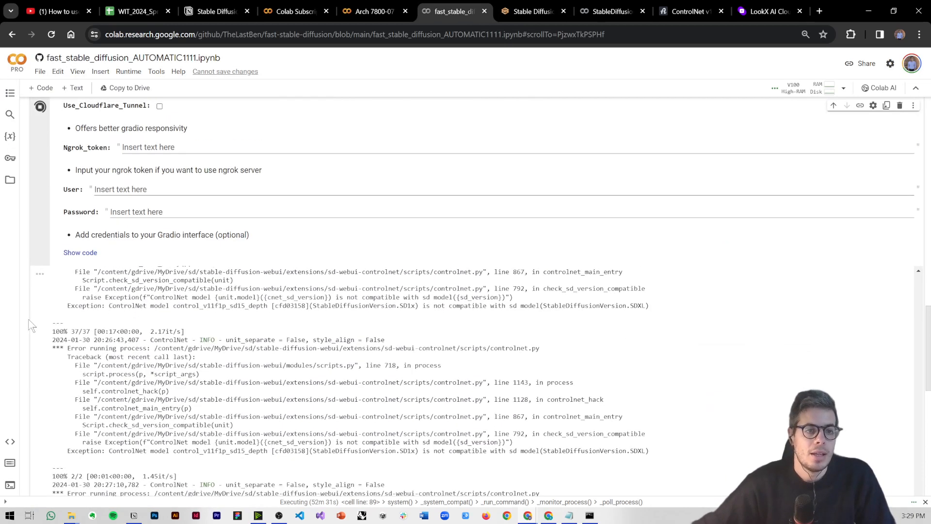
{"action": "scroll", "coordinate": [29, 318], "scroll_direction": "up", "scroll_amount": 10}
{"action": "left_click_drag", "start_coordinate": [144, 242], "coordinate": [552, 243]}
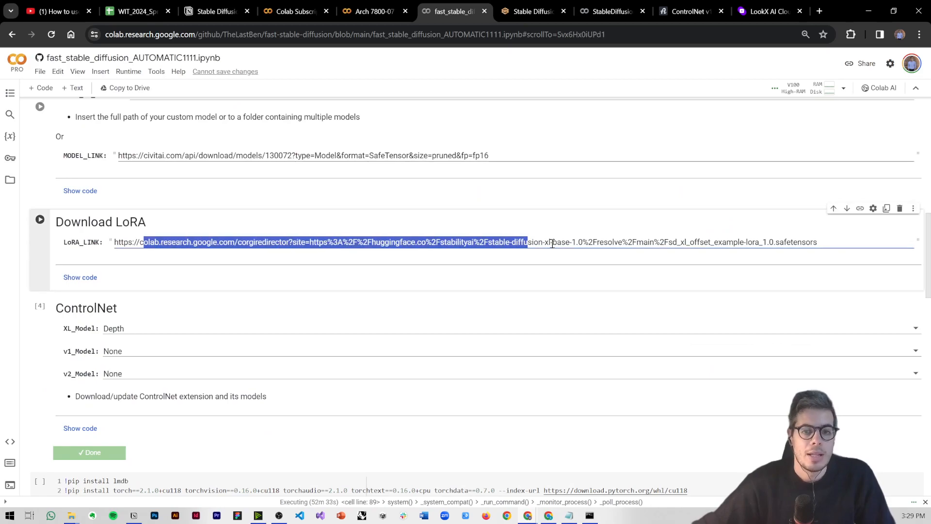
{"action": "left_click", "coordinate": [552, 244]}
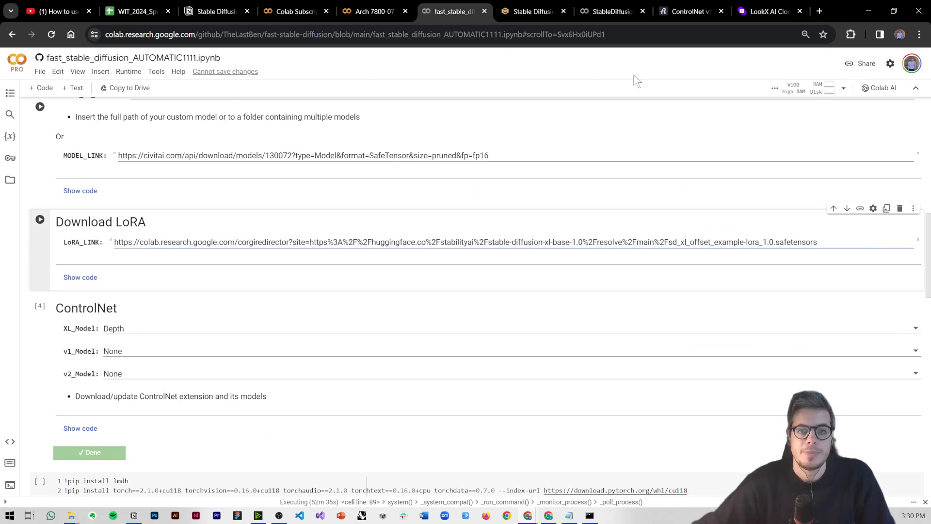
{"action": "left_click", "coordinate": [534, 12]}
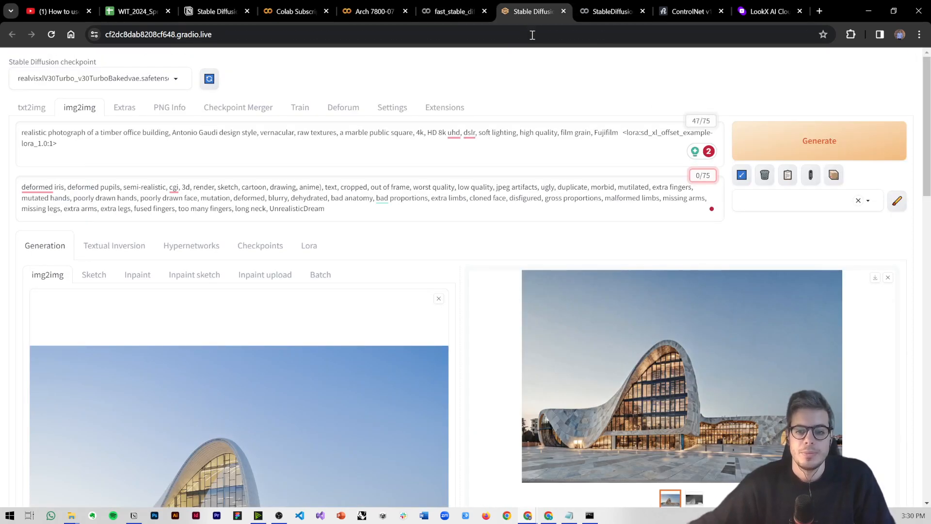
Examine the marble square and facade in the new render at full size, closing the enlarged preview when done
{"action": "scroll", "coordinate": [464, 208], "scroll_direction": "down", "scroll_amount": 2}
{"action": "left_click", "coordinate": [624, 252]}
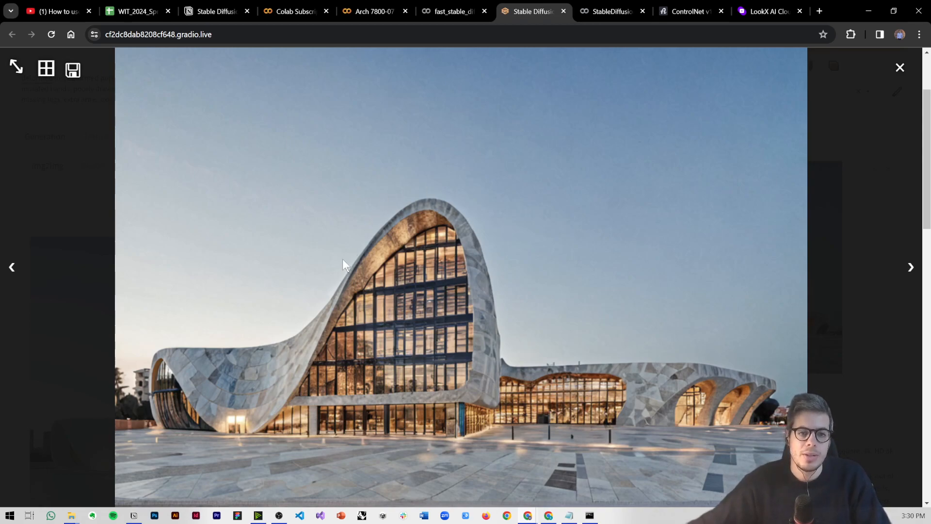
{"action": "left_click", "coordinate": [81, 379]}
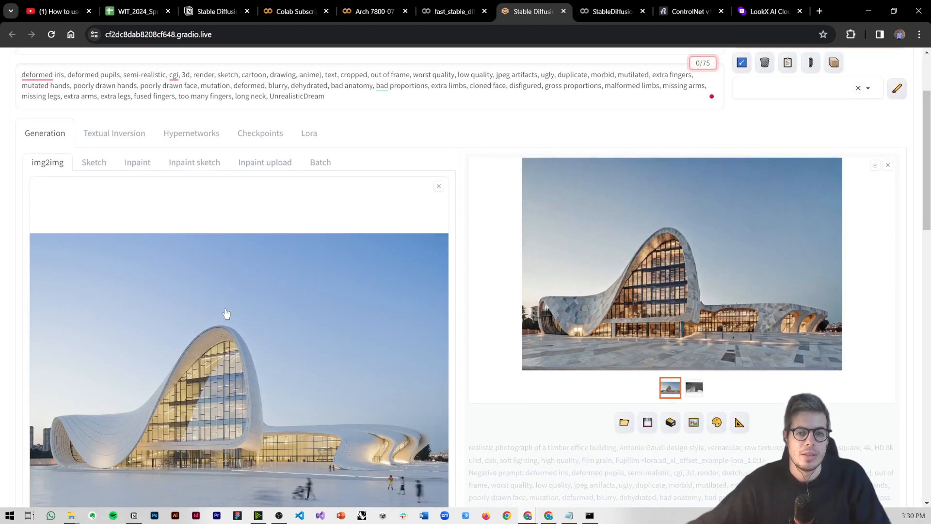
Set the denoising strength to 0.65 and start generating a render
{"action": "scroll", "coordinate": [261, 315], "scroll_direction": "down", "scroll_amount": 4}
{"action": "scroll", "coordinate": [261, 316], "scroll_direction": "down", "scroll_amount": 4}
{"action": "left_click_drag", "start_coordinate": [220, 406], "coordinate": [303, 413]}
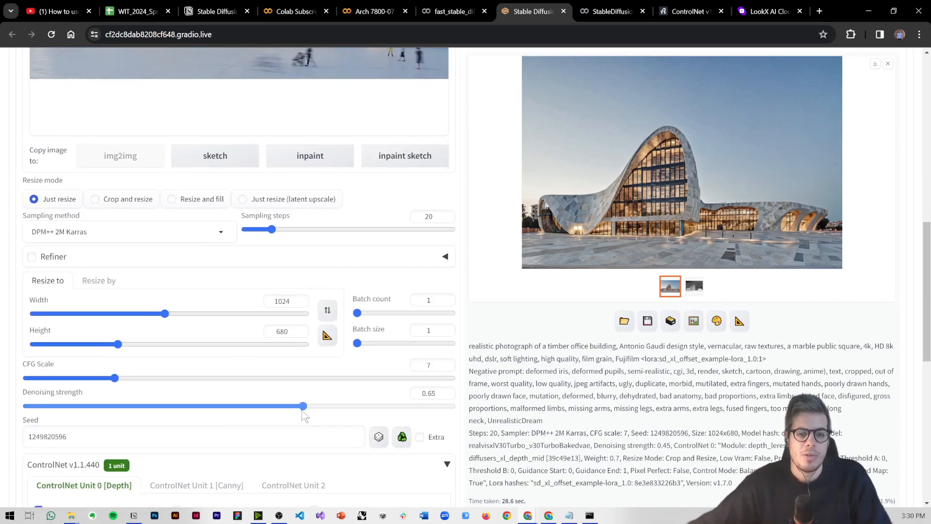
{"action": "scroll", "coordinate": [85, 388], "scroll_direction": "up", "scroll_amount": 15}
{"action": "left_click", "coordinate": [784, 132]}
Lower the denoising strength to 0.5, interrupt the running generation, and generate the render again
{"action": "scroll", "coordinate": [262, 340], "scroll_direction": "down", "scroll_amount": 10}
{"action": "scroll", "coordinate": [245, 412], "scroll_direction": "down", "scroll_amount": 5}
{"action": "left_click_drag", "start_coordinate": [303, 297], "coordinate": [241, 297]}
{"action": "scroll", "coordinate": [572, 322], "scroll_direction": "up", "scroll_amount": 15}
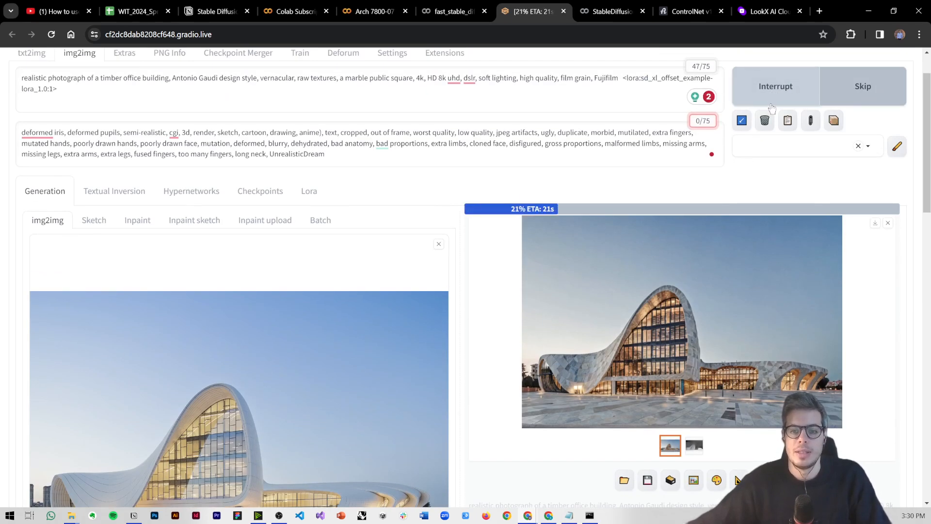
{"action": "scroll", "coordinate": [735, 208], "scroll_direction": "up", "scroll_amount": 1}
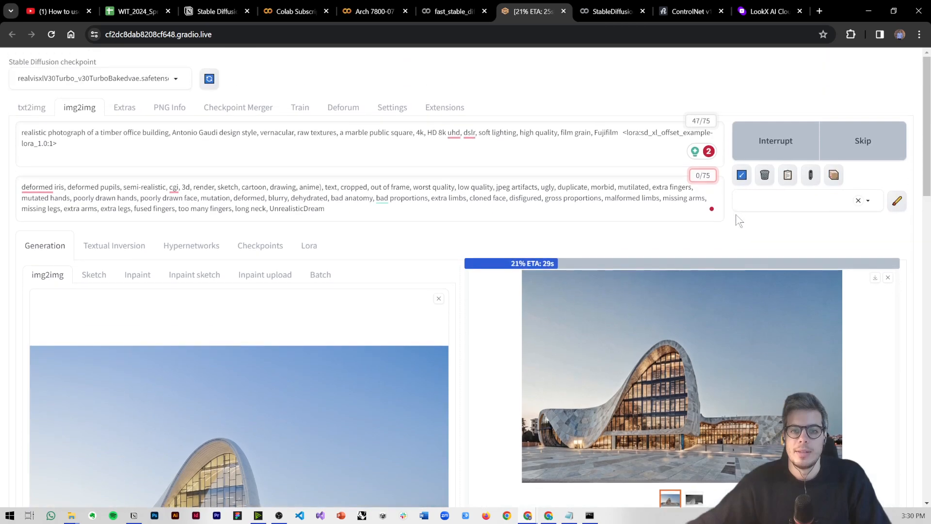
{"action": "left_click", "coordinate": [771, 145]}
{"action": "left_click", "coordinate": [765, 155]}
Compare the generated render with its depth map and the source image
{"action": "scroll", "coordinate": [698, 298], "scroll_direction": "down", "scroll_amount": 1}
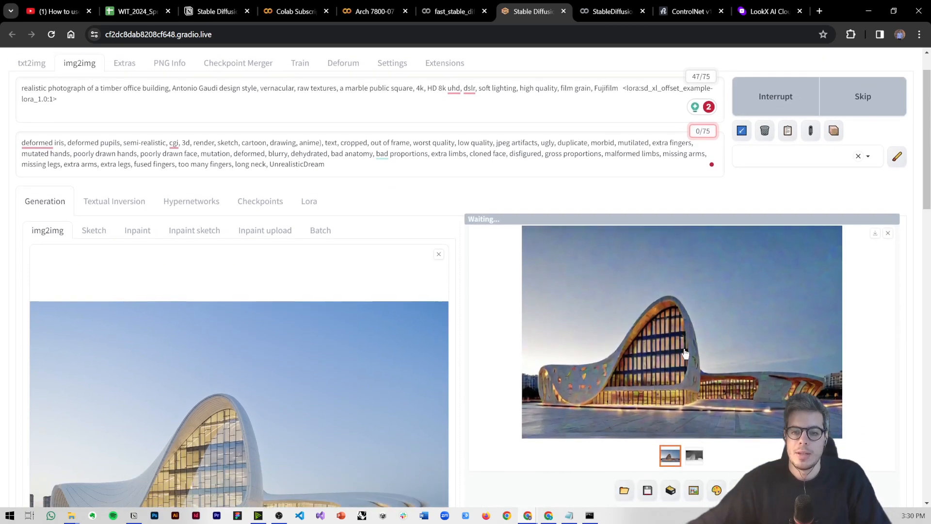
{"action": "left_click", "coordinate": [694, 447]}
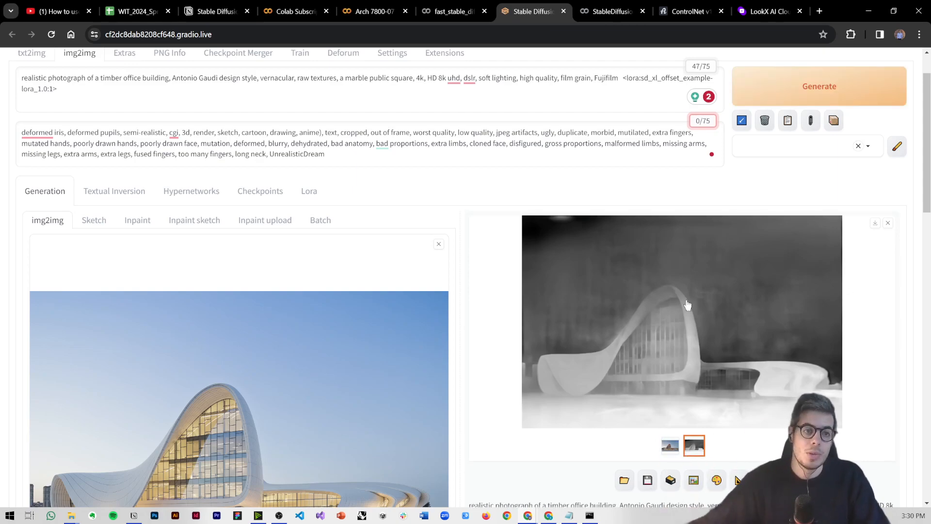
{"action": "left_click", "coordinate": [670, 445]}
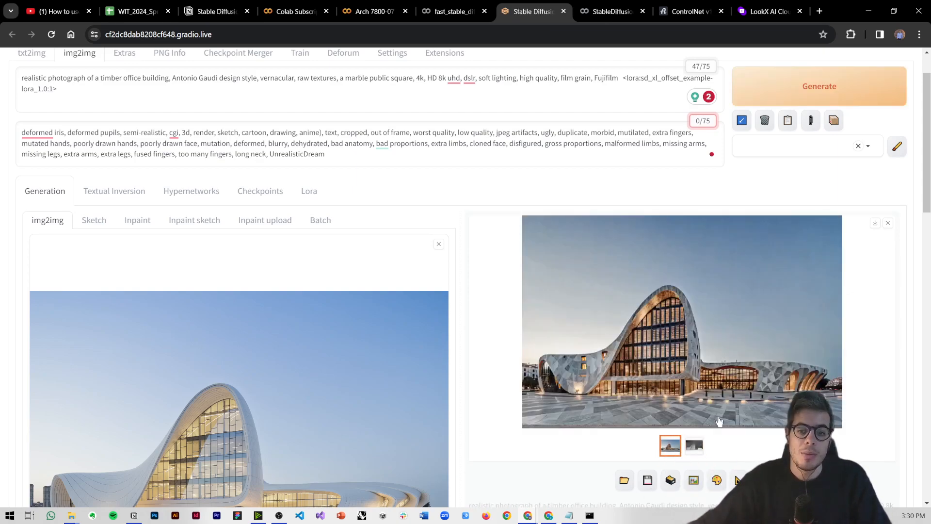
{"action": "left_click", "coordinate": [694, 446]}
{"action": "scroll", "coordinate": [137, 441], "scroll_direction": "down", "scroll_amount": 2}
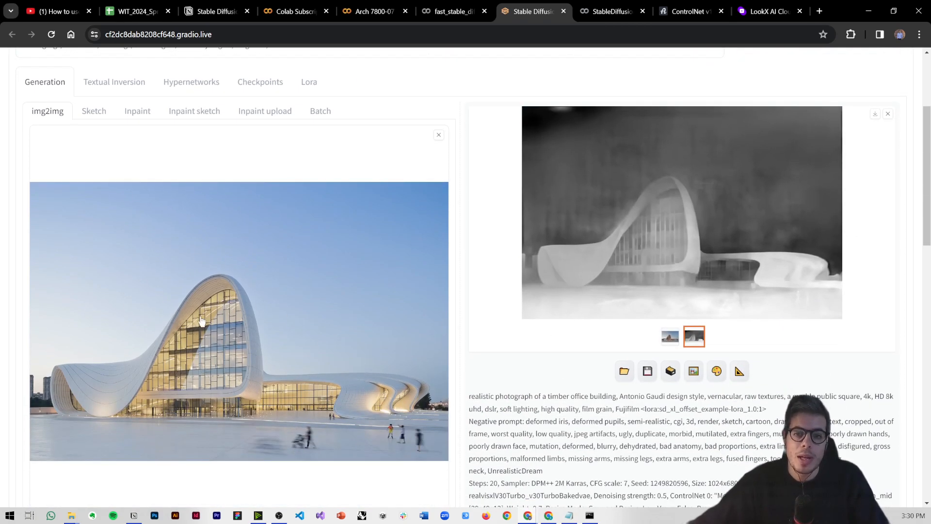
{"action": "left_click", "coordinate": [670, 336]}
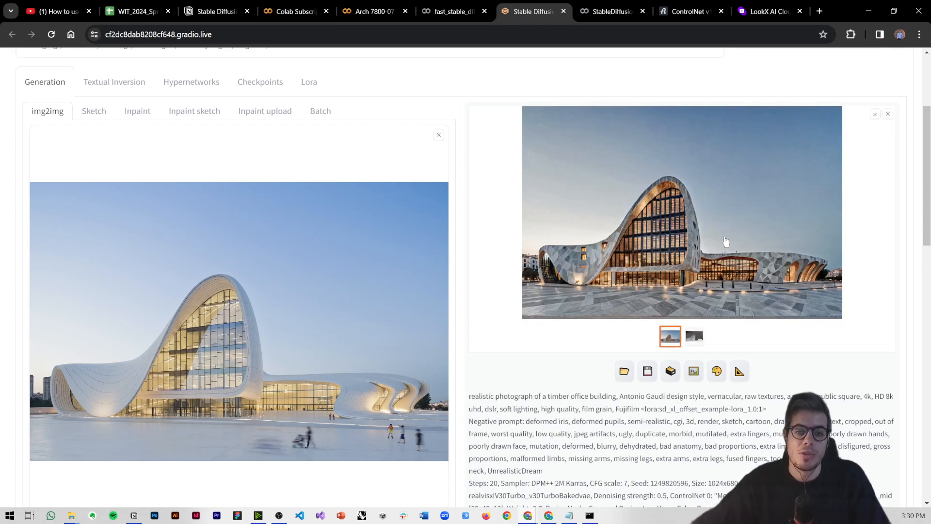
Inspect the render made at 0.5 denoising strength at full size and close the enlarged preview
{"action": "scroll", "coordinate": [364, 343], "scroll_direction": "down", "scroll_amount": 7}
{"action": "scroll", "coordinate": [364, 343], "scroll_direction": "up", "scroll_amount": 10}
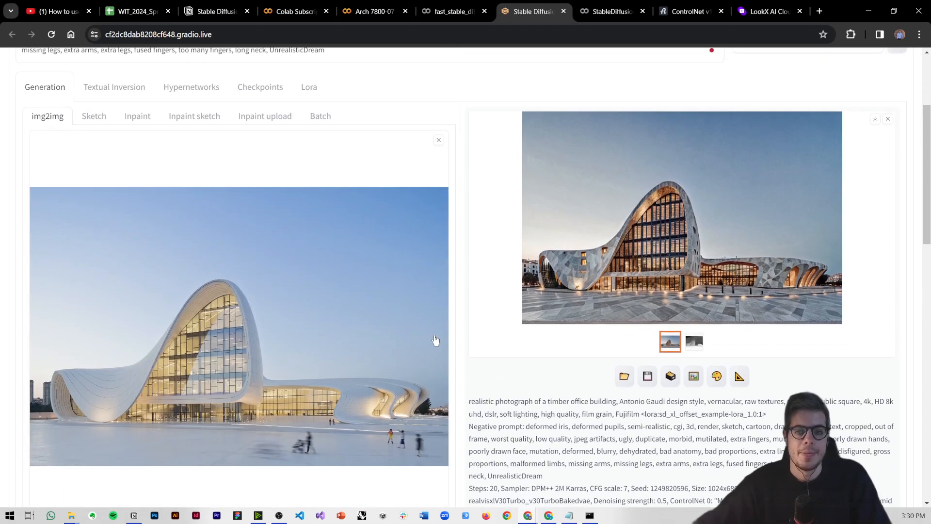
{"action": "scroll", "coordinate": [653, 333], "scroll_direction": "down", "scroll_amount": 1}
{"action": "left_click", "coordinate": [637, 331]}
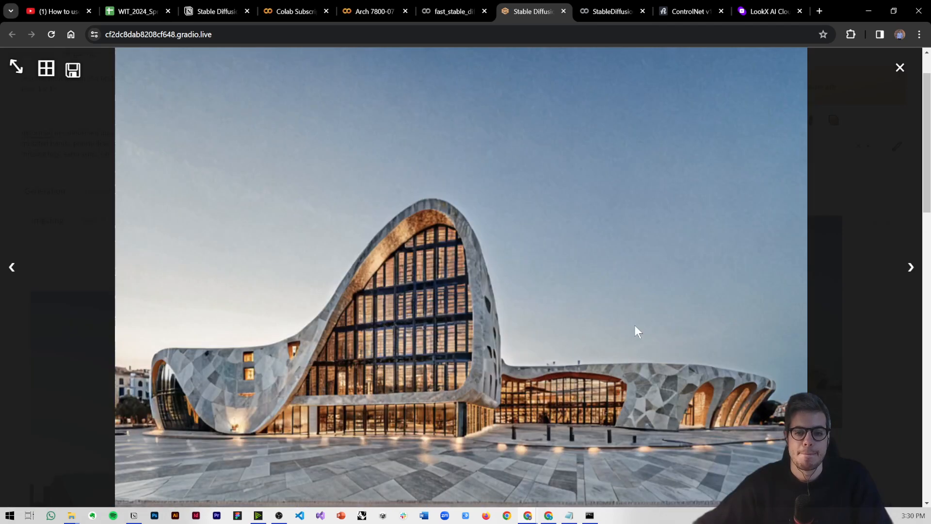
{"action": "left_click", "coordinate": [637, 332]}
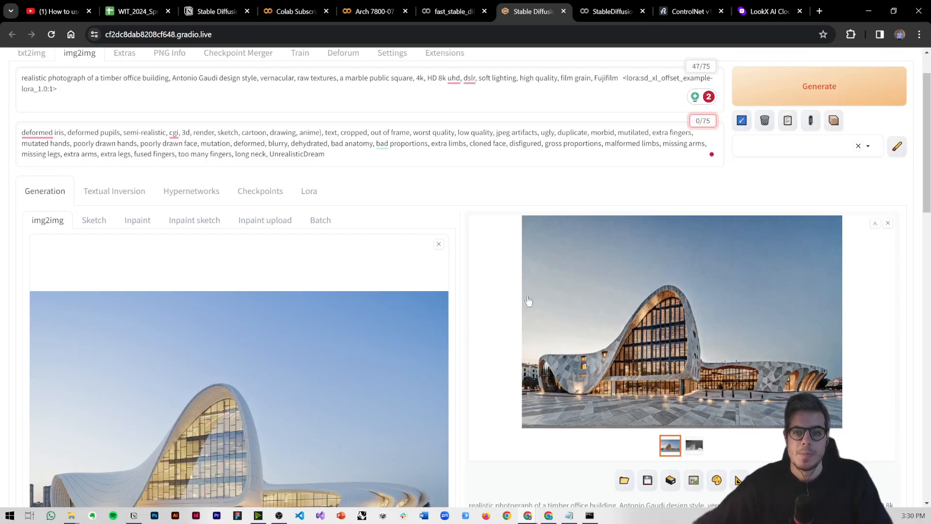
Switch ControlNet Unit 0's control type to Canny with the canny preprocessor
{"action": "scroll", "coordinate": [582, 242], "scroll_direction": "down", "scroll_amount": 4}
{"action": "scroll", "coordinate": [481, 279], "scroll_direction": "down", "scroll_amount": 9}
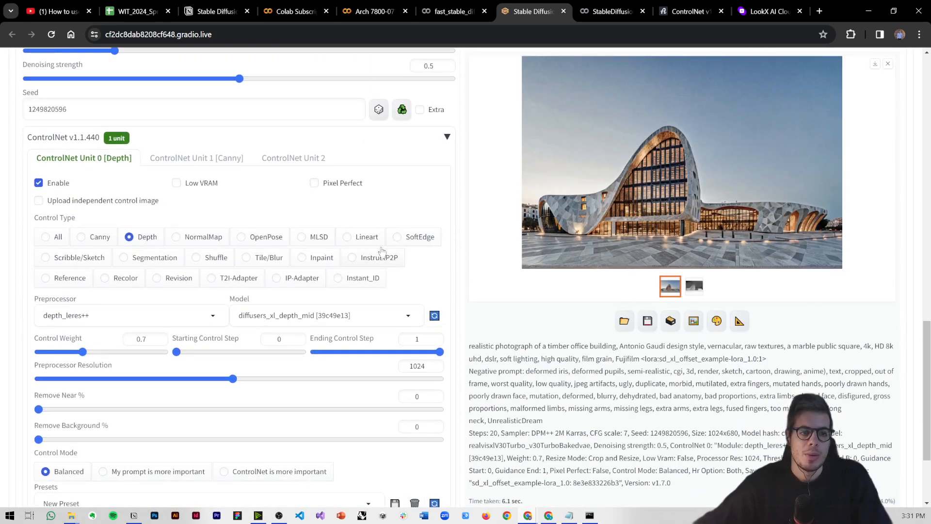
{"action": "left_click", "coordinate": [101, 238]}
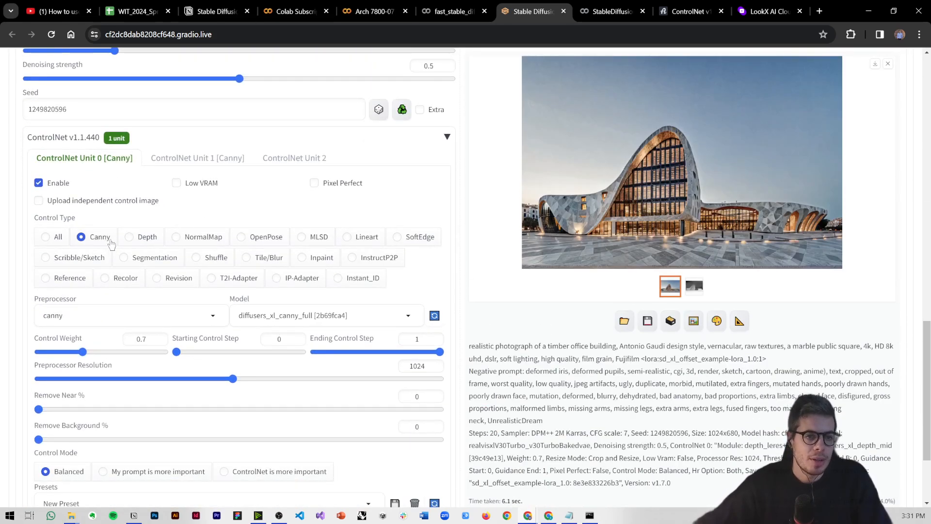
{"action": "left_click", "coordinate": [103, 320]}
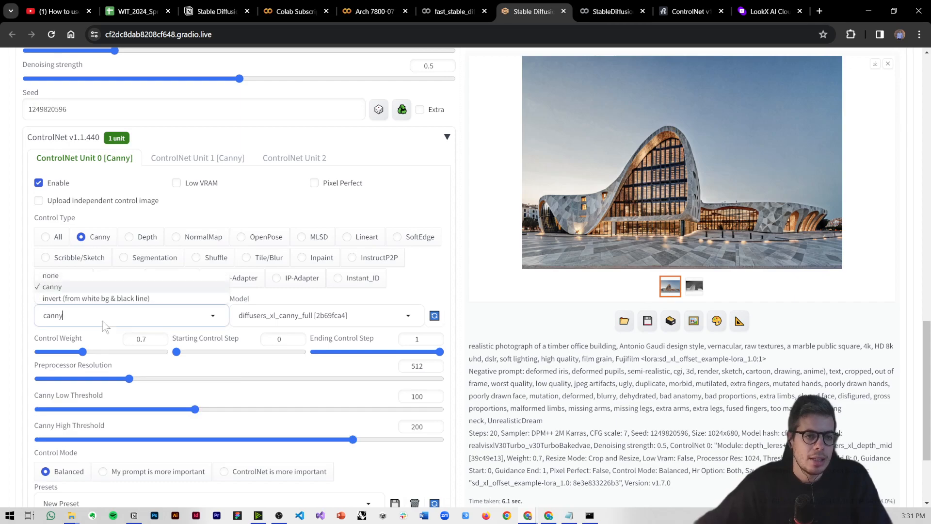
{"action": "left_click", "coordinate": [52, 291]}
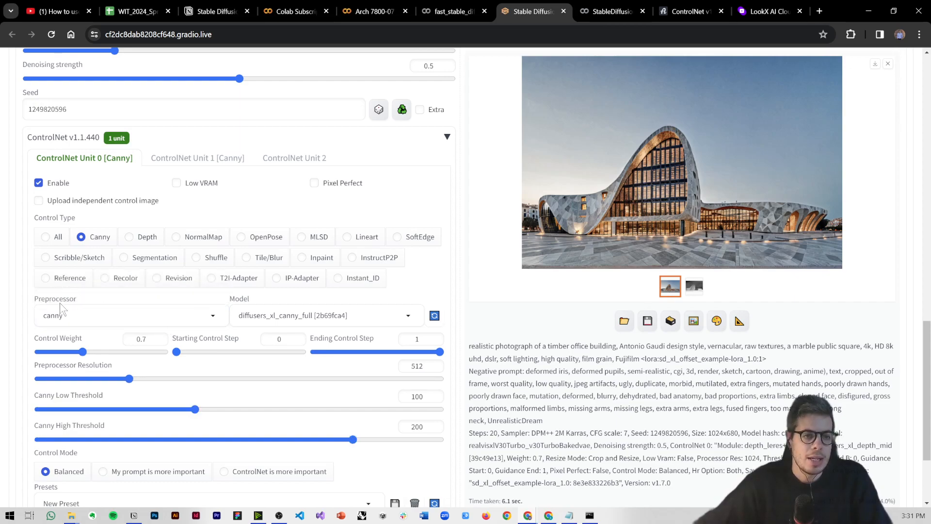
Select the diffusers_xl_canny_full model for ControlNet Unit 0 and set its preprocessor resolution to 1024
{"action": "left_click", "coordinate": [259, 316]}
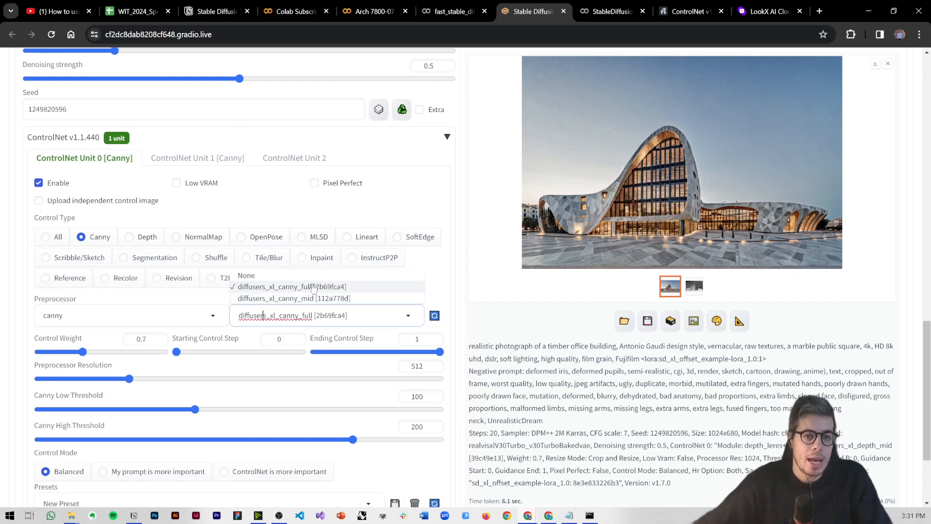
{"action": "left_click", "coordinate": [285, 287]}
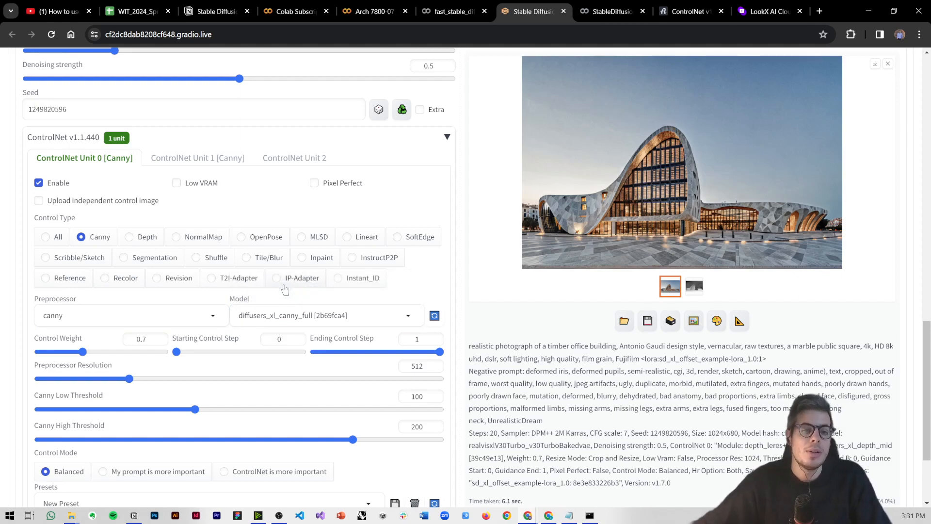
{"action": "left_click", "coordinate": [415, 367]}
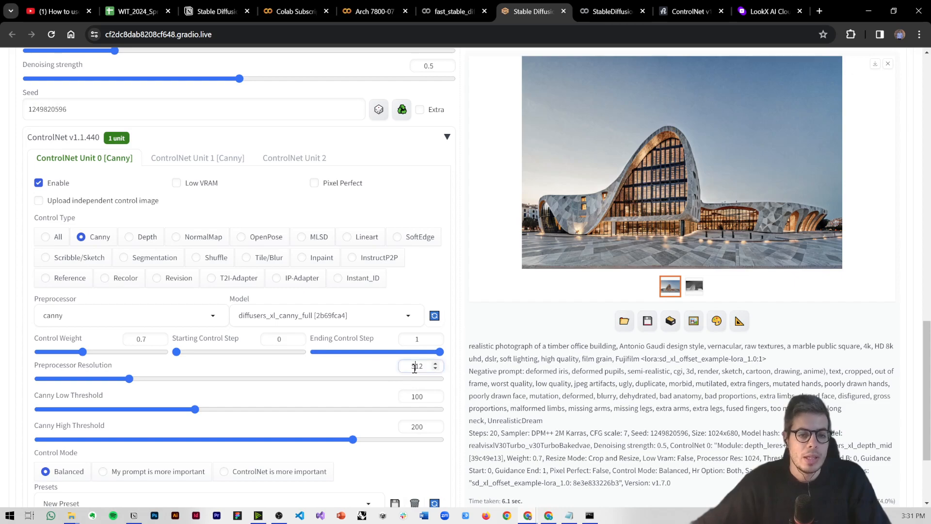
{"action": "type", "text": "1024"}
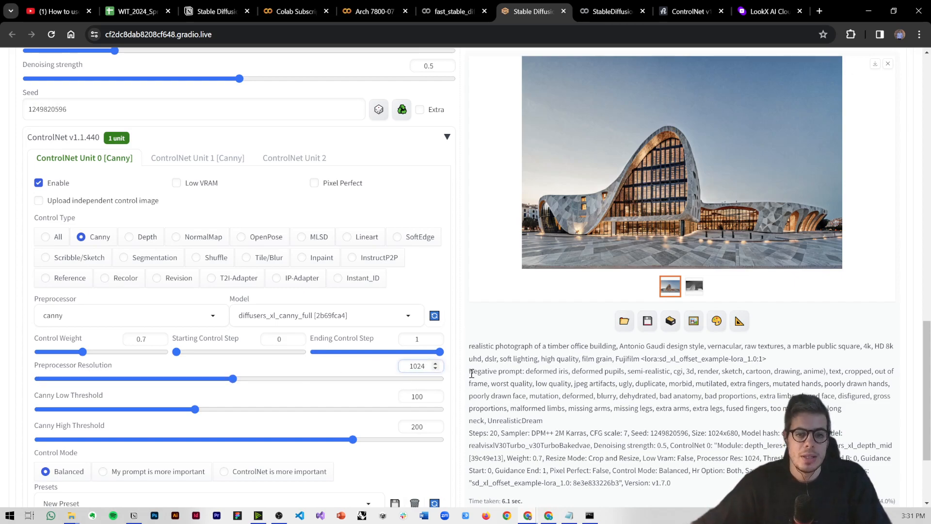
Generate a new render using the Canny control in Unit 0 at 0.5 denoising strength
{"action": "scroll", "coordinate": [509, 354], "scroll_direction": "up", "scroll_amount": 10}
{"action": "scroll", "coordinate": [509, 354], "scroll_direction": "up", "scroll_amount": 10}
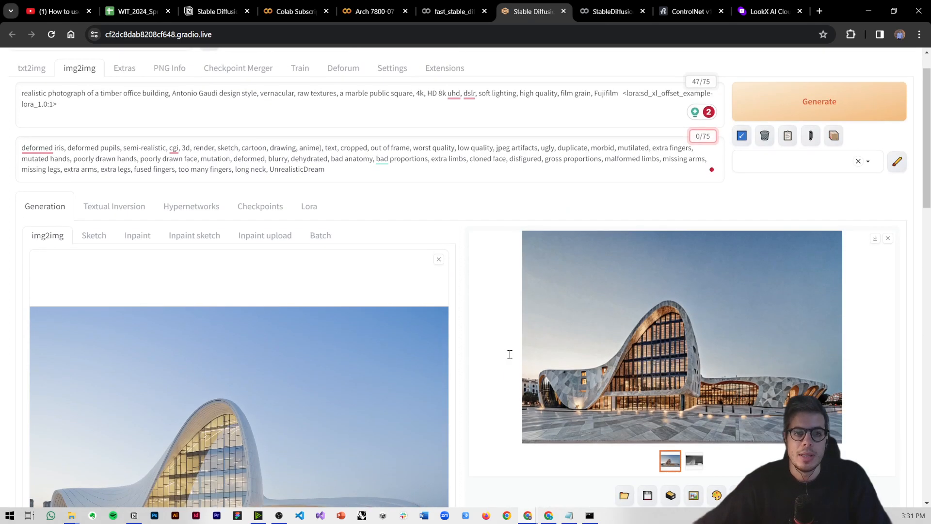
{"action": "left_click", "coordinate": [770, 142]}
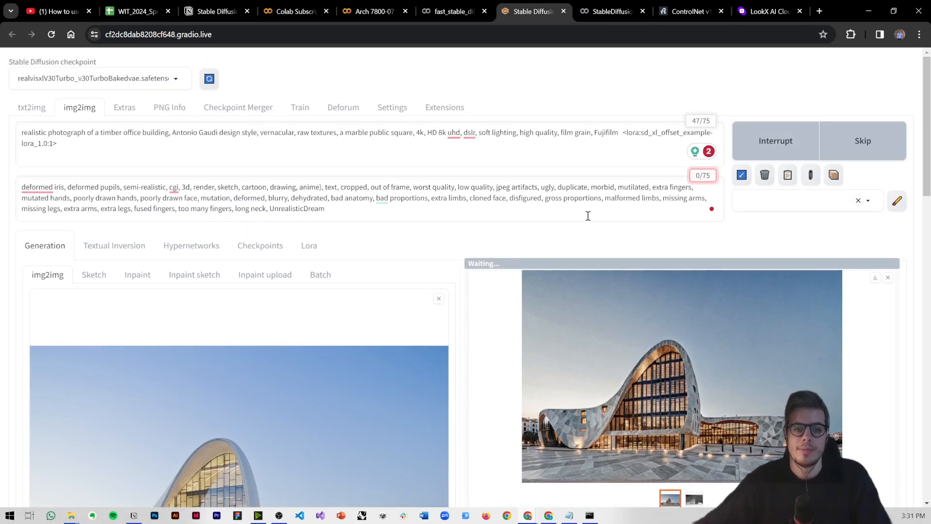
{"action": "scroll", "coordinate": [588, 221], "scroll_direction": "down", "scroll_amount": 2}
{"action": "scroll", "coordinate": [588, 221], "scroll_direction": "down", "scroll_amount": 2}
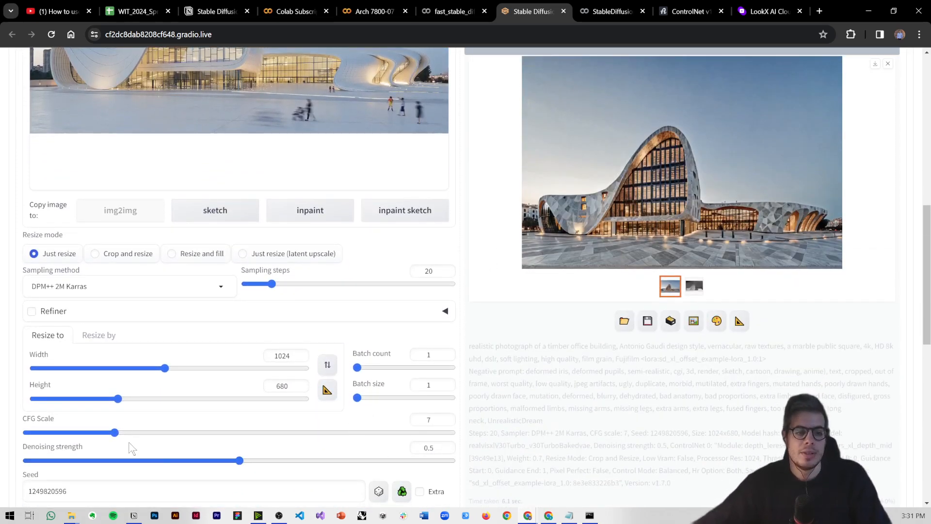
{"action": "scroll", "coordinate": [585, 389], "scroll_direction": "up", "scroll_amount": 5}
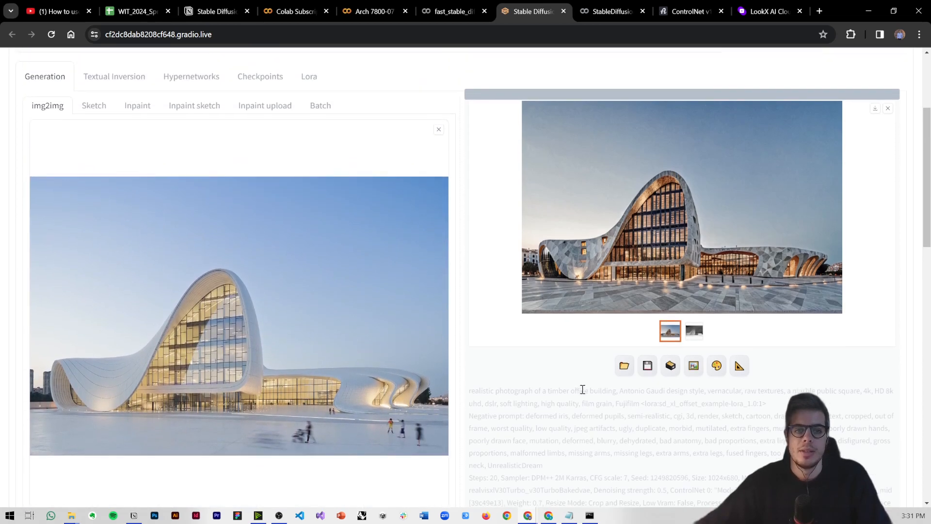
{"action": "scroll", "coordinate": [577, 387], "scroll_direction": "up", "scroll_amount": 1}
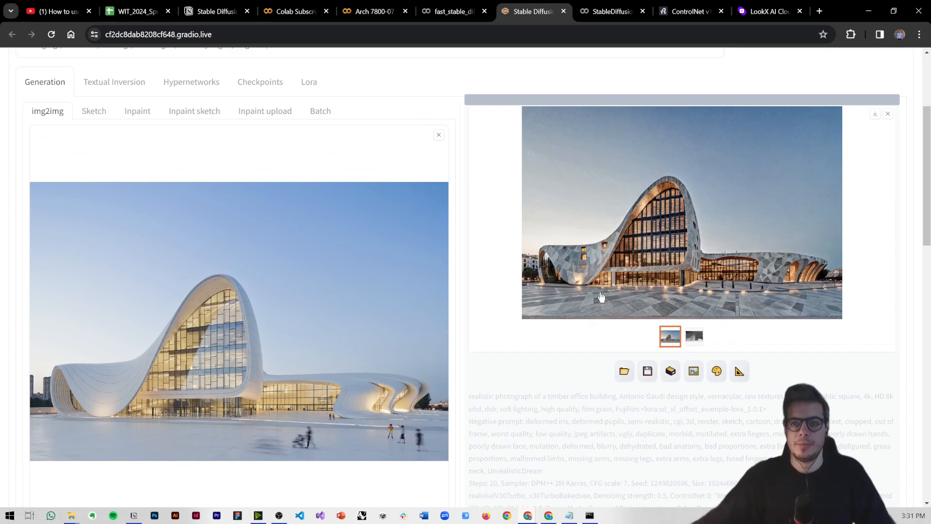
{"action": "scroll", "coordinate": [602, 307], "scroll_direction": "up", "scroll_amount": 2}
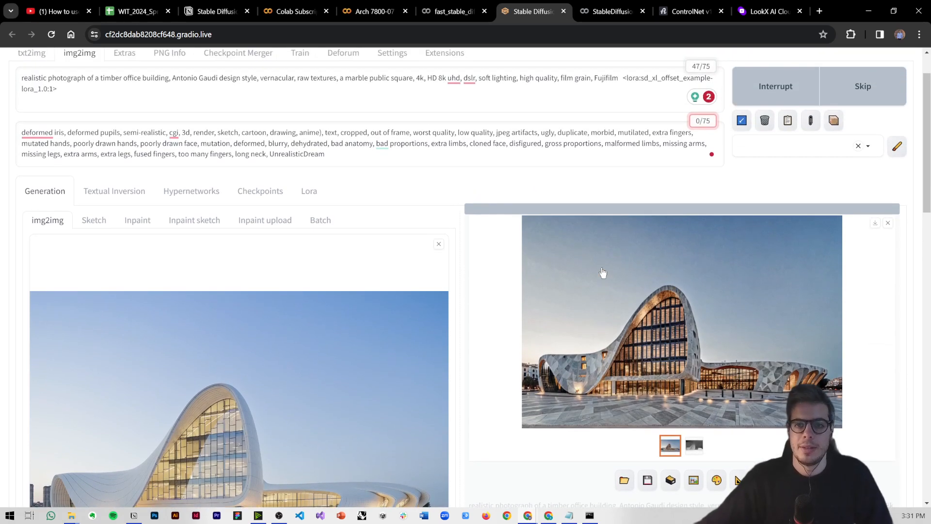
Check the generation progress in the Colab notebook's output log and return to the Stable Diffusion page
{"action": "left_click", "coordinate": [443, 10]}
{"action": "scroll", "coordinate": [30, 315], "scroll_direction": "down", "scroll_amount": 15}
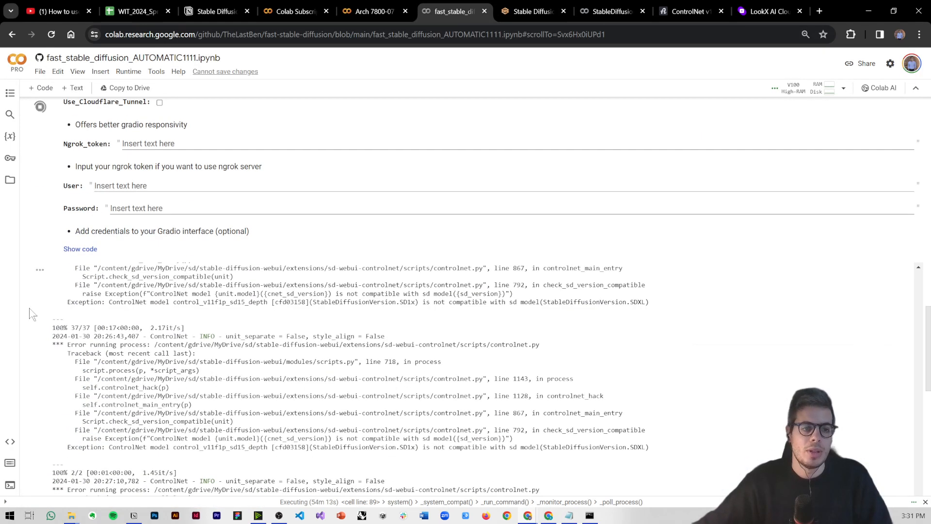
{"action": "scroll", "coordinate": [30, 318], "scroll_direction": "down", "scroll_amount": 10}
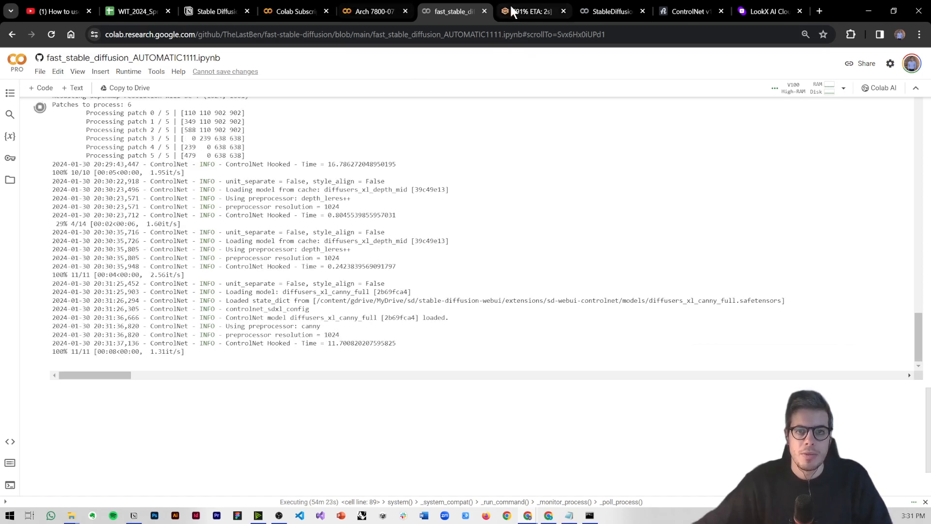
{"action": "left_click", "coordinate": [533, 11]}
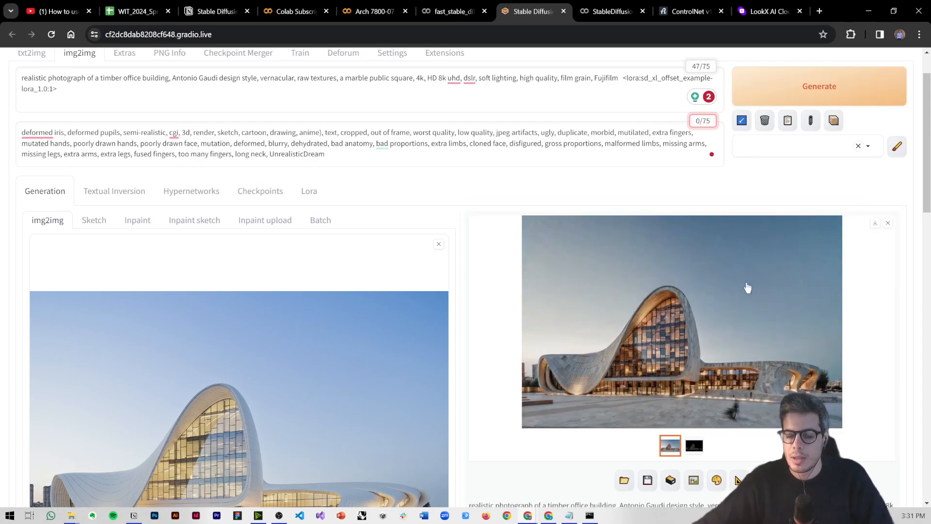
Compare the canny edge map with the generated render at full size and close the enlarged preview
{"action": "left_click", "coordinate": [697, 447]}
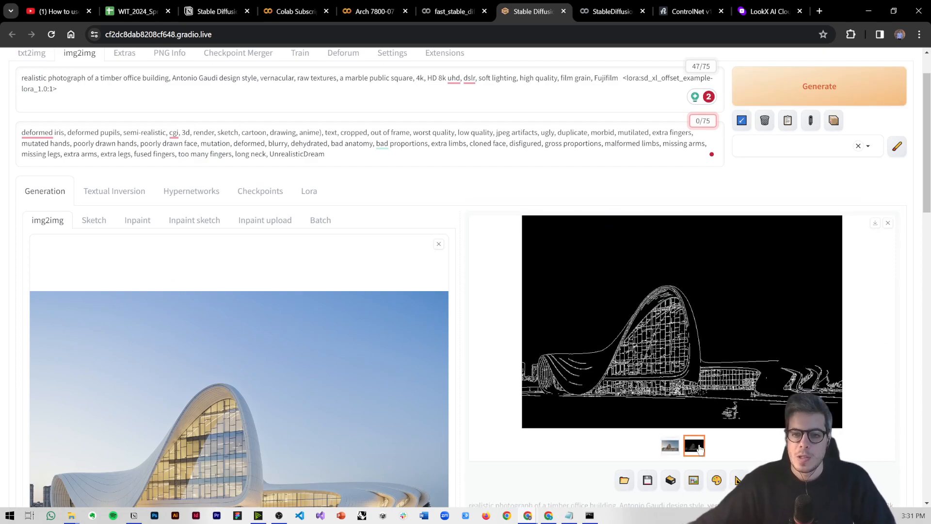
{"action": "left_click", "coordinate": [680, 343]}
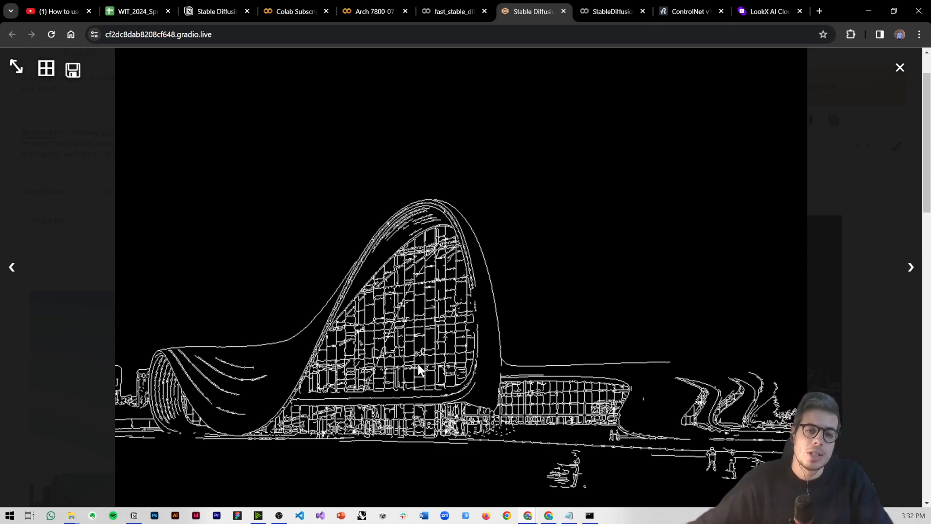
{"action": "left_click", "coordinate": [911, 269]}
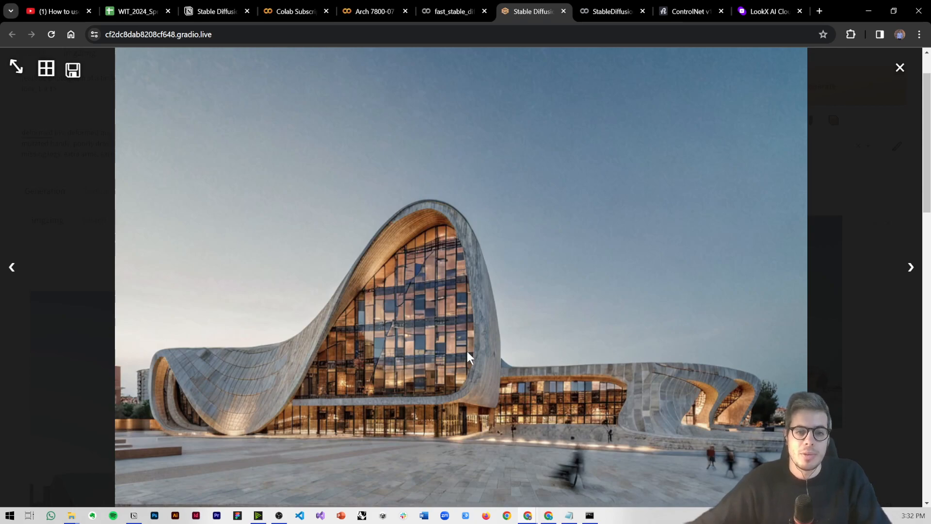
{"action": "left_click", "coordinate": [394, 312]}
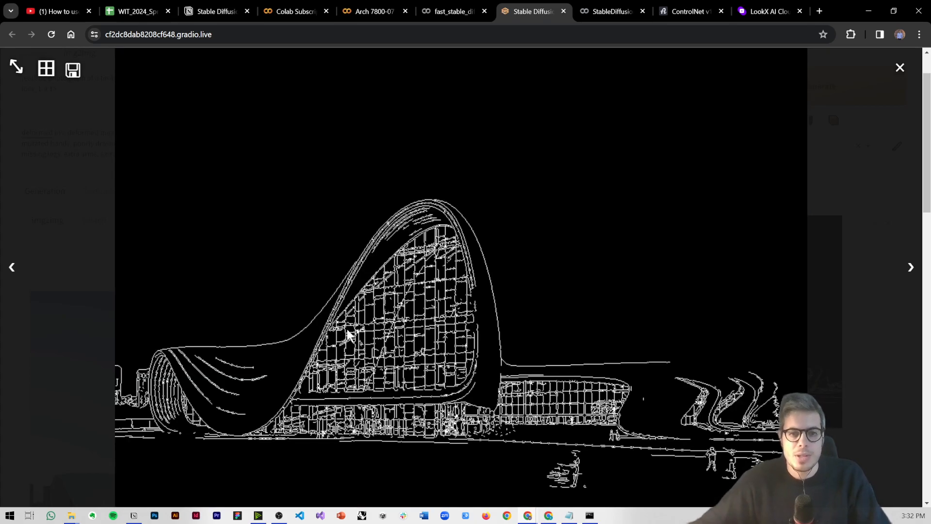
{"action": "left_click", "coordinate": [428, 253]}
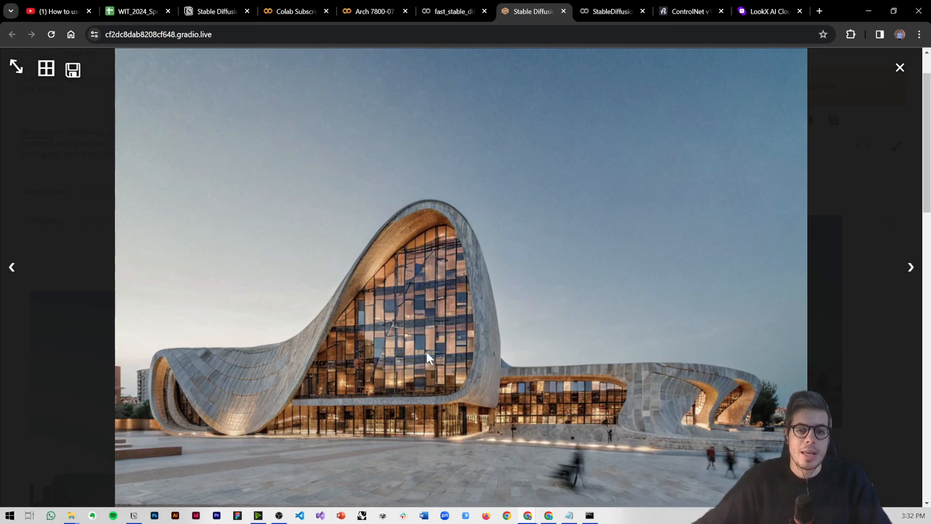
{"action": "key", "text": "Escape"}
Enable ControlNet Unit 1 and set its control type to Depth with the depth_midas preprocessor, keeping the control weight at 0.6
{"action": "scroll", "coordinate": [335, 344], "scroll_direction": "down", "scroll_amount": 5}
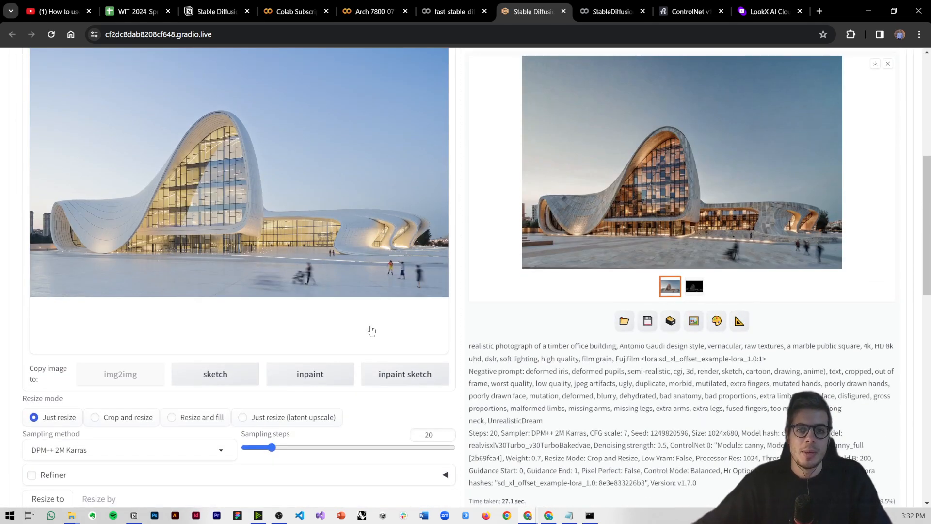
{"action": "scroll", "coordinate": [291, 379], "scroll_direction": "down", "scroll_amount": 5}
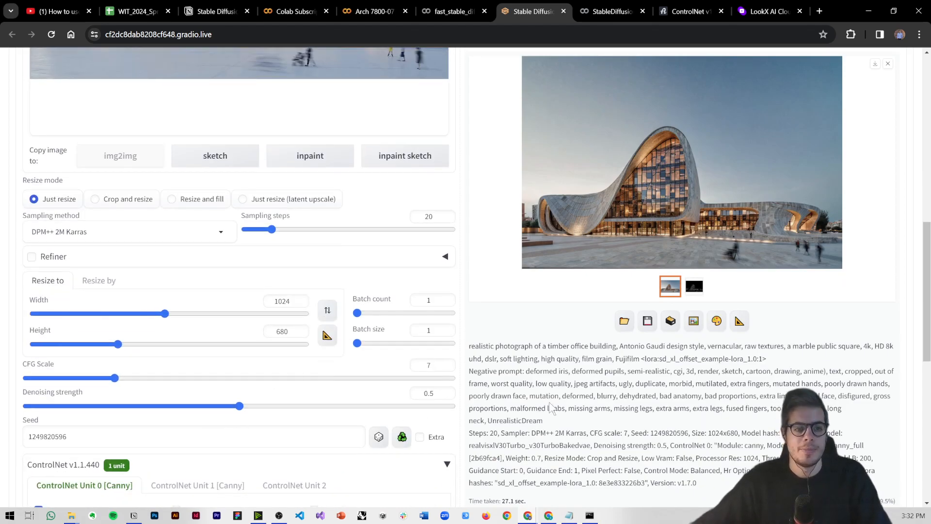
{"action": "scroll", "coordinate": [555, 405], "scroll_direction": "up", "scroll_amount": 6}
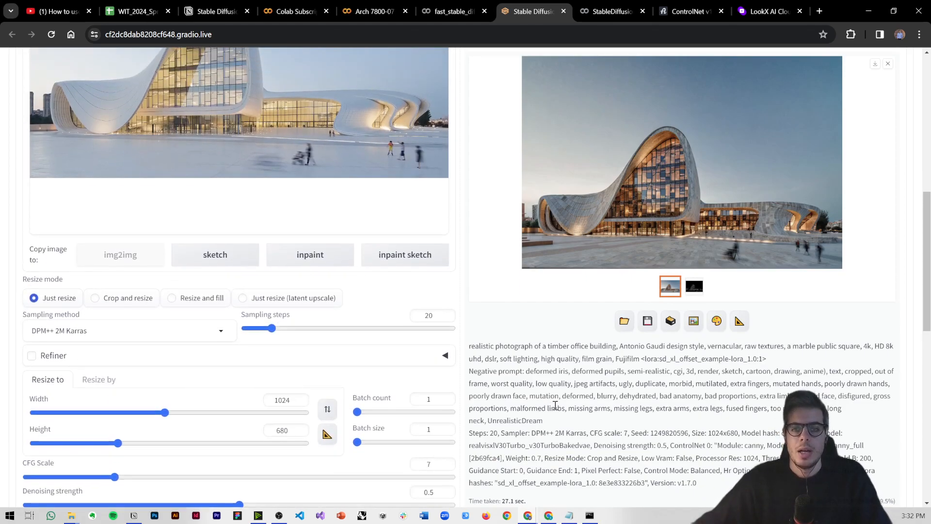
{"action": "scroll", "coordinate": [558, 400], "scroll_direction": "down", "scroll_amount": 9}
{"action": "scroll", "coordinate": [558, 400], "scroll_direction": "down", "scroll_amount": 7}
{"action": "scroll", "coordinate": [463, 350], "scroll_direction": "up", "scroll_amount": 3}
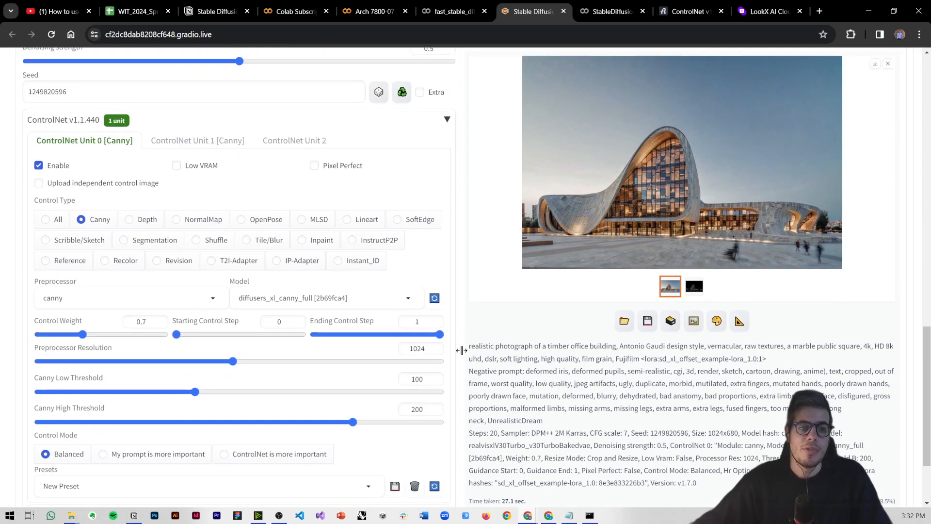
{"action": "left_click", "coordinate": [170, 143]}
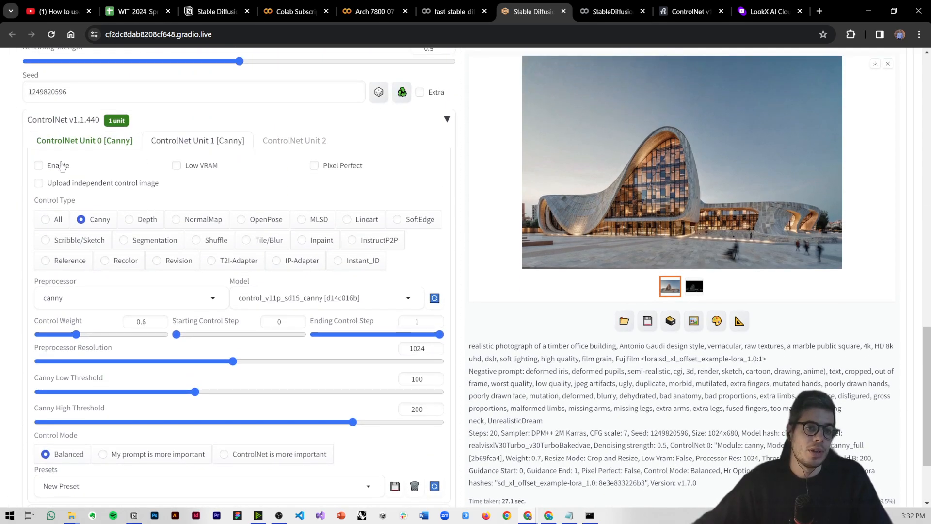
{"action": "left_click", "coordinate": [56, 166]}
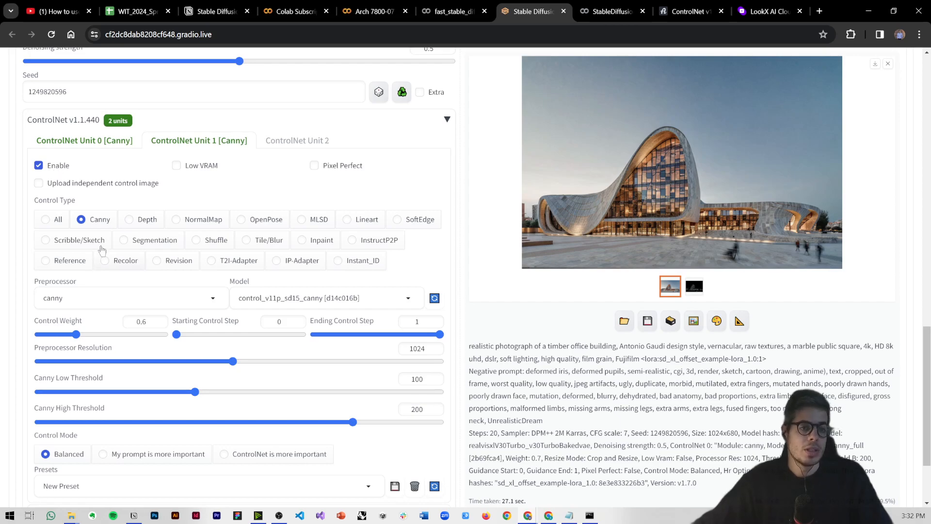
{"action": "left_click", "coordinate": [145, 221]}
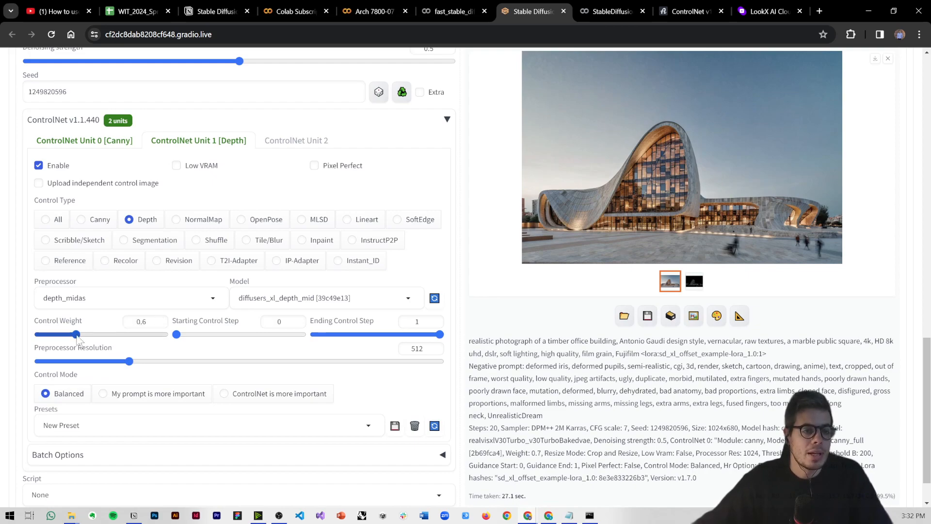
{"action": "mouse_move", "coordinate": [77, 335]}
{"action": "left_mouse_down"}
{"action": "mouse_move", "coordinate": [105, 336]}
{"action": "mouse_move", "coordinate": [77, 338]}
{"action": "left_mouse_up"}
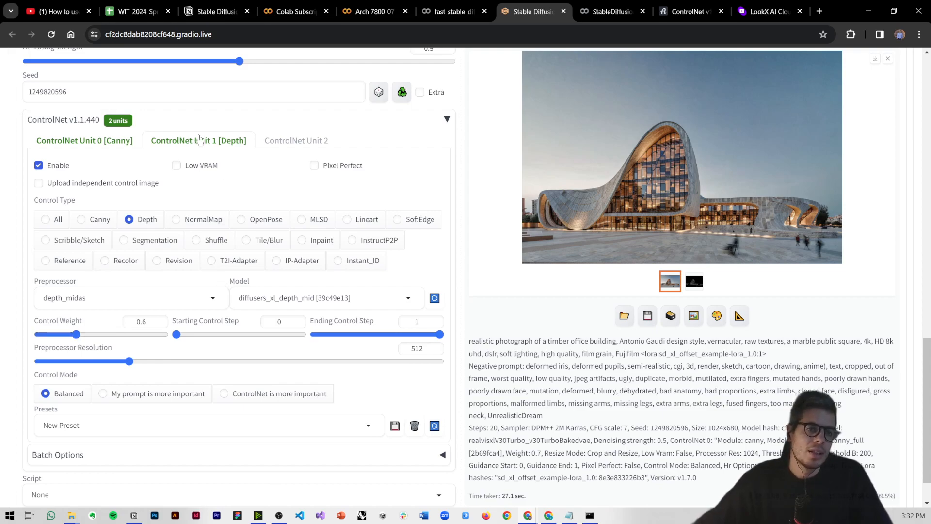
Review Unit 0's Canny control weight and generate the render with the Canny and Depth units combined
{"action": "left_click", "coordinate": [90, 142]}
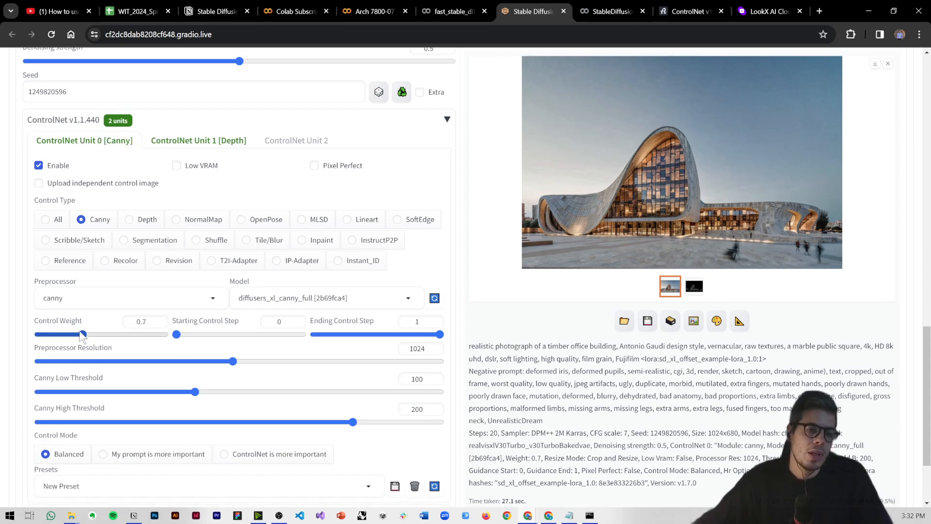
{"action": "mouse_move", "coordinate": [82, 335]}
{"action": "left_mouse_down"}
{"action": "mouse_move", "coordinate": [101, 336]}
{"action": "mouse_move", "coordinate": [73, 336]}
{"action": "left_mouse_up"}
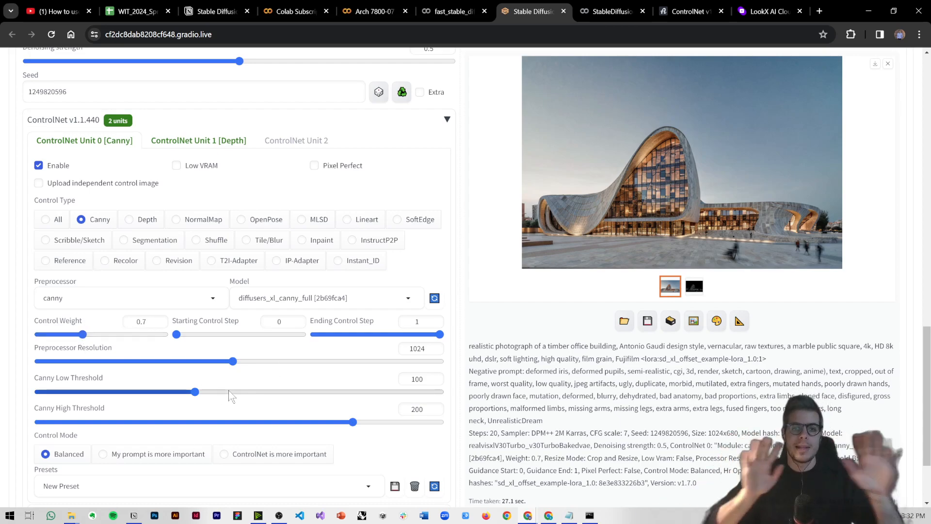
{"action": "scroll", "coordinate": [228, 388], "scroll_direction": "down", "scroll_amount": 2}
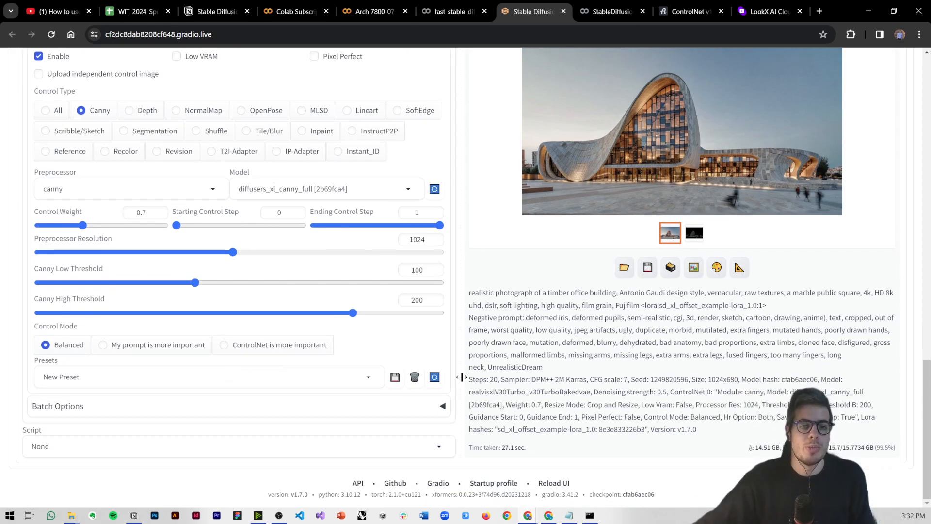
{"action": "scroll", "coordinate": [461, 377], "scroll_direction": "up", "scroll_amount": 15}
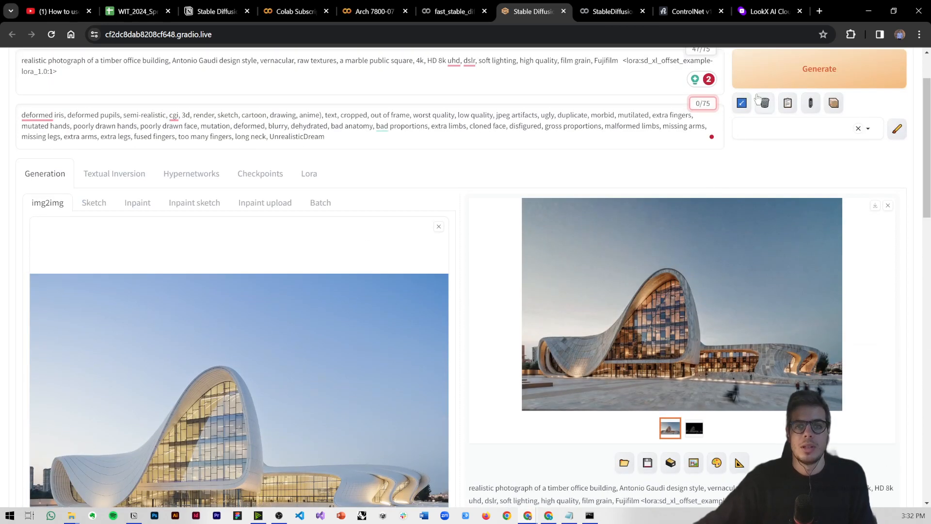
{"action": "left_click", "coordinate": [753, 85]}
{"action": "scroll", "coordinate": [434, 219], "scroll_direction": "down", "scroll_amount": 1}
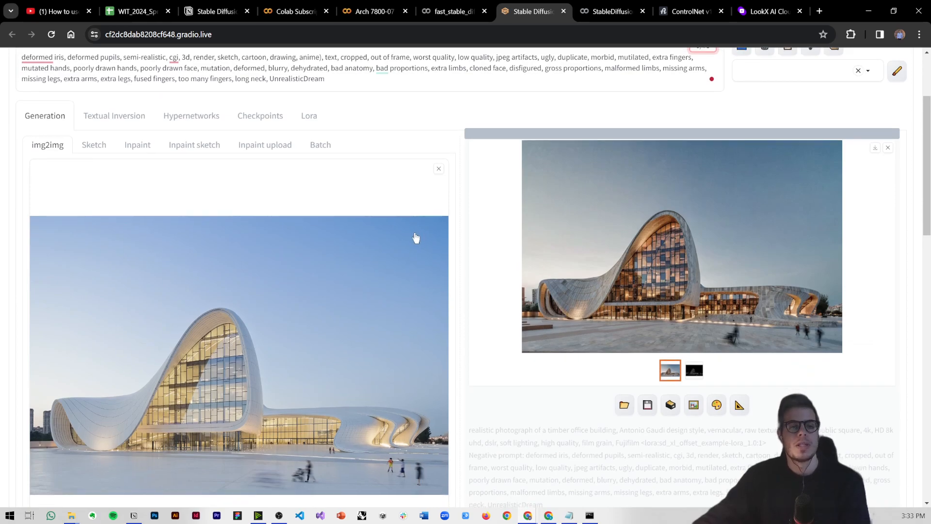
Review the Depth settings of ControlNet Unit 1 while the render is being generated
{"action": "scroll", "coordinate": [417, 243], "scroll_direction": "down", "scroll_amount": 2}
{"action": "scroll", "coordinate": [420, 247], "scroll_direction": "down", "scroll_amount": 8}
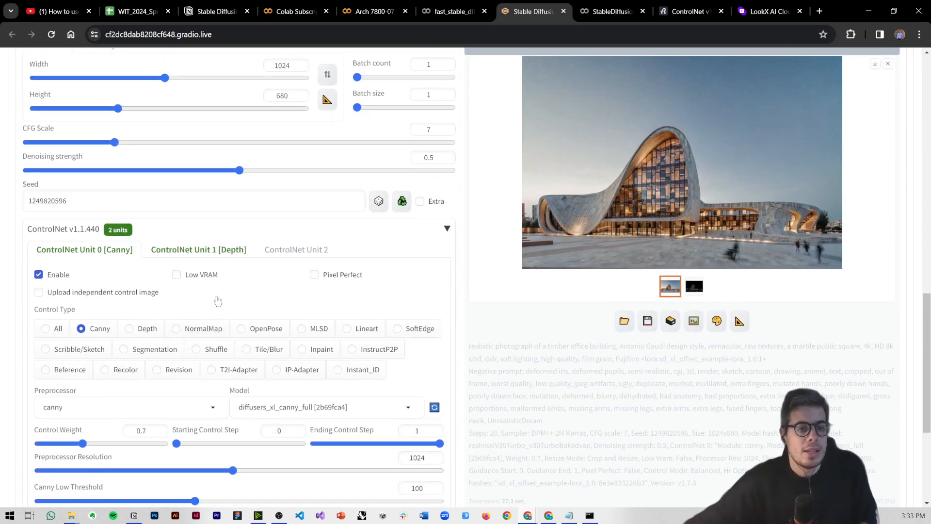
{"action": "left_click", "coordinate": [180, 251]}
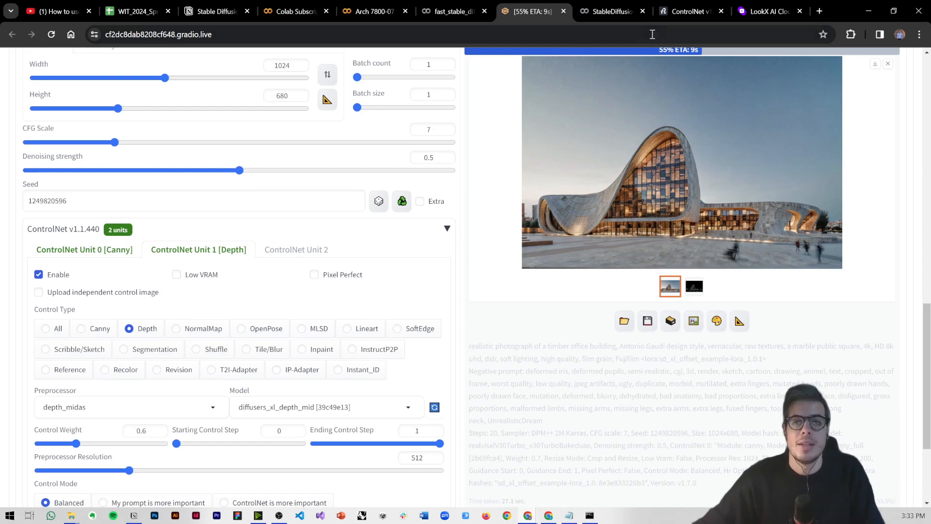
Check the Canny section of the ControlNet guide, then point out the ControlNET Information heading with the guide link in the Notion notes
{"action": "left_click", "coordinate": [689, 12]}
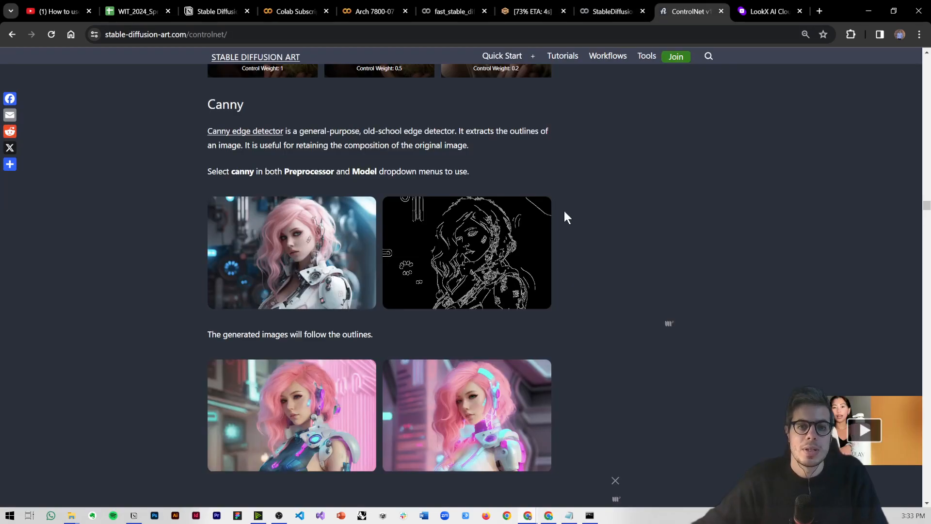
{"action": "scroll", "coordinate": [151, 454], "scroll_direction": "down", "scroll_amount": 1}
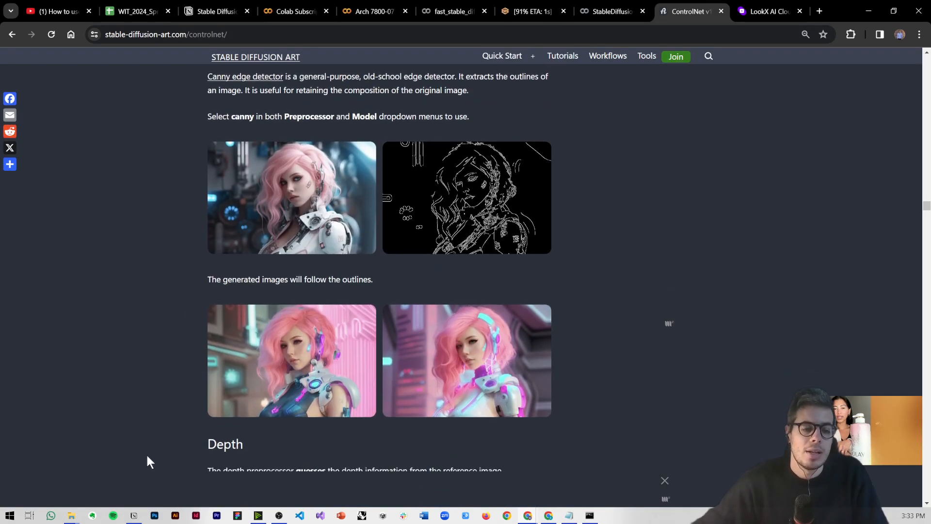
{"action": "left_click", "coordinate": [134, 516]}
{"action": "scroll", "coordinate": [321, 369], "scroll_direction": "down", "scroll_amount": 2}
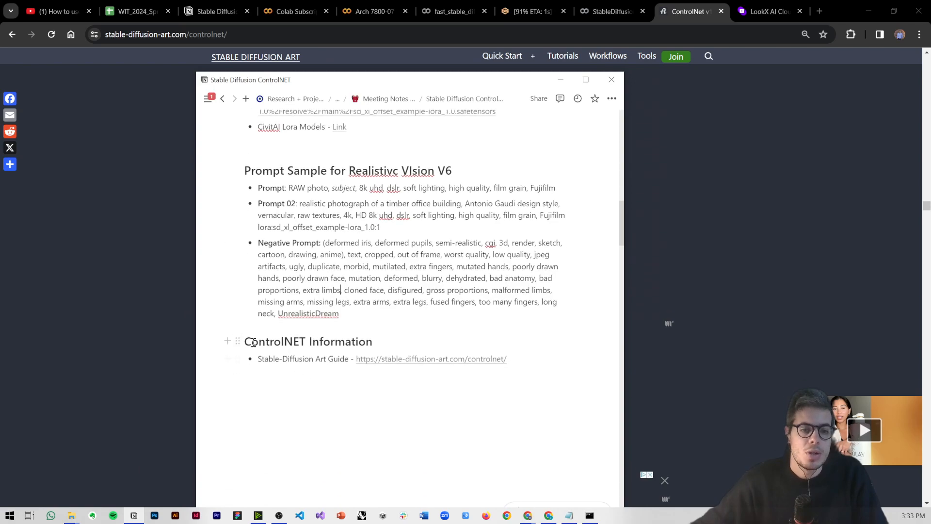
{"action": "left_click_drag", "start_coordinate": [253, 342], "coordinate": [380, 343]}
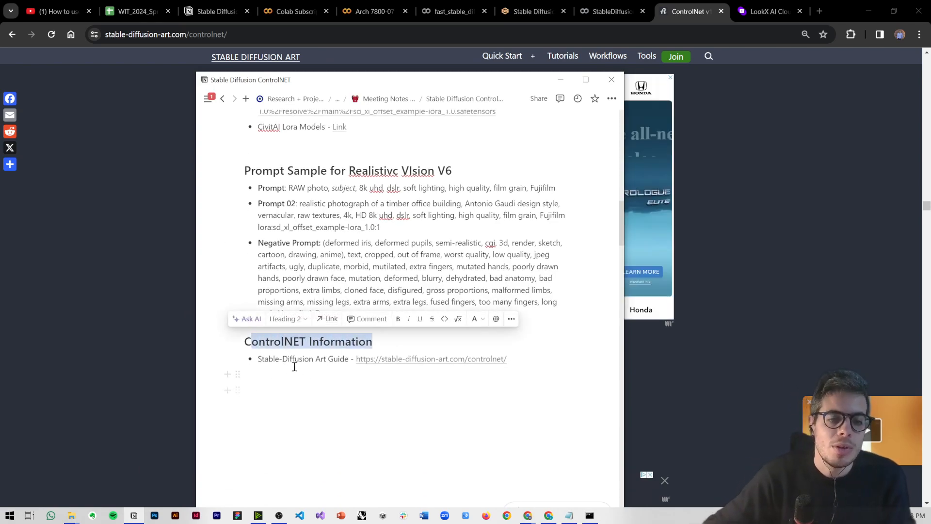
Return to the ControlNet guide and examine the Depth and Line Art preprocessors with their example images
{"action": "left_click", "coordinate": [756, 273]}
{"action": "scroll", "coordinate": [426, 305], "scroll_direction": "down", "scroll_amount": 8}
{"action": "scroll", "coordinate": [426, 301], "scroll_direction": "up", "scroll_amount": 4}
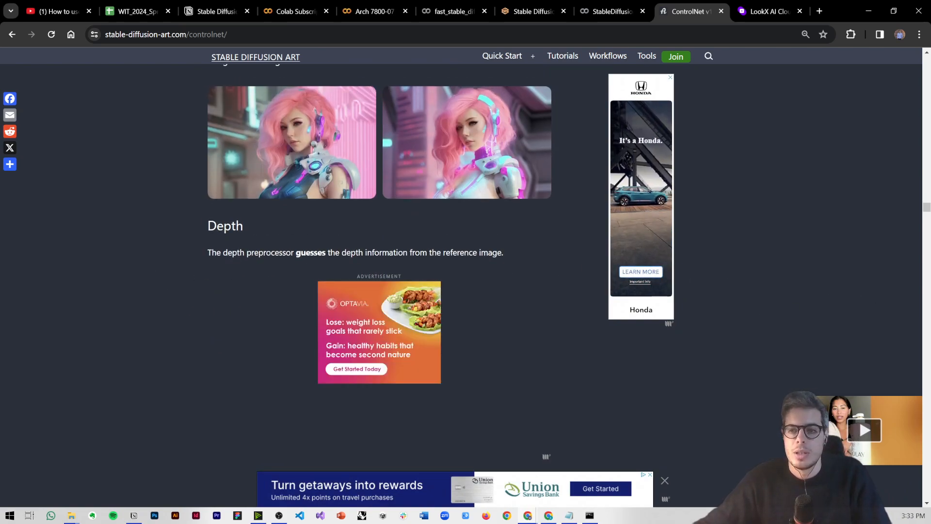
{"action": "scroll", "coordinate": [781, 208], "scroll_direction": "down", "scroll_amount": 5}
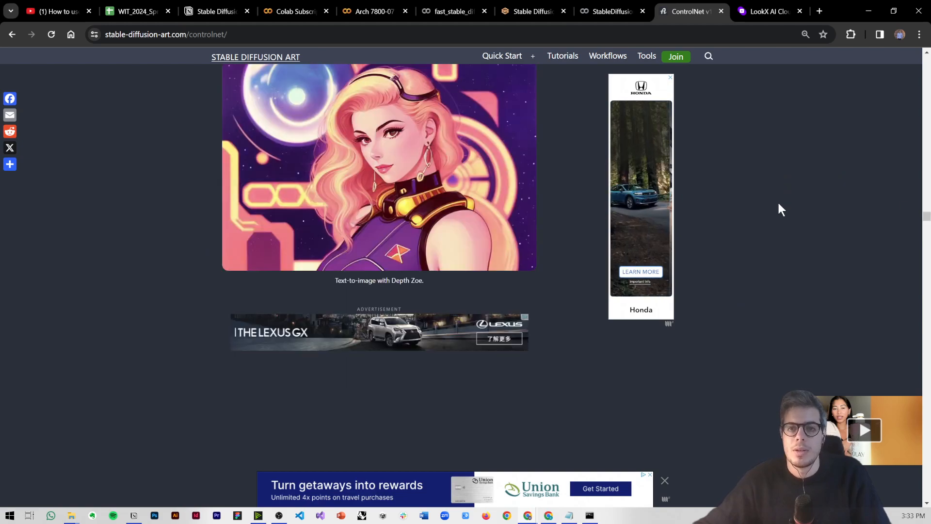
{"action": "scroll", "coordinate": [771, 228], "scroll_direction": "down", "scroll_amount": 15}
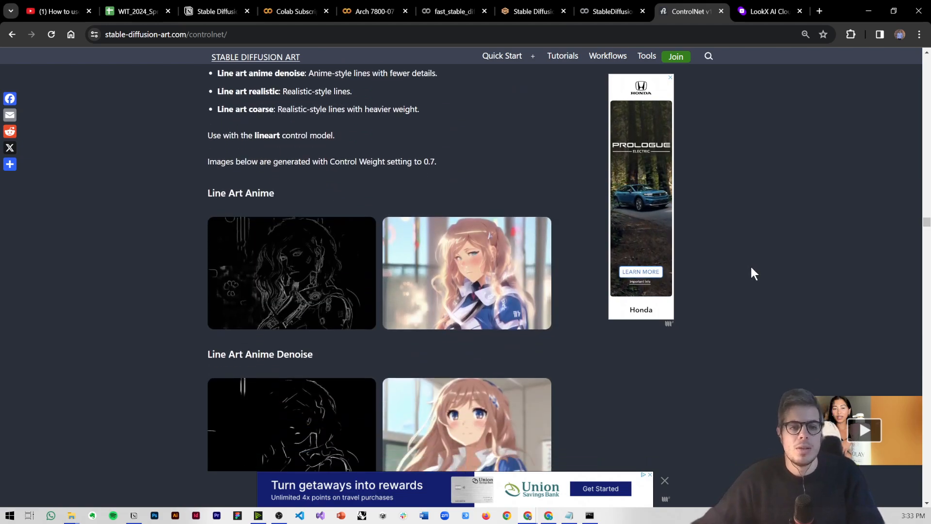
{"action": "scroll", "coordinate": [751, 268], "scroll_direction": "down", "scroll_amount": 1}
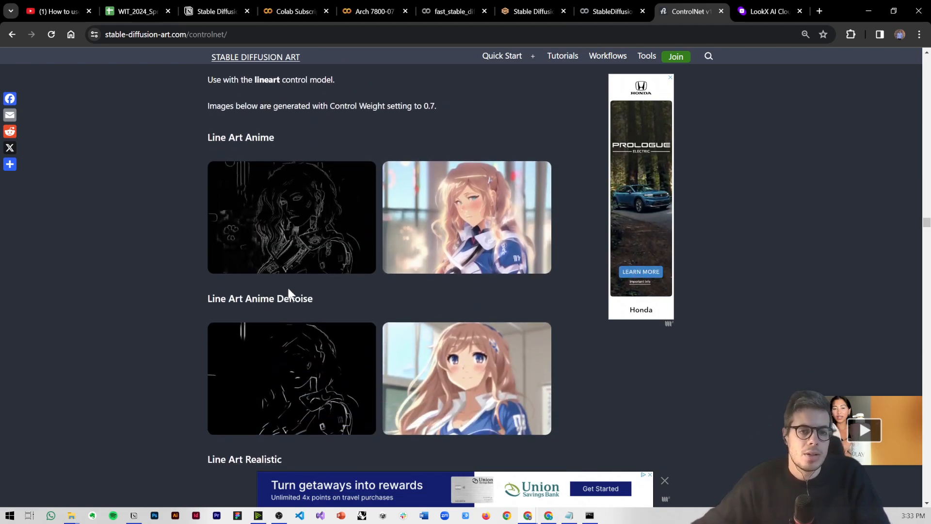
{"action": "scroll", "coordinate": [288, 292], "scroll_direction": "down", "scroll_amount": 13}
{"action": "scroll", "coordinate": [246, 293], "scroll_direction": "down", "scroll_amount": 1}
{"action": "scroll", "coordinate": [295, 291], "scroll_direction": "down", "scroll_amount": 4}
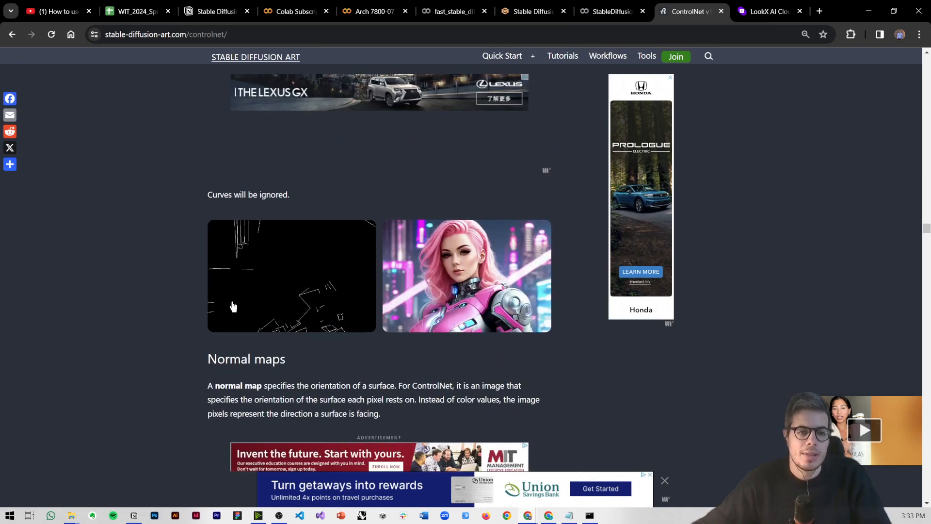
Examine the guide's Normal maps, Scribble and Segmentation sections and their example images
{"action": "scroll", "coordinate": [308, 325], "scroll_direction": "down", "scroll_amount": 5}
{"action": "scroll", "coordinate": [307, 326], "scroll_direction": "down", "scroll_amount": 7}
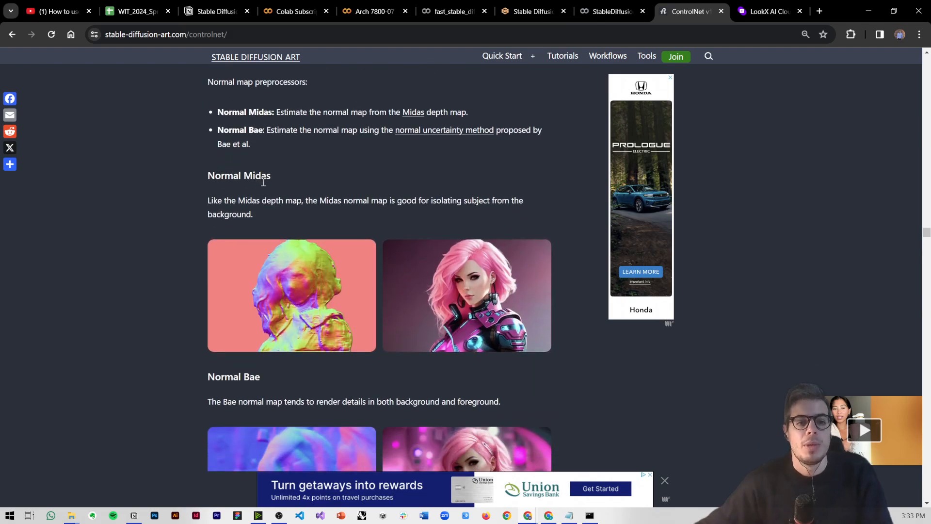
{"action": "scroll", "coordinate": [274, 202], "scroll_direction": "down", "scroll_amount": 5}
{"action": "scroll", "coordinate": [274, 202], "scroll_direction": "down", "scroll_amount": 5}
{"action": "scroll", "coordinate": [277, 214], "scroll_direction": "down", "scroll_amount": 5}
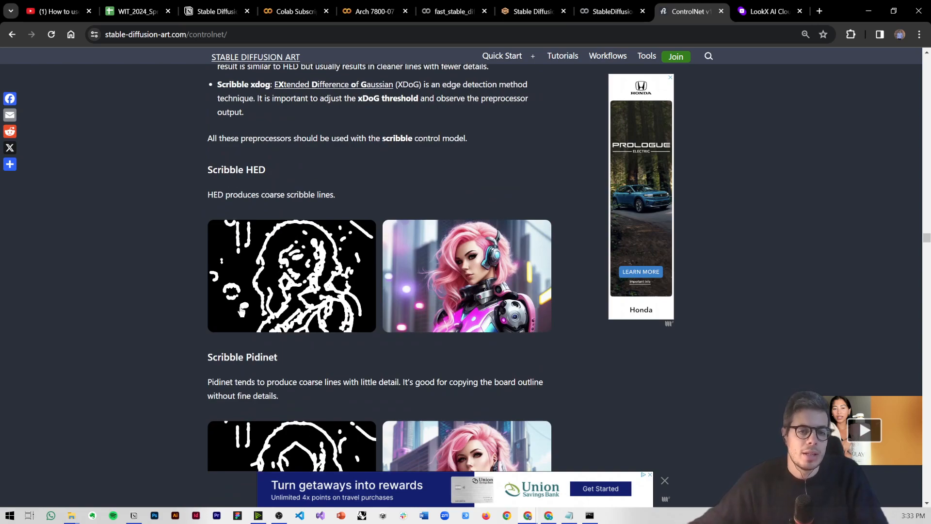
{"action": "scroll", "coordinate": [229, 319], "scroll_direction": "down", "scroll_amount": 7}
{"action": "scroll", "coordinate": [336, 289], "scroll_direction": "down", "scroll_amount": 3}
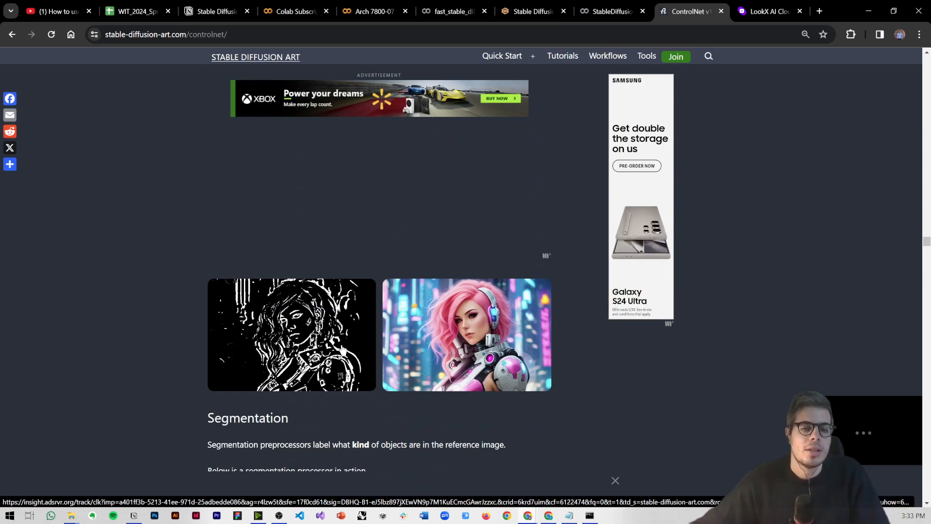
Return to the Stable Diffusion web UI and inspect the combined render, canny map and depth map at full size
{"action": "left_click", "coordinate": [620, 16]}
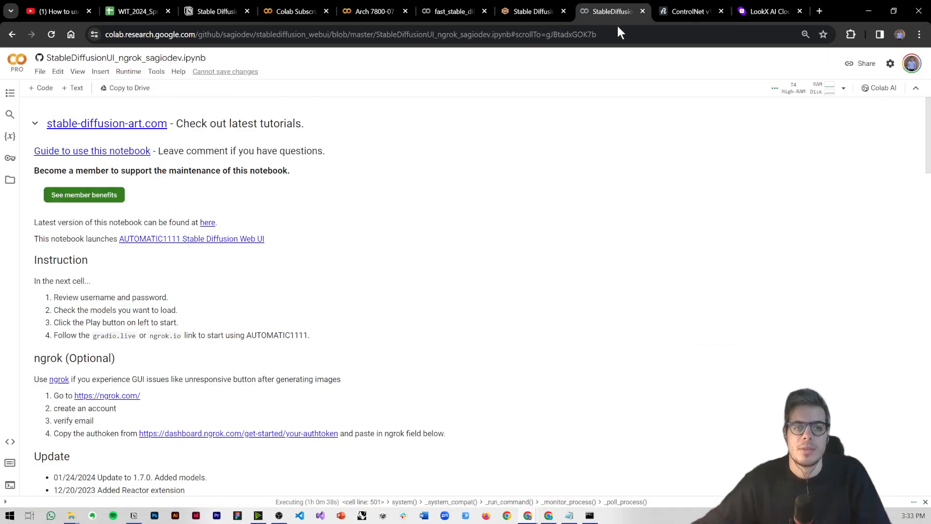
{"action": "left_click", "coordinate": [461, 11]}
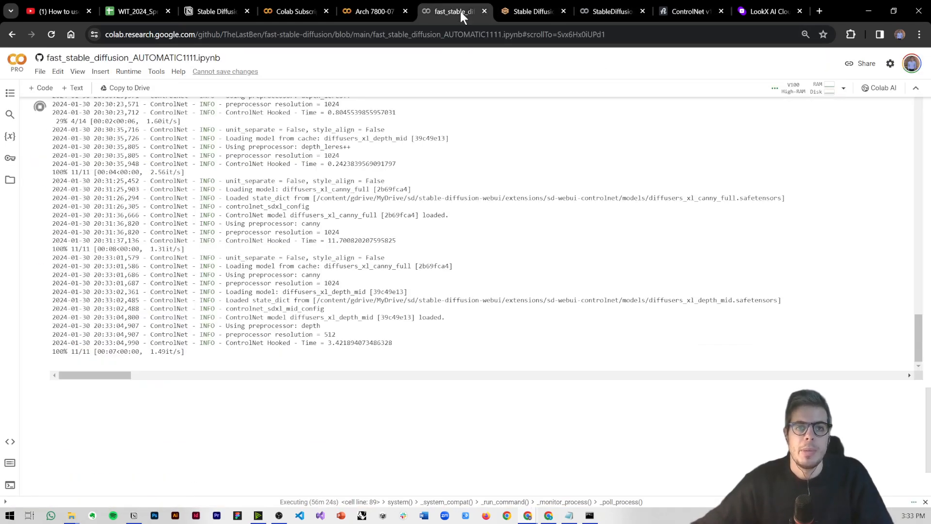
{"action": "left_click", "coordinate": [520, 7]}
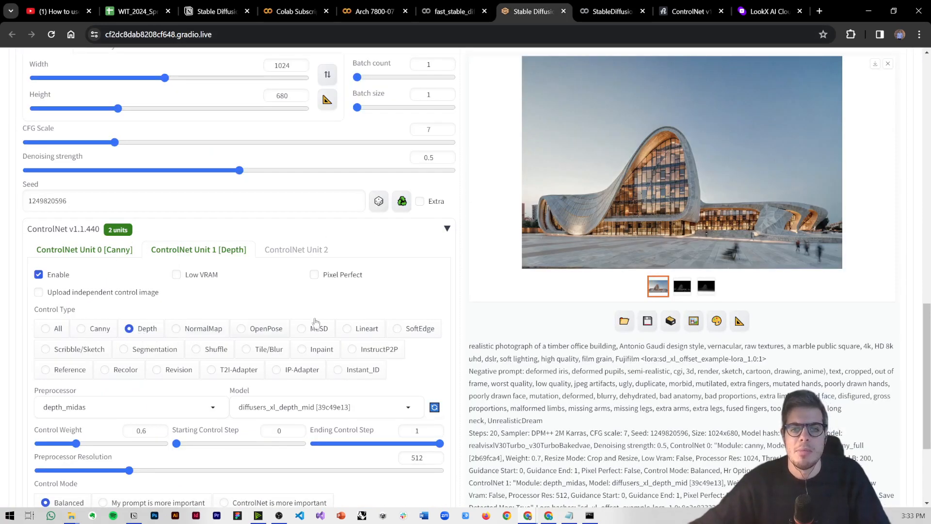
{"action": "left_click", "coordinate": [706, 245]}
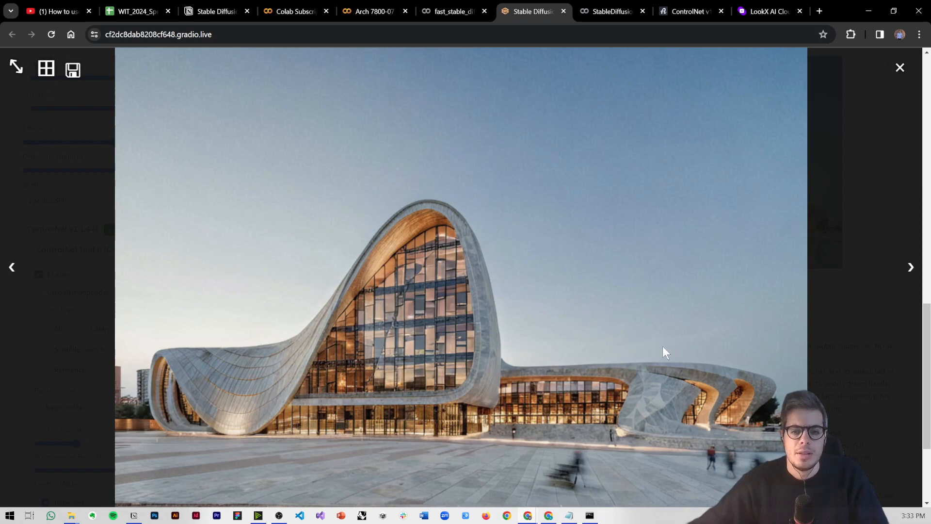
{"action": "key", "text": "Right"}
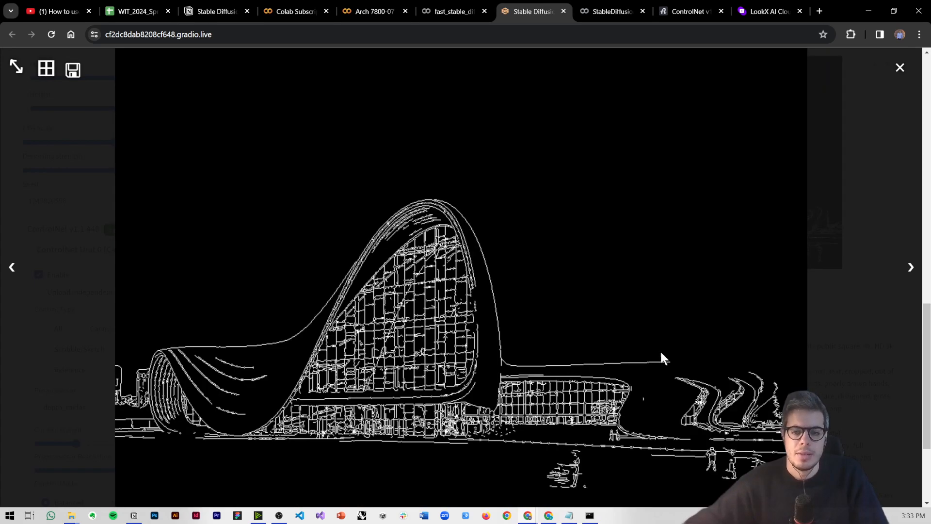
{"action": "key", "text": "Right"}
{"action": "key", "text": "Escape"}
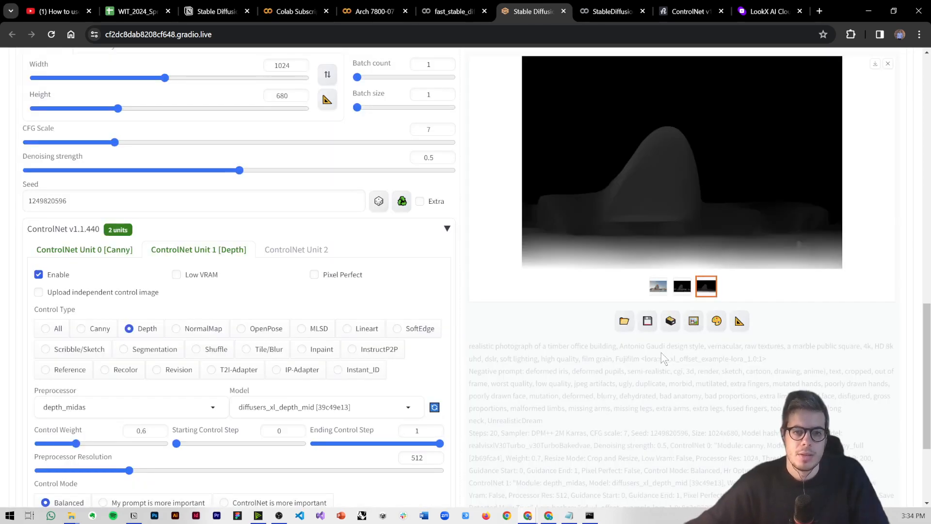
Replace the img2img source photo with the tower sketch c24717b9a3ccf8fbda54585e8a8a82de.jpg from the WIT_Demo_MJ folder
{"action": "scroll", "coordinate": [415, 345], "scroll_direction": "up", "scroll_amount": 10}
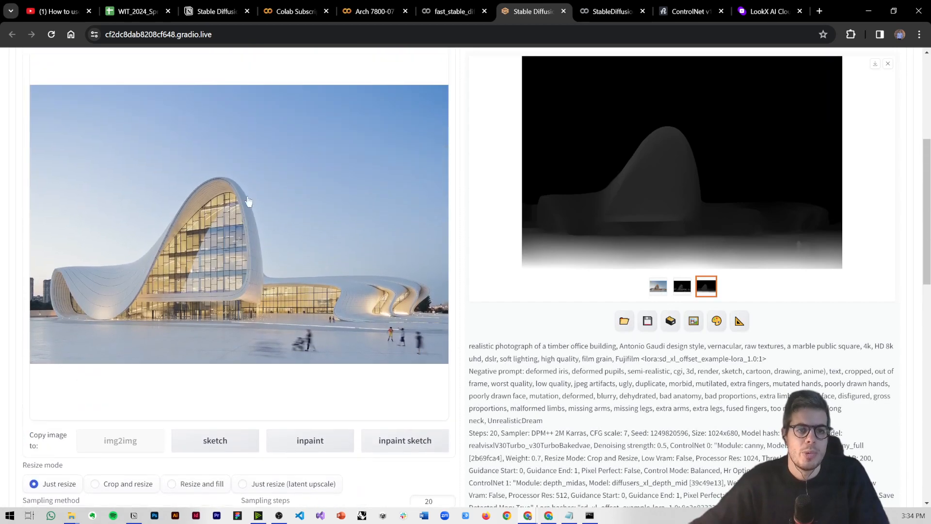
{"action": "scroll", "coordinate": [394, 148], "scroll_direction": "up", "scroll_amount": 2}
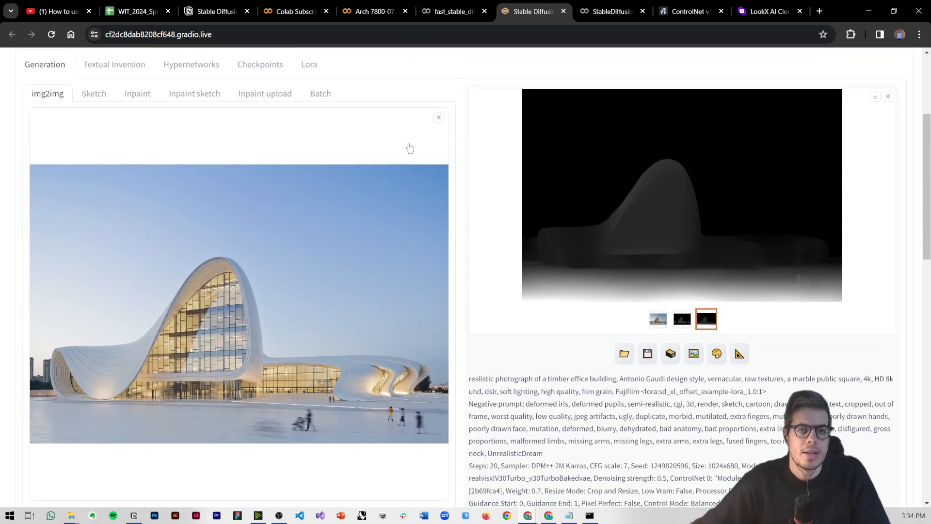
{"action": "left_click", "coordinate": [438, 119]}
{"action": "left_click", "coordinate": [312, 223]}
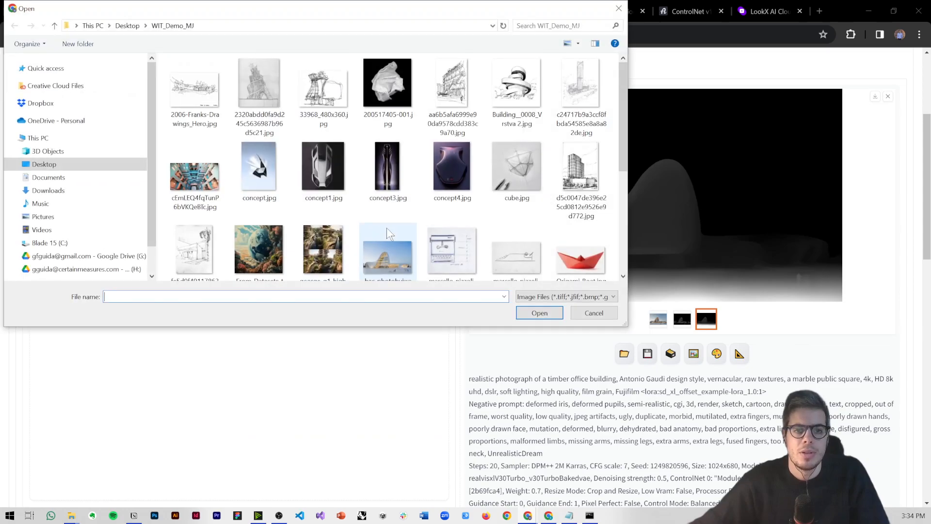
{"action": "scroll", "coordinate": [293, 202], "scroll_direction": "down", "scroll_amount": 3}
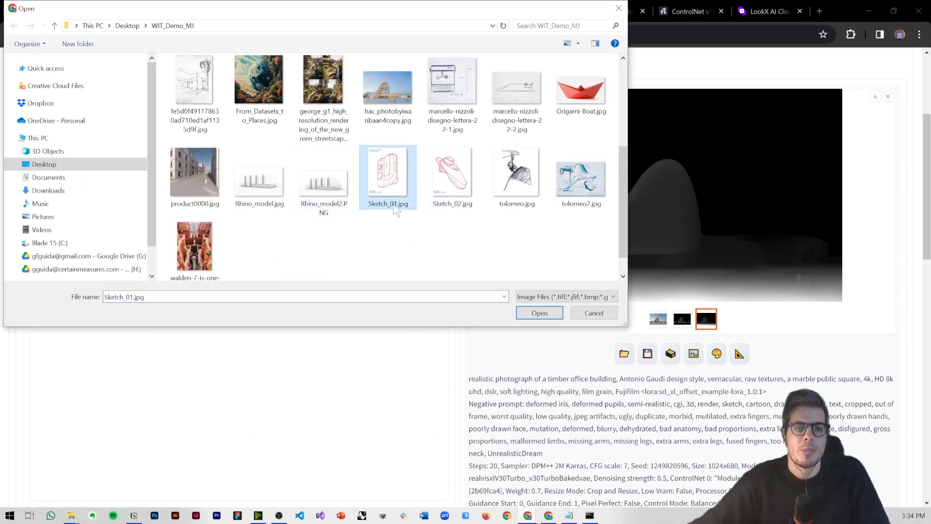
{"action": "scroll", "coordinate": [495, 238], "scroll_direction": "up", "scroll_amount": 1}
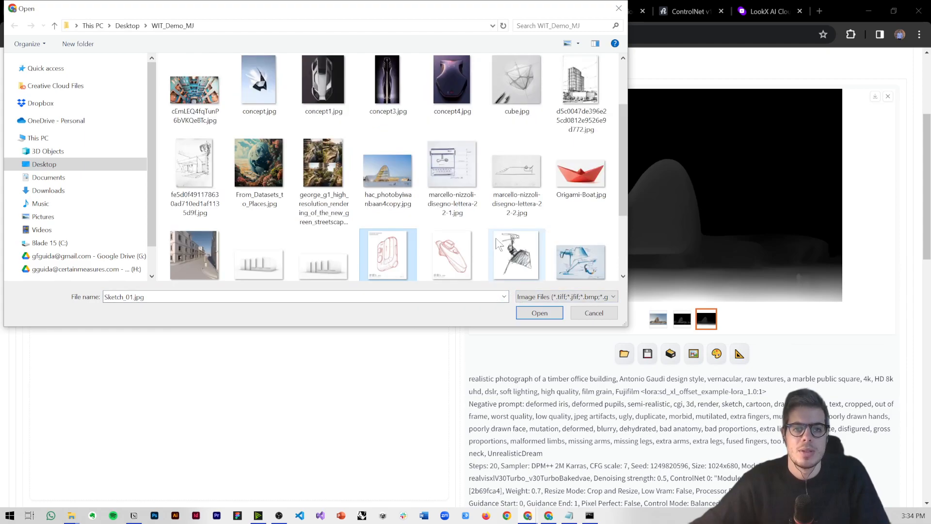
{"action": "scroll", "coordinate": [409, 159], "scroll_direction": "up", "scroll_amount": 1}
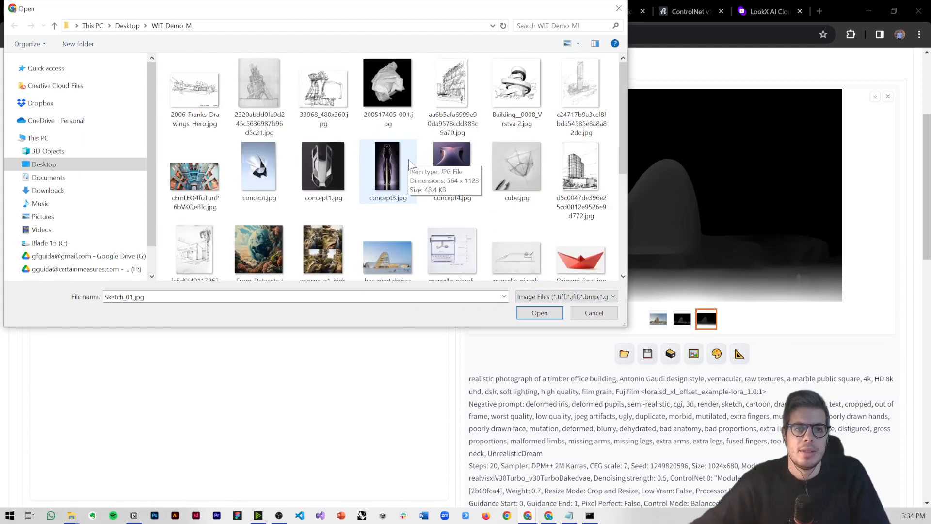
{"action": "left_click", "coordinate": [569, 82]}
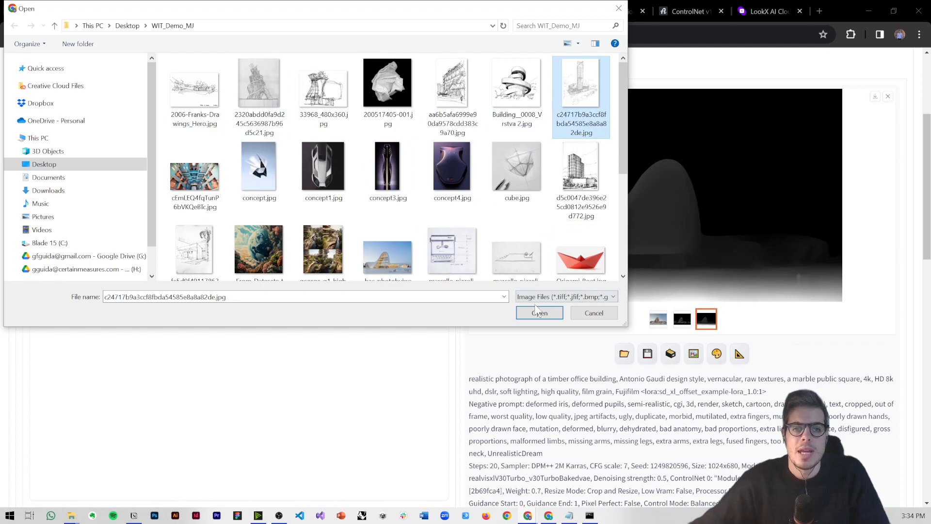
{"action": "left_click", "coordinate": [539, 313]}
Review the prompt and set the output size to a width of 536 and a height of 1024 for the tower sketch
{"action": "scroll", "coordinate": [234, 339], "scroll_direction": "down", "scroll_amount": 1}
{"action": "scroll", "coordinate": [234, 340], "scroll_direction": "down", "scroll_amount": 5}
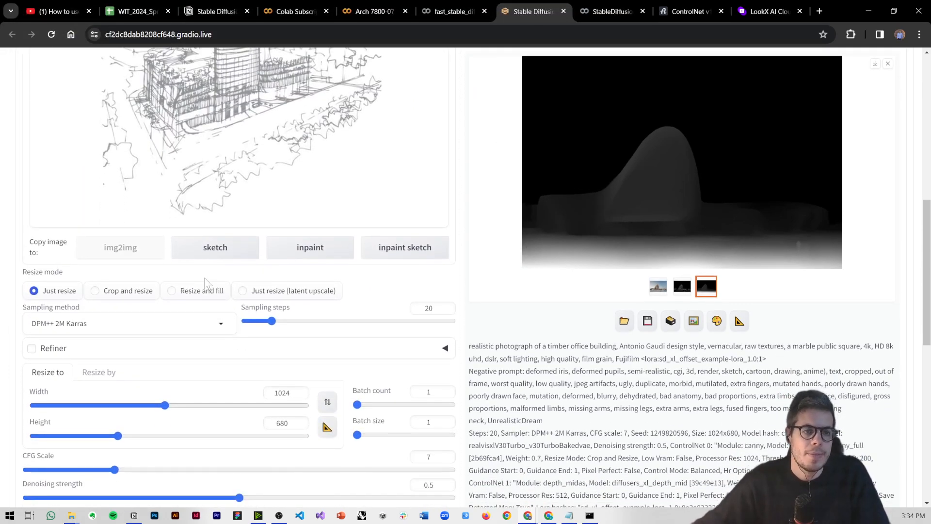
{"action": "scroll", "coordinate": [209, 286], "scroll_direction": "up", "scroll_amount": 5}
{"action": "left_click", "coordinate": [71, 133]}
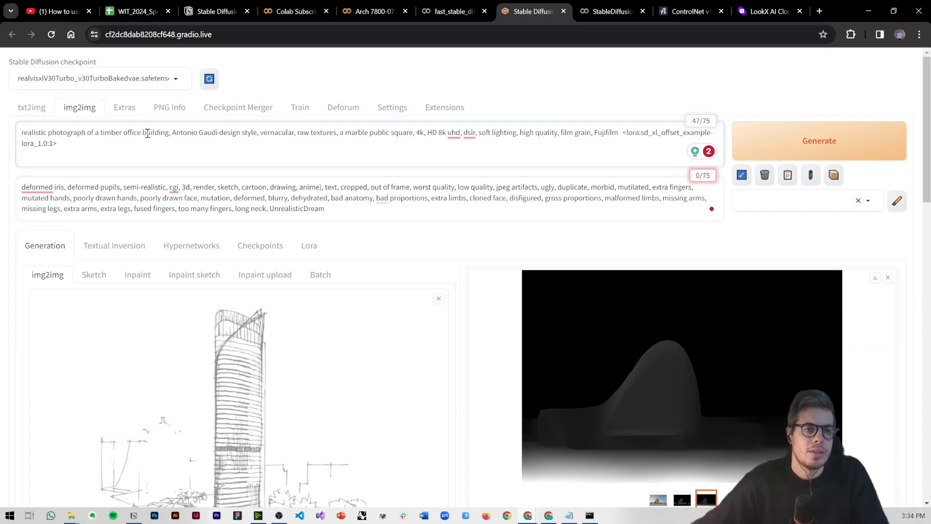
{"action": "scroll", "coordinate": [39, 226], "scroll_direction": "down", "scroll_amount": 4}
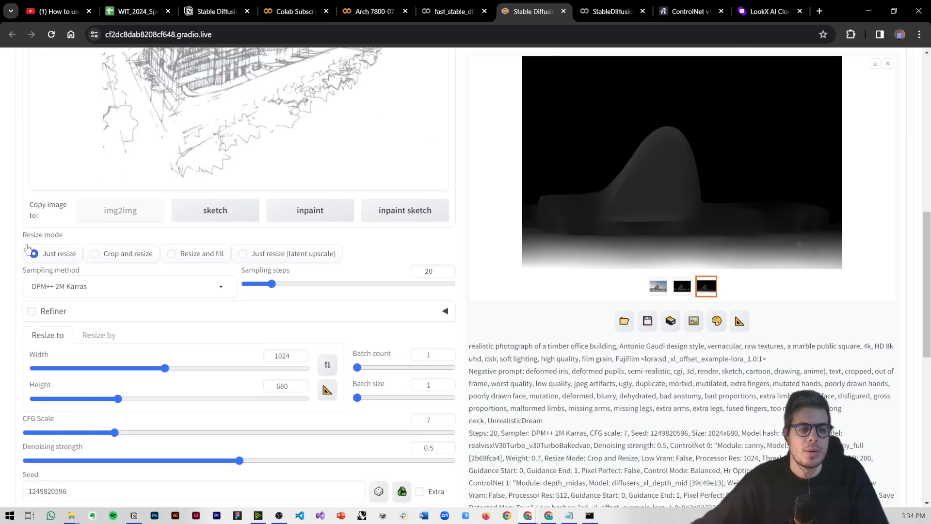
{"action": "left_click", "coordinate": [164, 368]}
{"action": "left_click_drag", "start_coordinate": [167, 375], "coordinate": [162, 375]}
{"action": "left_click", "coordinate": [286, 386]}
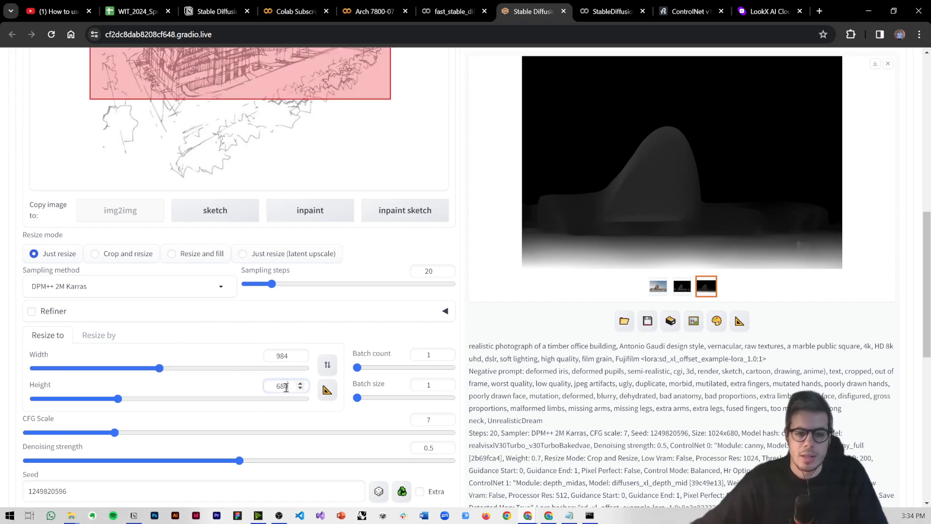
{"action": "type", "text": "1024"}
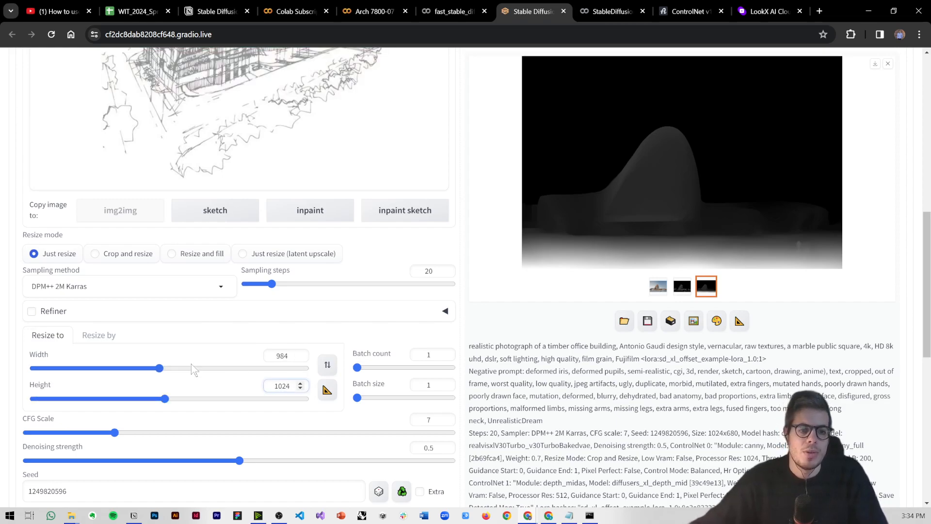
{"action": "left_click_drag", "start_coordinate": [159, 368], "coordinate": [99, 368]}
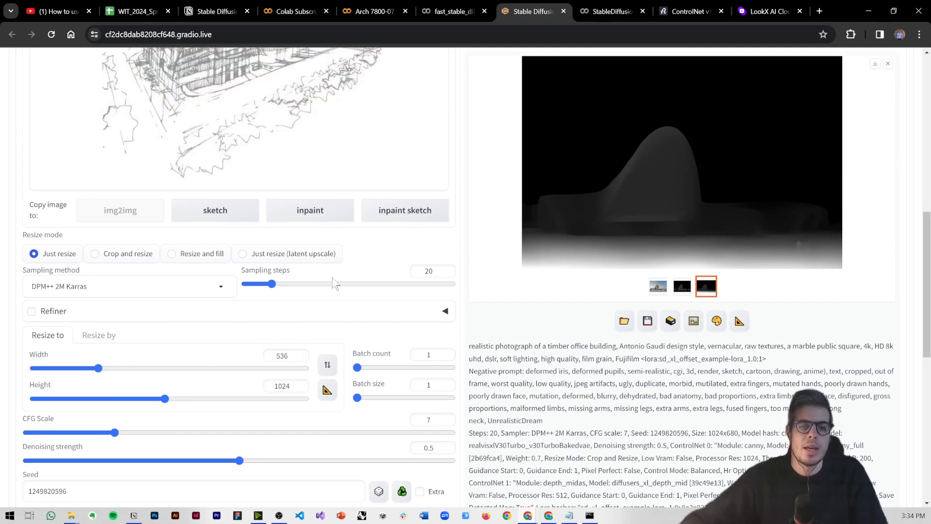
Disable the Depth unit in ControlNet Unit 1 and check the Canny settings of Unit 0
{"action": "scroll", "coordinate": [336, 276], "scroll_direction": "down", "scroll_amount": 9}
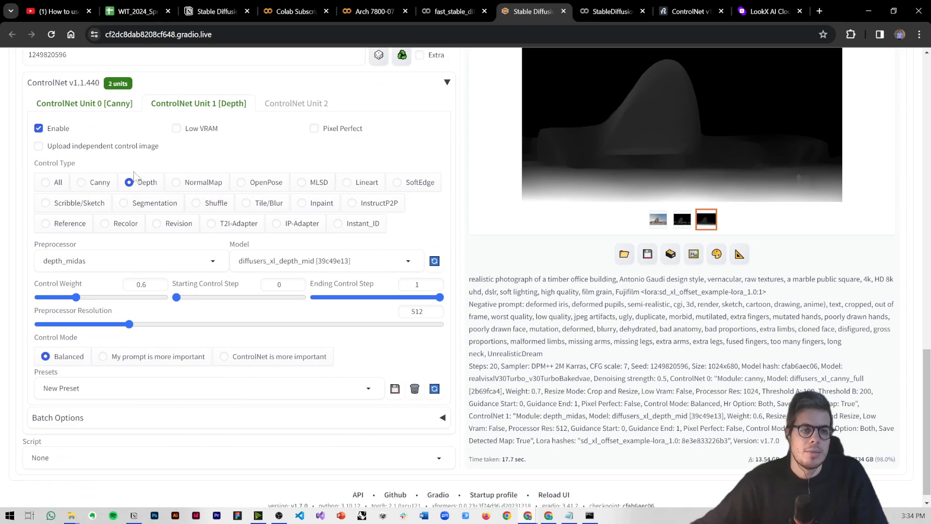
{"action": "left_click", "coordinate": [58, 131]}
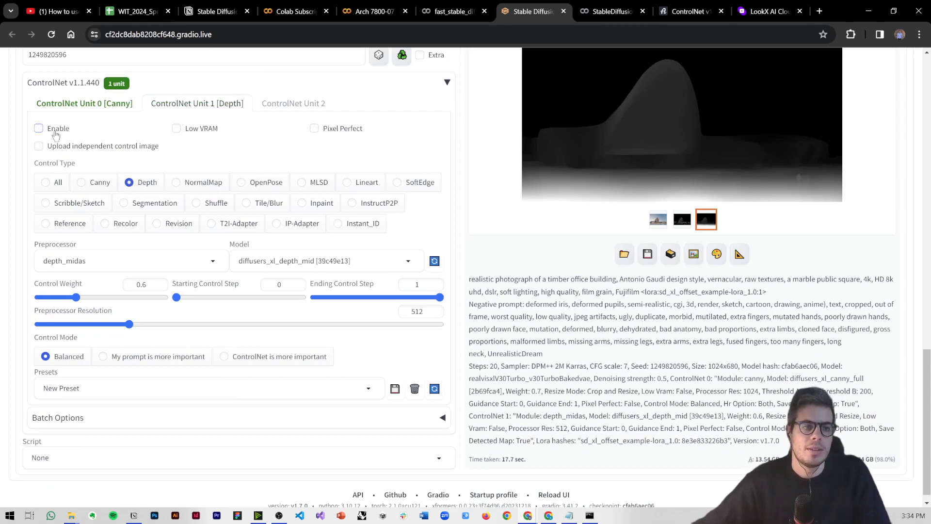
{"action": "left_click", "coordinate": [69, 104]}
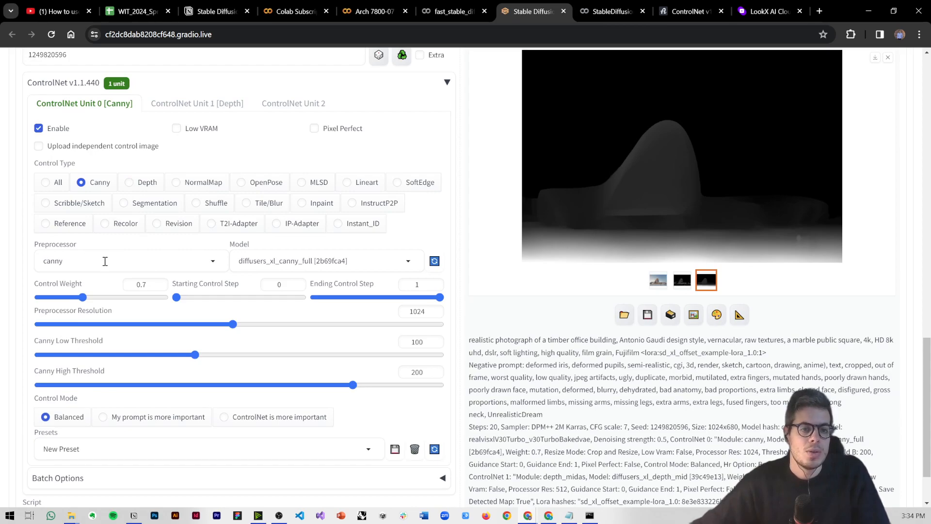
{"action": "scroll", "coordinate": [459, 298], "scroll_direction": "up", "scroll_amount": 15}
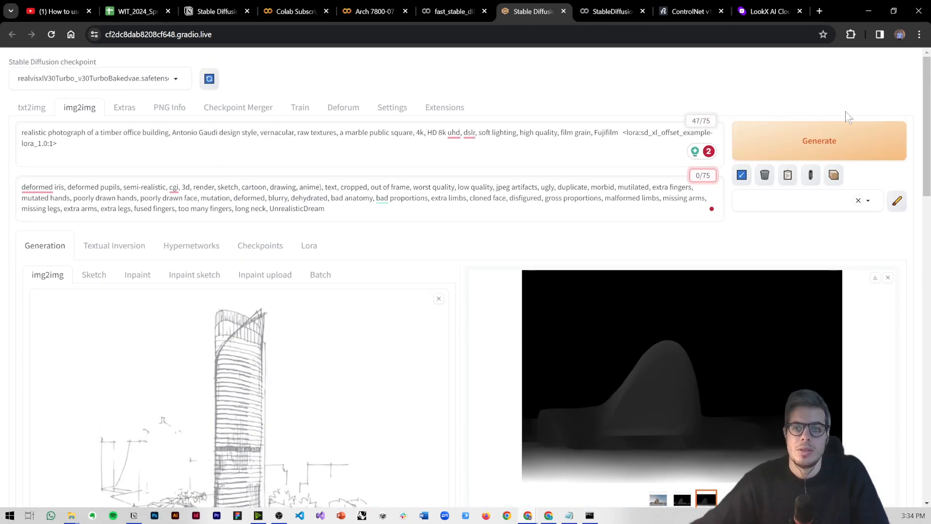
Generate the tower sketch render with the Canny unit and inspect the render and its canny map at full size
{"action": "left_click", "coordinate": [833, 146]}
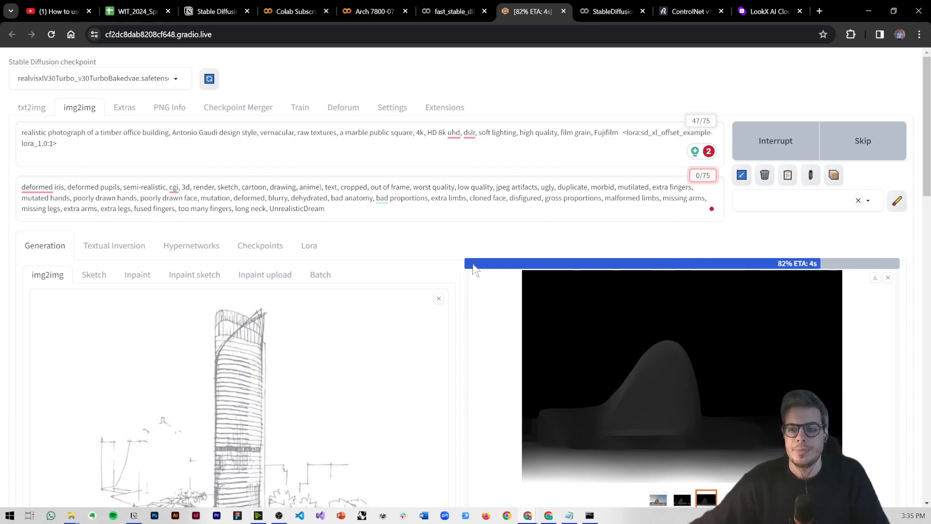
{"action": "scroll", "coordinate": [452, 320], "scroll_direction": "down", "scroll_amount": 1}
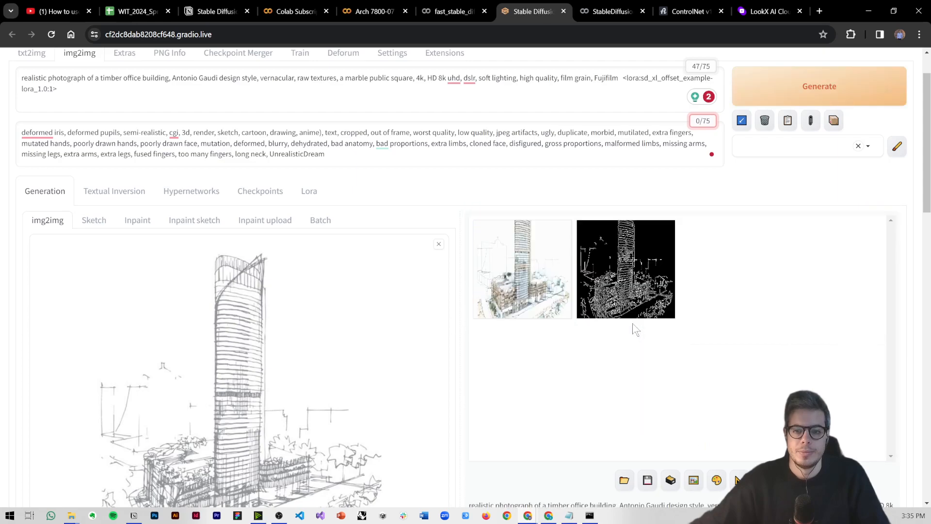
{"action": "left_click", "coordinate": [547, 290]}
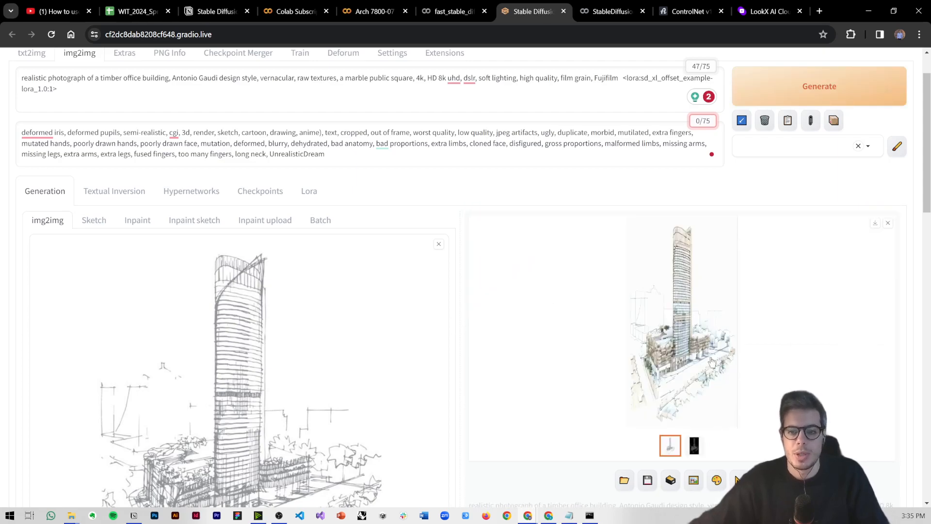
{"action": "left_click", "coordinate": [695, 363]}
{"action": "key", "text": "Right"}
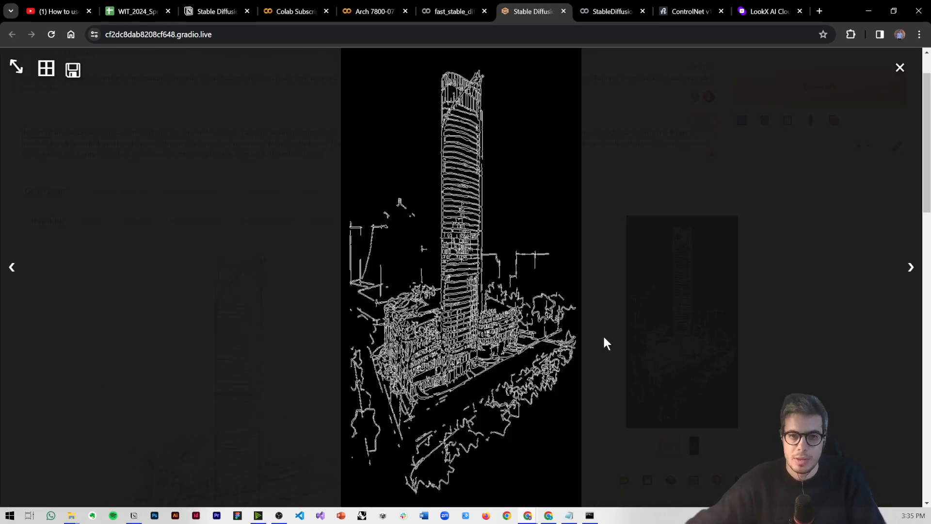
{"action": "key", "text": "Left"}
{"action": "key", "text": "Escape"}
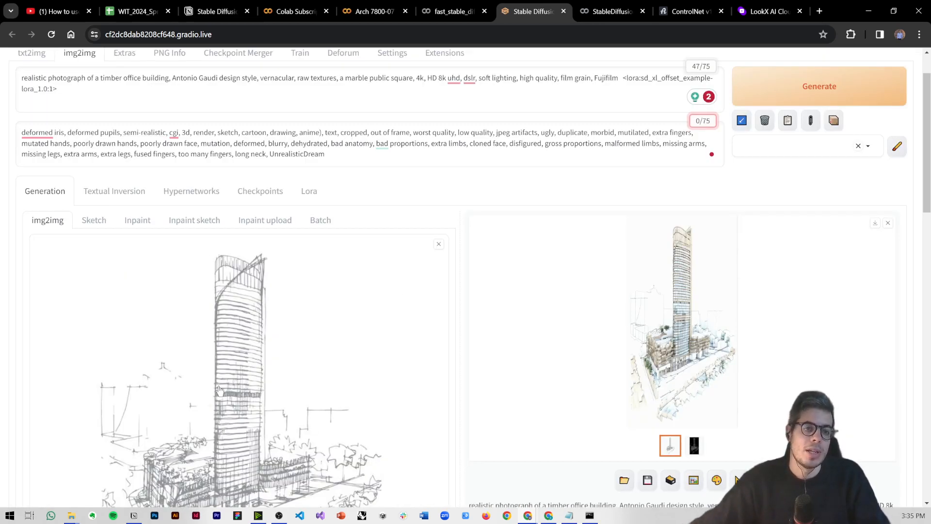
Set the ControlNet Unit 0 preprocessor to none for the line sketch and generate the tower render again
{"action": "scroll", "coordinate": [219, 389], "scroll_direction": "down", "scroll_amount": 3}
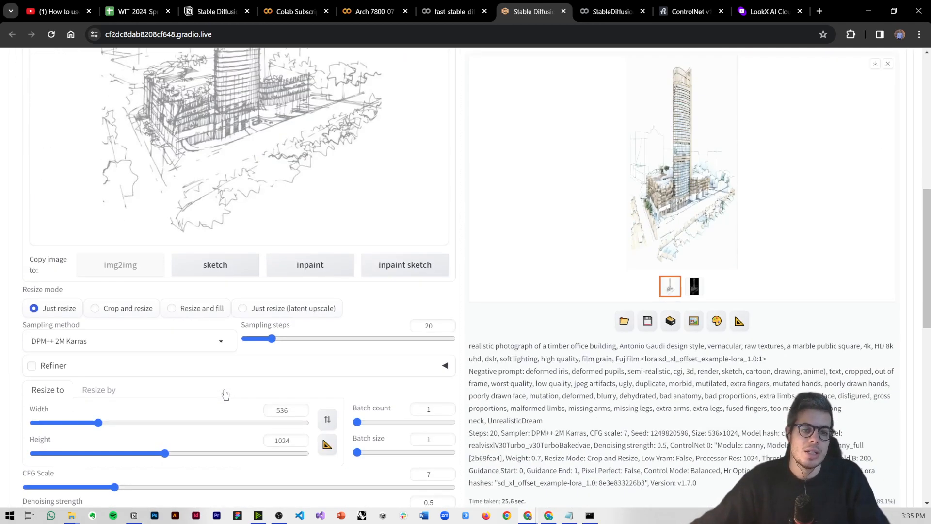
{"action": "left_click", "coordinate": [694, 286]}
{"action": "scroll", "coordinate": [145, 291], "scroll_direction": "down", "scroll_amount": 10}
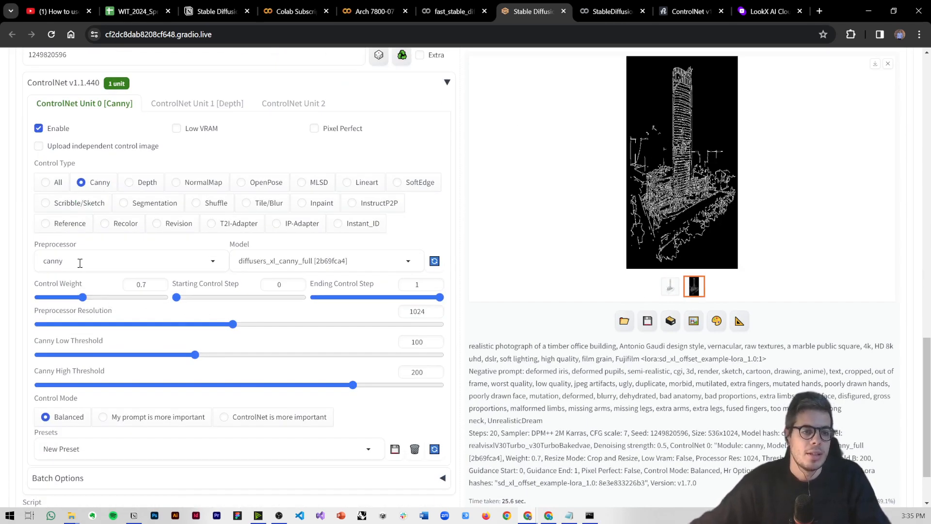
{"action": "left_click", "coordinate": [80, 263]}
{"action": "left_click", "coordinate": [60, 276]}
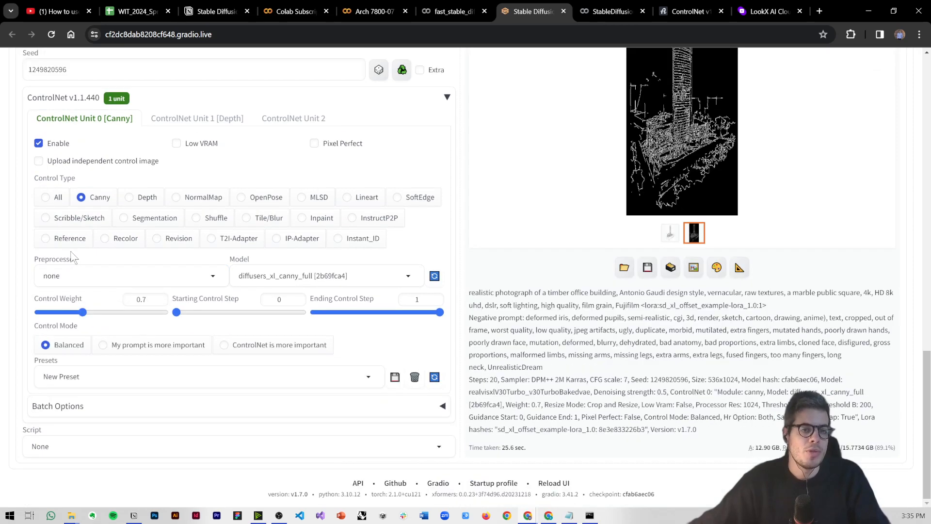
{"action": "scroll", "coordinate": [22, 280], "scroll_direction": "up", "scroll_amount": 3}
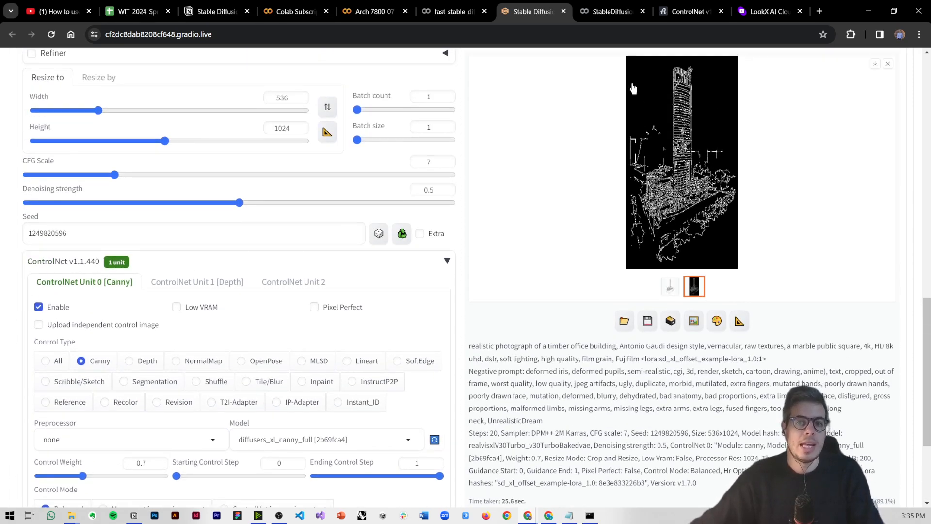
{"action": "scroll", "coordinate": [459, 270], "scroll_direction": "up", "scroll_amount": 10}
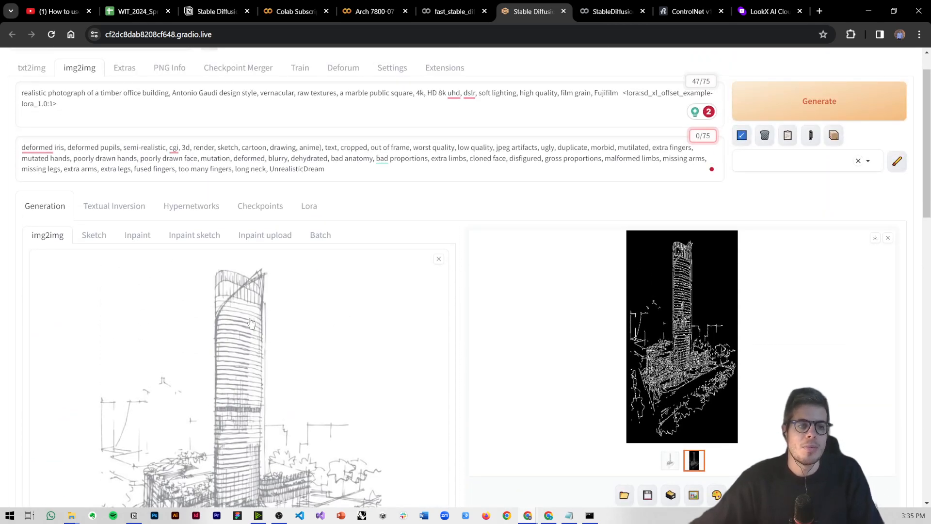
{"action": "left_click", "coordinate": [785, 105]}
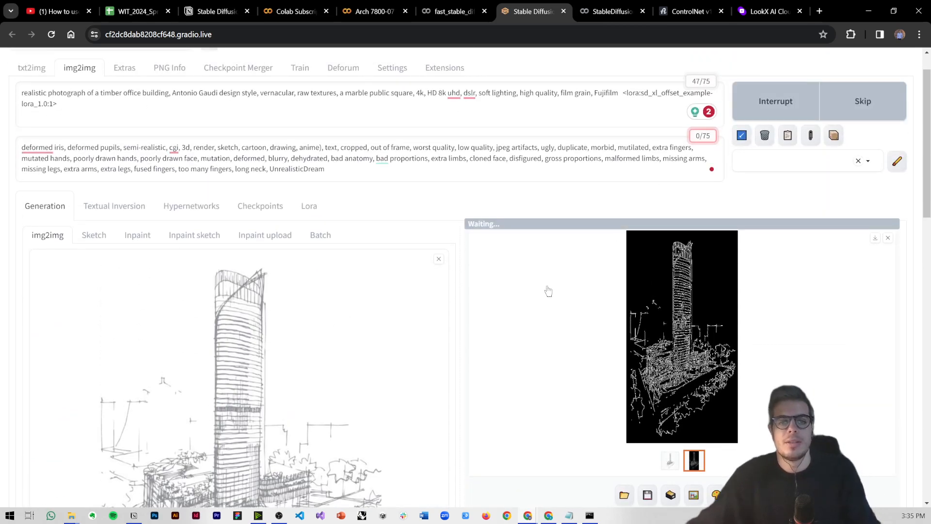
Set the output width to 776 for the tower sketch
{"action": "scroll", "coordinate": [375, 330], "scroll_direction": "down", "scroll_amount": 4}
{"action": "scroll", "coordinate": [242, 427], "scroll_direction": "down", "scroll_amount": 2}
{"action": "mouse_move", "coordinate": [118, 437]}
{"action": "left_mouse_down"}
{"action": "mouse_move", "coordinate": [98, 438]}
{"action": "mouse_move", "coordinate": [130, 438]}
{"action": "left_mouse_up"}
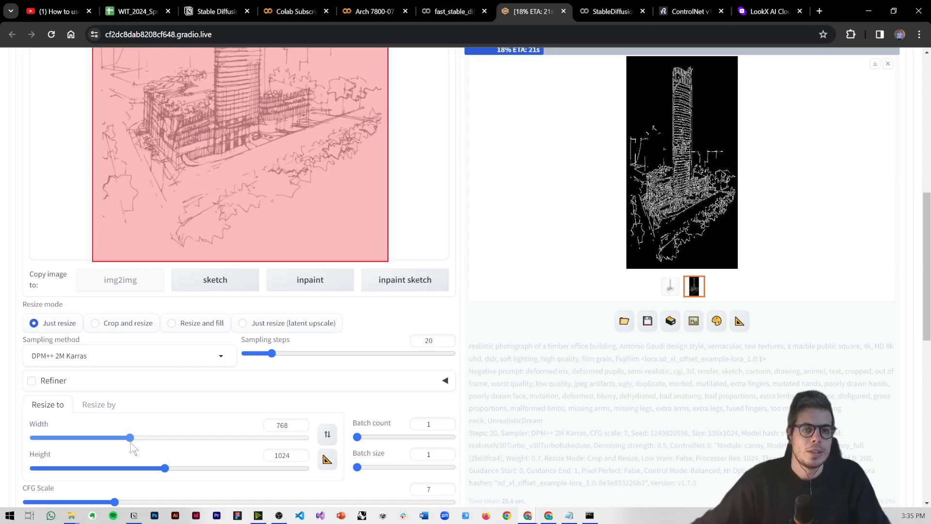
{"action": "scroll", "coordinate": [678, 268], "scroll_direction": "up", "scroll_amount": 1}
{"action": "scroll", "coordinate": [679, 268], "scroll_direction": "up", "scroll_amount": 3}
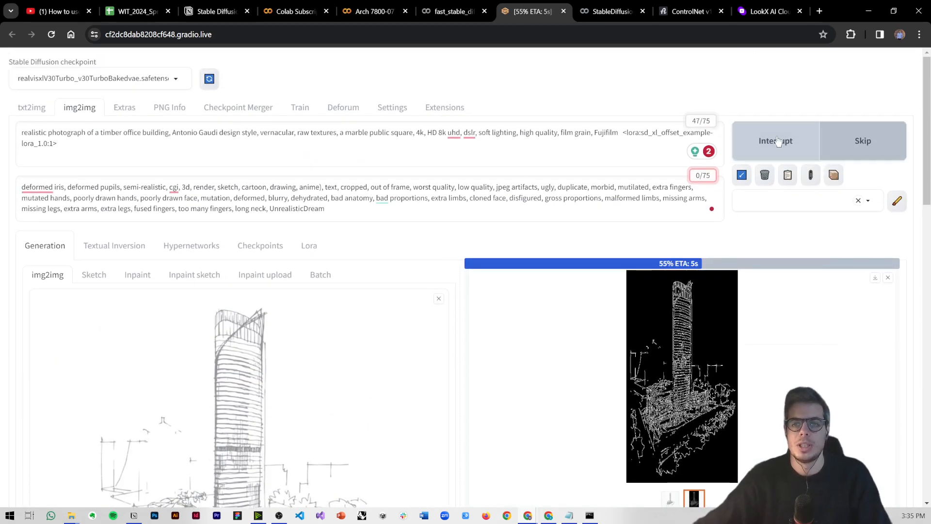
{"action": "scroll", "coordinate": [326, 316], "scroll_direction": "down", "scroll_amount": 4}
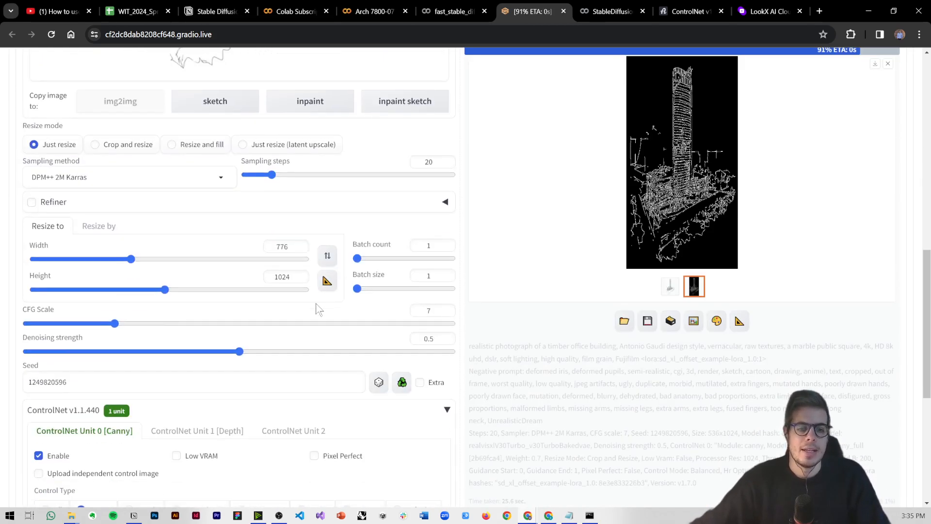
Set the denoising strength to 0.7 and generate a new render of the tower sketch
{"action": "left_click_drag", "start_coordinate": [238, 351], "coordinate": [289, 351]}
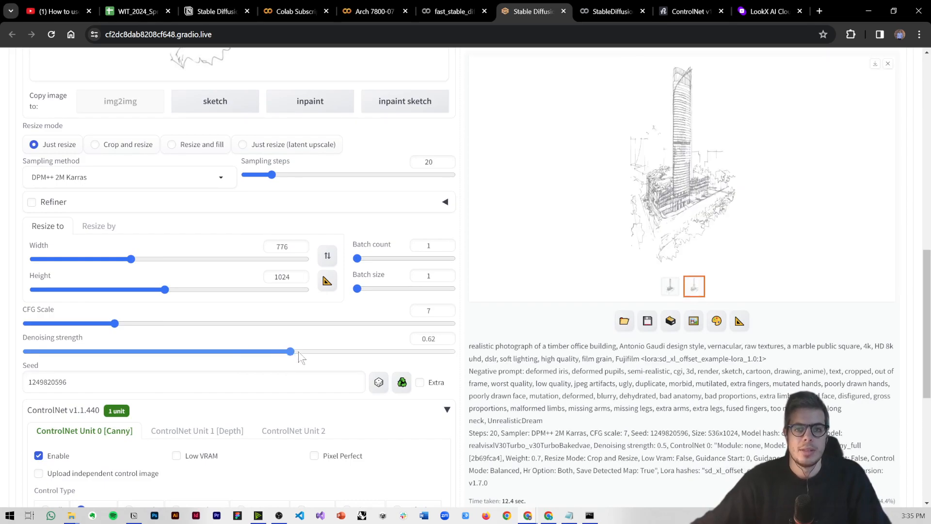
{"action": "scroll", "coordinate": [551, 264], "scroll_direction": "up", "scroll_amount": 11}
{"action": "scroll", "coordinate": [362, 328], "scroll_direction": "down", "scroll_amount": 4}
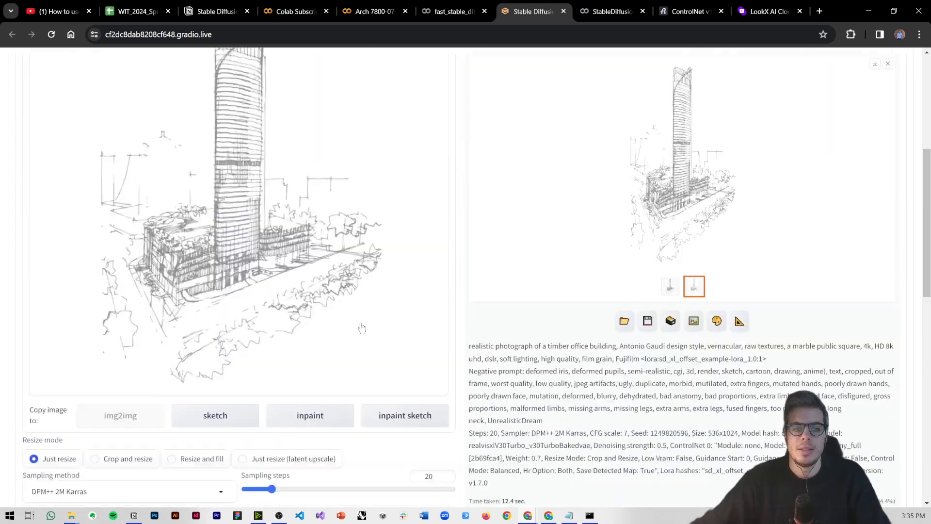
{"action": "scroll", "coordinate": [362, 328], "scroll_direction": "down", "scroll_amount": 6}
{"action": "left_click_drag", "start_coordinate": [291, 406], "coordinate": [323, 408]}
{"action": "scroll", "coordinate": [618, 272], "scroll_direction": "up", "scroll_amount": 10}
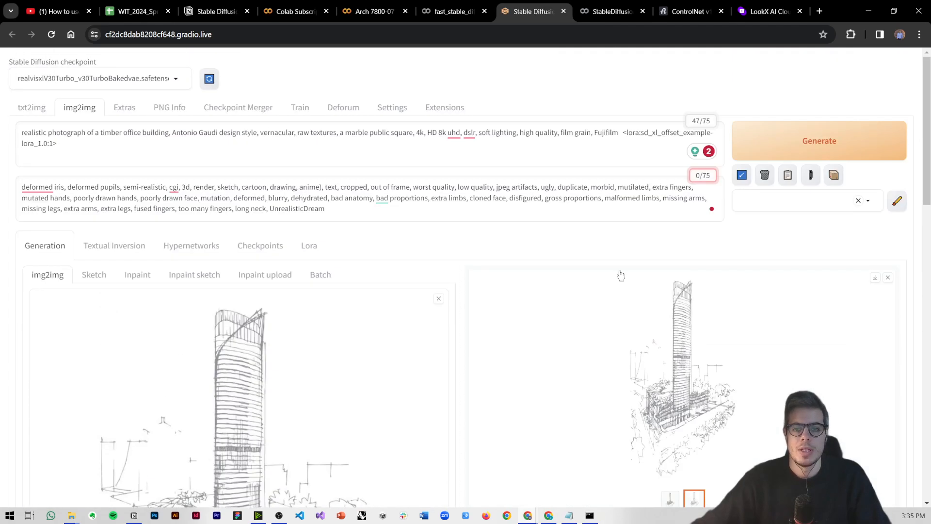
{"action": "left_click", "coordinate": [819, 147]}
Inspect the previous tower render made without a preprocessor at full size while the new one generates
{"action": "scroll", "coordinate": [666, 310], "scroll_direction": "down", "scroll_amount": 1}
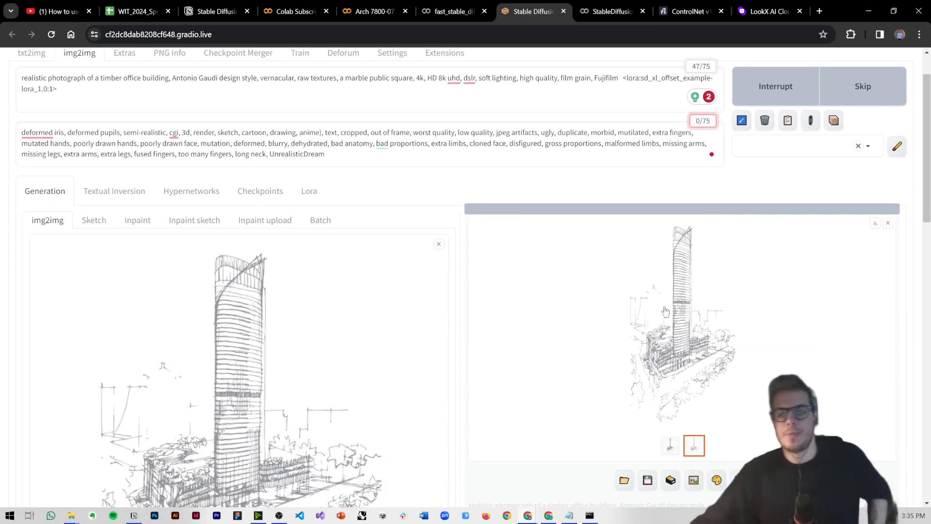
{"action": "left_click", "coordinate": [705, 334]}
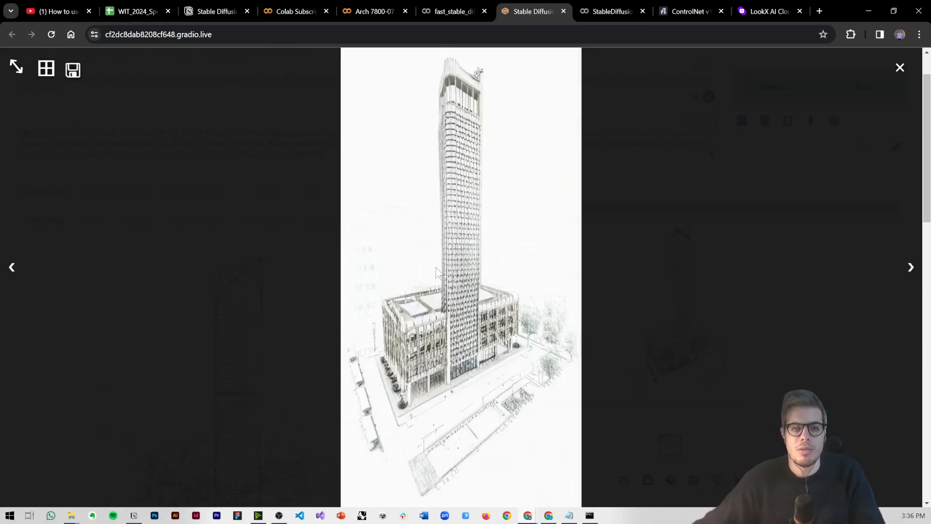
{"action": "left_click", "coordinate": [531, 305]}
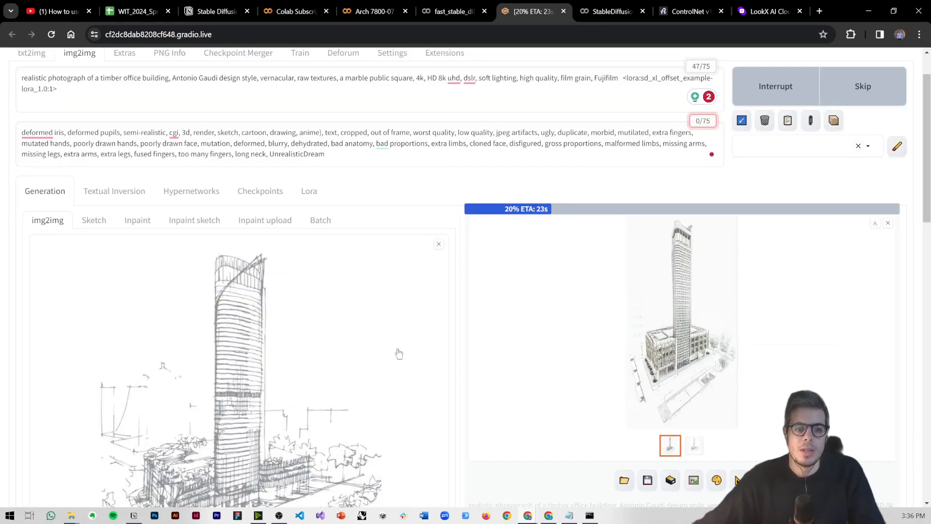
Set the sampling steps to 40
{"action": "scroll", "coordinate": [399, 352], "scroll_direction": "down", "scroll_amount": 3}
{"action": "scroll", "coordinate": [344, 413], "scroll_direction": "down", "scroll_amount": 3}
{"action": "double_click", "coordinate": [412, 266]}
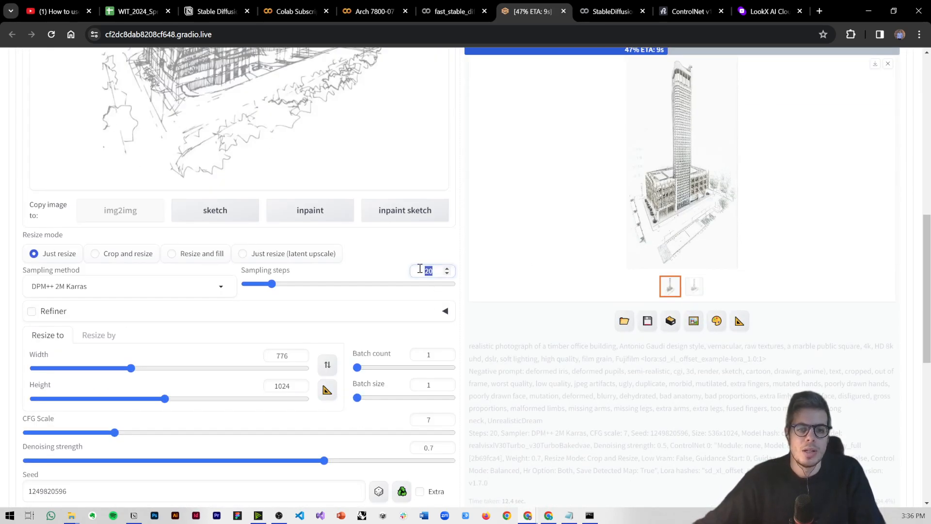
{"action": "type", "text": "40"}
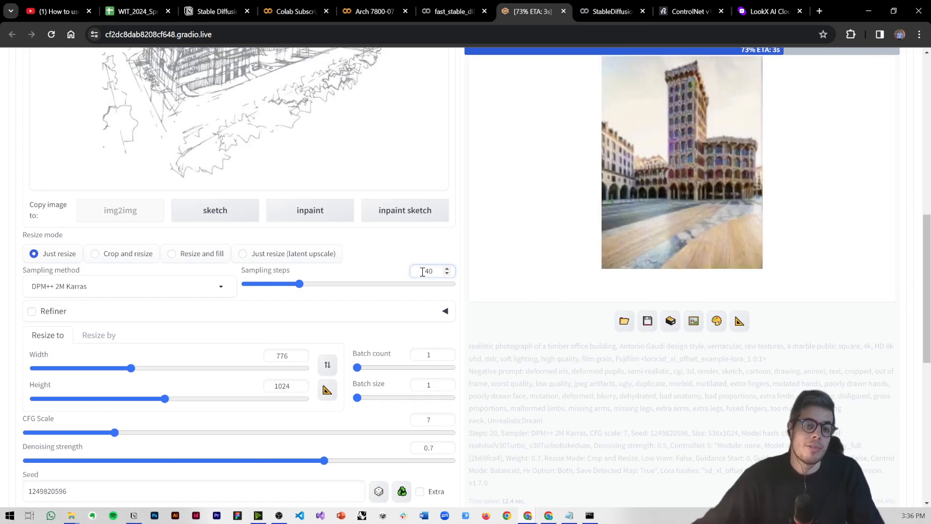
Lower the denoising strength, generate the tower render again and inspect it at full size
{"action": "scroll", "coordinate": [328, 420], "scroll_direction": "down", "scroll_amount": 4}
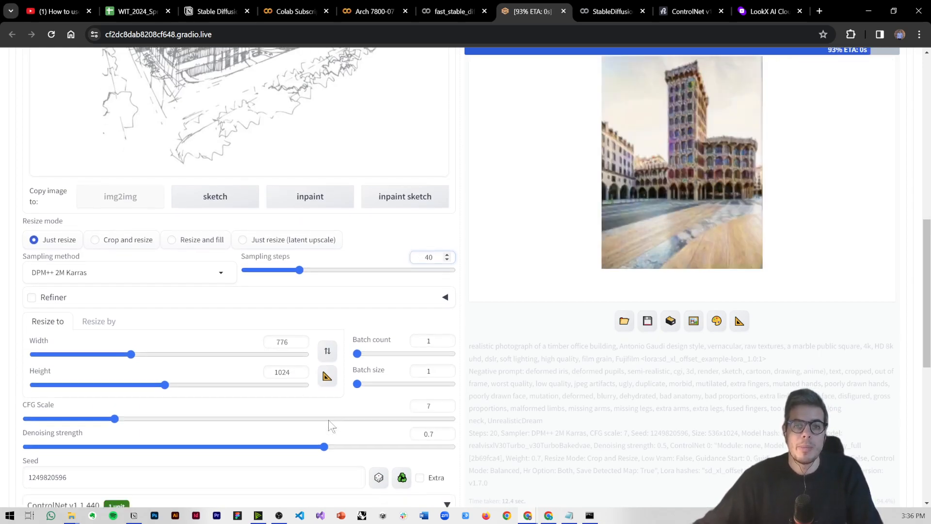
{"action": "left_click_drag", "start_coordinate": [323, 246], "coordinate": [260, 241]}
{"action": "scroll", "coordinate": [499, 318], "scroll_direction": "up", "scroll_amount": 10}
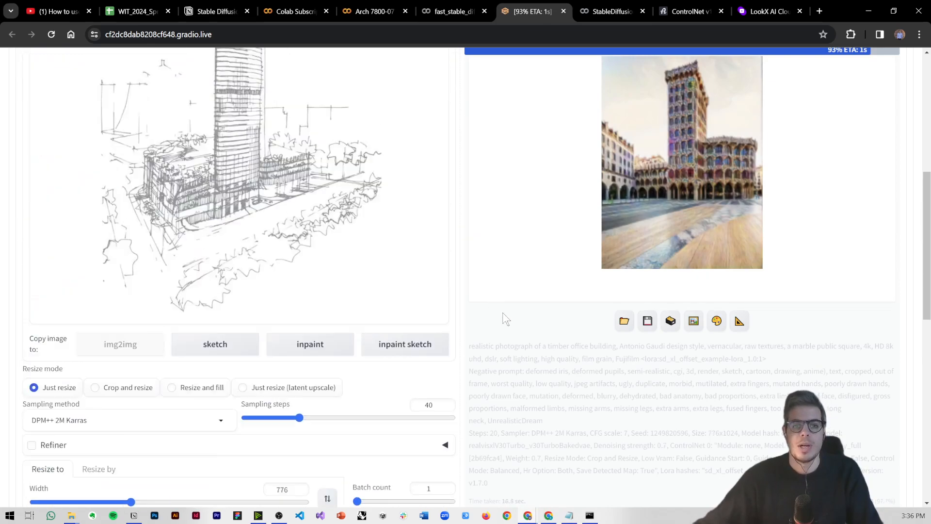
{"action": "left_click", "coordinate": [822, 151]}
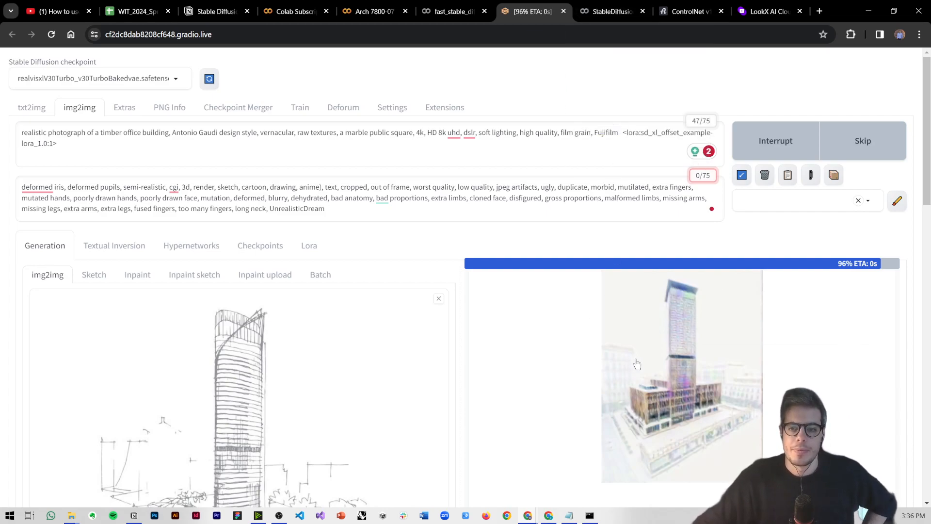
{"action": "scroll", "coordinate": [639, 364], "scroll_direction": "down", "scroll_amount": 1}
{"action": "left_click", "coordinate": [658, 337]}
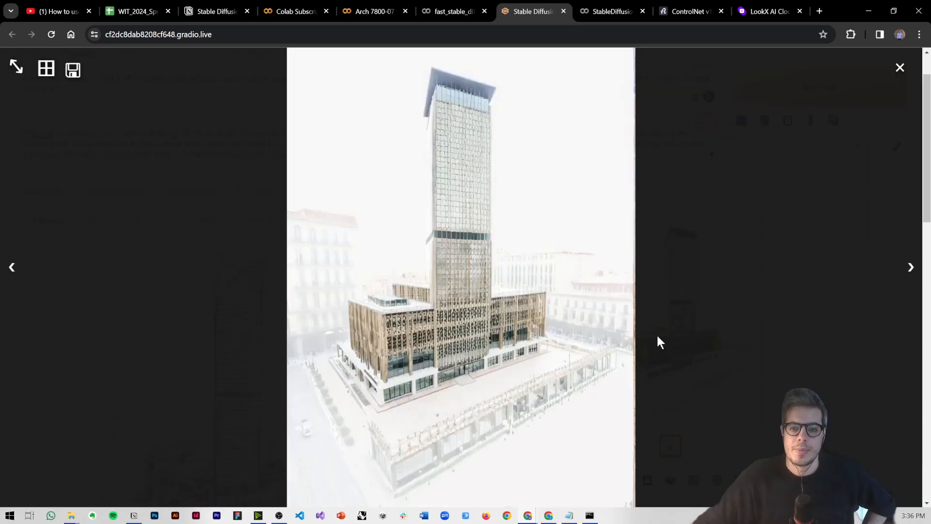
{"action": "left_click", "coordinate": [585, 350]}
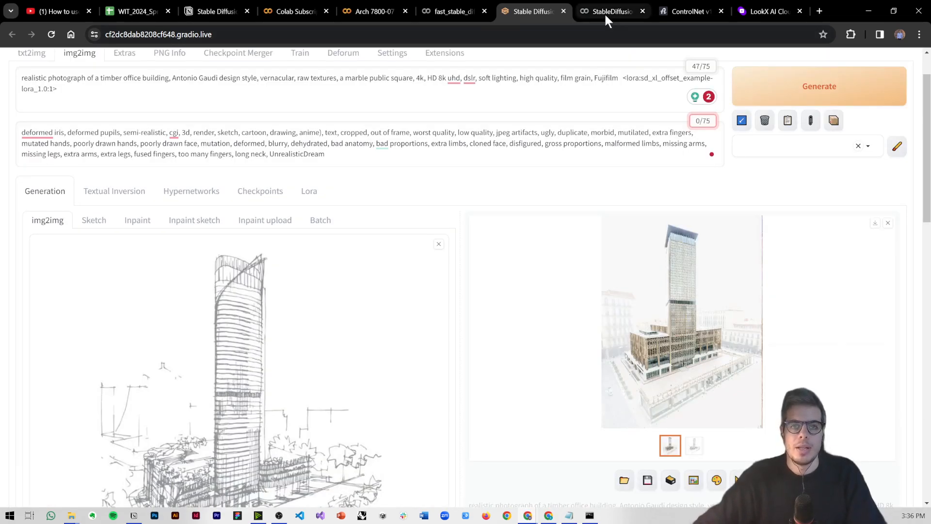
Switch to the StableDiffusionUI_ngrok_sagiodev.ipynb Colab notebook and find its Colab 02 link in the Notion notes
{"action": "left_click", "coordinate": [605, 13]}
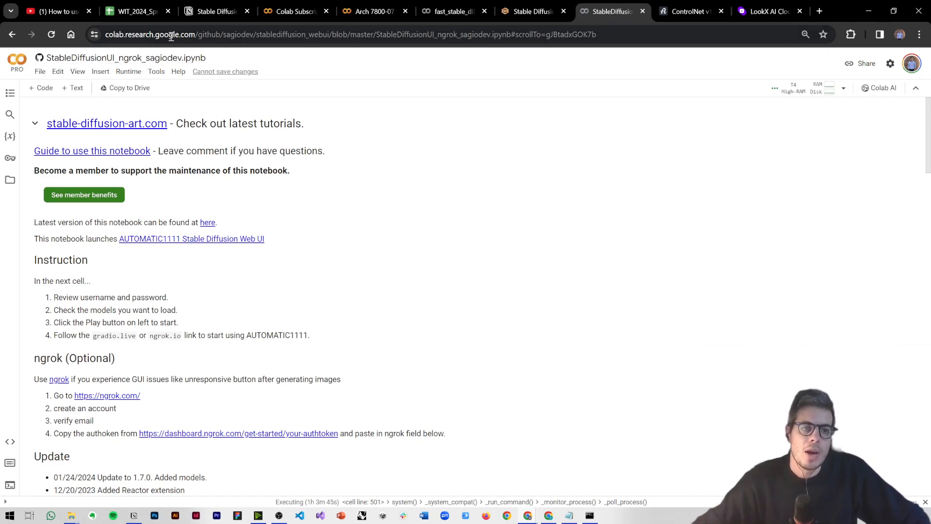
{"action": "left_click", "coordinate": [134, 515]}
{"action": "scroll", "coordinate": [369, 283], "scroll_direction": "up", "scroll_amount": 15}
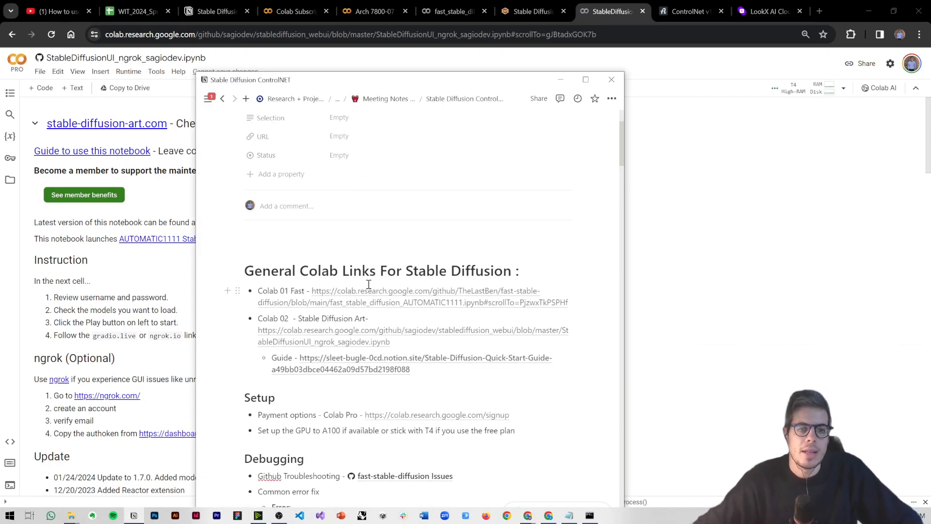
{"action": "left_click_drag", "start_coordinate": [376, 321], "coordinate": [270, 319]}
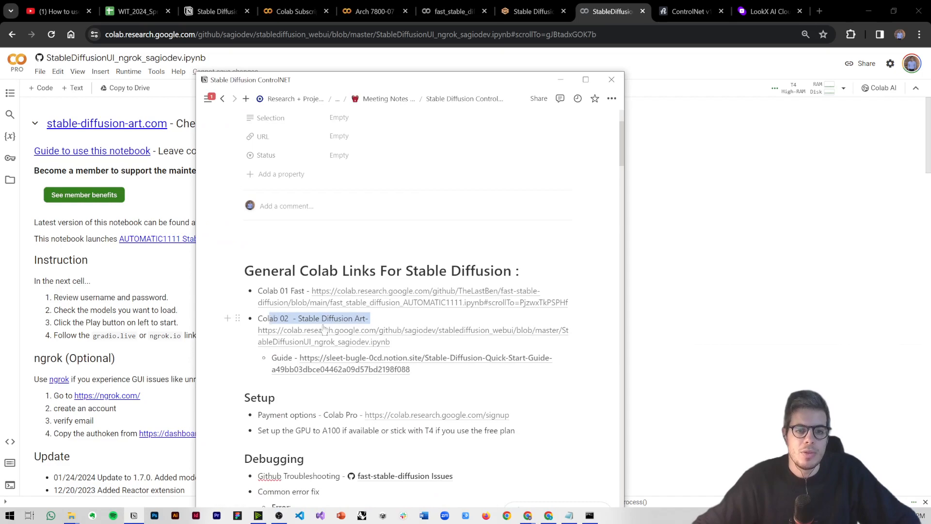
{"action": "left_click", "coordinate": [126, 283]}
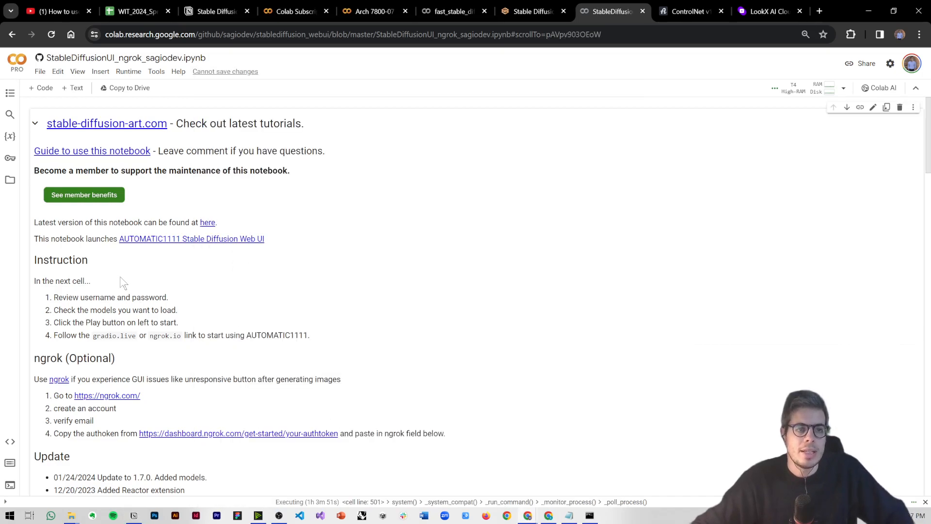
Review the notebook's Stable diffusion cell, covering its launch settings, model checkboxes, extensions and model URLs
{"action": "scroll", "coordinate": [126, 284], "scroll_direction": "down", "scroll_amount": 3}
{"action": "scroll", "coordinate": [125, 283], "scroll_direction": "down", "scroll_amount": 3}
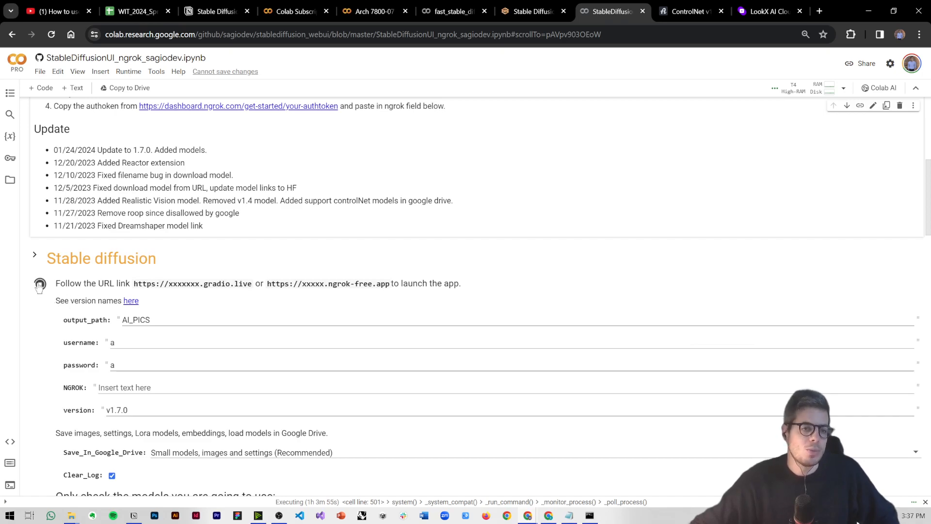
{"action": "scroll", "coordinate": [41, 283], "scroll_direction": "down", "scroll_amount": 2}
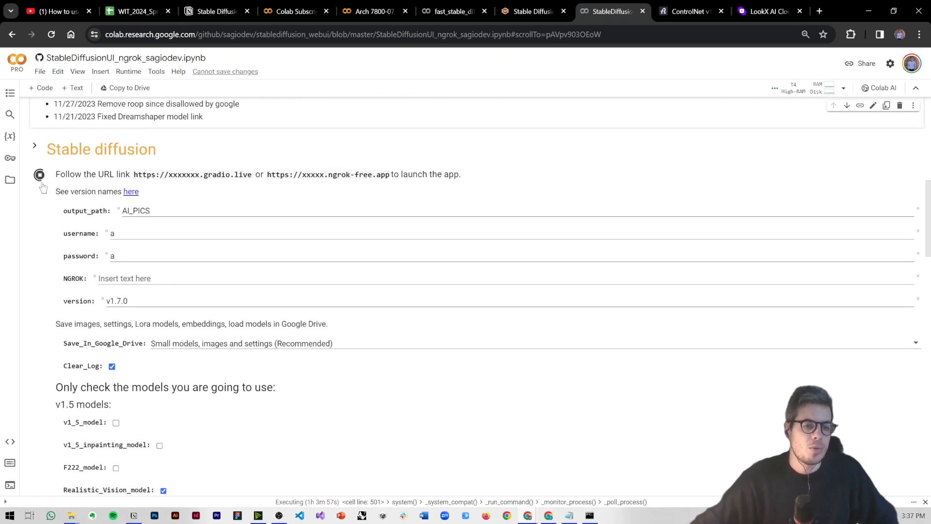
{"action": "scroll", "coordinate": [50, 184], "scroll_direction": "down", "scroll_amount": 2}
{"action": "scroll", "coordinate": [50, 184], "scroll_direction": "down", "scroll_amount": 2}
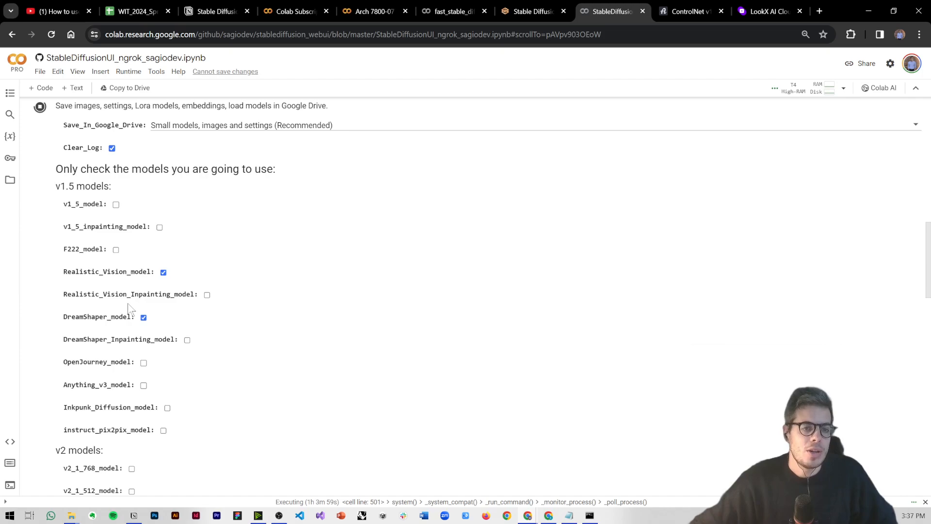
{"action": "scroll", "coordinate": [135, 316], "scroll_direction": "down", "scroll_amount": 5}
{"action": "scroll", "coordinate": [136, 315], "scroll_direction": "down", "scroll_amount": 4}
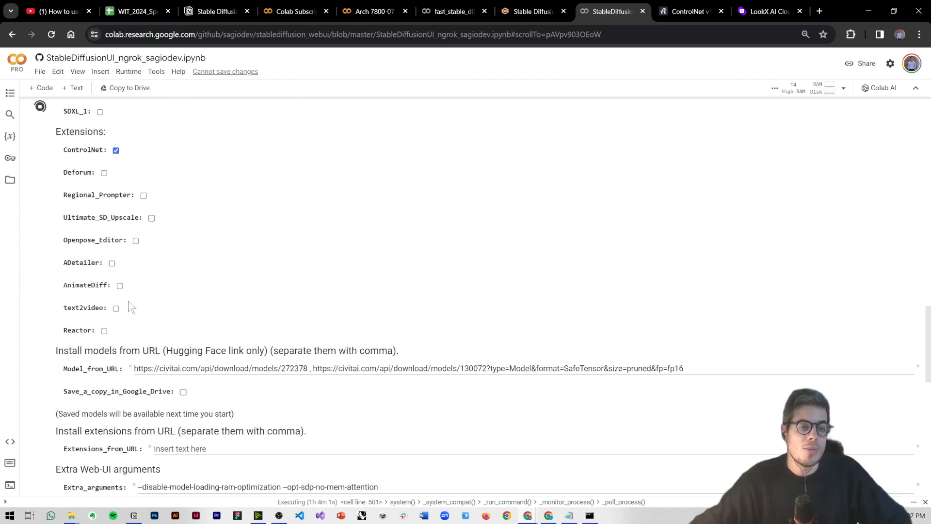
Review the Model_from_URL field, the model checkboxes and the ControlNet extension option in the Stable diffusion cell
{"action": "left_click_drag", "start_coordinate": [686, 317], "coordinate": [131, 321]}
{"action": "left_click_drag", "start_coordinate": [67, 318], "coordinate": [115, 318]}
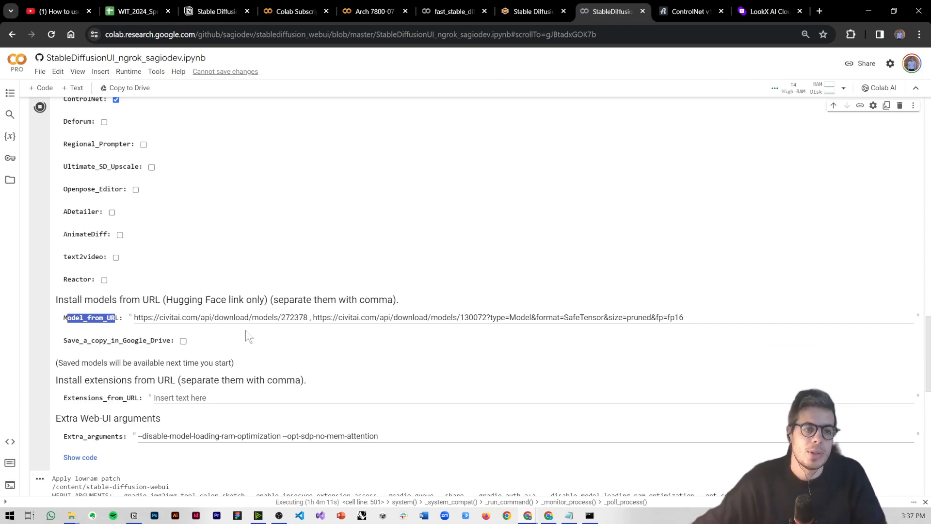
{"action": "scroll", "coordinate": [249, 336], "scroll_direction": "up", "scroll_amount": 8}
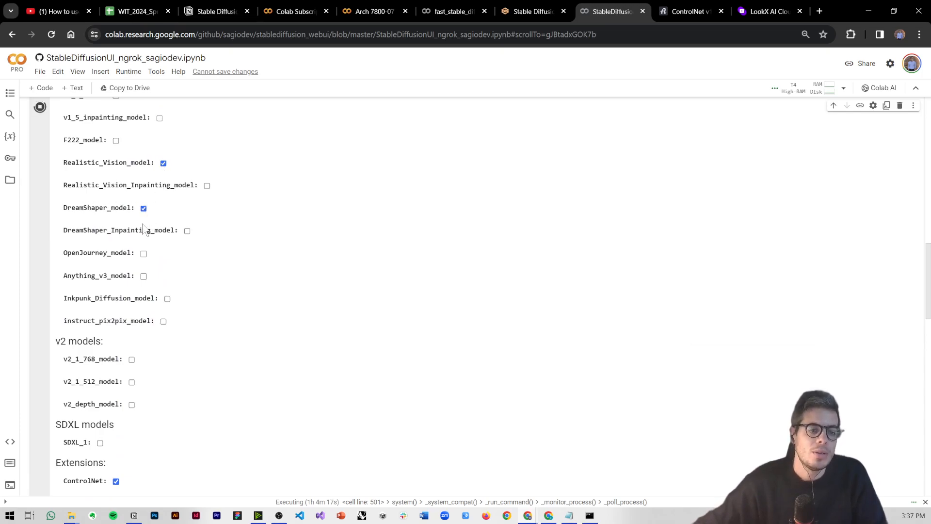
{"action": "scroll", "coordinate": [151, 250], "scroll_direction": "down", "scroll_amount": 5}
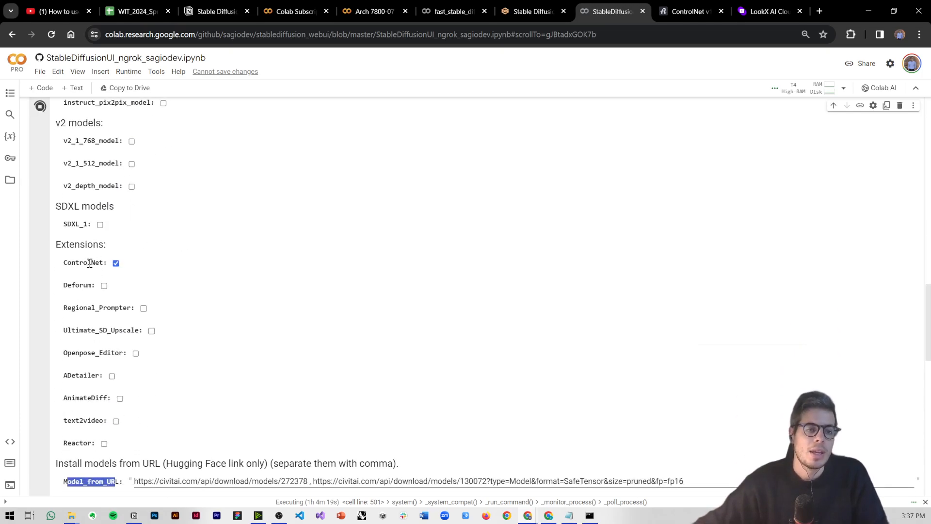
{"action": "scroll", "coordinate": [115, 269], "scroll_direction": "down", "scroll_amount": 5}
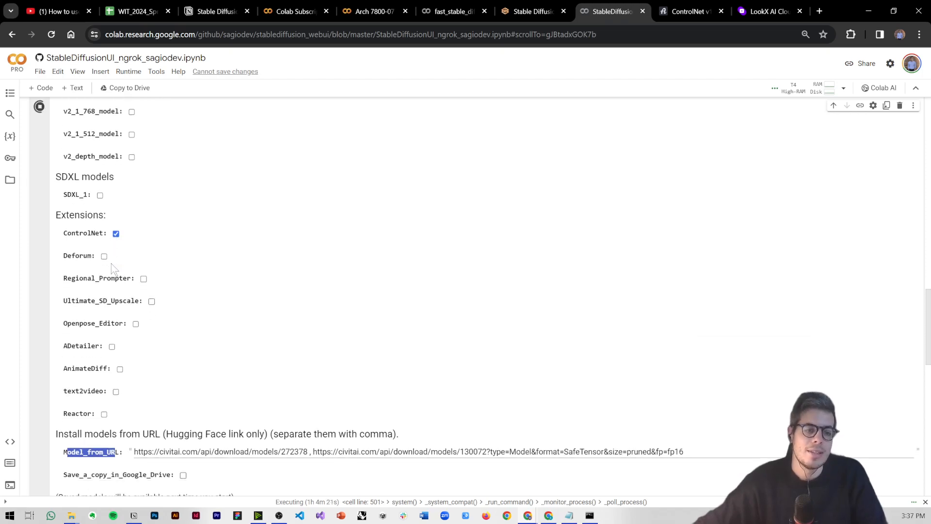
{"action": "scroll", "coordinate": [110, 267], "scroll_direction": "down", "scroll_amount": 4}
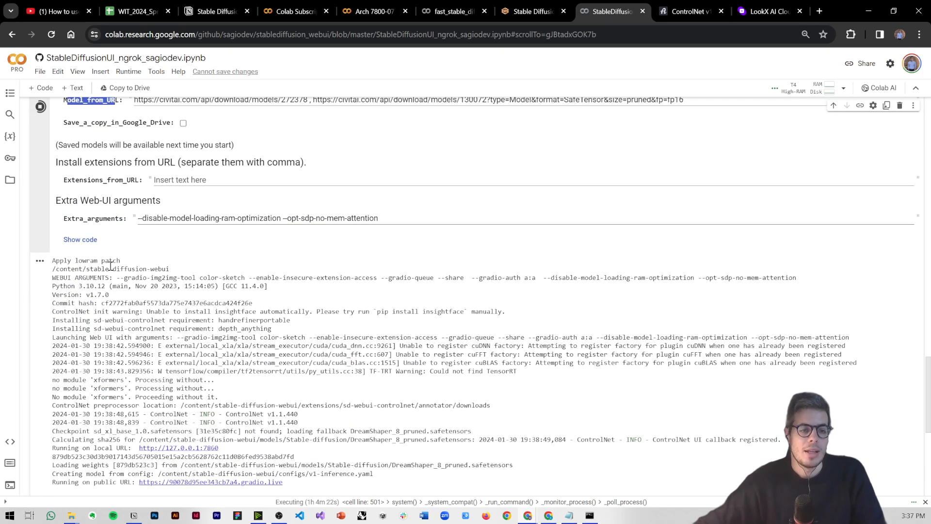
Show the Stable diffusion cell's code and find the model download lines in the installControlNet function
{"action": "left_click", "coordinate": [81, 239]}
{"action": "scroll", "coordinate": [311, 265], "scroll_direction": "down", "scroll_amount": 10}
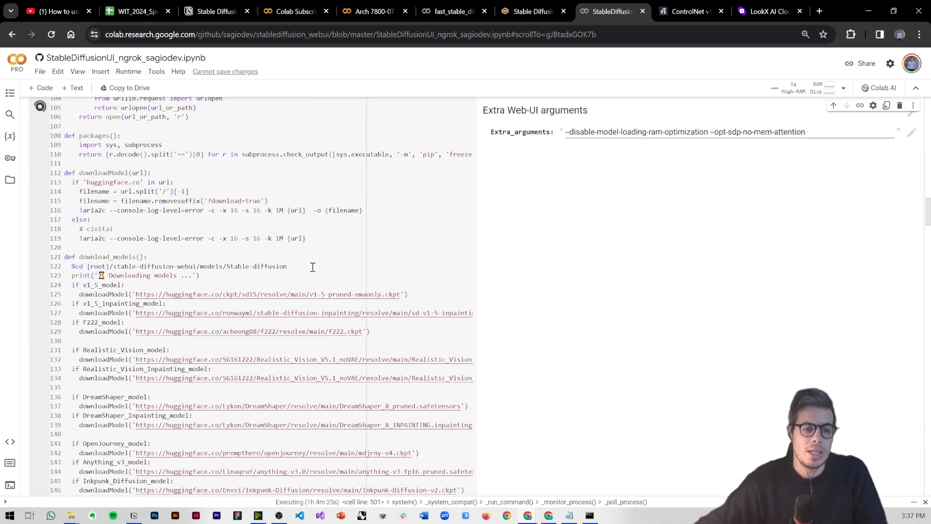
{"action": "scroll", "coordinate": [396, 258], "scroll_direction": "down", "scroll_amount": 20}
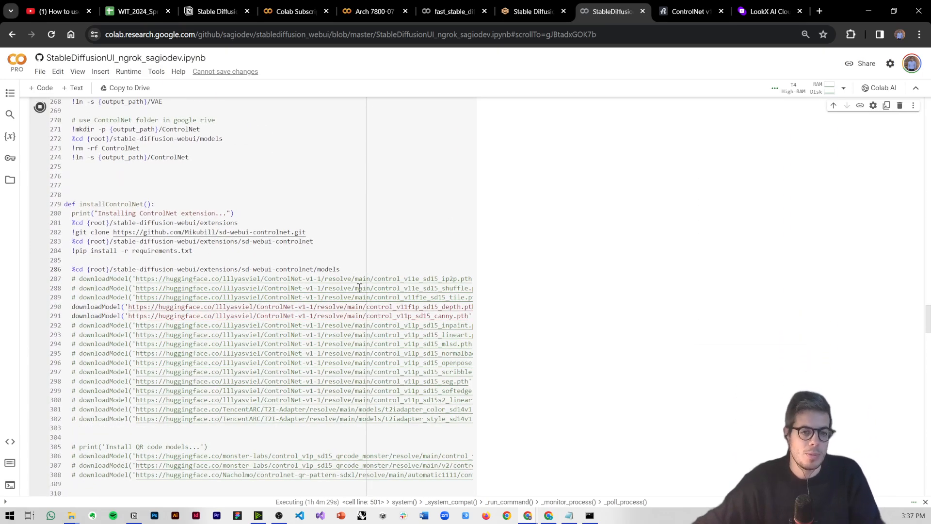
{"action": "scroll", "coordinate": [359, 288], "scroll_direction": "down", "scroll_amount": 1}
{"action": "scroll", "coordinate": [148, 379], "scroll_direction": "down", "scroll_amount": 3}
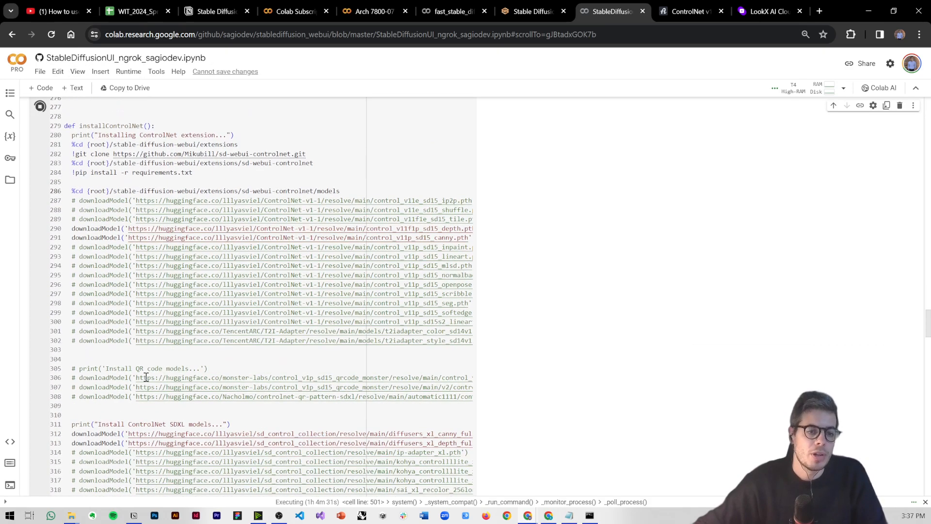
Highlight the ControlNet model download lines, including the commented-out SDXL entries from ip-adapter_xl to t2i-adapter
{"action": "key", "text": "shift+Up"}
{"action": "key", "text": "shift+Up"}
{"action": "key", "text": "shift+Up"}
{"action": "key", "text": "shift+Up"}
{"action": "key", "text": "shift+Up"}
{"action": "key", "text": "shift+Up"}
{"action": "key", "text": "shift+Up"}
{"action": "key", "text": "shift+Up"}
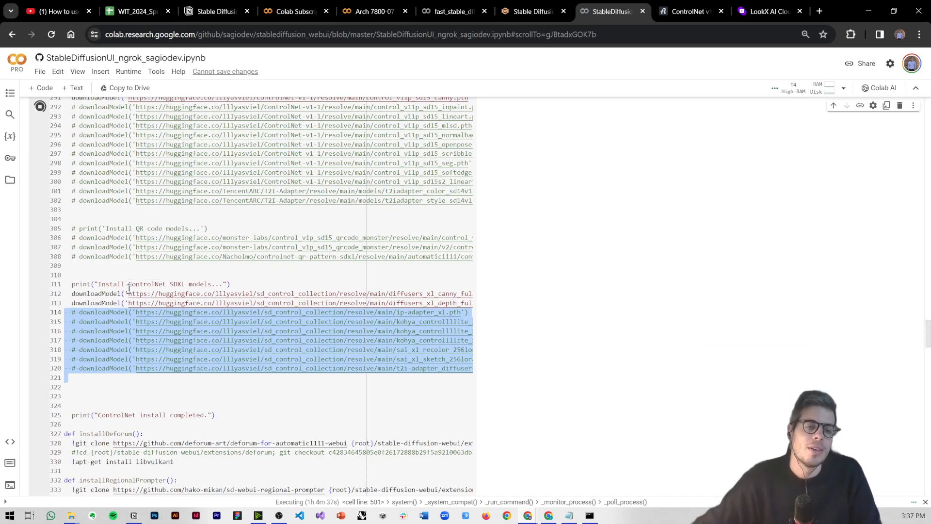
{"action": "left_click_drag", "start_coordinate": [162, 396], "coordinate": [66, 116]}
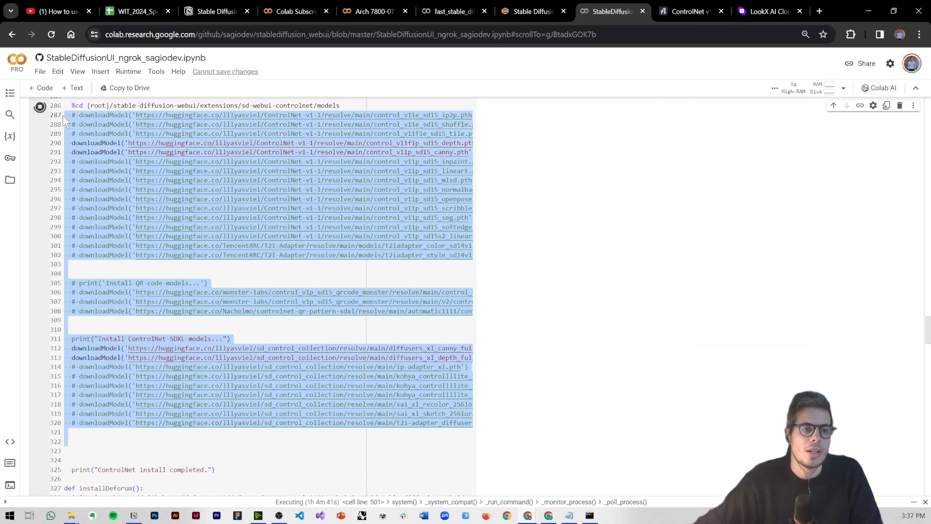
{"action": "left_click", "coordinate": [67, 117]}
{"action": "left_click_drag", "start_coordinate": [122, 452], "coordinate": [43, 367]}
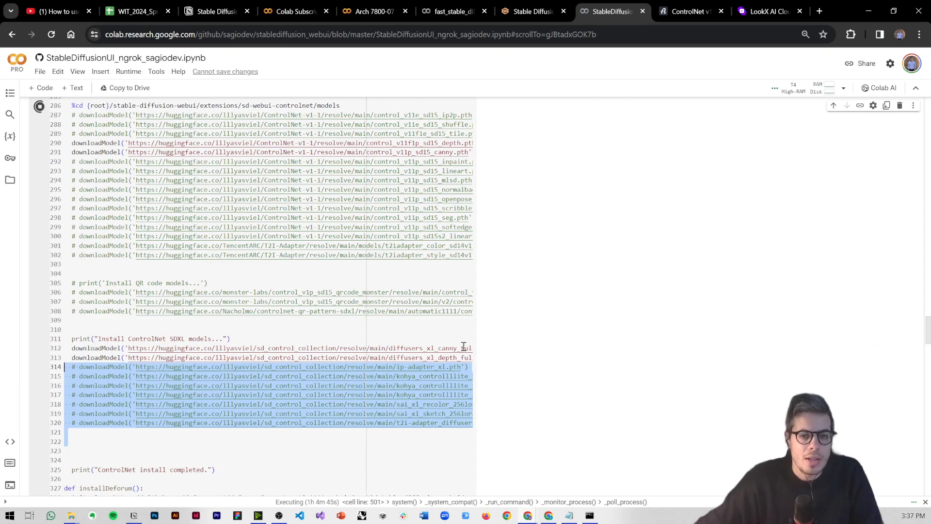
Compare the active SDXL and sd15 depth and canny download lines with the commented-out ControlNet models
{"action": "mouse_move", "coordinate": [438, 348]}
{"action": "left_mouse_down"}
{"action": "mouse_move", "coordinate": [461, 348]}
{"action": "mouse_move", "coordinate": [458, 358]}
{"action": "mouse_move", "coordinate": [434, 357]}
{"action": "left_mouse_up"}
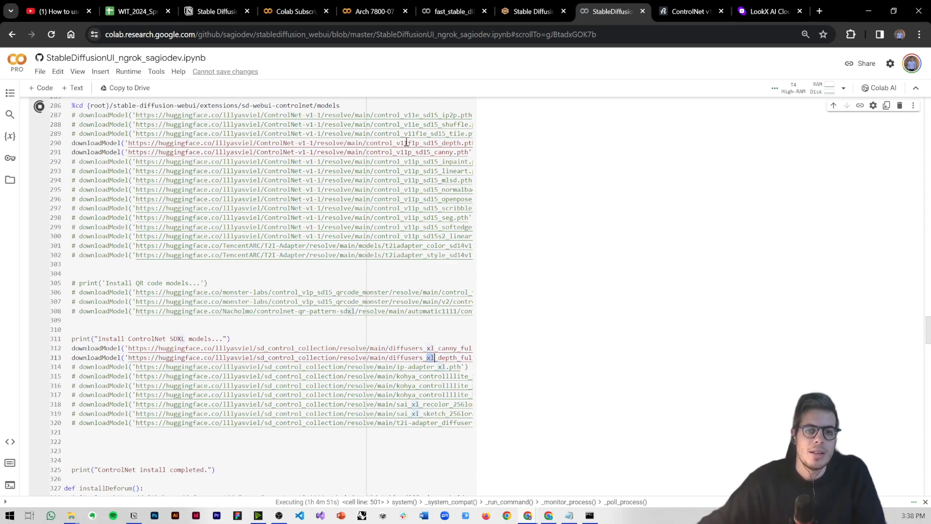
{"action": "left_click", "coordinate": [438, 143]}
{"action": "double_click", "coordinate": [438, 142]}
{"action": "left_click", "coordinate": [441, 152]}
{"action": "left_click_drag", "start_coordinate": [439, 143], "coordinate": [423, 144]}
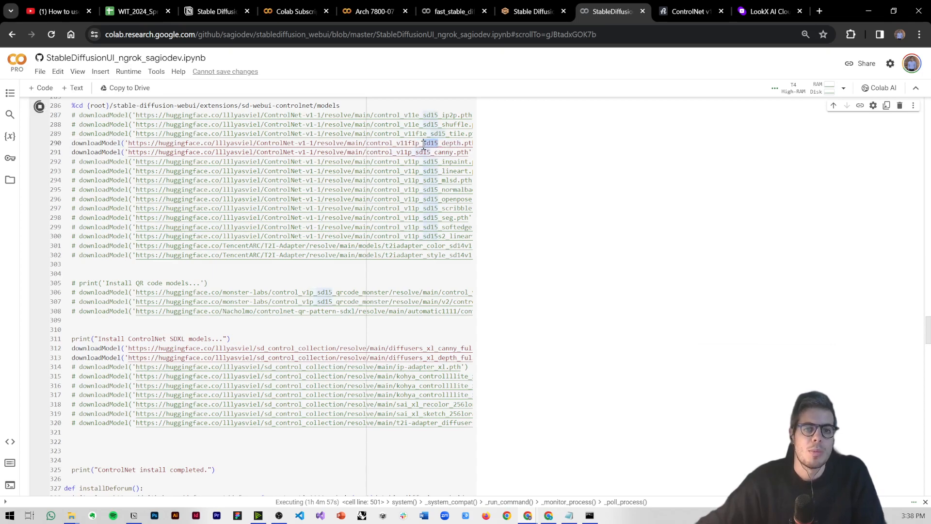
{"action": "left_click_drag", "start_coordinate": [79, 143], "coordinate": [238, 152]}
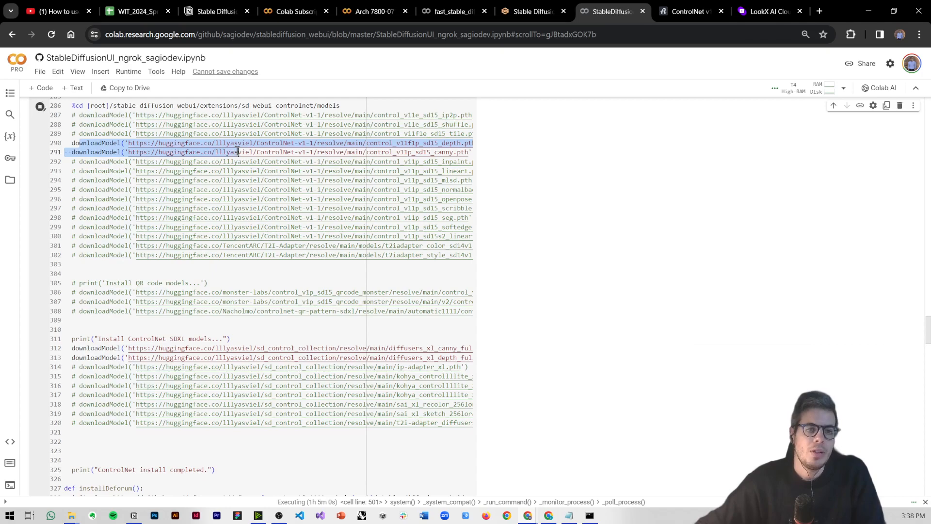
{"action": "left_click", "coordinate": [75, 162]}
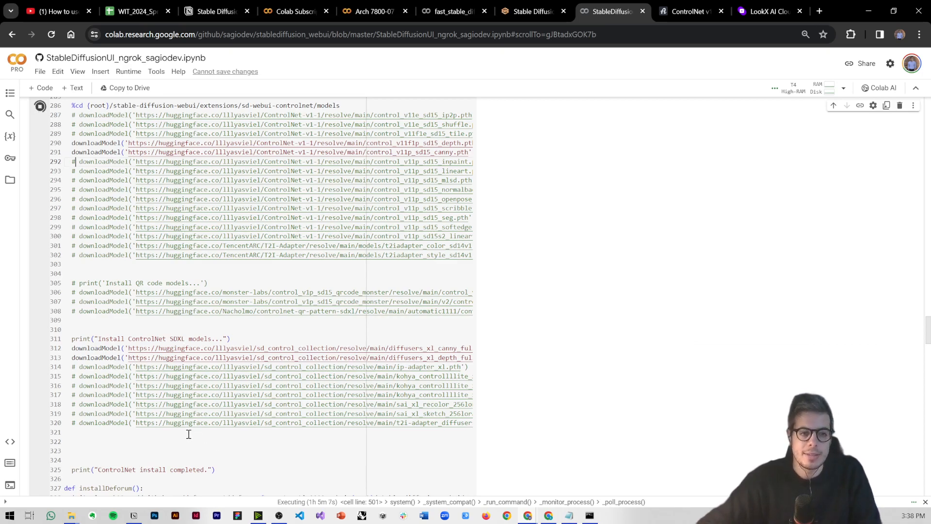
{"action": "left_click_drag", "start_coordinate": [189, 434], "coordinate": [58, 371]}
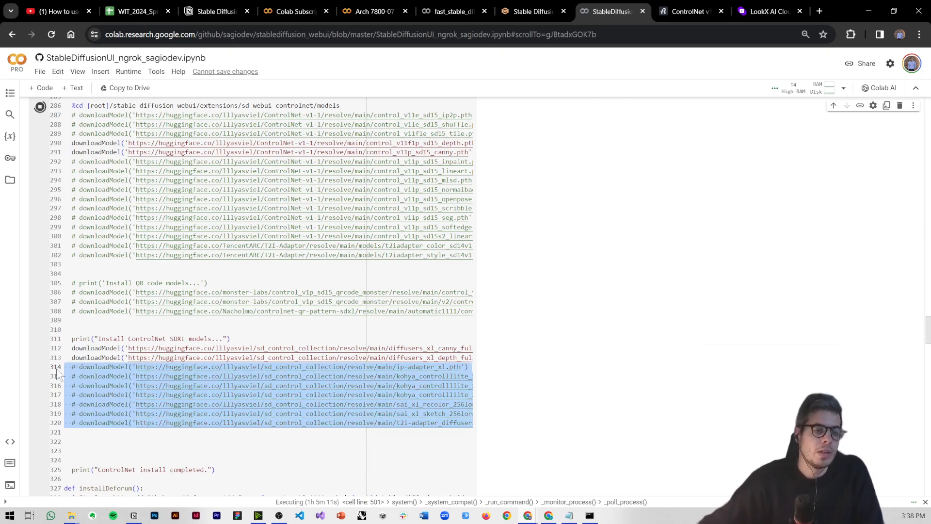
Hide the Stable diffusion cell's code and open the public gradio.live URL from the cell output
{"action": "scroll", "coordinate": [153, 325], "scroll_direction": "up", "scroll_amount": 3}
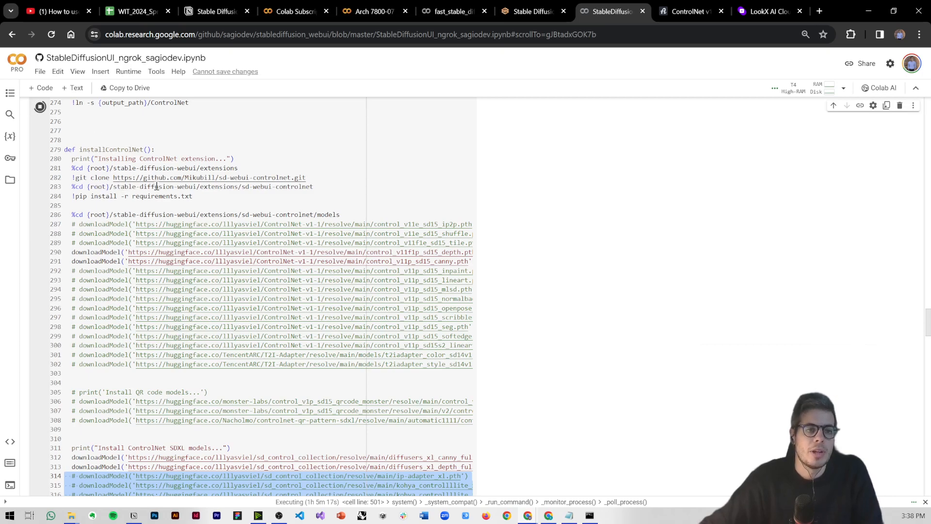
{"action": "scroll", "coordinate": [157, 187], "scroll_direction": "up", "scroll_amount": 12}
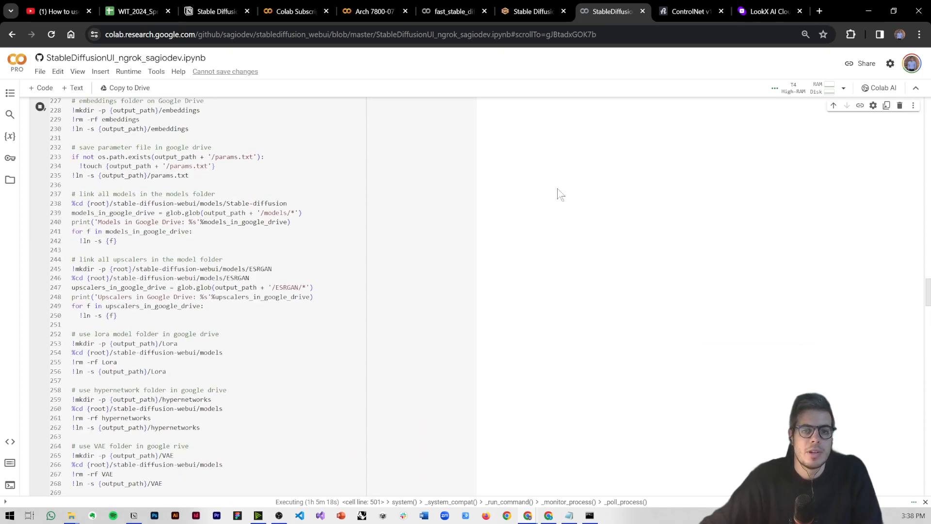
{"action": "double_click", "coordinate": [569, 189]}
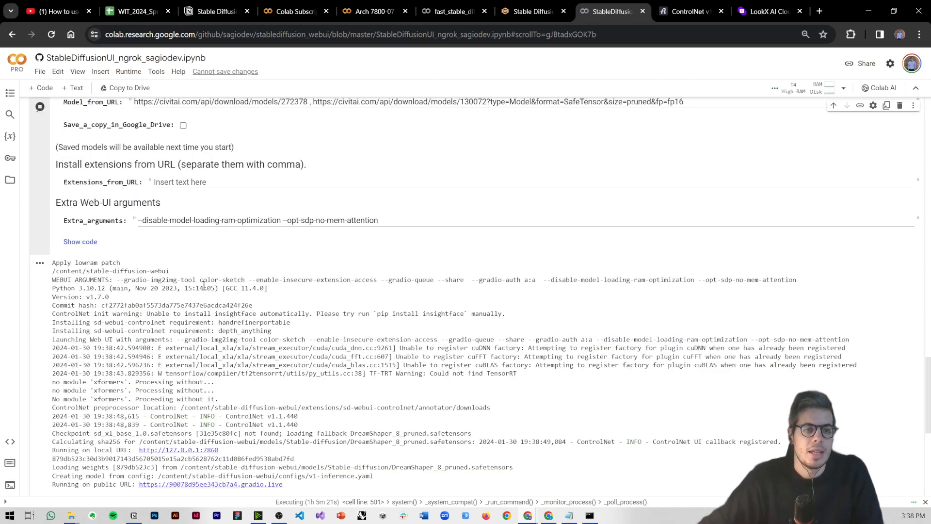
{"action": "scroll", "coordinate": [190, 233], "scroll_direction": "up", "scroll_amount": 1}
{"action": "scroll", "coordinate": [191, 232], "scroll_direction": "down", "scroll_amount": 2}
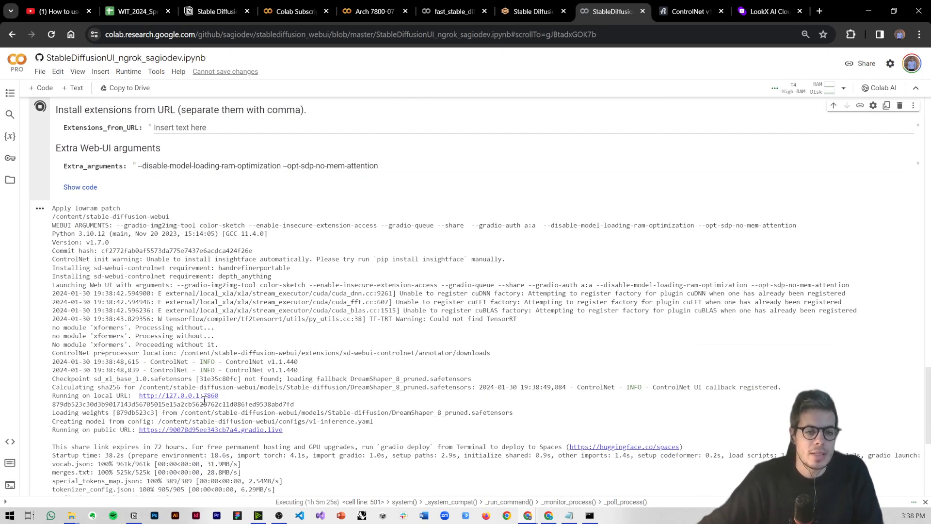
{"action": "left_click", "coordinate": [161, 431]}
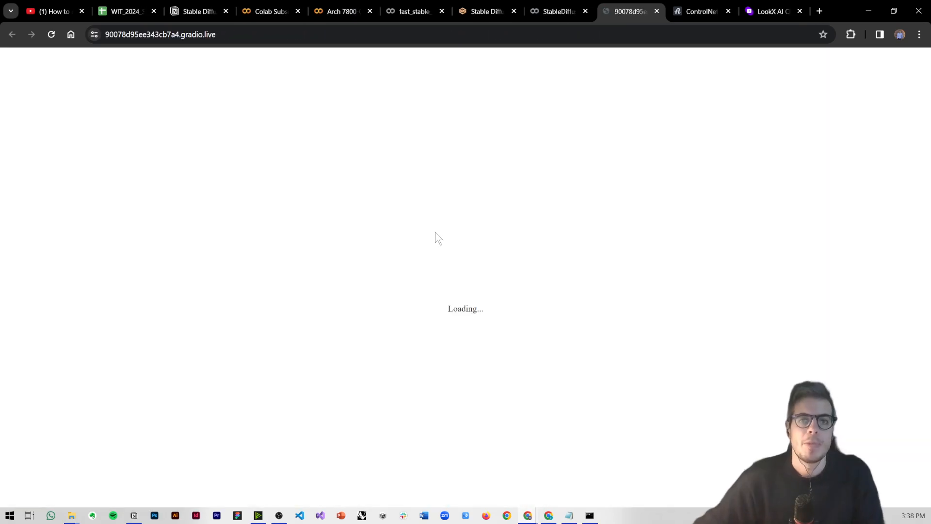
Return to the Colab notebook and check the username and password fields in the Stable diffusion cell
{"action": "left_click", "coordinate": [557, 11]}
{"action": "scroll", "coordinate": [260, 202], "scroll_direction": "up", "scroll_amount": 10}
{"action": "scroll", "coordinate": [240, 245], "scroll_direction": "up", "scroll_amount": 8}
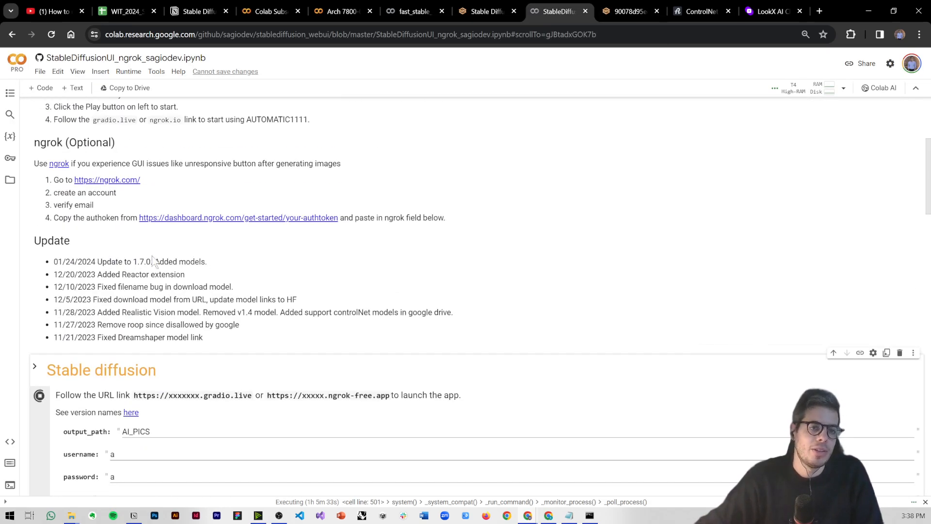
{"action": "scroll", "coordinate": [155, 339], "scroll_direction": "down", "scroll_amount": 3}
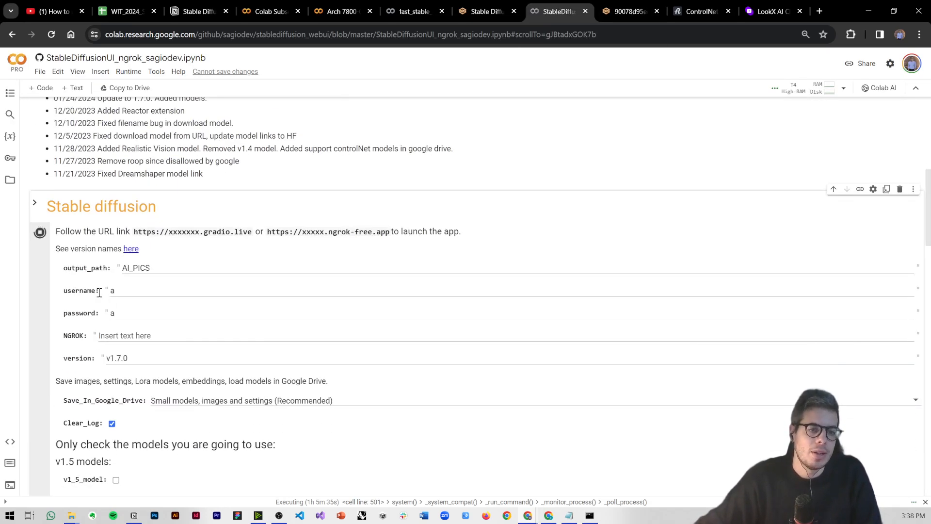
Log in to the gradio.live page with the notebook's username and password, and dismiss the offer to save the password
{"action": "left_click", "coordinate": [626, 11]}
{"action": "left_click", "coordinate": [429, 131]}
{"action": "type", "text": "a"}
{"action": "left_click", "coordinate": [380, 183]}
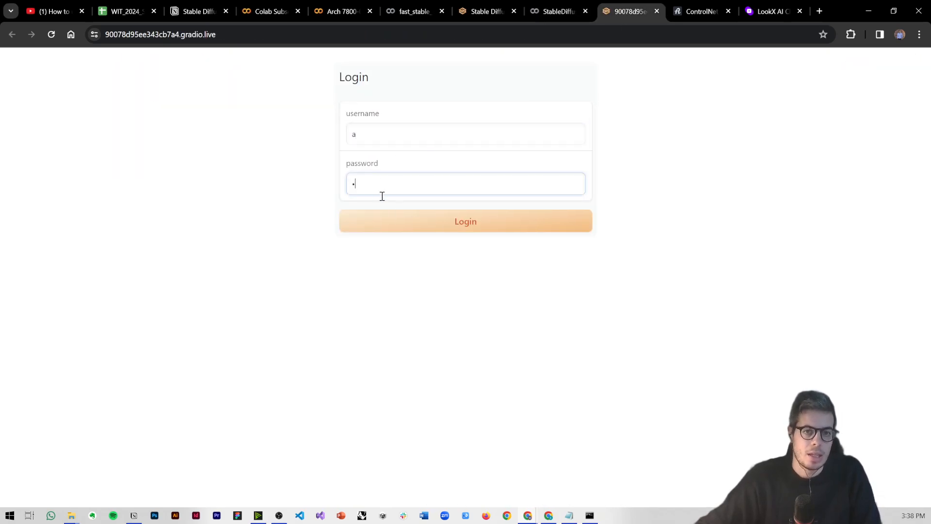
{"action": "type", "text": "a"}
{"action": "key", "text": "Return"}
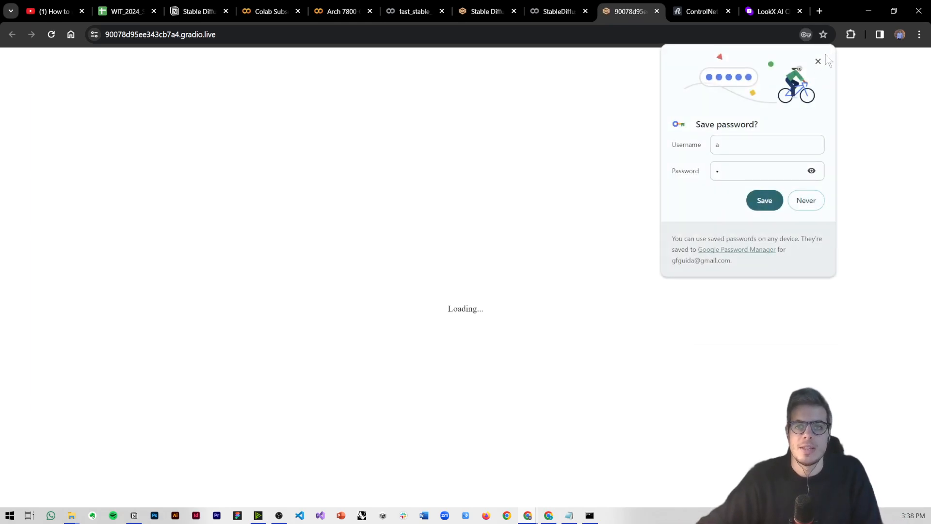
{"action": "left_click", "coordinate": [819, 62]}
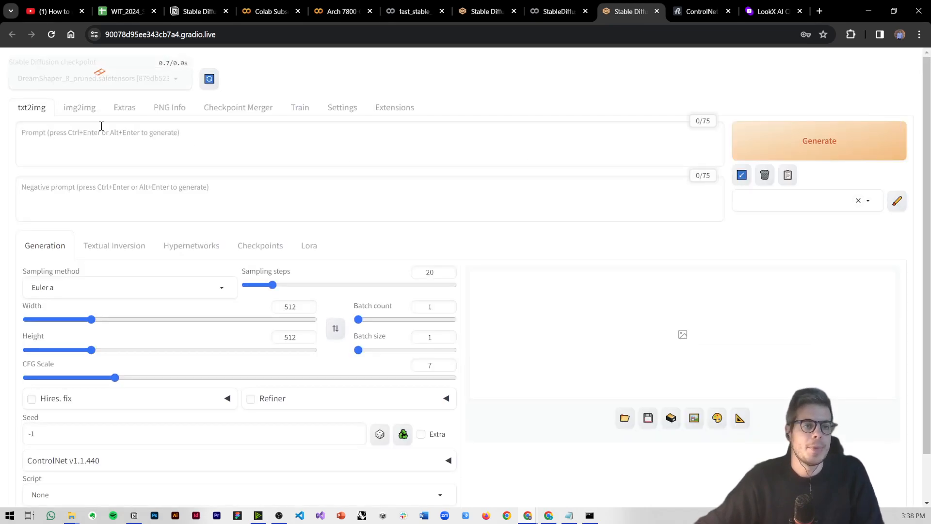
Open img2img and set the control type of ControlNet Unit 0 to Canny
{"action": "left_click", "coordinate": [90, 110]}
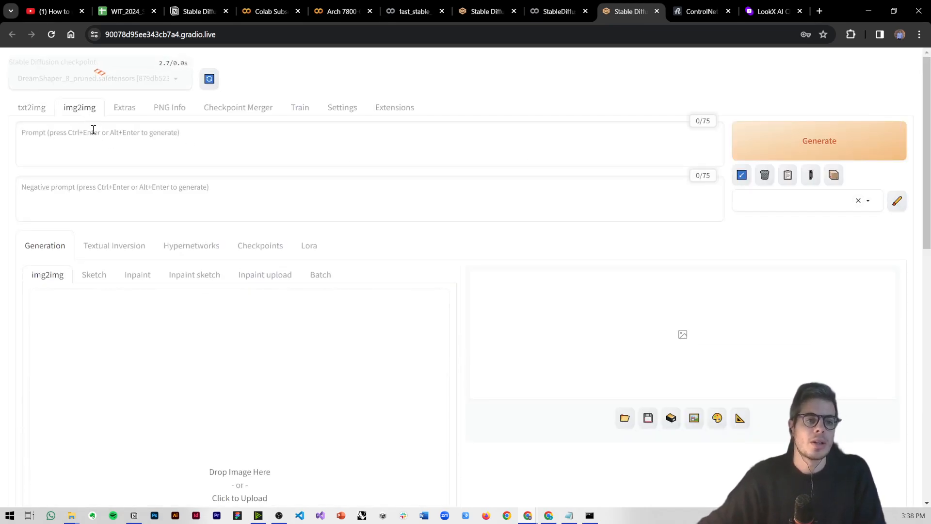
{"action": "scroll", "coordinate": [275, 289], "scroll_direction": "down", "scroll_amount": 9}
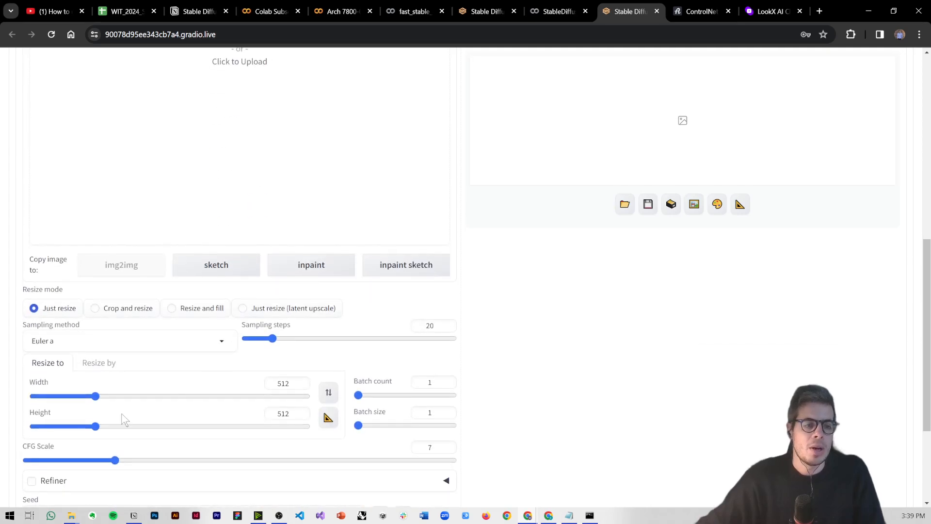
{"action": "scroll", "coordinate": [83, 348], "scroll_direction": "down", "scroll_amount": 3}
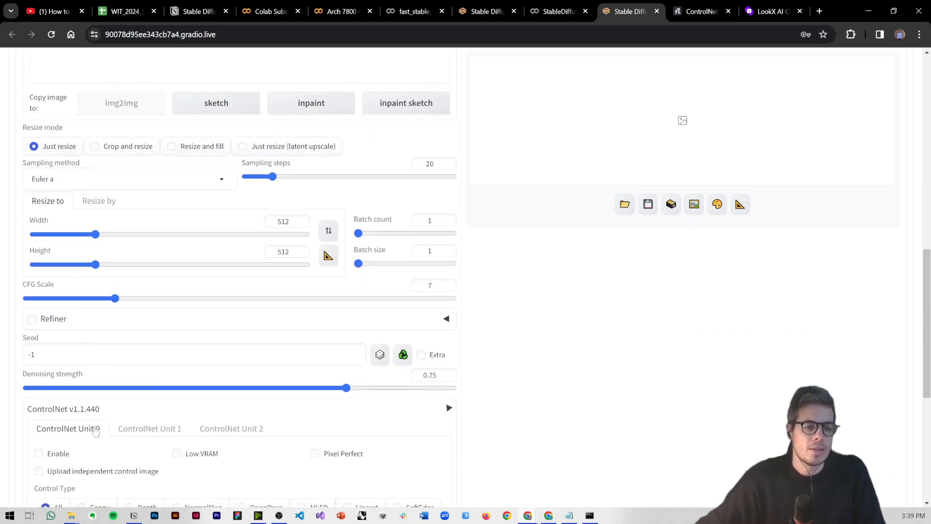
{"action": "scroll", "coordinate": [150, 452], "scroll_direction": "down", "scroll_amount": 2}
{"action": "left_click", "coordinate": [100, 399]}
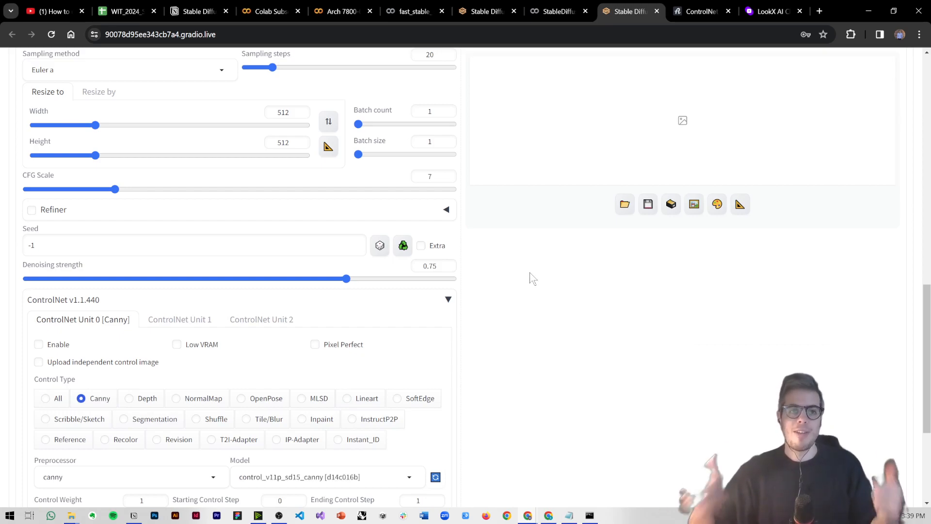